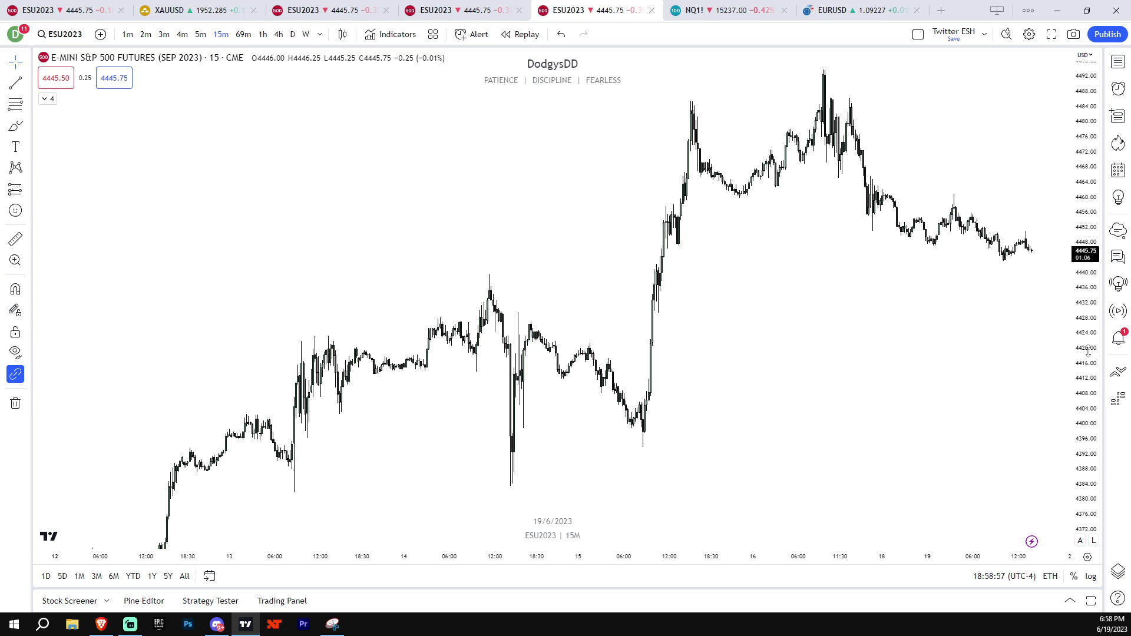
- Draw two rectangle zones across the 15 June rally, the lower one from 4420.75 to 4411.50
scroll(1055, 357, "down", 2)
left_click_drag(1084, 348, 1084, 395)
left_click_drag(1009, 386, 893, 410)
scroll(866, 409, "up", 1)
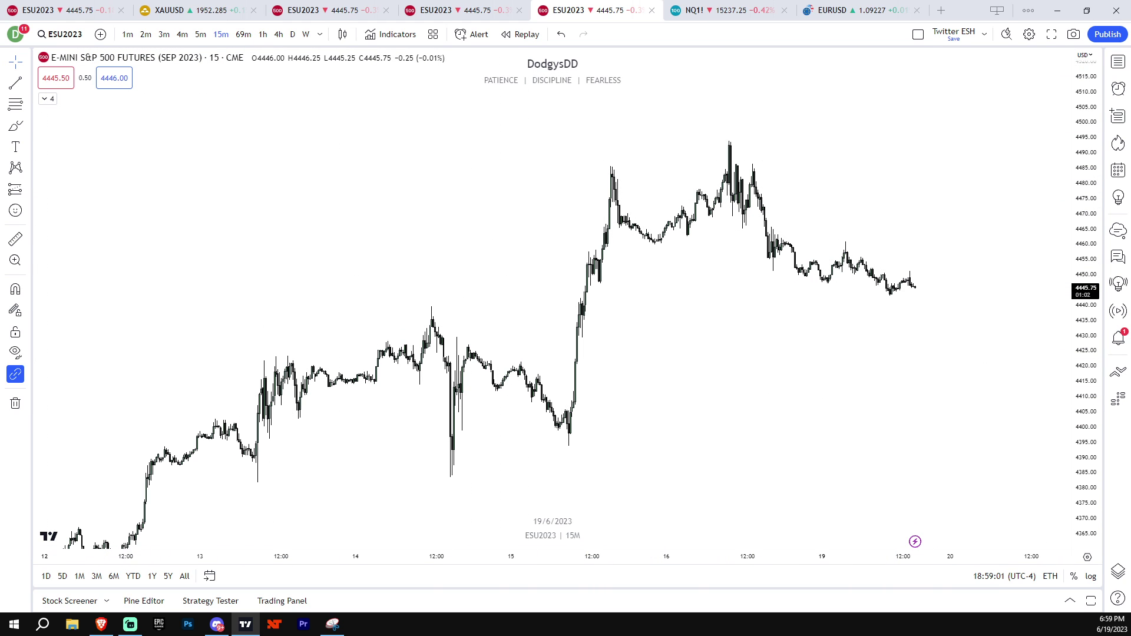
left_click(29, 126)
left_click(71, 172)
mouse_move(570, 335)
left_mouse_down()
mouse_move(838, 336)
mouse_move(971, 358)
left_mouse_up()
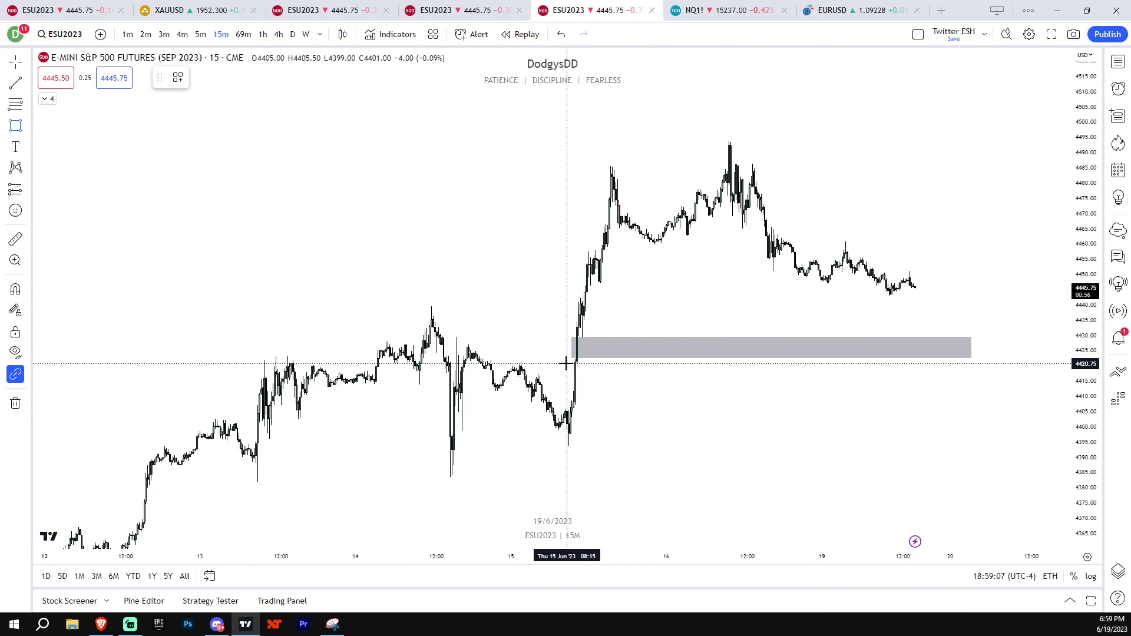
left_click_drag(566, 364, 974, 391)
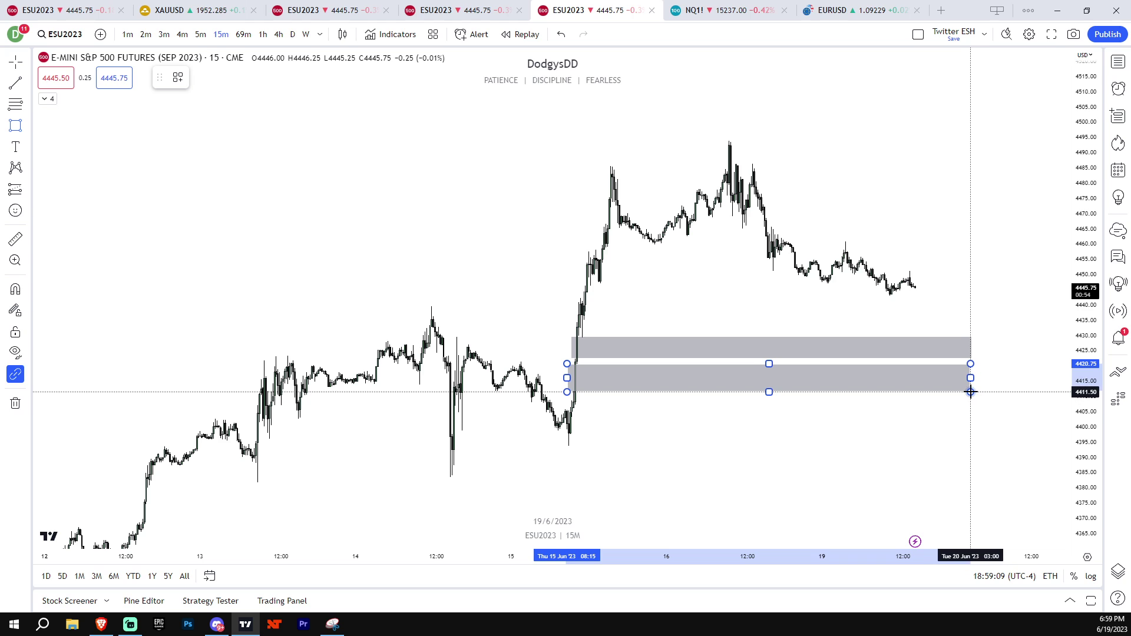
- Trim the lower zone's start slightly to the rally candles, then delete both rectangle zones
left_click_drag(648, 306, 639, 300)
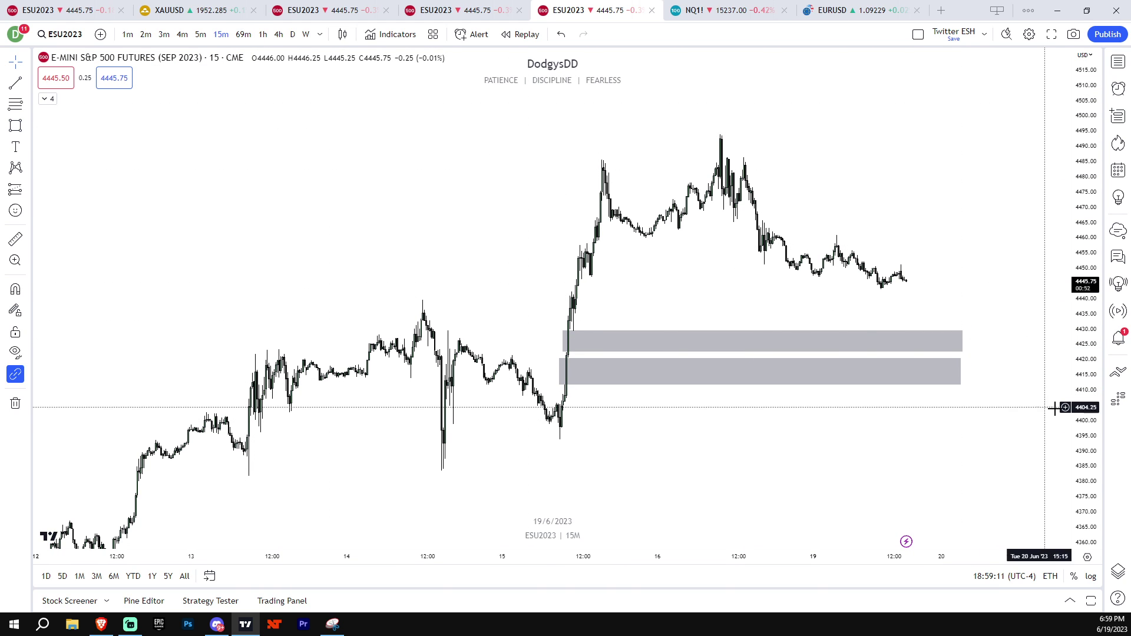
left_click_drag(1082, 405, 1079, 333)
scroll(1037, 360, "up", 1)
left_click_drag(1008, 381, 1019, 426)
left_click_drag(1077, 430, 1072, 400)
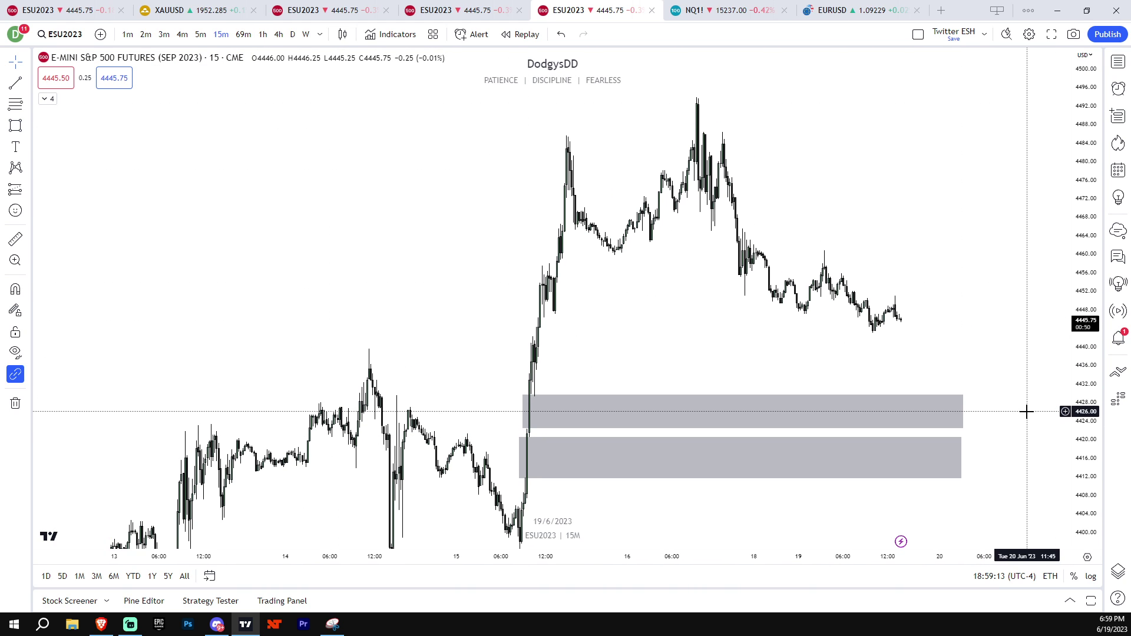
scroll(1027, 409, "up", 1)
left_click(497, 422)
left_click(530, 433)
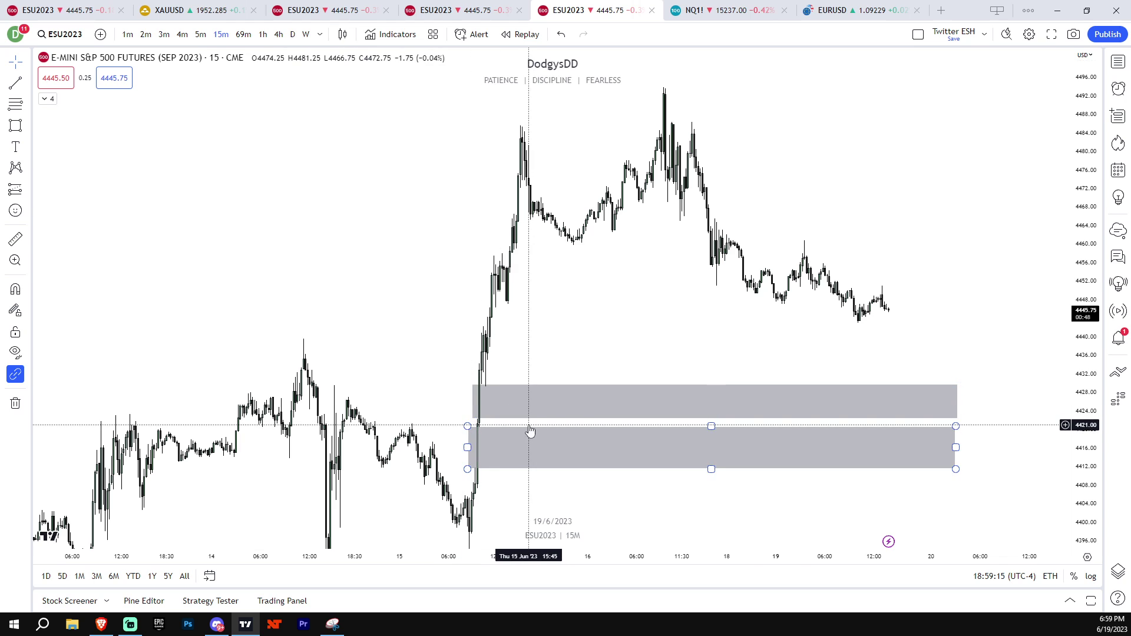
left_click_drag(468, 446, 472, 446)
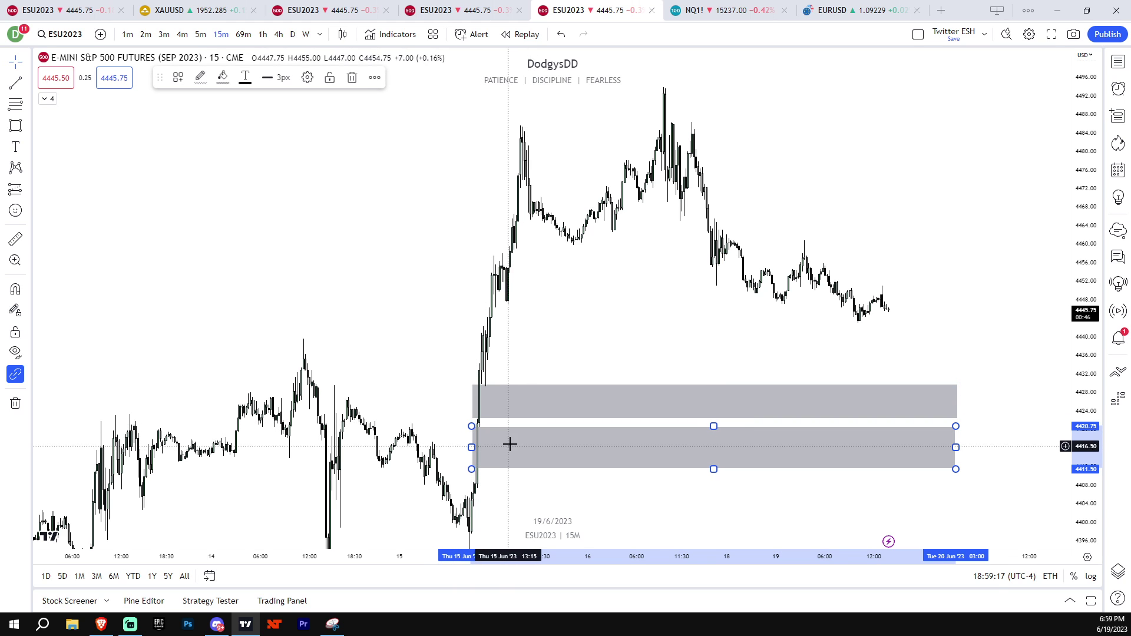
key("Delete")
key("Delete")
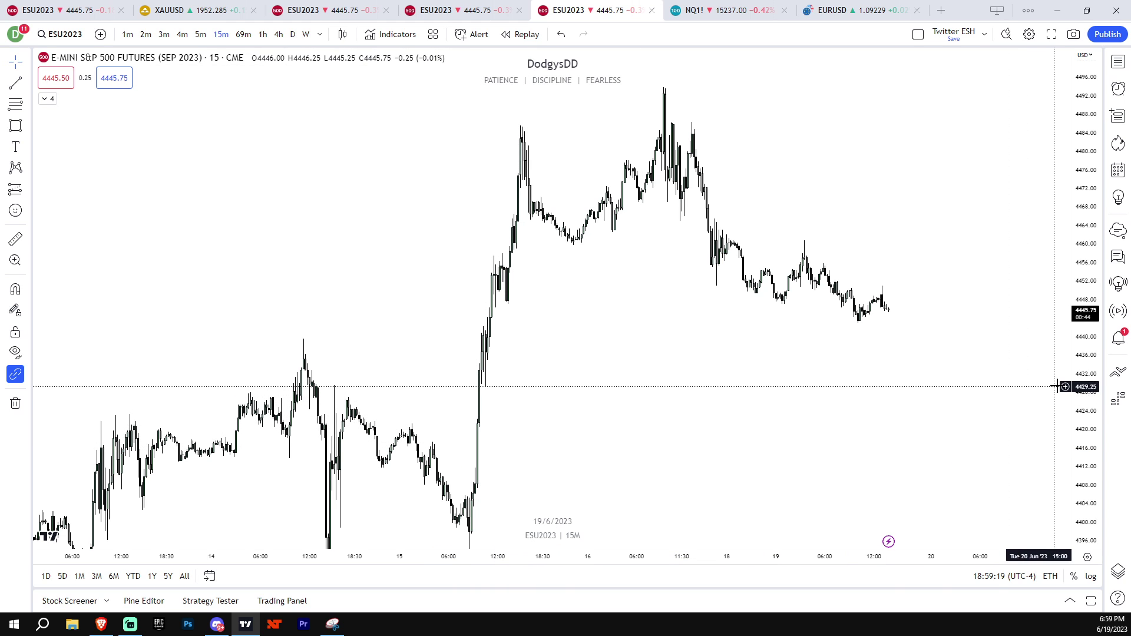
- Draw a rectangle zone from about 4407 to 4398, starting at the 14 June 13:30 drop and ending past the 15 June low
scroll(1008, 449, "down", 3)
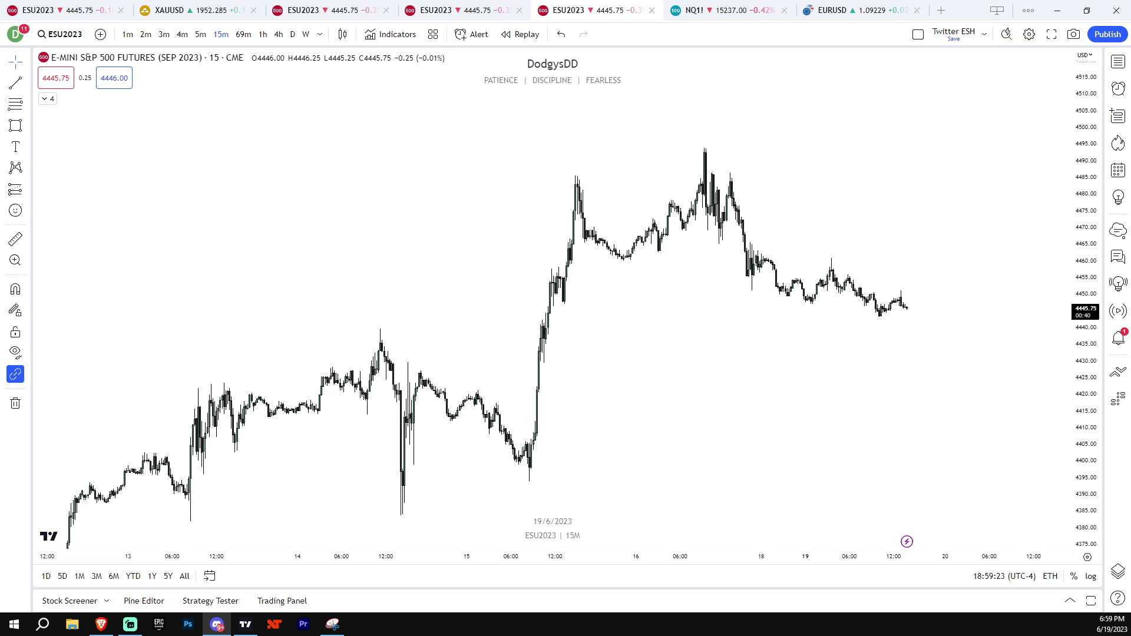
scroll(884, 330, "down", 2)
left_click_drag(1084, 391, 1084, 331)
scroll(780, 377, "up", 4)
left_click_drag(726, 485, 1072, 411)
scroll(937, 362, "up", 2)
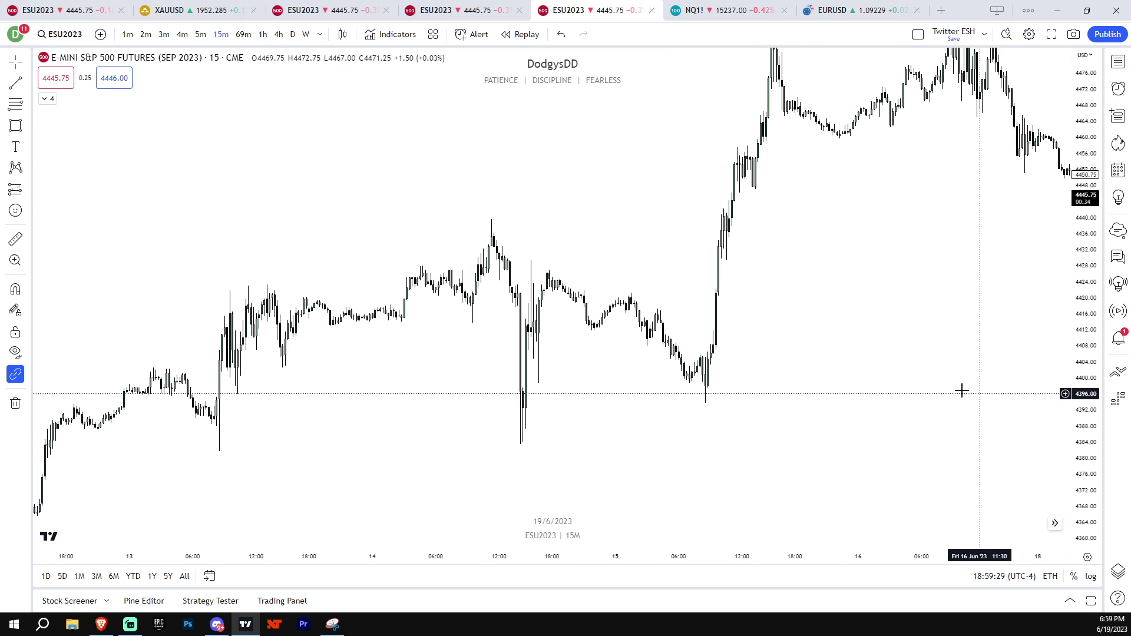
left_click_drag(1084, 406, 1084, 380)
left_click_drag(1000, 406, 997, 378)
scroll(849, 368, "up", 2)
left_click_drag(806, 371, 909, 391)
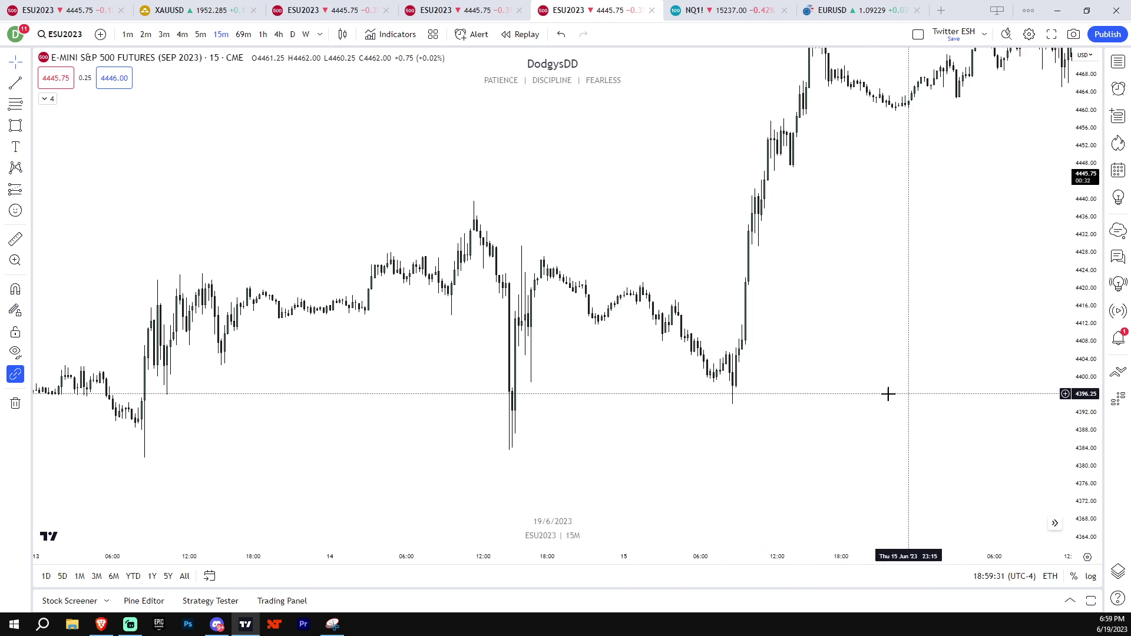
scroll(910, 391, "up", 2)
left_click(15, 125)
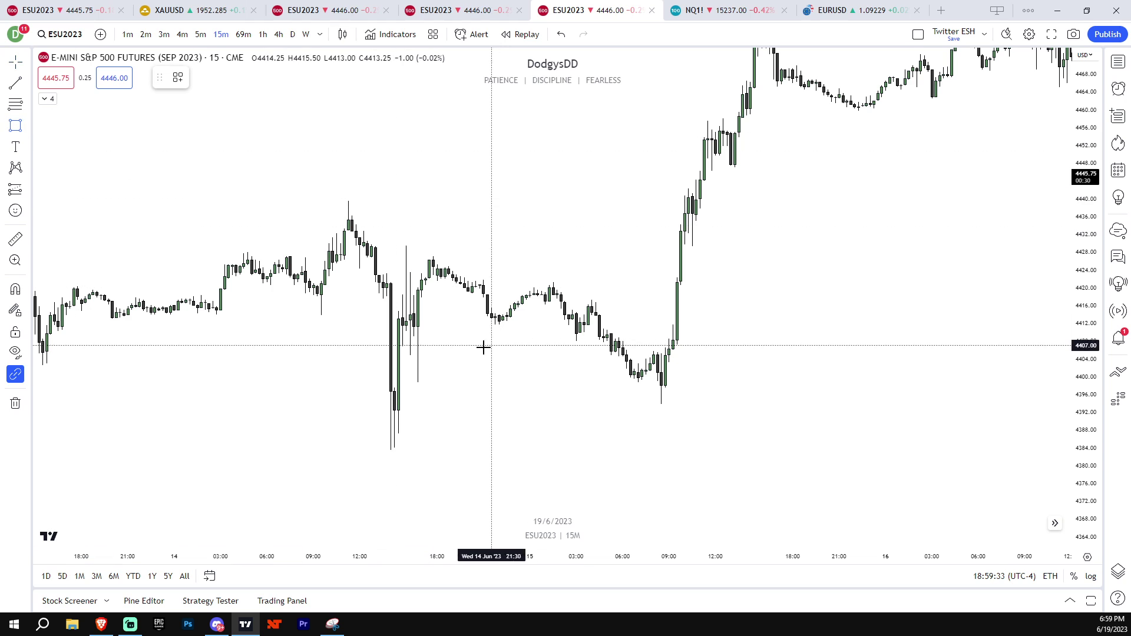
left_click_drag(383, 345, 751, 386)
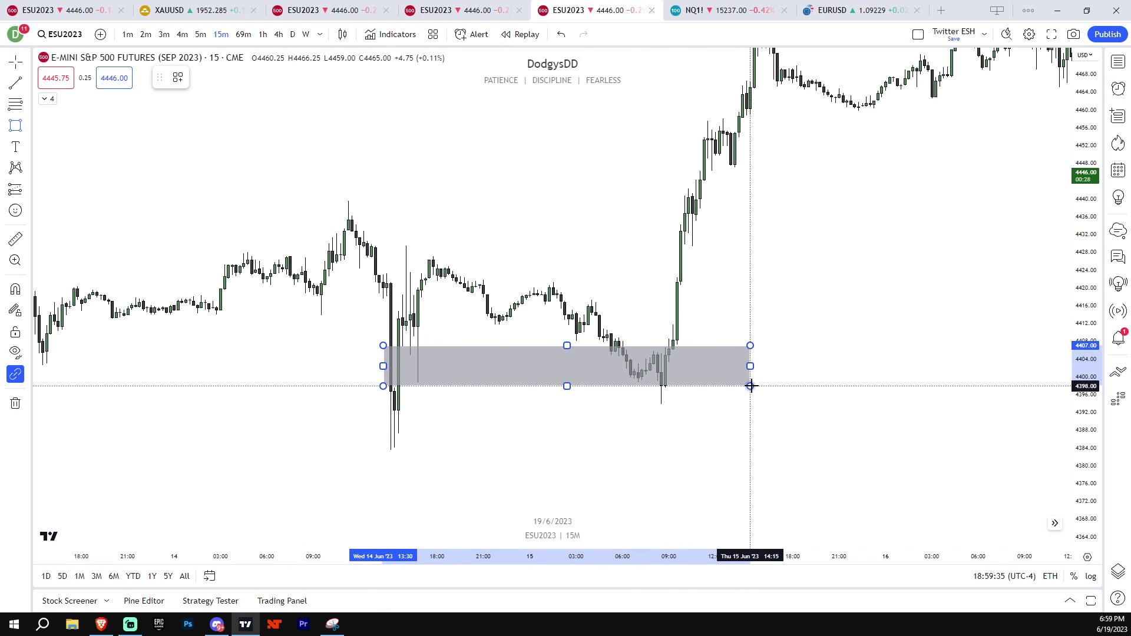
left_click(755, 388)
left_click(793, 401)
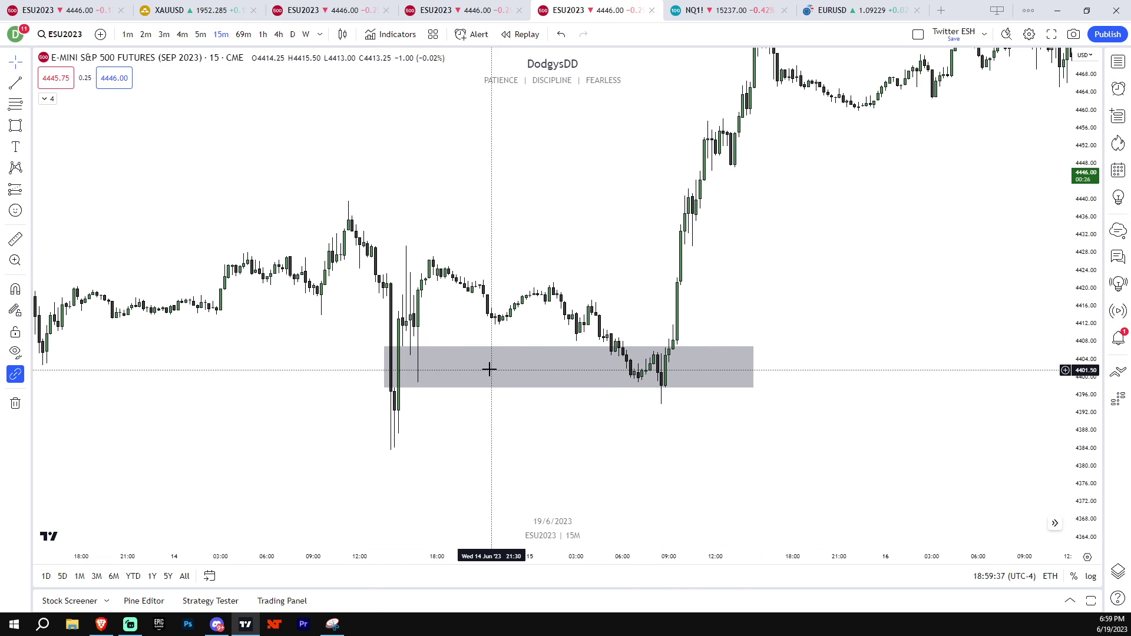
- Examine the 15-minute price action before and around the marked zone
scroll(549, 334, "left", 5)
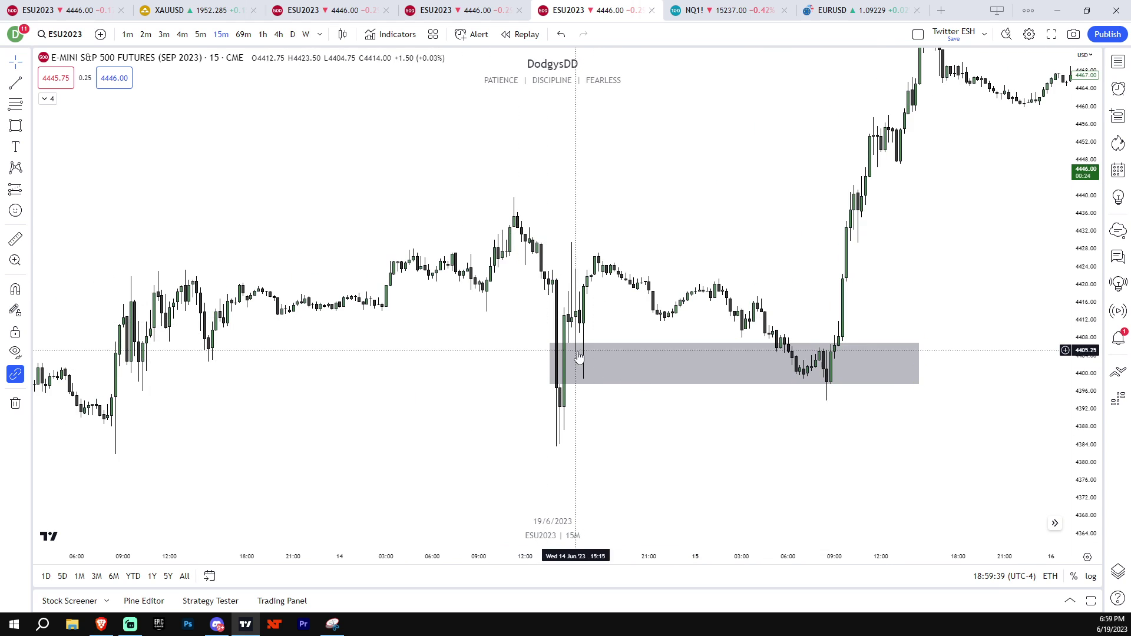
scroll(584, 371, "left", 2)
scroll(560, 361, "down", 2)
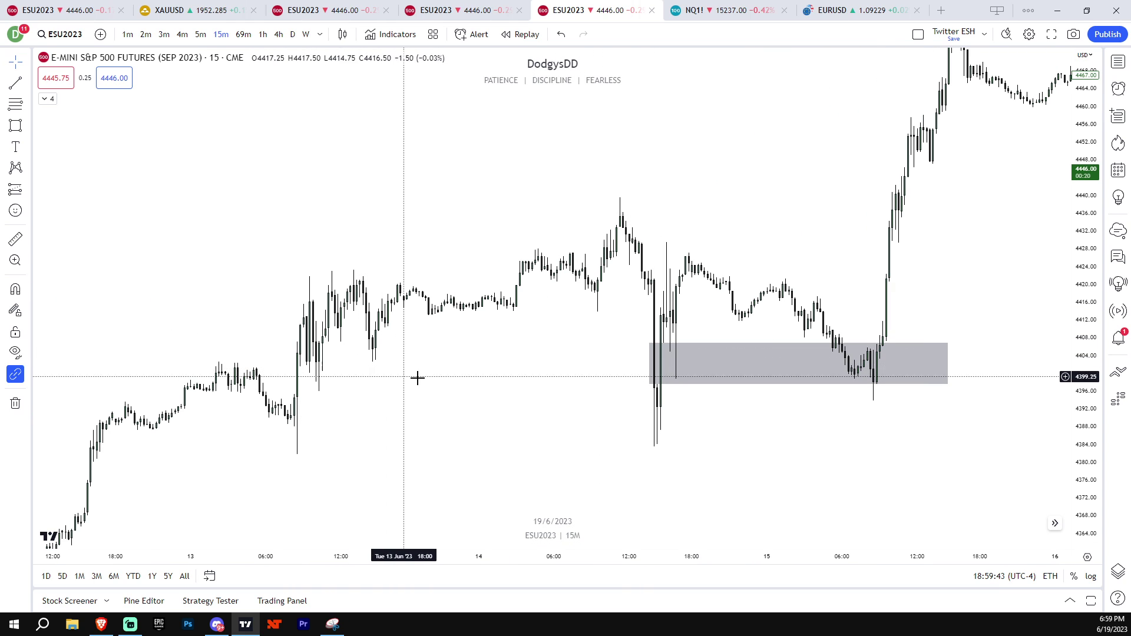
scroll(623, 372, "up", 1)
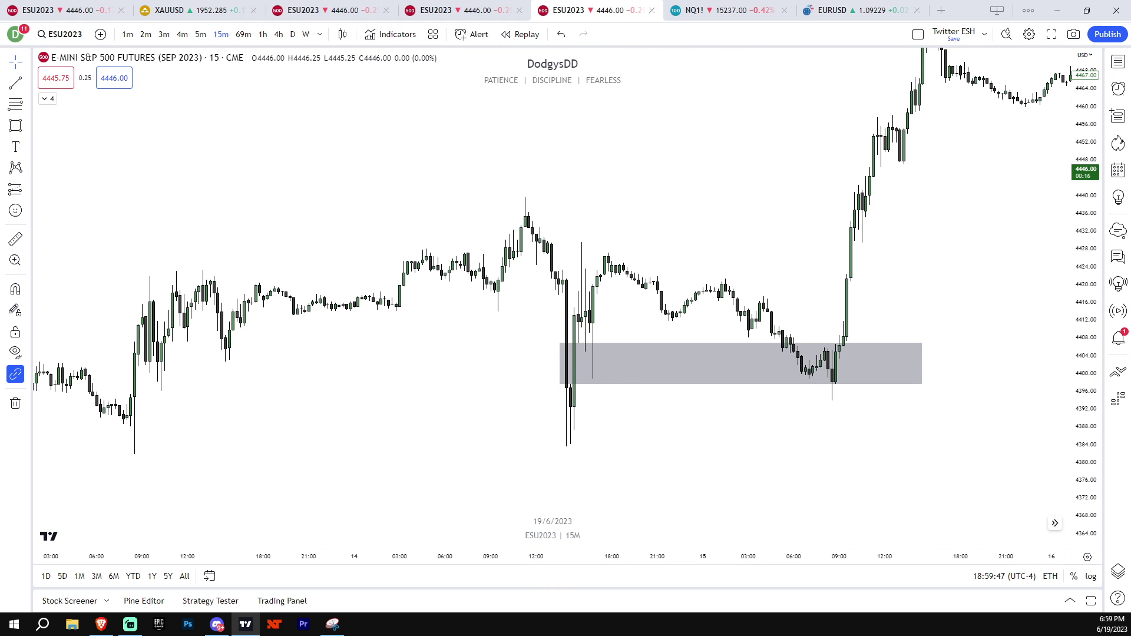
scroll(982, 370, "up", 3)
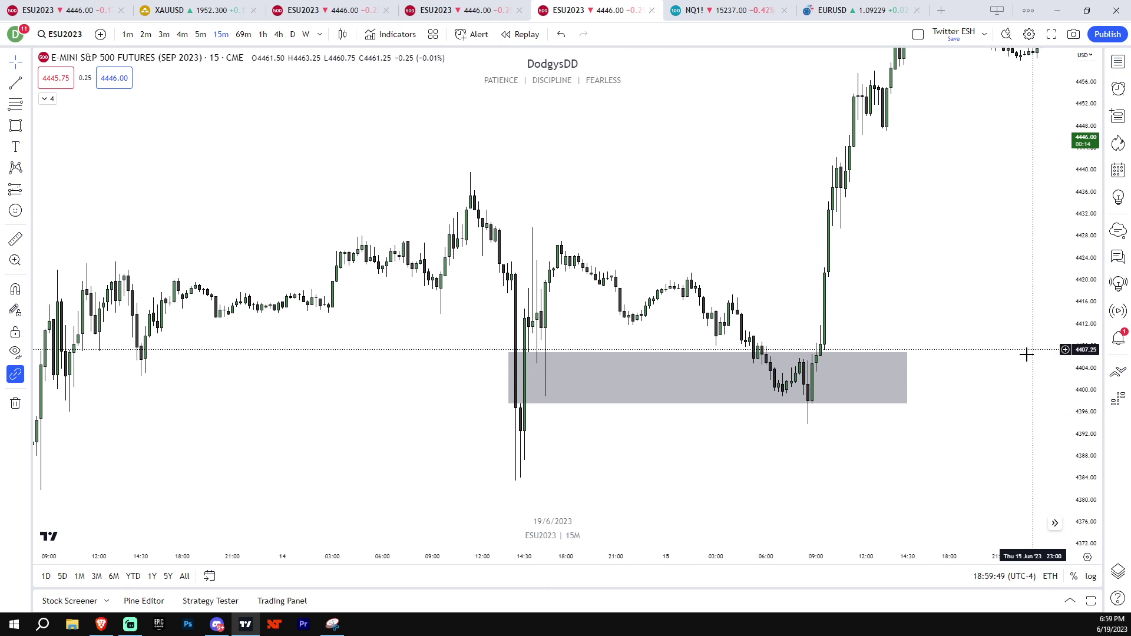
left_click_drag(991, 367, 900, 378)
left_click_drag(1084, 383, 1084, 395)
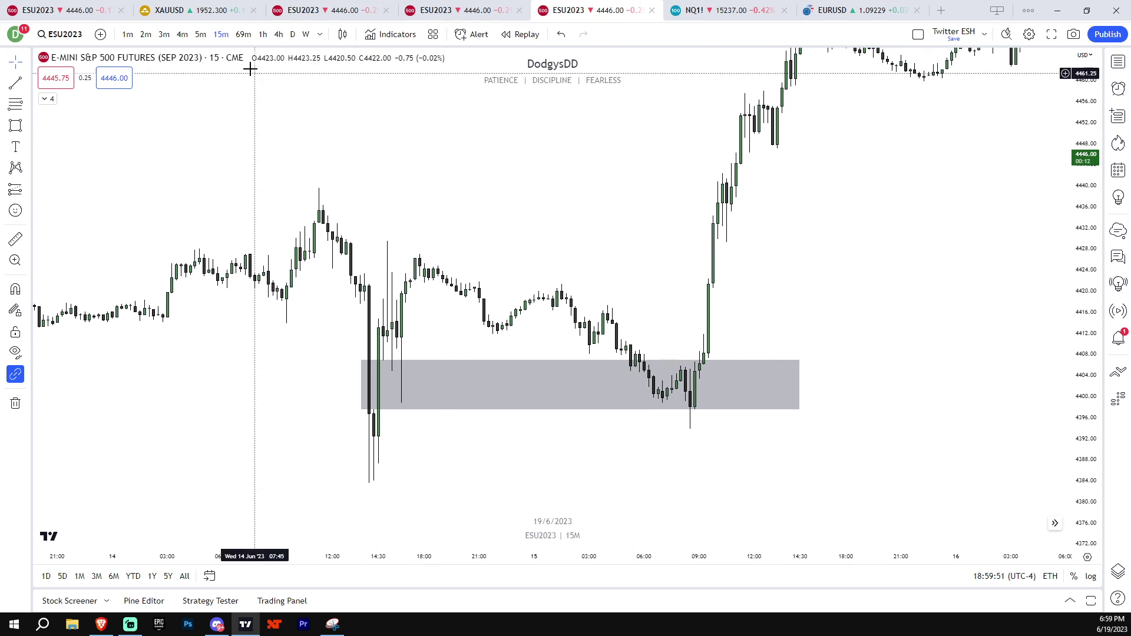
- Switch the chart to the 5-minute timeframe and bring the marked zone into view
left_click(201, 34)
scroll(483, 335, "down", 12)
left_click_drag(422, 336, 917, 327)
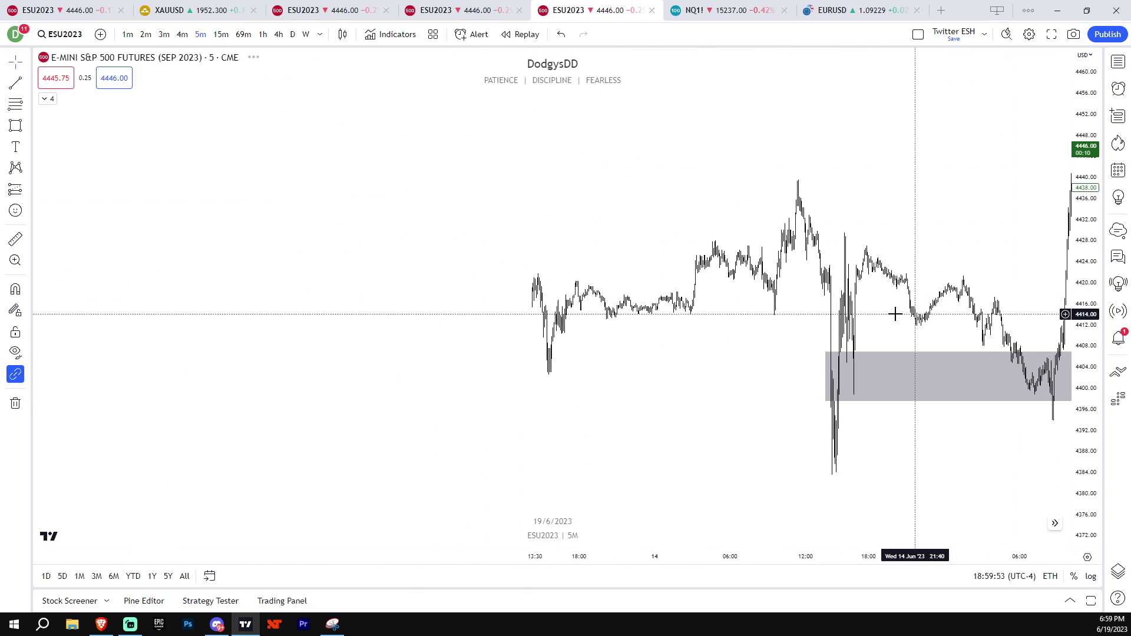
scroll(736, 316, "up", 7)
scroll(710, 317, "up", 3)
left_click_drag(1020, 411, 936, 283)
left_click_drag(675, 338, 857, 447)
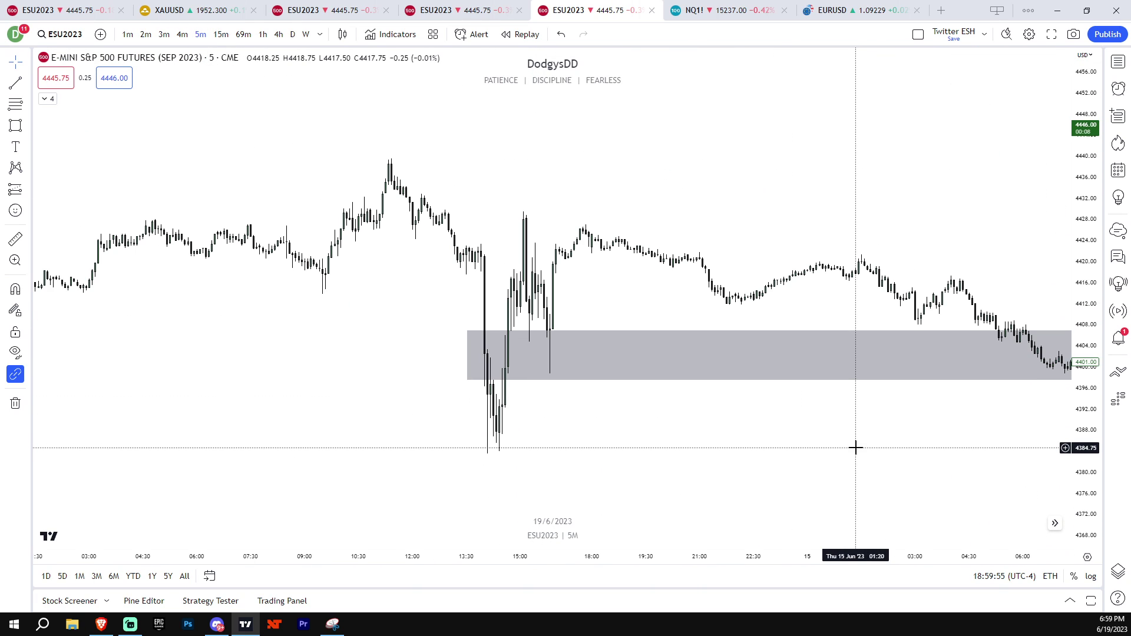
left_click_drag(1049, 441, 1040, 328)
left_click_drag(566, 371, 604, 488)
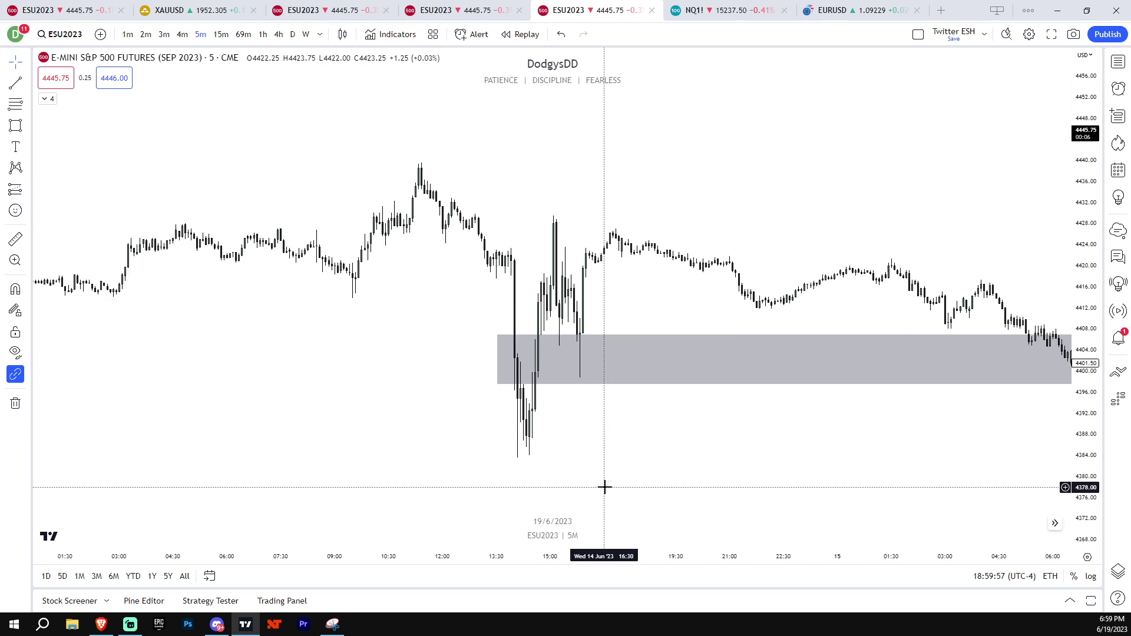
- Narrow the rectangle zone to about 4407 to 4406 and start it at about 14:30 on 14 June
scroll(573, 421, "up", 3)
left_click_drag(572, 421, 583, 470)
left_click_drag(316, 385, 358, 382)
left_click_drag(363, 435, 364, 389)
left_click(405, 414)
- Examine how the 5-minute candles of 14 June form and retest the narrowed zone
left_click_drag(1086, 475, 1085, 159)
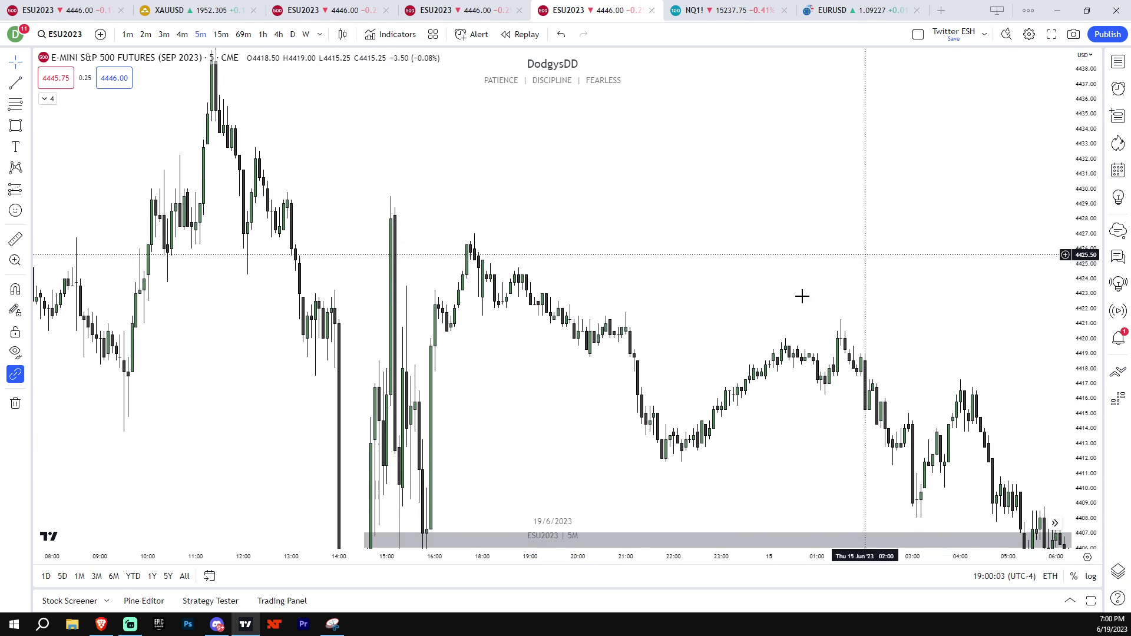
left_click_drag(484, 530, 629, 327)
scroll(629, 346, "up", 3)
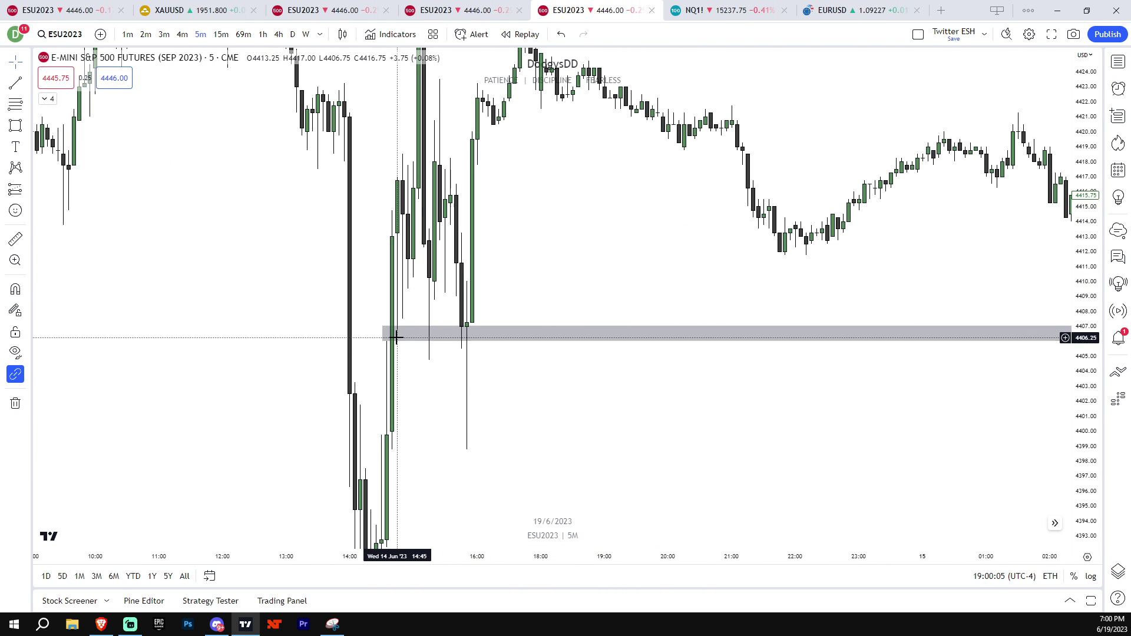
left_click_drag(1050, 370, 1088, 493)
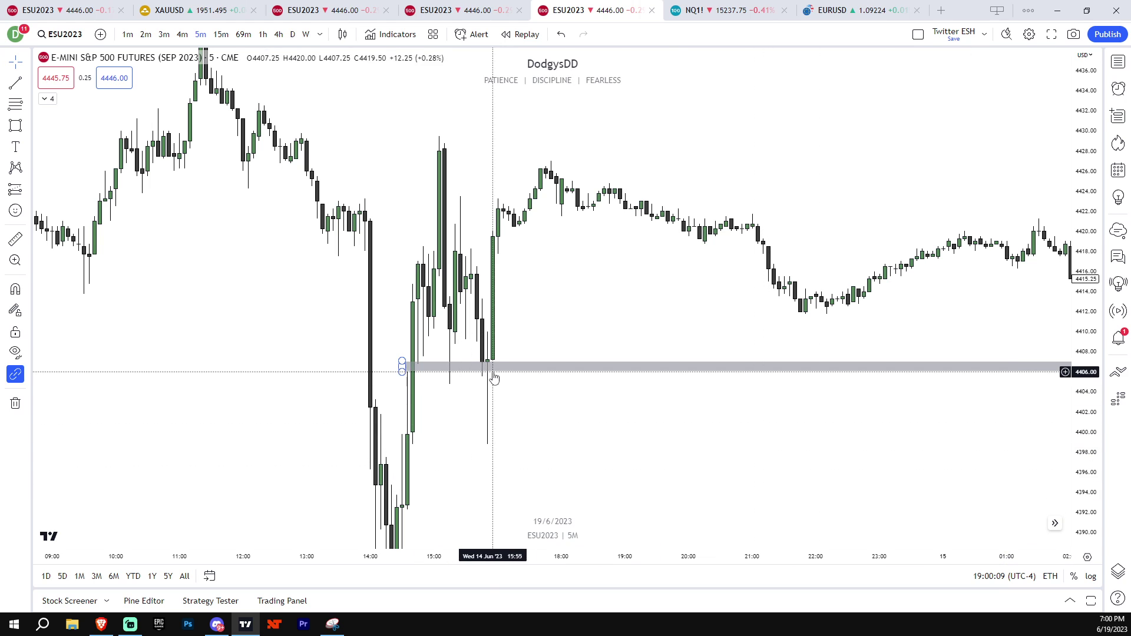
scroll(533, 383, "up", 2)
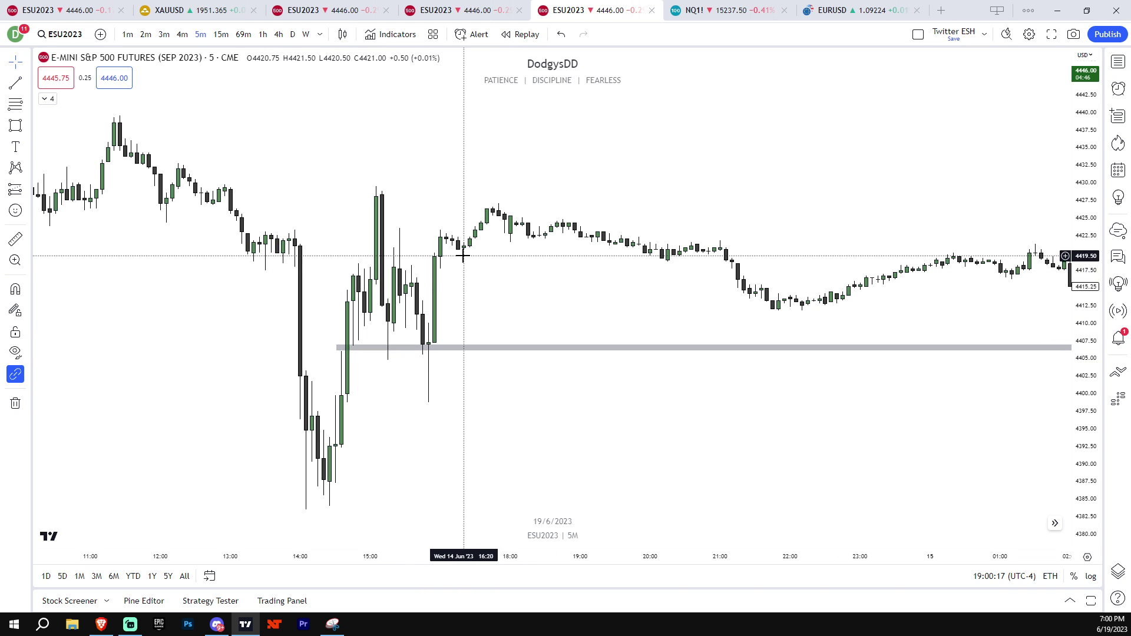
left_click_drag(528, 311, 669, 323)
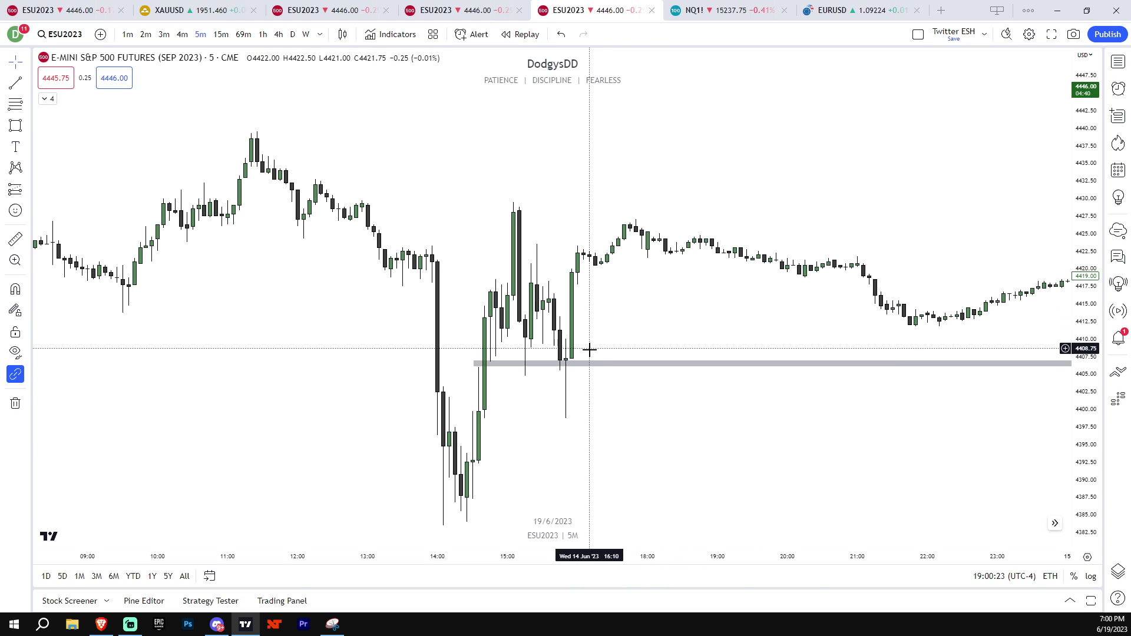
left_click_drag(607, 381, 602, 379)
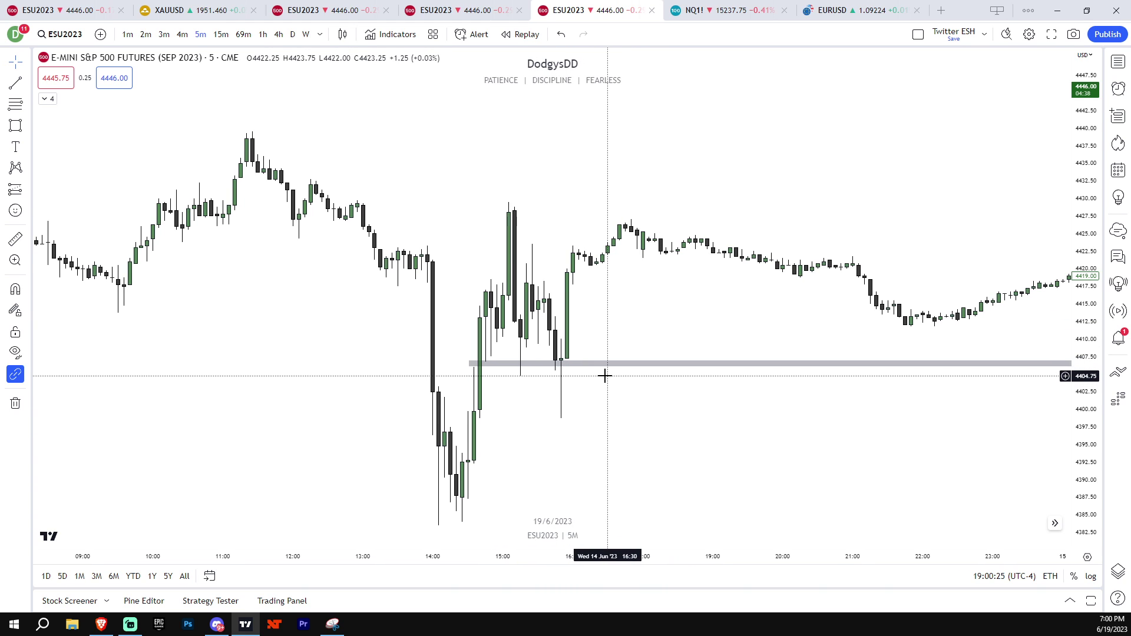
left_click_drag(1081, 365, 1082, 390)
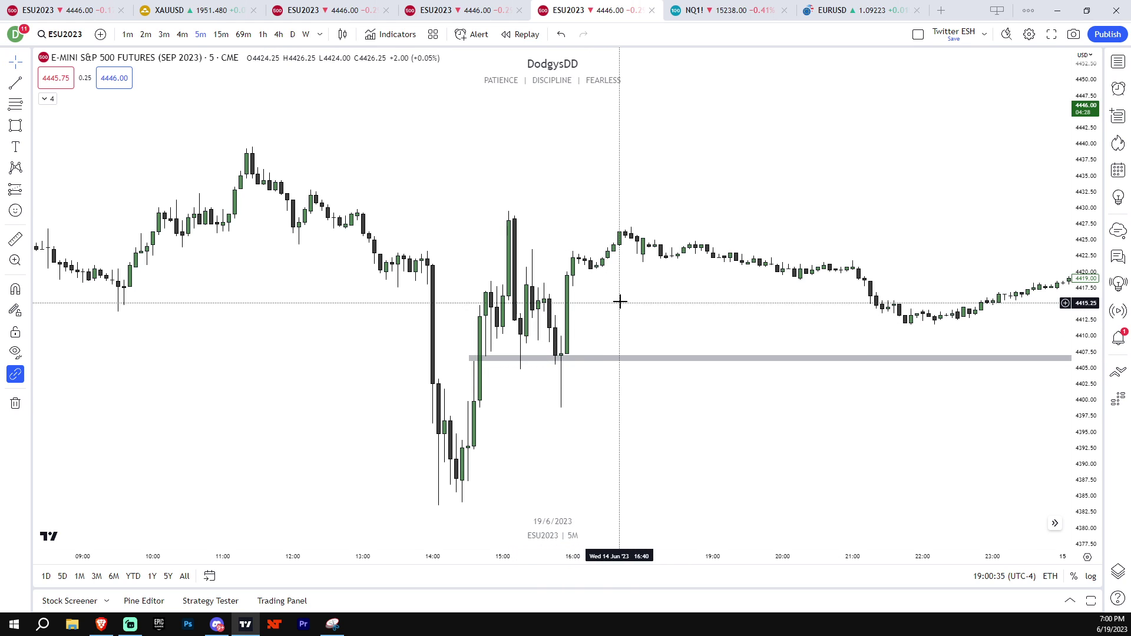
left_click_drag(1085, 318, 1085, 361)
left_click_drag(831, 396, 944, 404)
scroll(944, 404, "up", 1)
left_click_drag(1082, 428, 1081, 380)
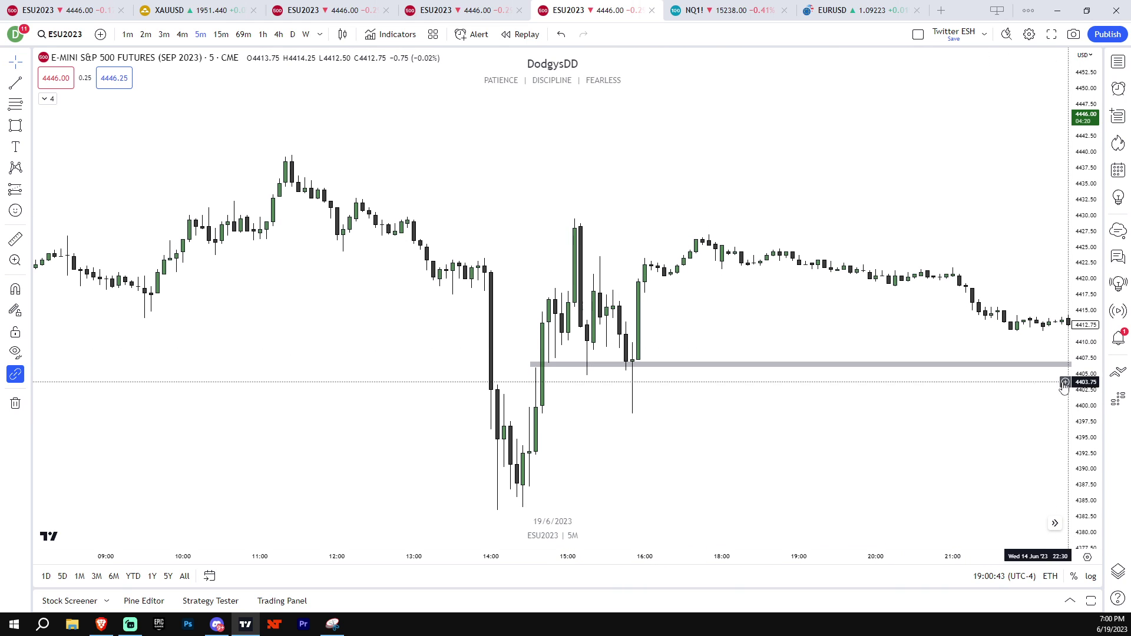
scroll(966, 389, "down", 4)
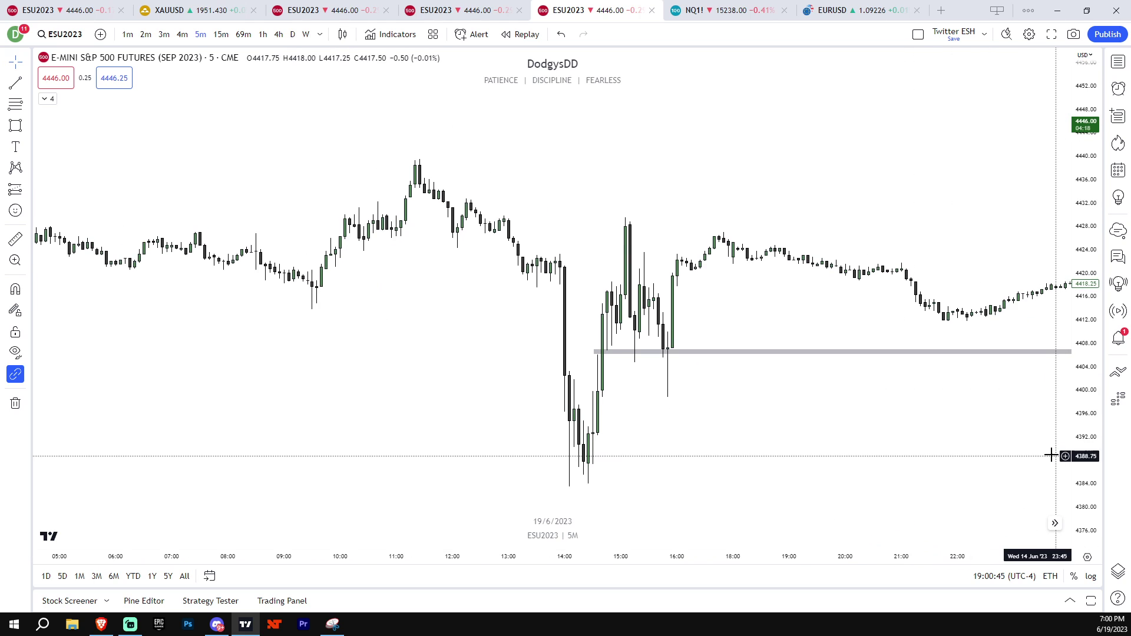
scroll(942, 436, "up", 3)
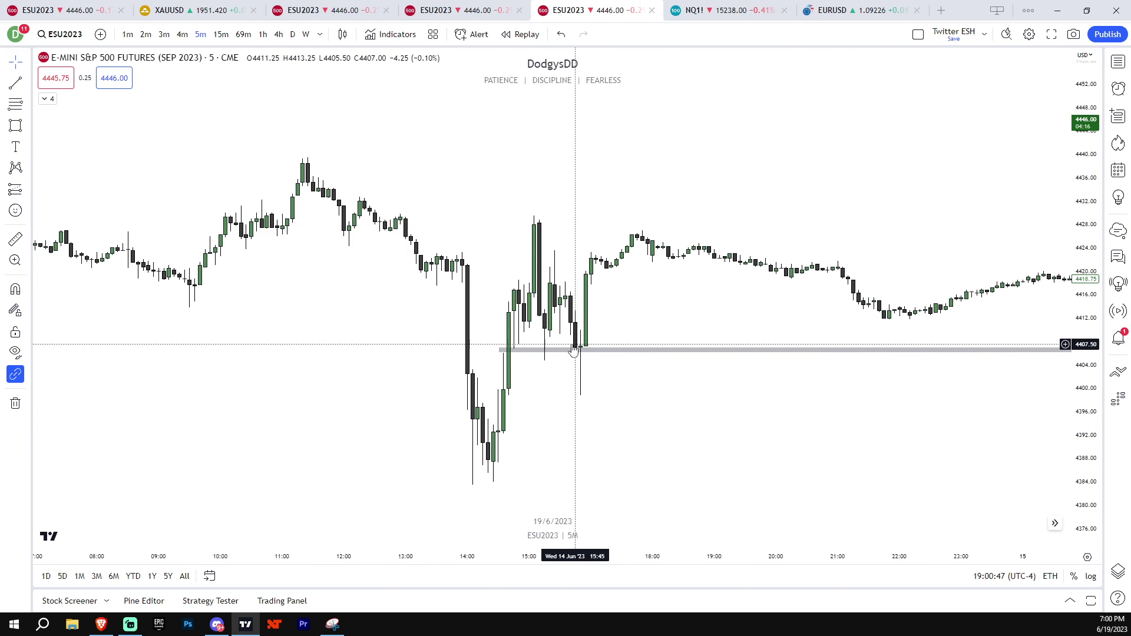
- Switch the chart back to the 15-minute timeframe
left_click(498, 350)
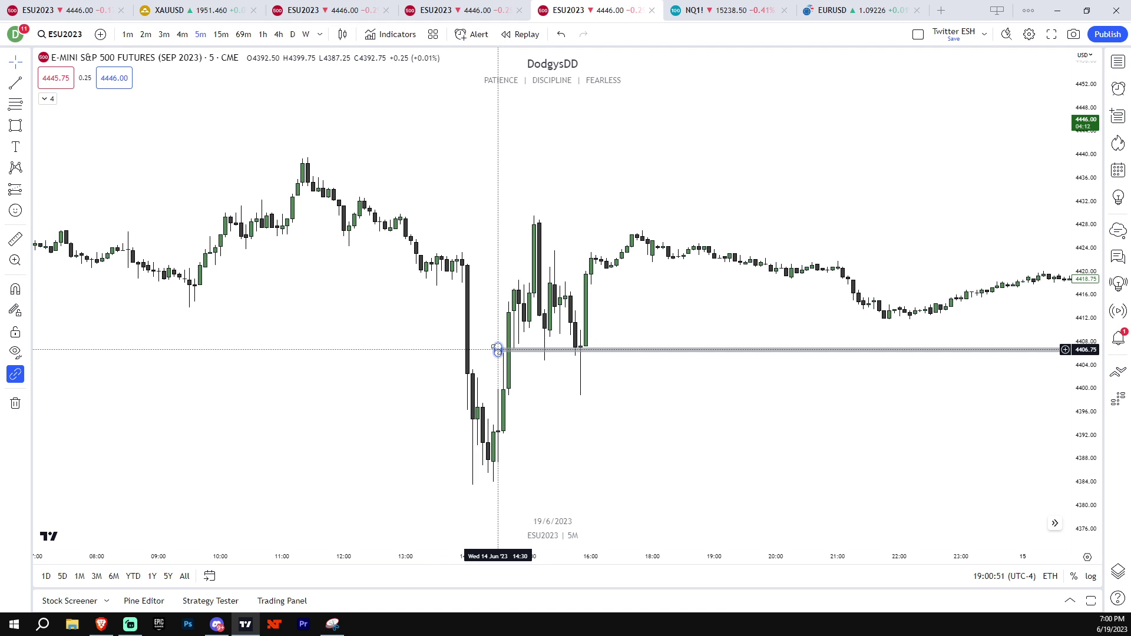
left_click_drag(619, 263, 527, 216)
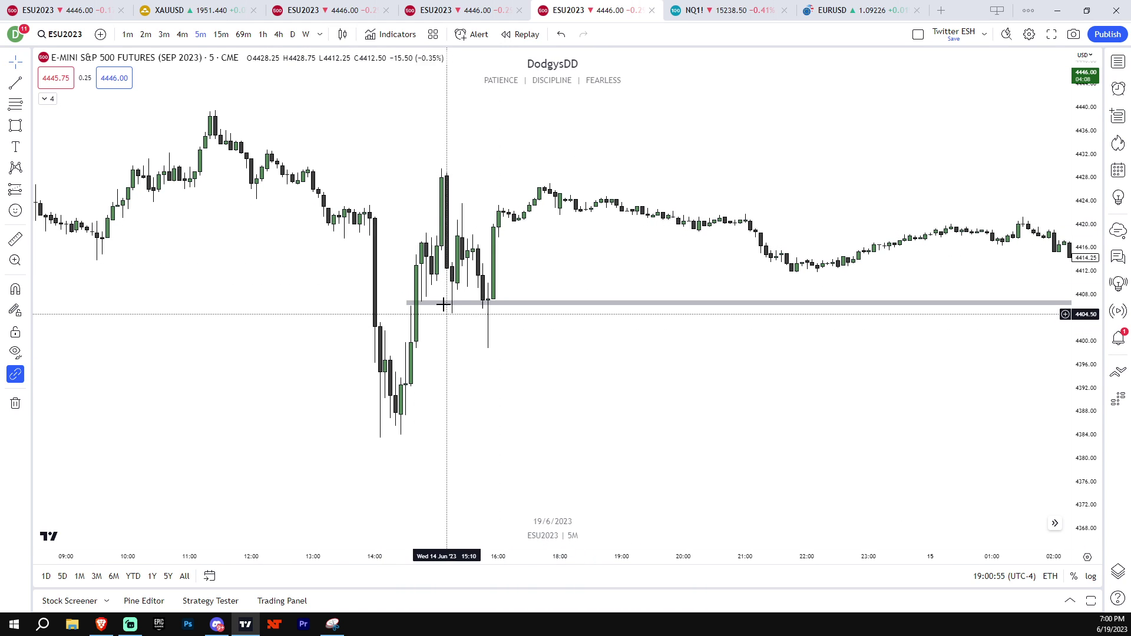
left_click(222, 34)
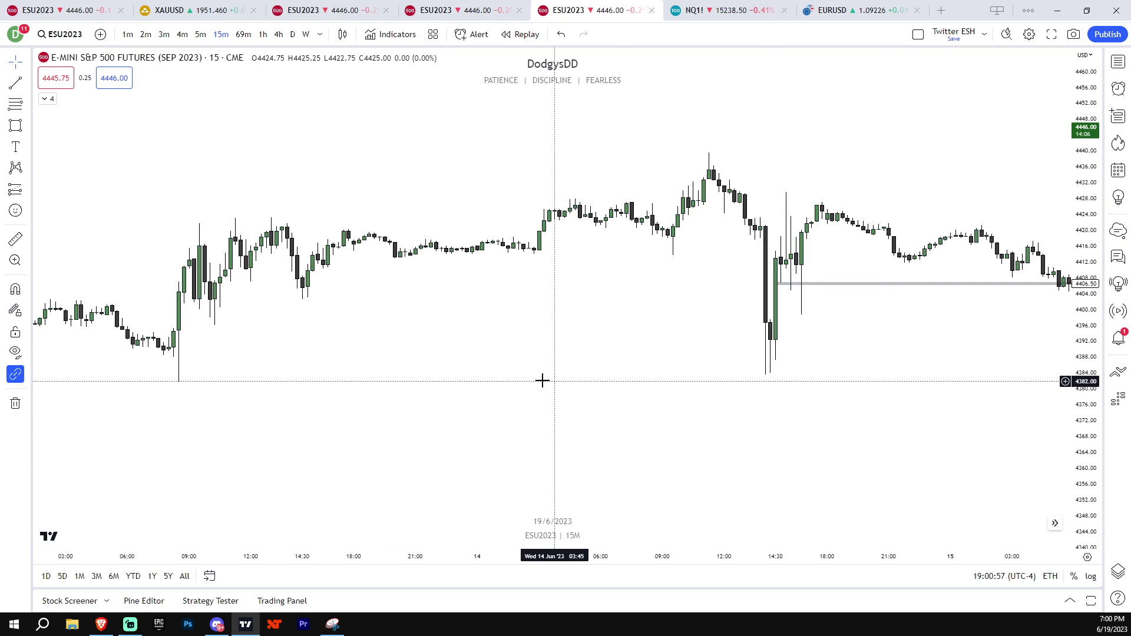
- Extend the rectangle zone down to 4397.50, keeping it from 14:30 on 14 June to 14:15 on 15 June
scroll(894, 411, "up", 4)
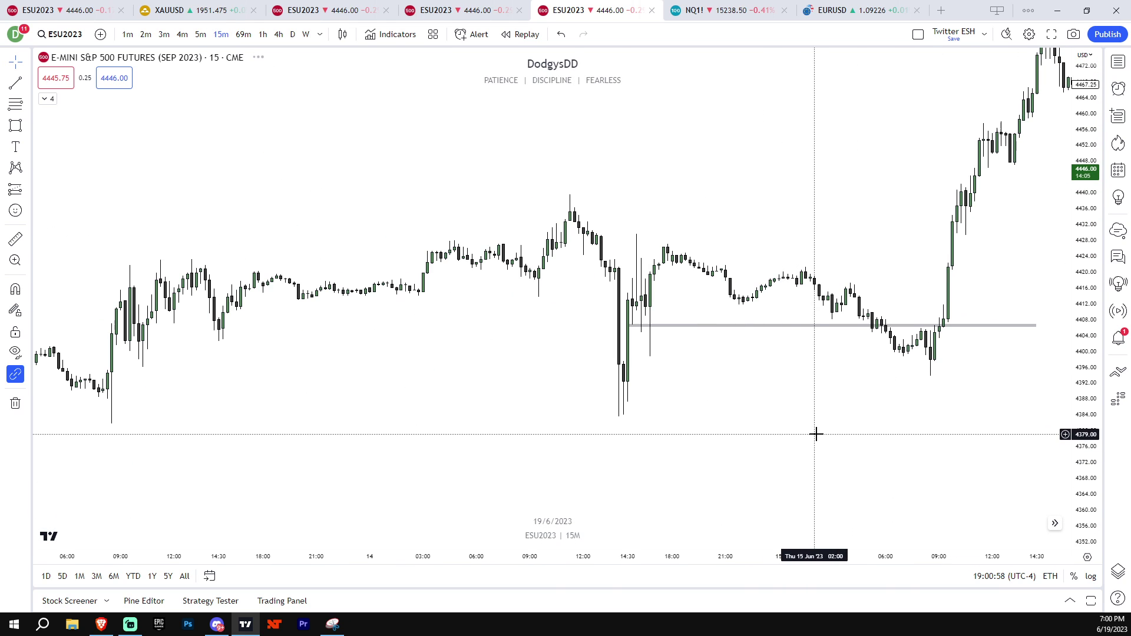
left_click(960, 314)
left_click_drag(959, 314, 959, 349)
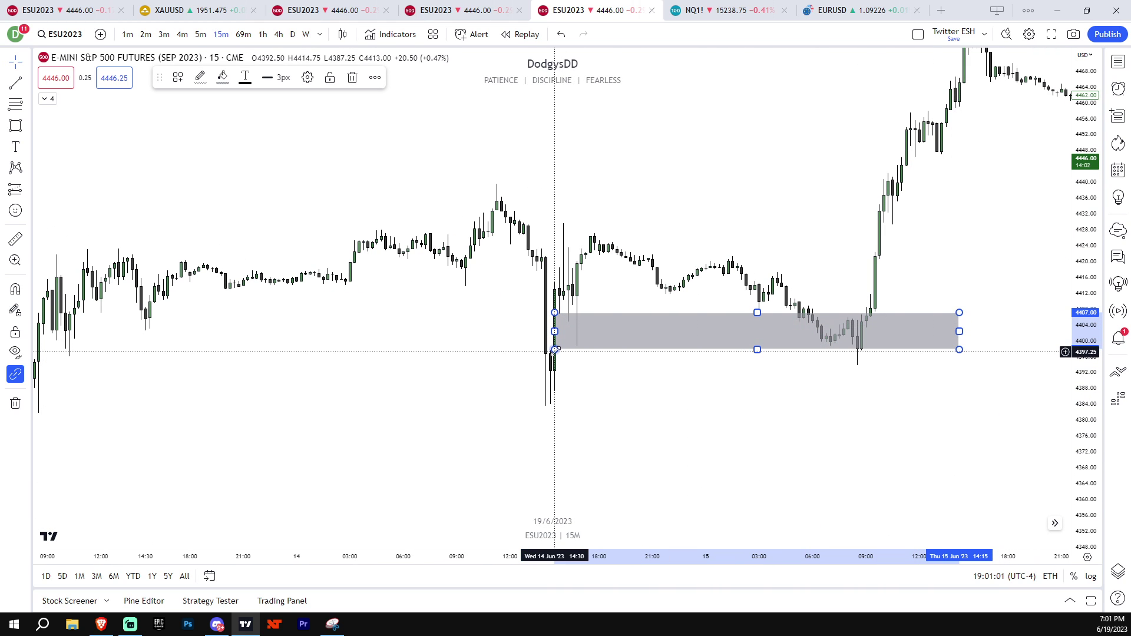
left_click_drag(546, 353, 556, 348)
- Examine how price returns to the enlarged zone on the morning of 15 June
left_click_drag(1073, 401, 1068, 215)
scroll(978, 348, "up", 2)
left_click_drag(1078, 349, 1078, 379)
left_click_drag(941, 378, 922, 397)
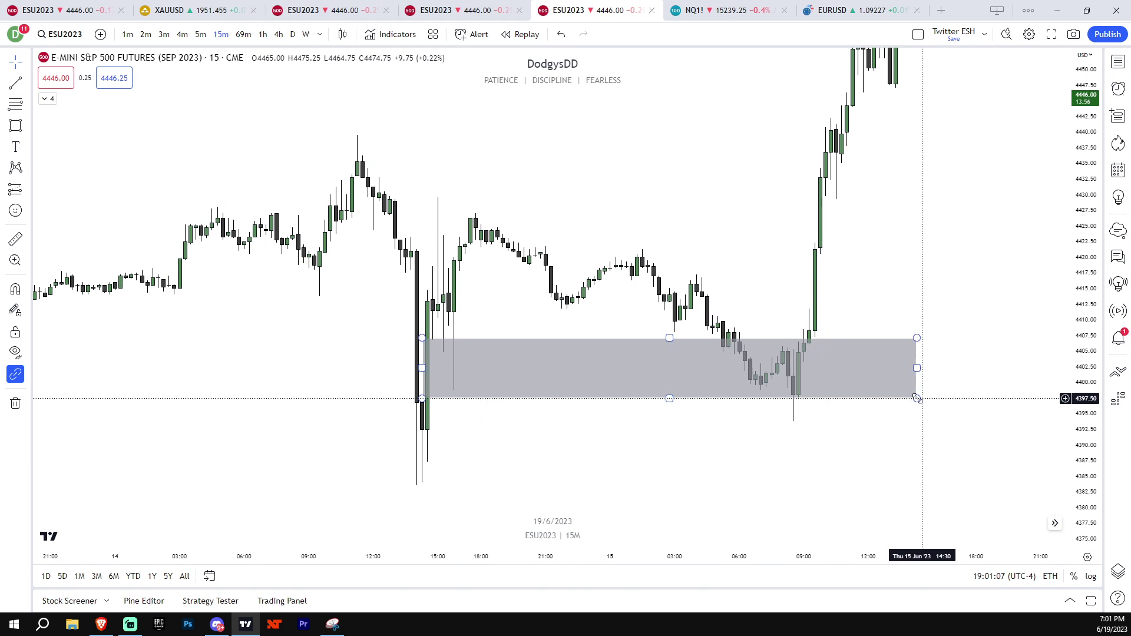
left_click_drag(1078, 399, 1078, 331)
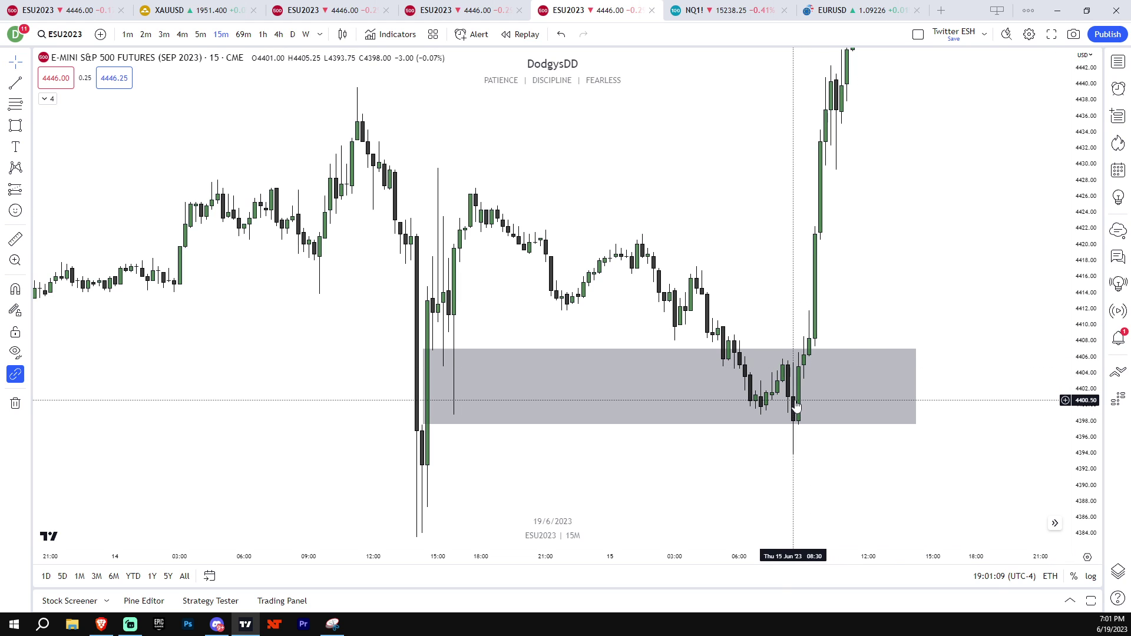
left_click_drag(1079, 400, 1079, 412)
left_click_drag(1013, 428, 1078, 370)
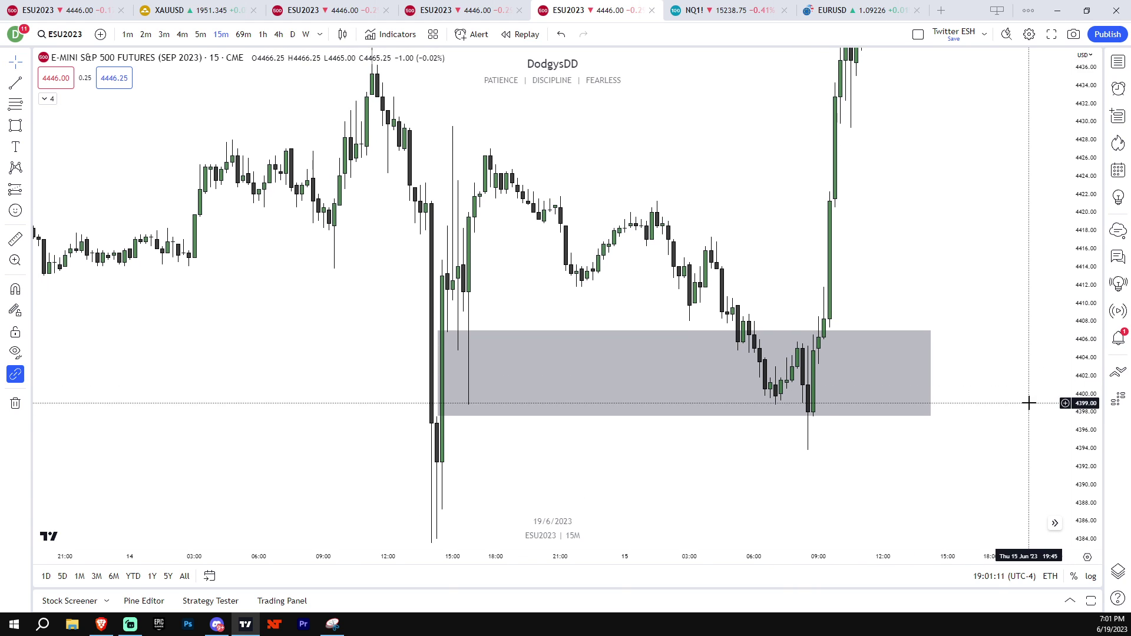
left_click_drag(1028, 401, 1014, 384)
left_click_drag(1085, 401, 1074, 464)
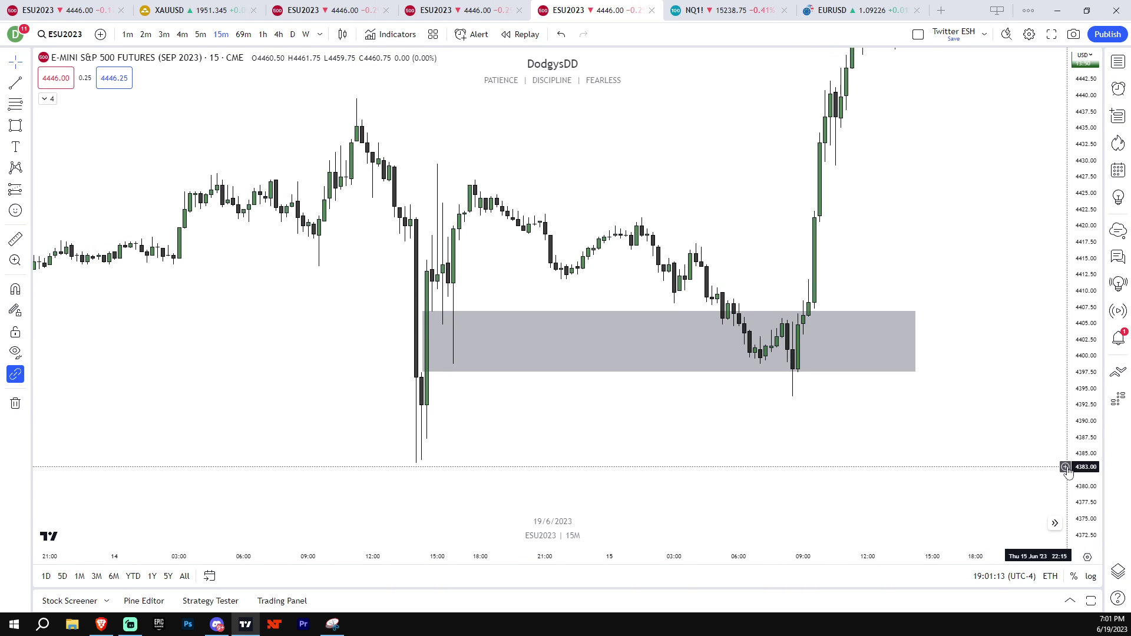
scroll(942, 410, "up", 2)
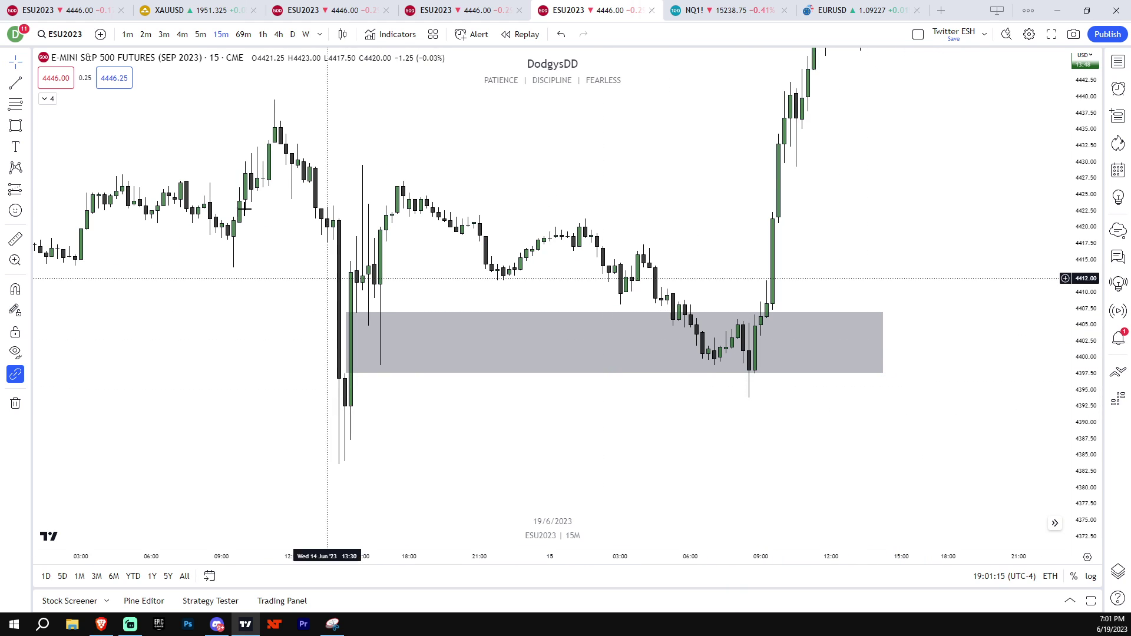
- Start a bar replay from 08:45 on 15 June with the watchlist closed
left_click(521, 34)
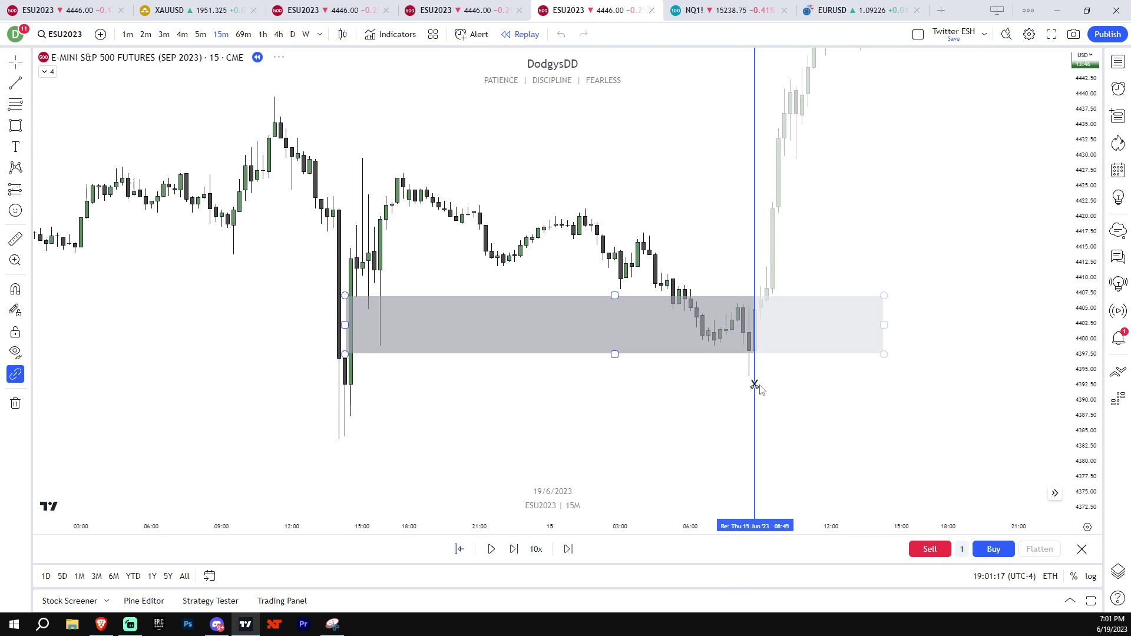
left_click(755, 385)
left_click_drag(1048, 409, 1062, 383)
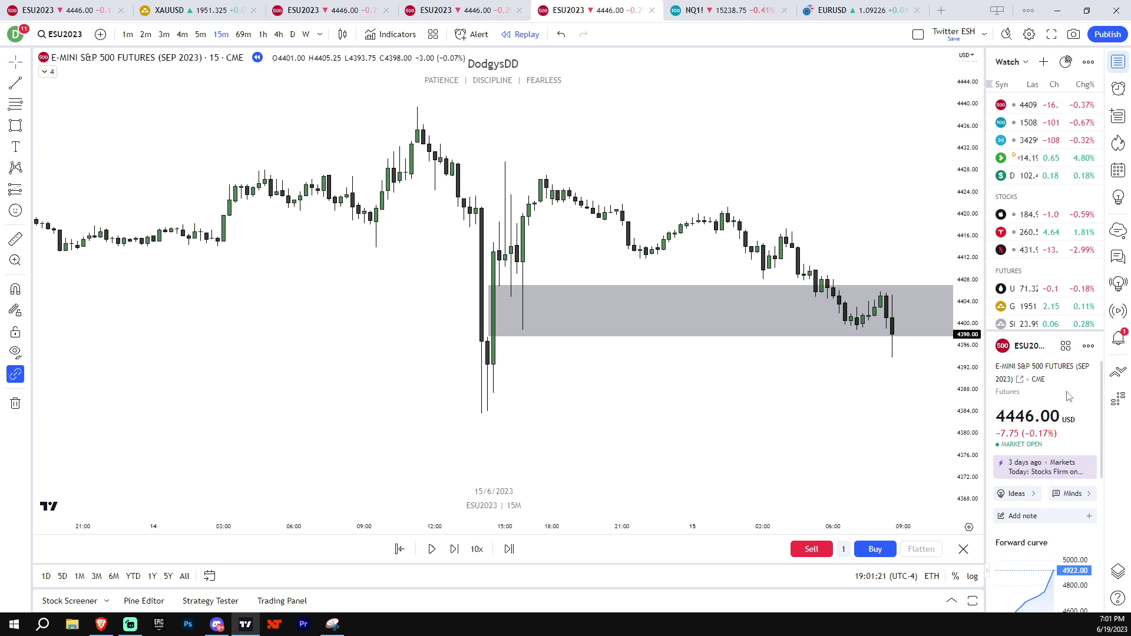
left_click_drag(985, 354, 884, 327)
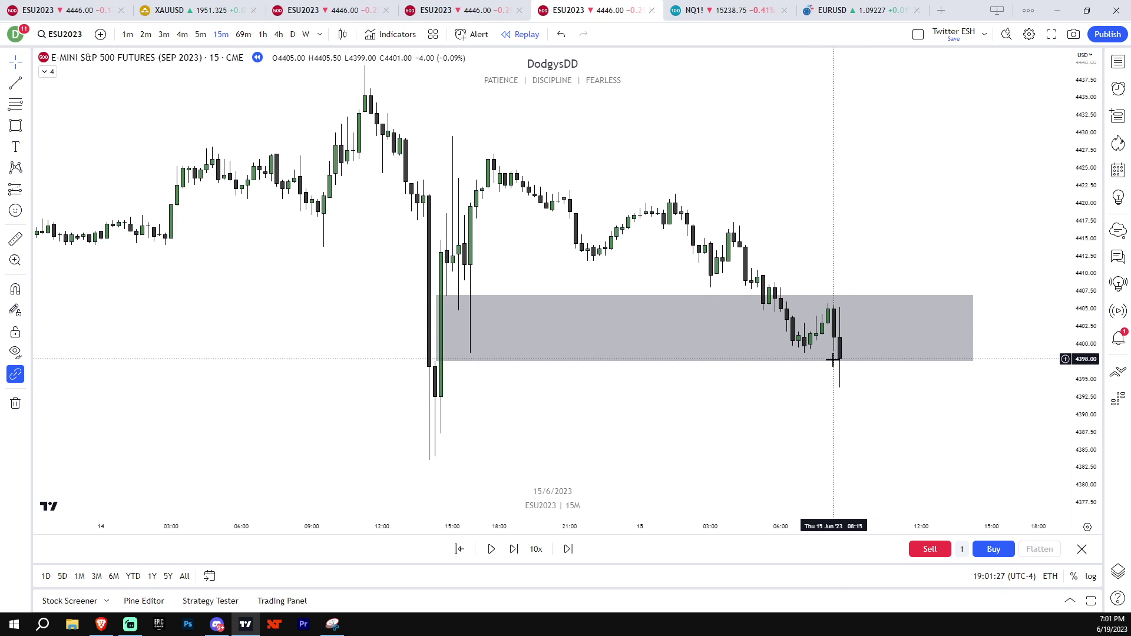
- Advance the replay candle by candle to about 09:00 on 15 June and examine the reaction inside the zone
left_click(514, 550)
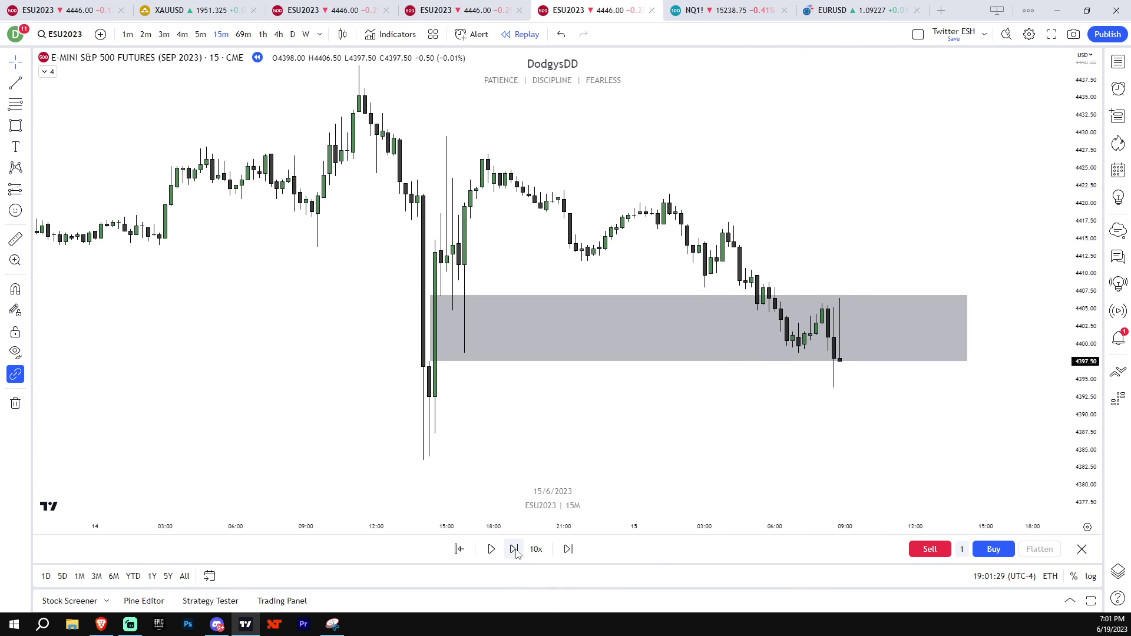
left_click(515, 551)
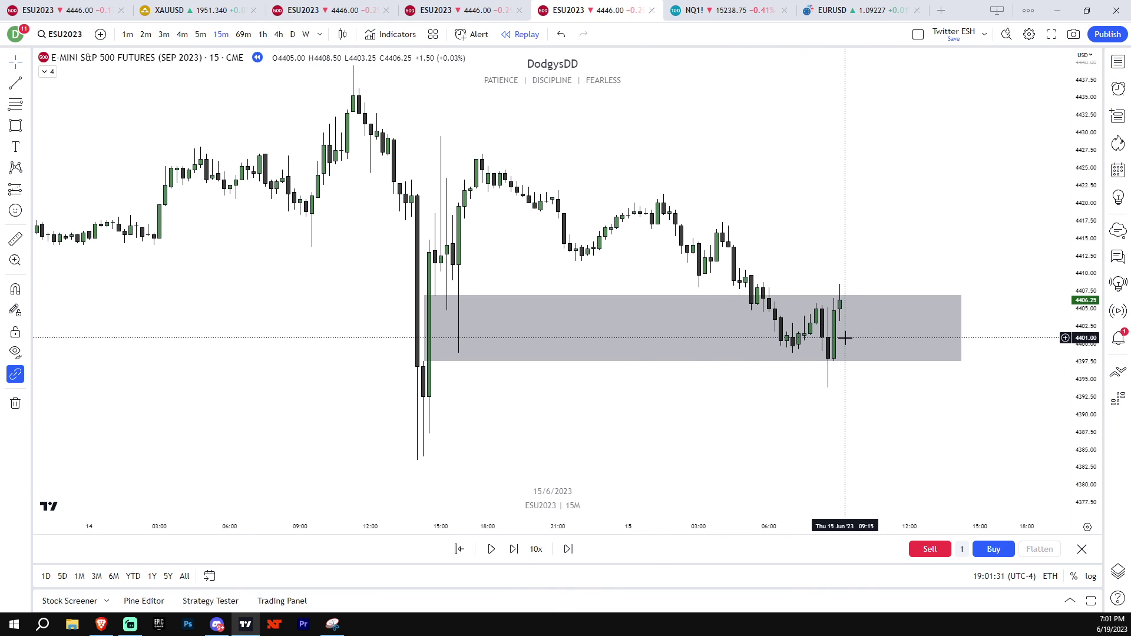
left_click_drag(1084, 384, 1084, 347)
scroll(987, 364, "up", 1)
left_click_drag(988, 363, 1084, 401)
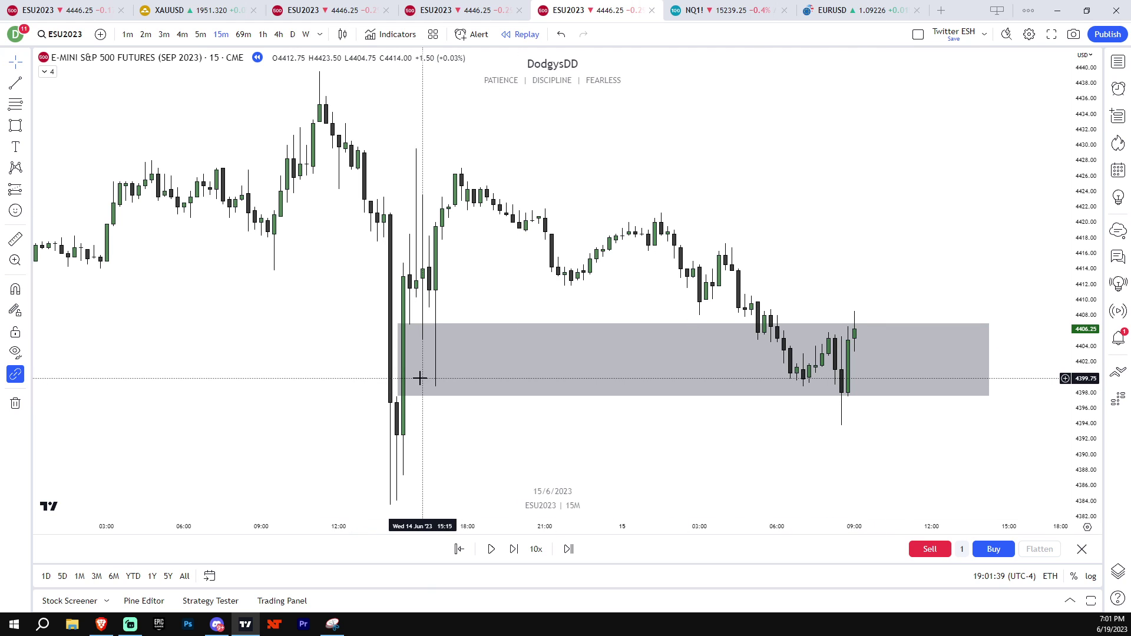
- Extend the rectangle zone's start back to 13:30 on 14 June
left_click_drag(399, 359, 370, 361)
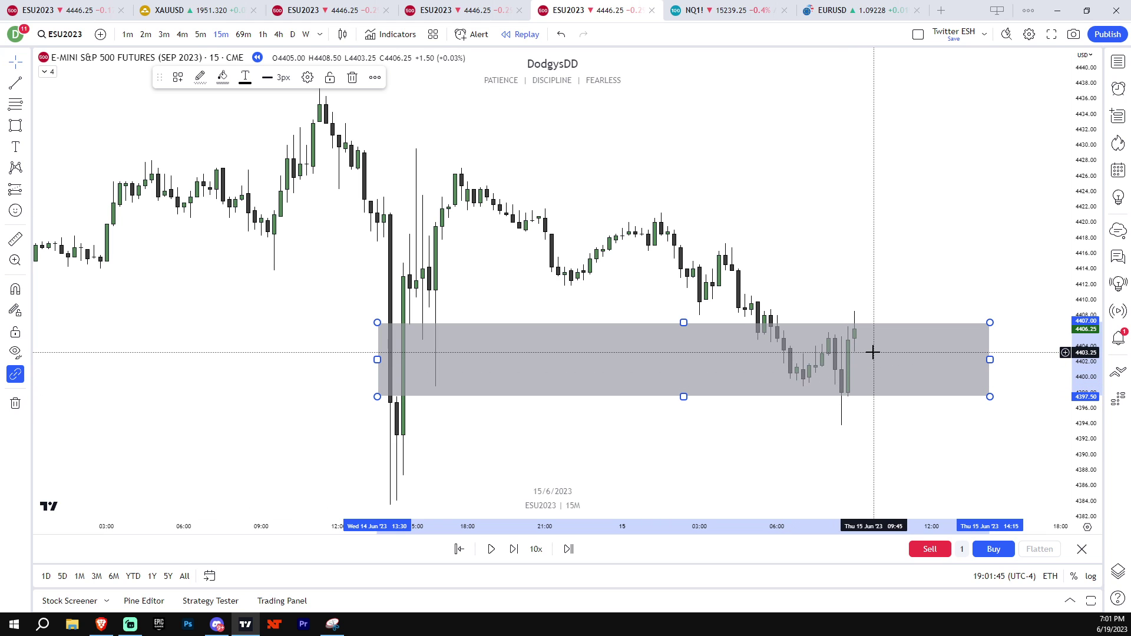
left_click_drag(1084, 344, 1084, 365)
left_click(1045, 337)
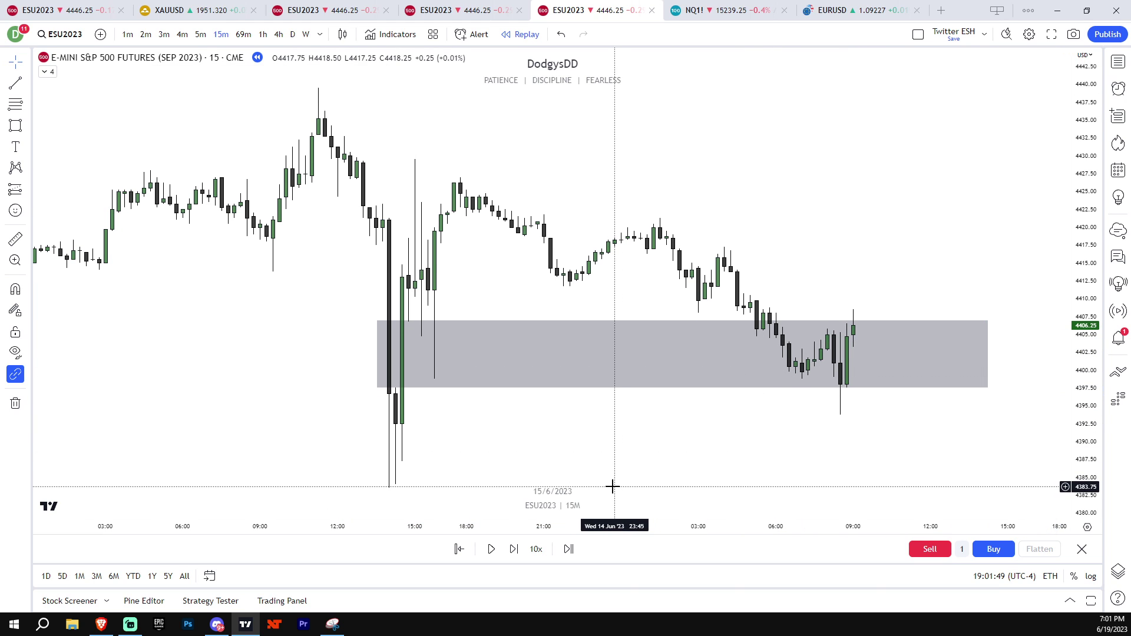
- Advance the replay by two candles and reset its starting point to 09:30 on 15 June
left_click(514, 551)
left_click(515, 551)
left_click(459, 549)
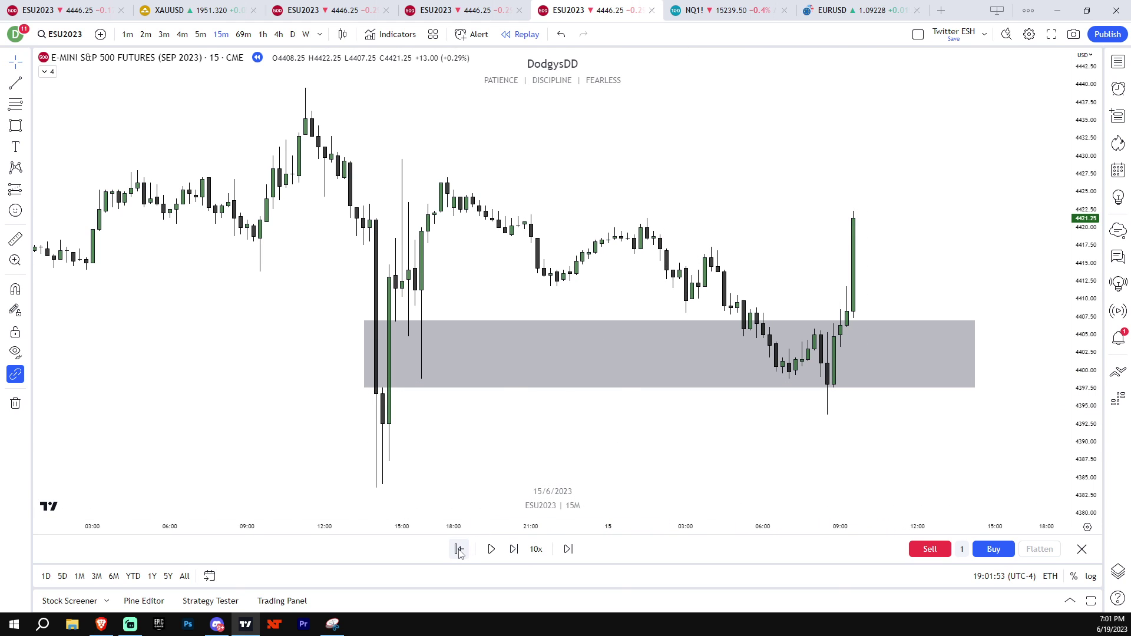
left_click(853, 377)
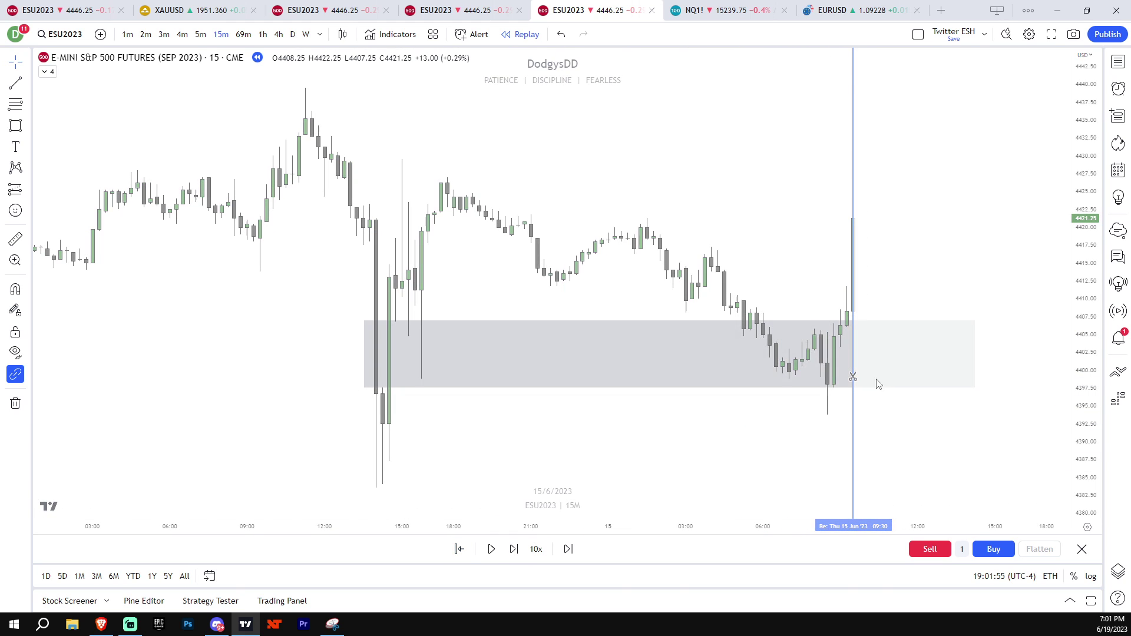
left_click_drag(995, 437, 869, 457)
scroll(887, 424, "up", 1)
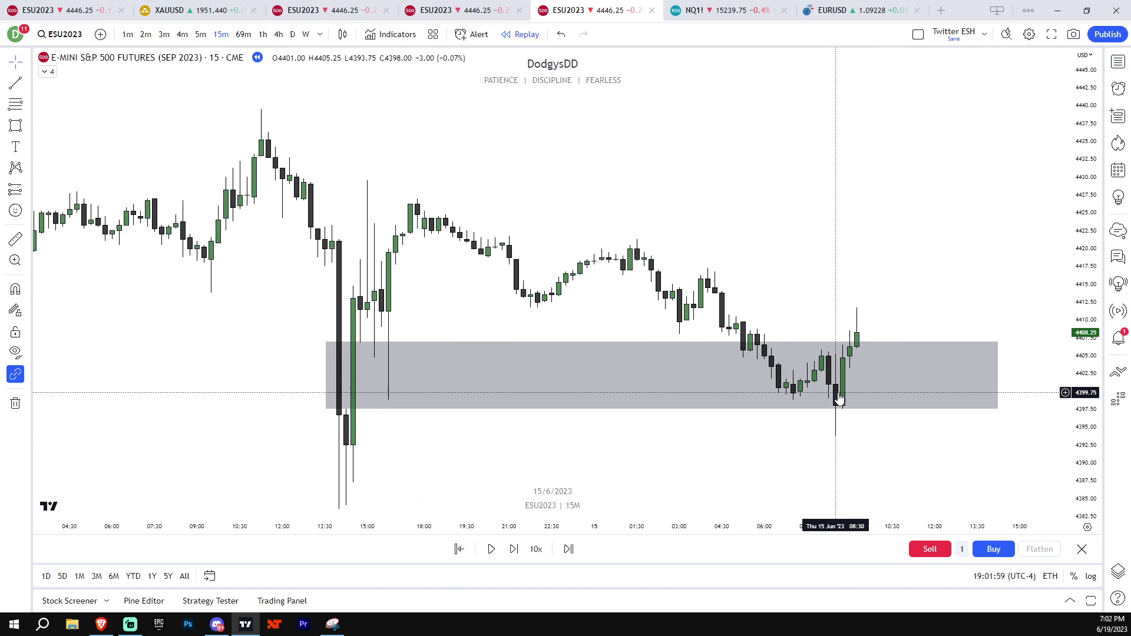
left_click(246, 119)
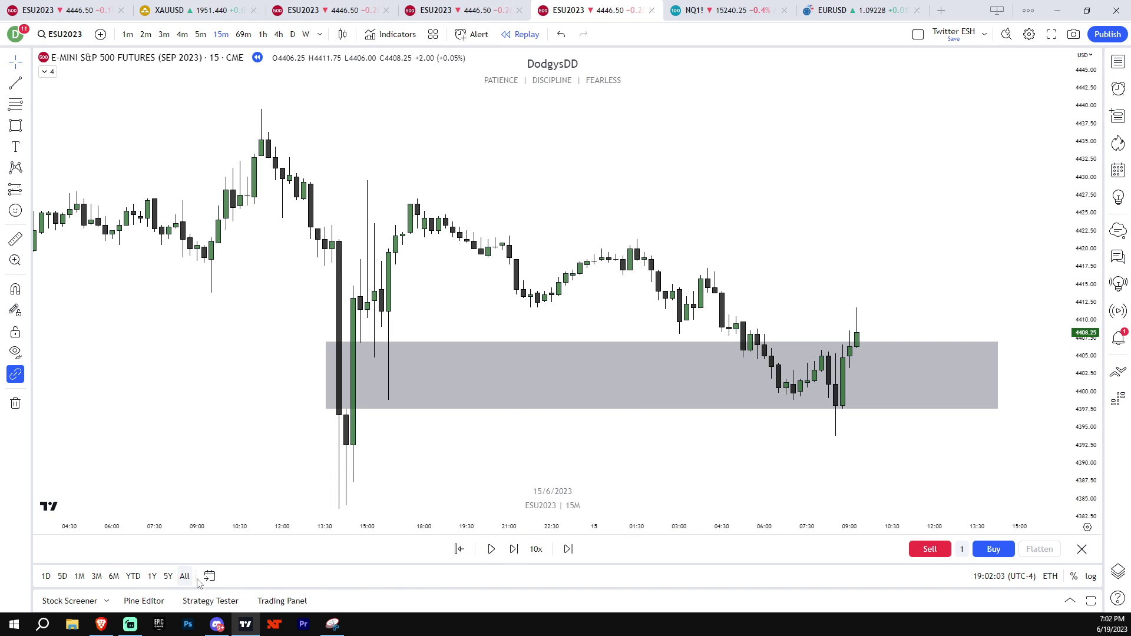
left_click(521, 35)
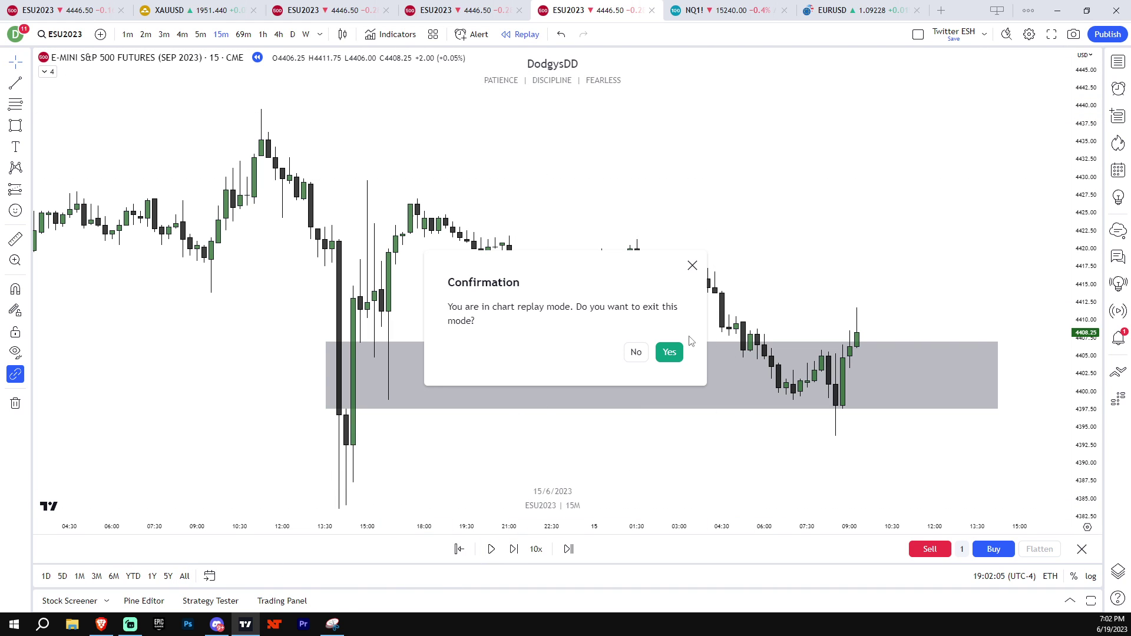
left_click(692, 265)
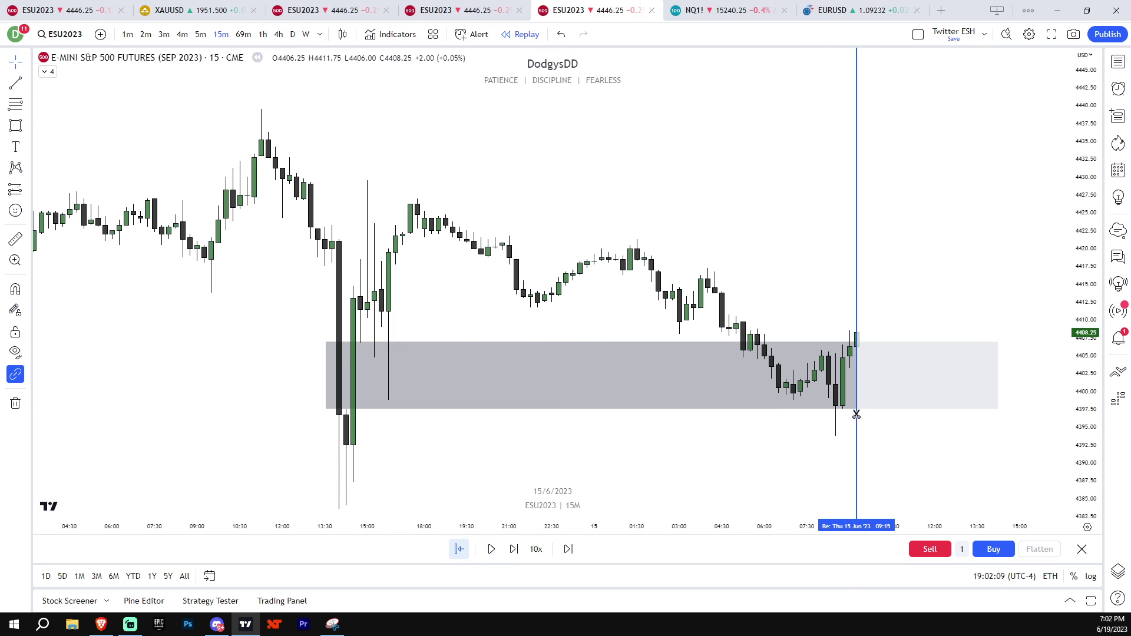
- Reset the replay's starting point to about 09:00 on 15 June
left_click(849, 415)
left_click_drag(1089, 353, 1089, 432)
left_click_drag(835, 462, 967, 452)
left_click_drag(995, 356, 755, 366)
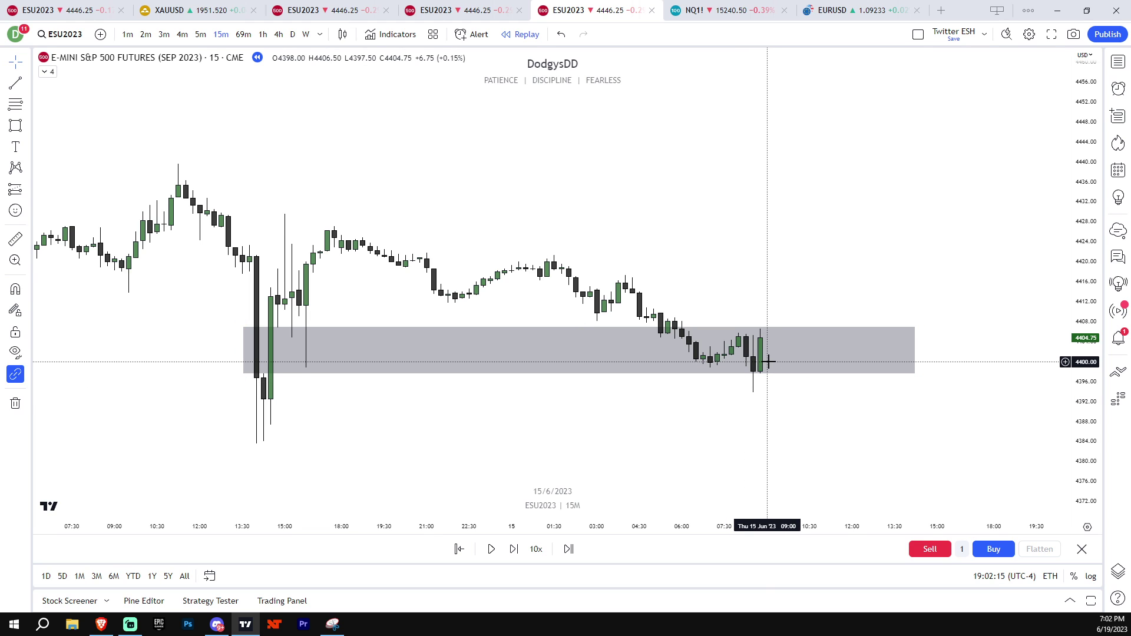
left_click_drag(1081, 389, 1050, 349)
- Switch the replay chart to the 5-minute timeframe and bring the latest candles into view
left_click(201, 34)
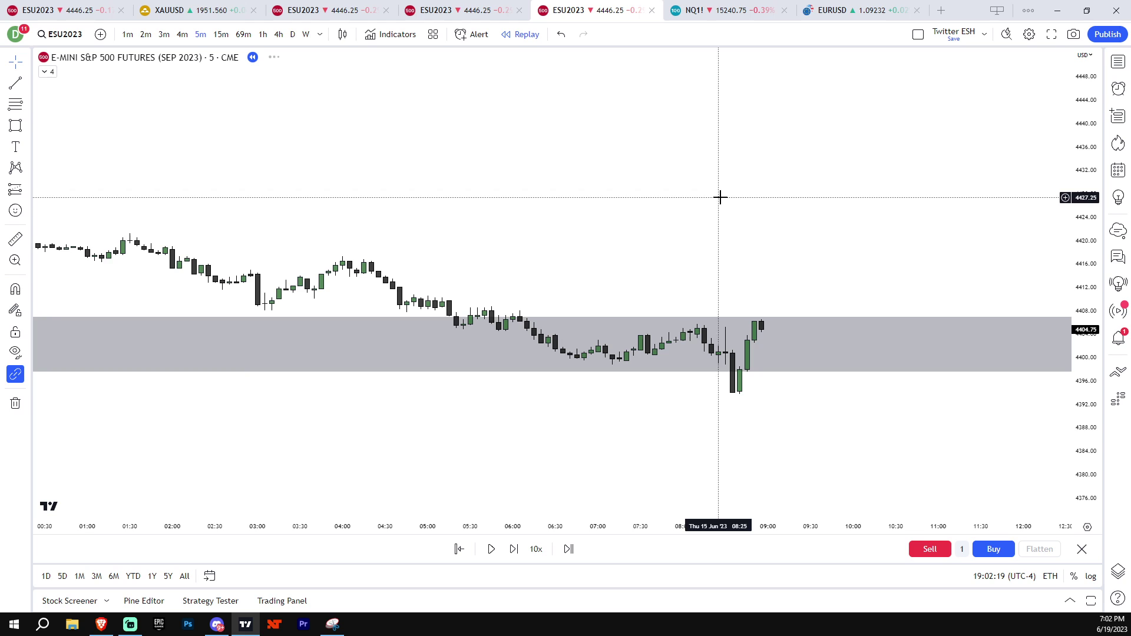
scroll(969, 487, "up", 3)
left_click_drag(970, 487, 556, 399)
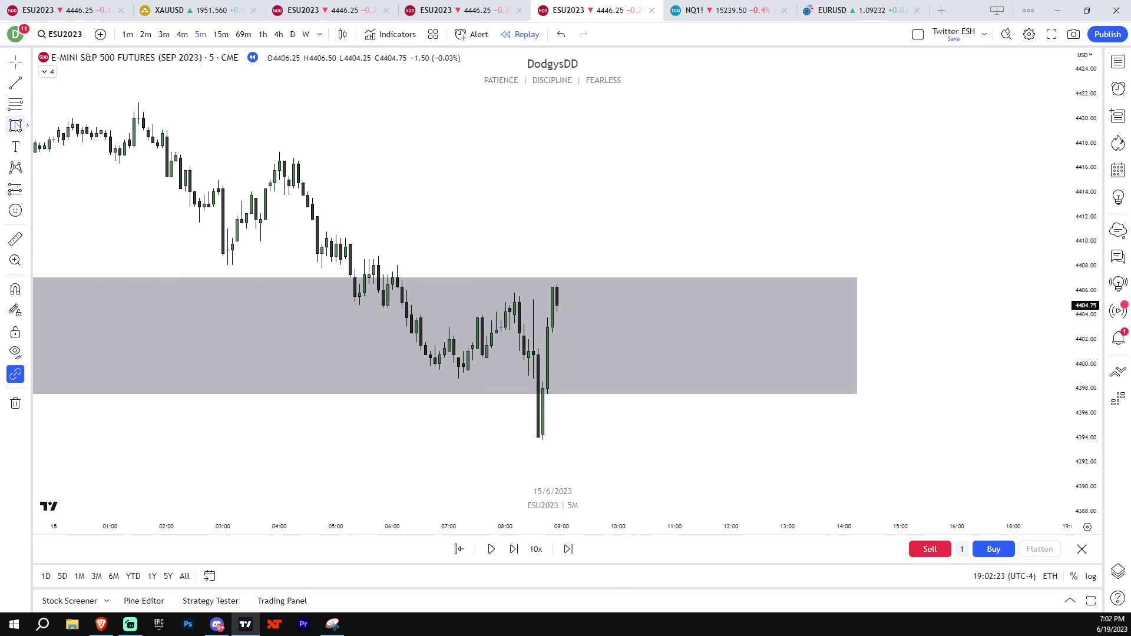
- Draw two rectangles inside the large zone, one at about 4405.75 to 4403.25 and one at about 4402.50 to 4398.75
left_click_drag(514, 293, 641, 326)
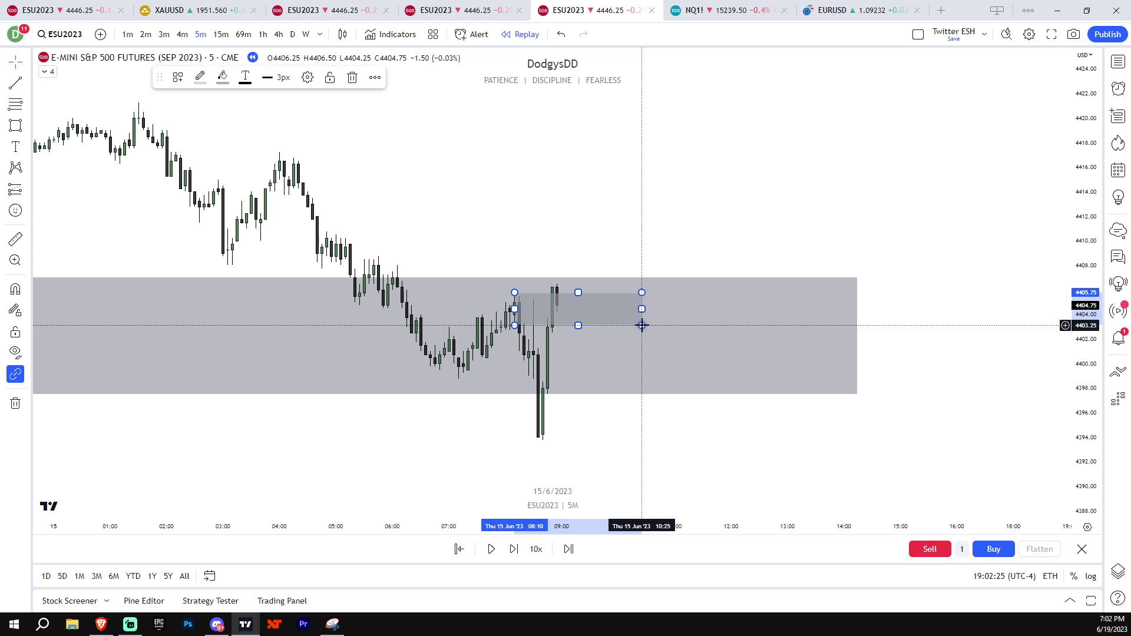
left_click(666, 253)
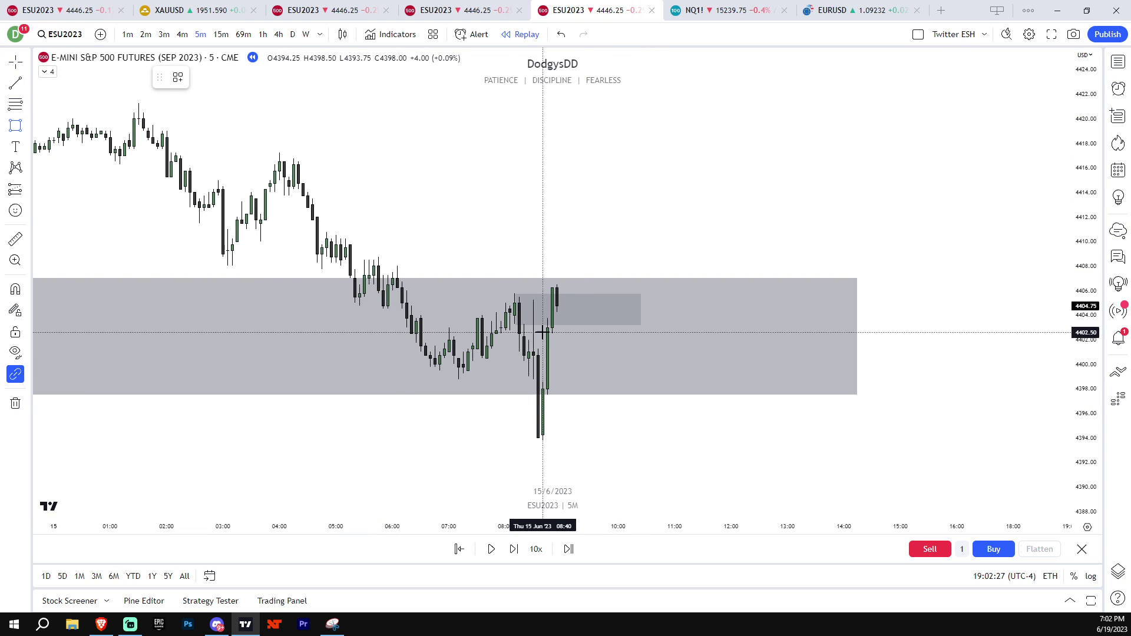
mouse_move(551, 334)
left_mouse_down()
mouse_move(639, 354)
mouse_move(678, 380)
left_mouse_up()
key("Escape")
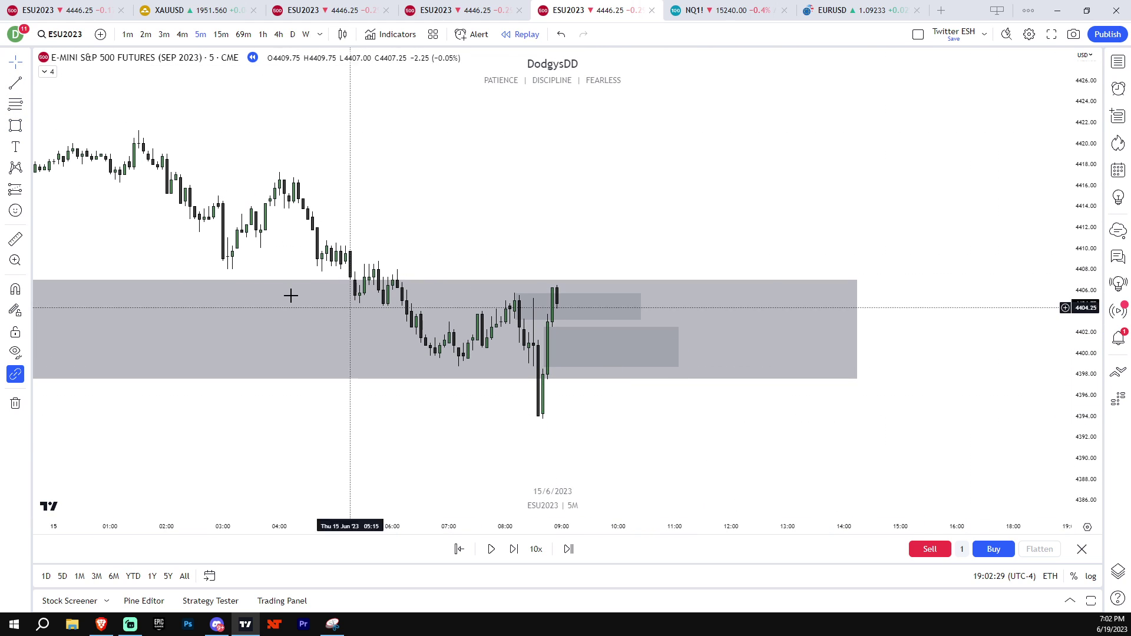
- Place a long position at 09:05 on 15 June with entry 4404.75, stop 4397.75 and target 4417.50
left_click(16, 188)
left_click(88, 189)
left_click(567, 308)
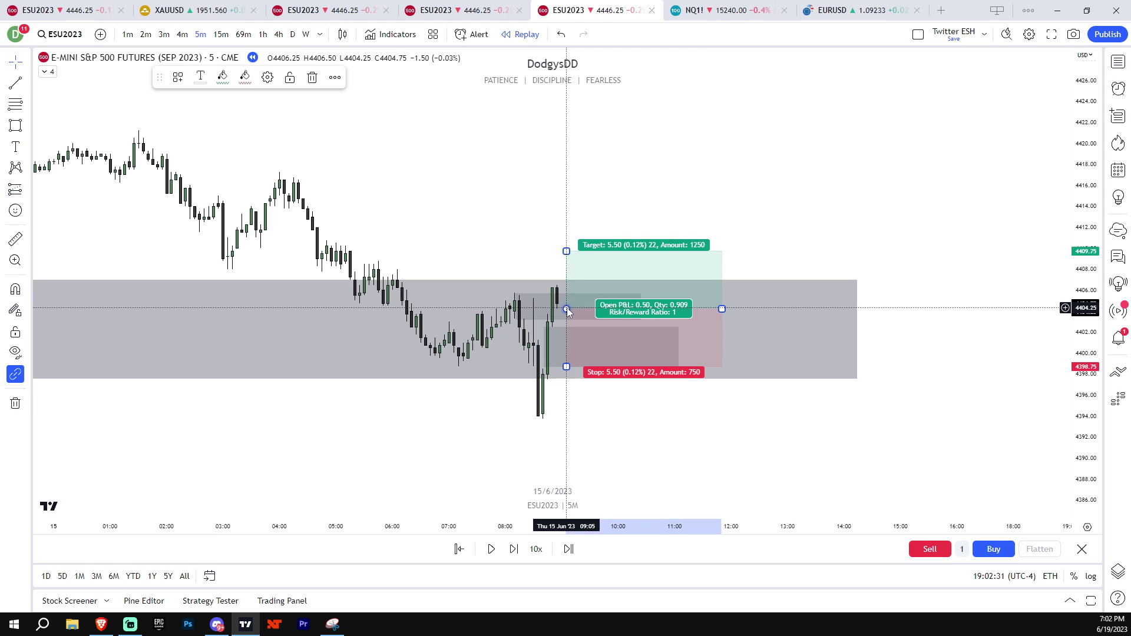
left_click_drag(566, 308, 566, 302)
left_click_drag(566, 367, 567, 377)
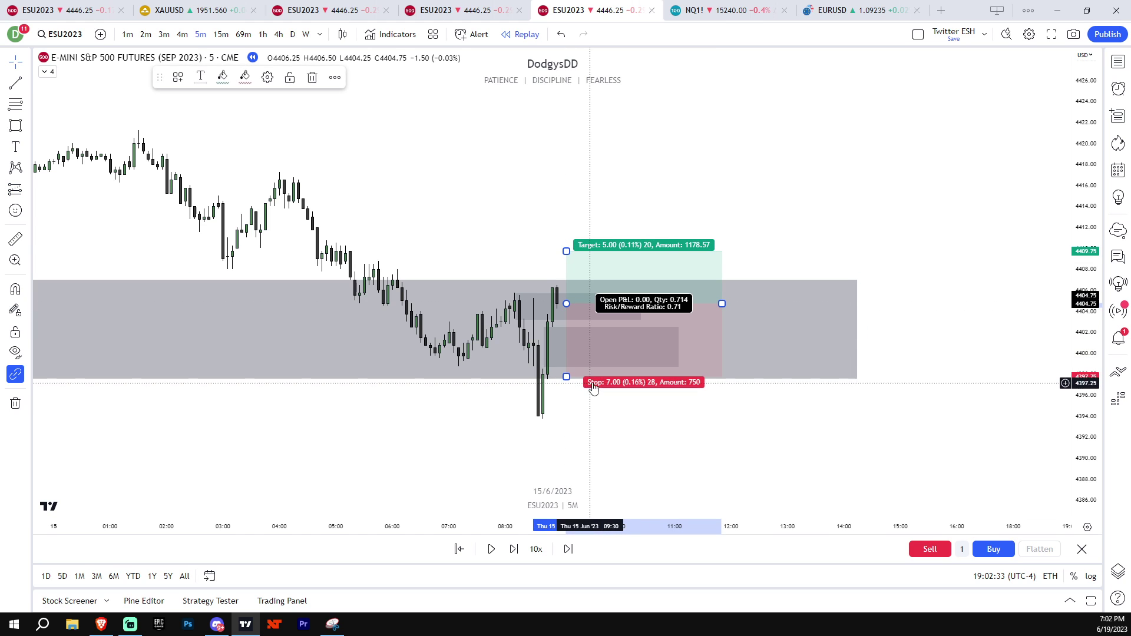
left_click_drag(567, 251, 573, 169)
left_click(812, 215)
- Advance the replay candle by candle to about 09:45 to play out the long position
left_click(514, 549)
left_click(514, 550)
left_click(514, 549)
left_click(513, 549)
left_click(514, 549)
left_click(514, 550)
left_click(513, 549)
left_click(514, 549)
left_click(514, 549)
left_click(514, 549)
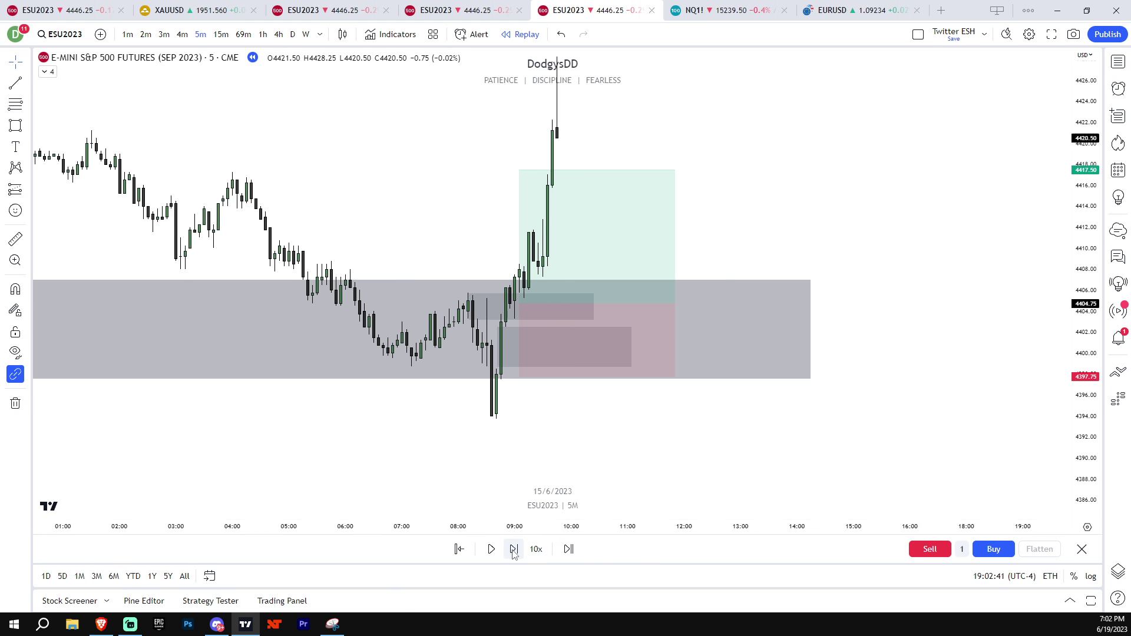
- Review the long trade against the two inner zones and switch the replay chart back to the 15-minute timeframe
left_click_drag(803, 202, 911, 236)
left_click(607, 381)
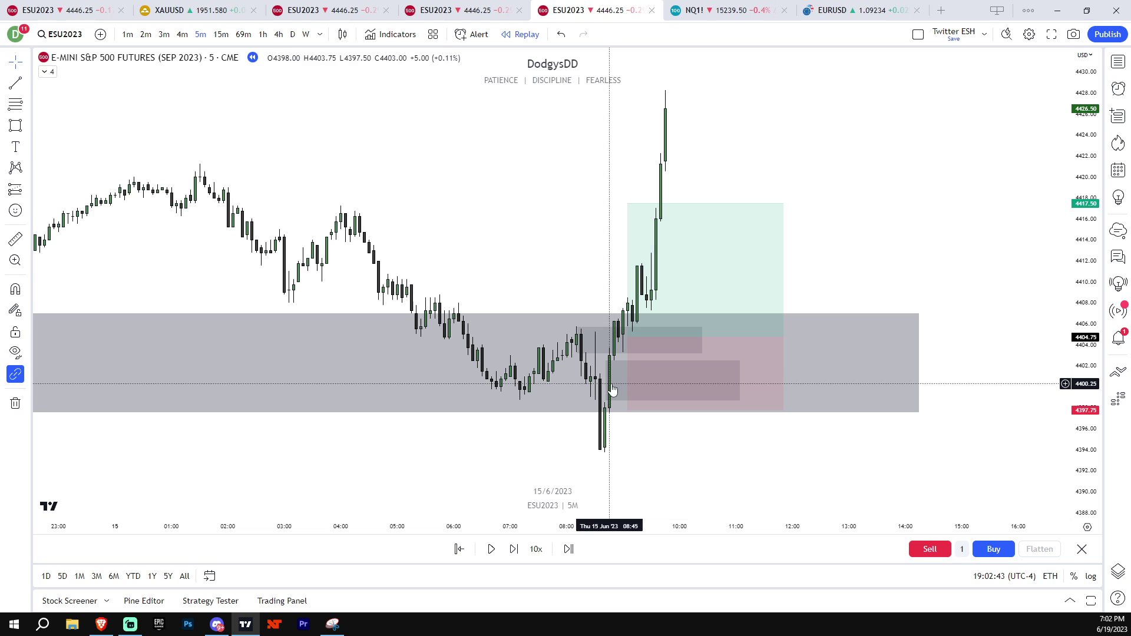
scroll(1040, 378, "up", 3)
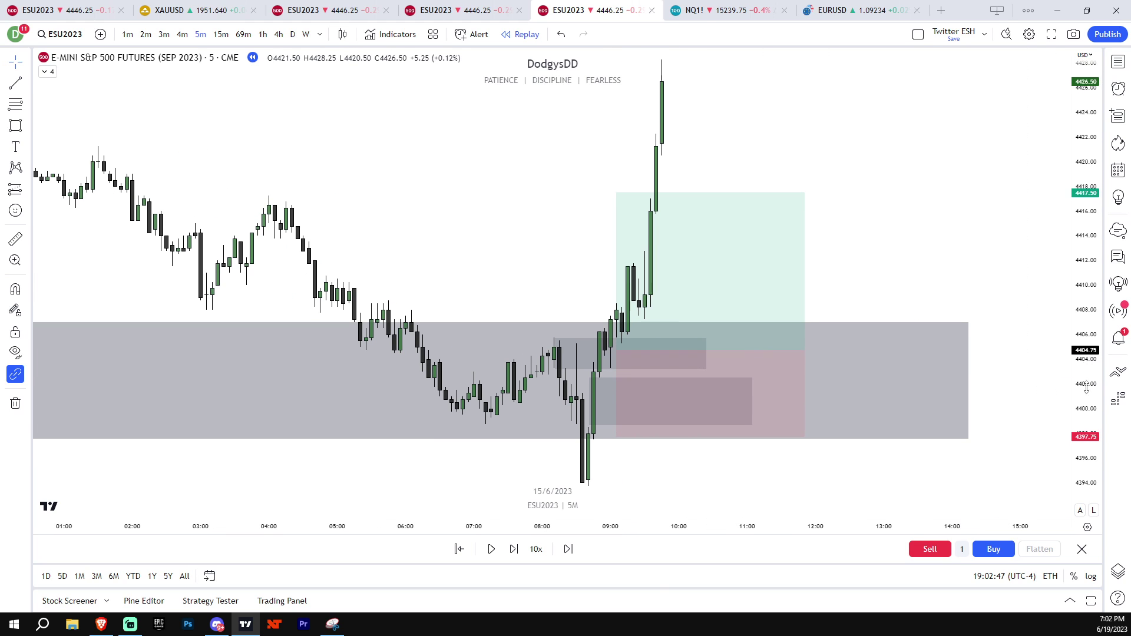
left_click(743, 386)
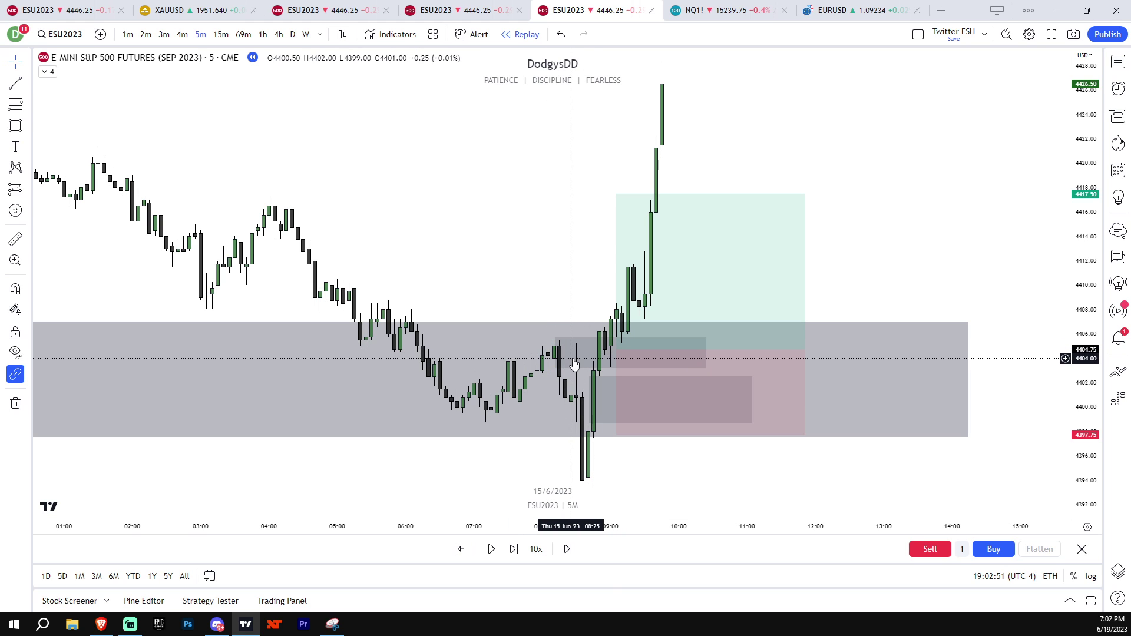
scroll(577, 361, "down", 10)
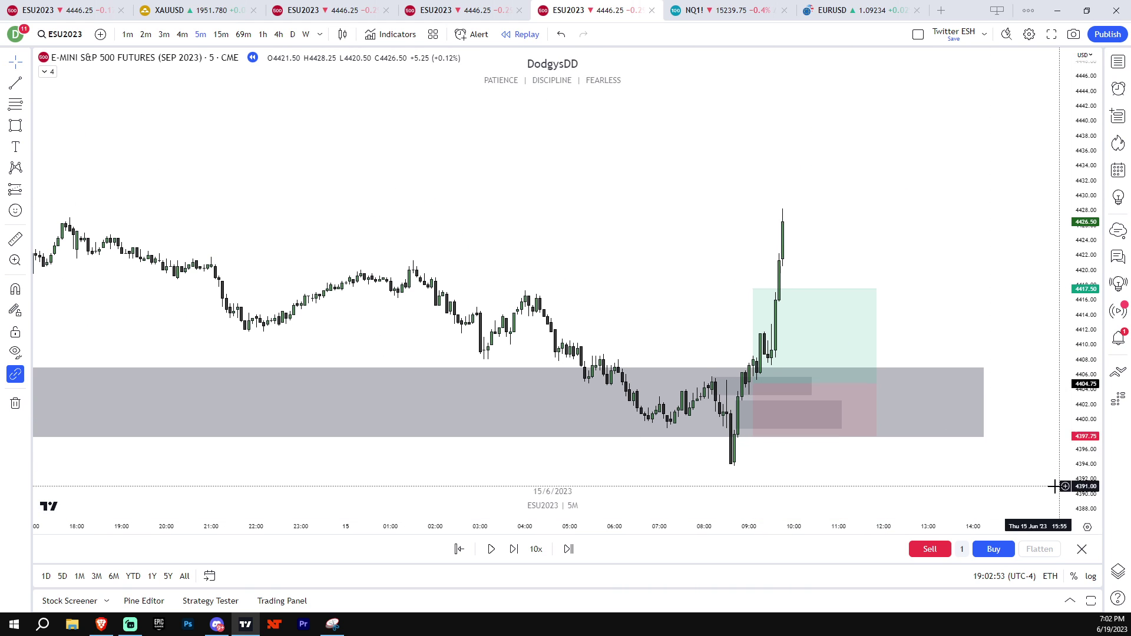
left_click_drag(869, 462, 857, 399)
left_click(221, 35)
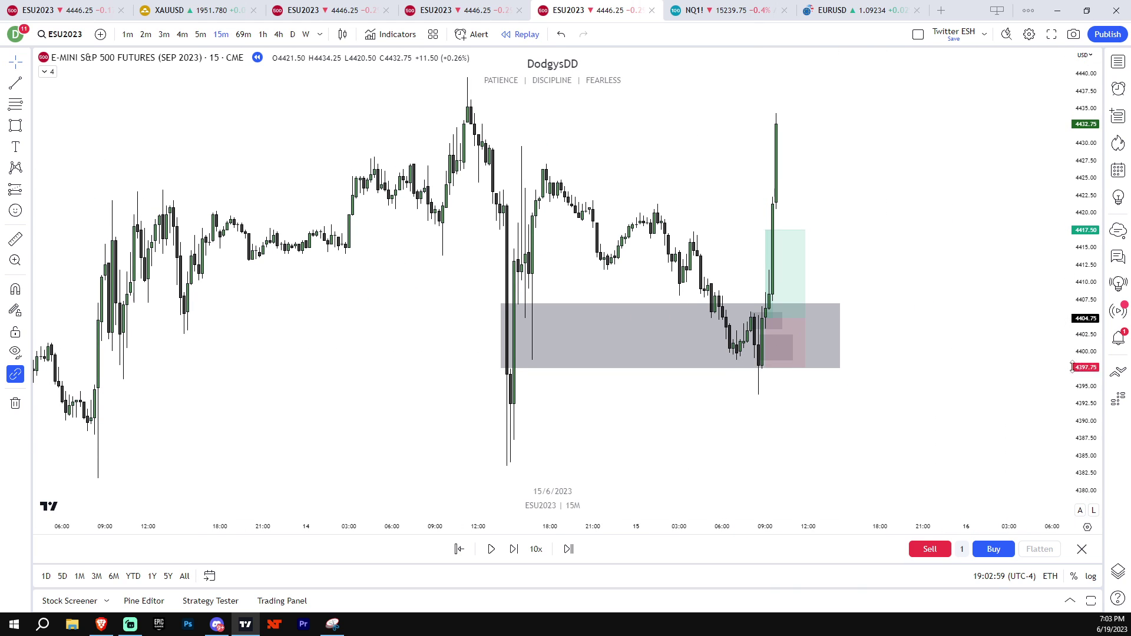
- Compare the long trade and its zones on the 5-minute and 15-minute timeframes, ending on the 15-minute chart
scroll(1006, 422, "up", 2)
scroll(987, 412, "up", 1)
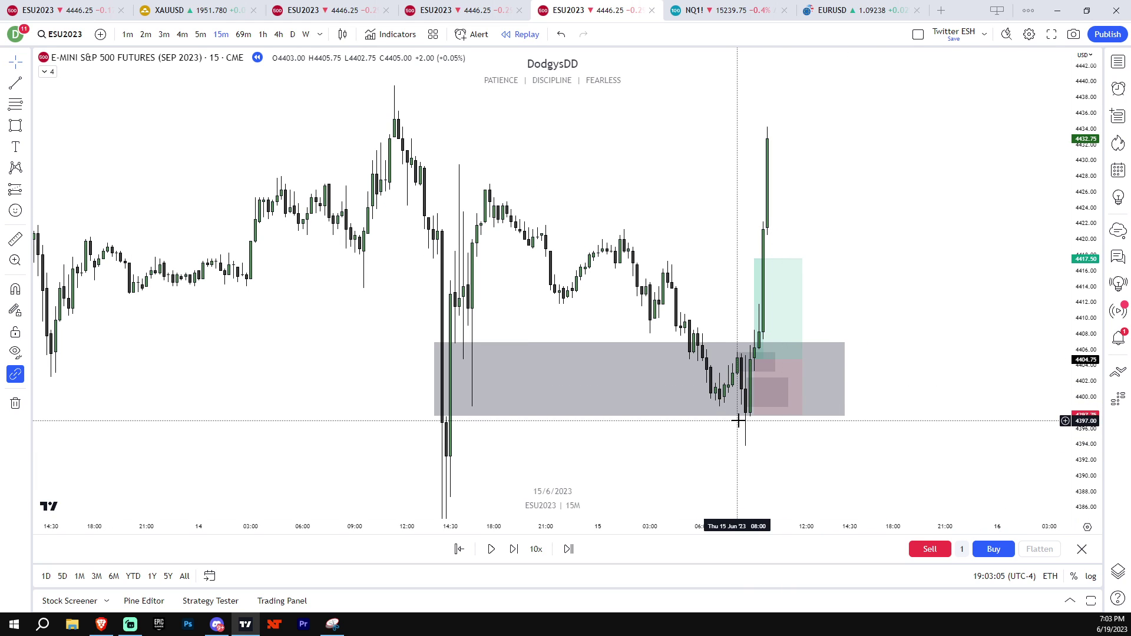
left_click_drag(1084, 356, 1085, 387)
left_click_drag(1004, 392, 1002, 376)
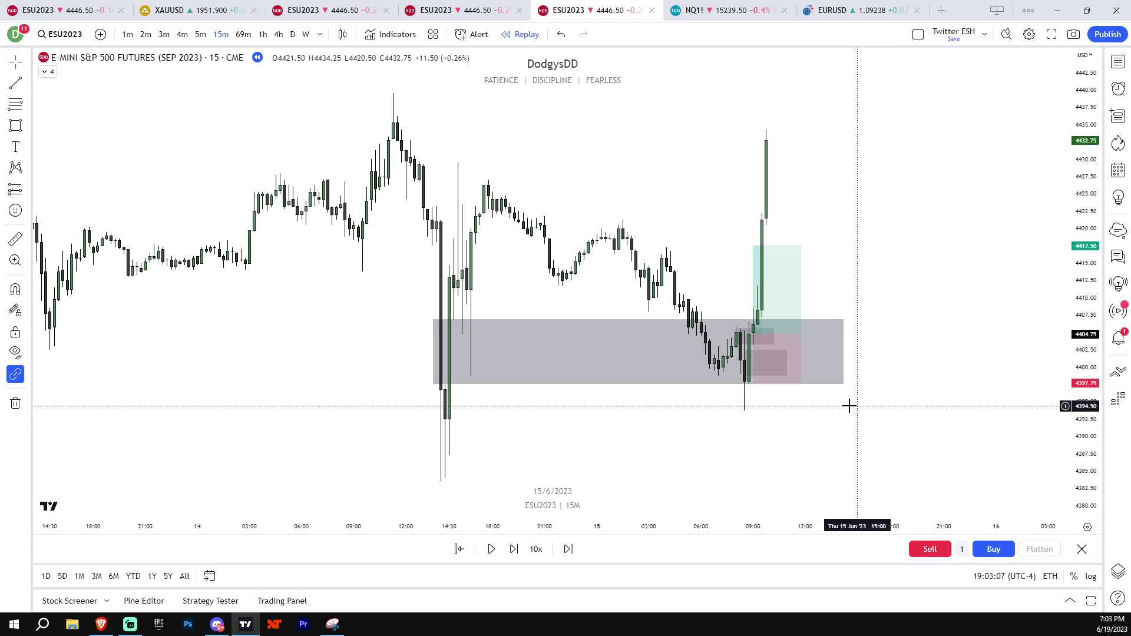
left_click(760, 360)
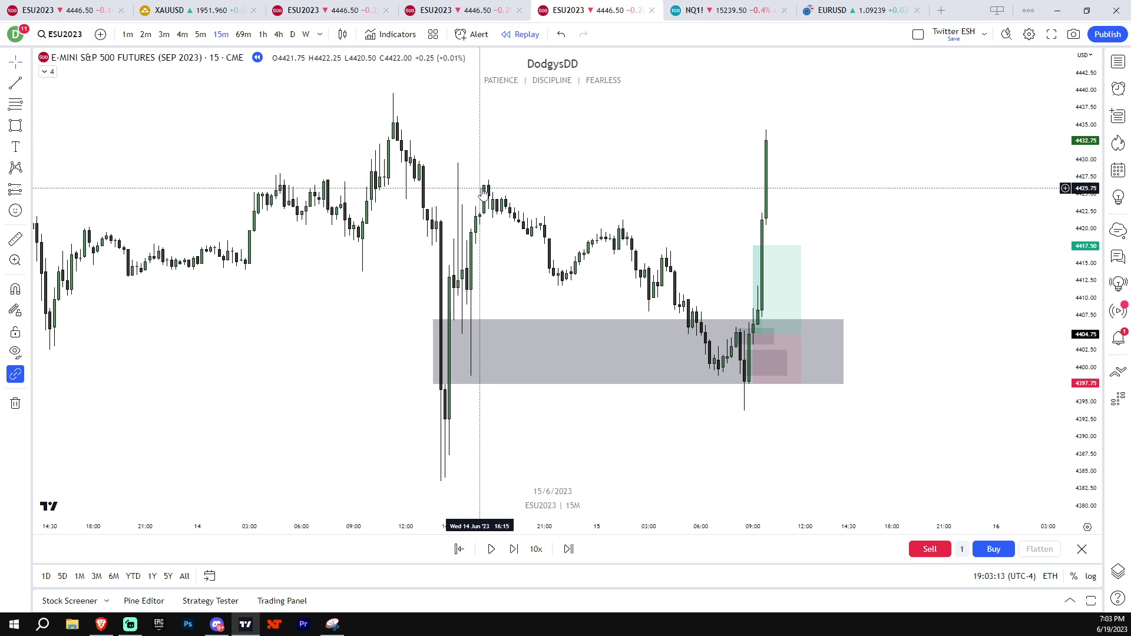
left_click(200, 35)
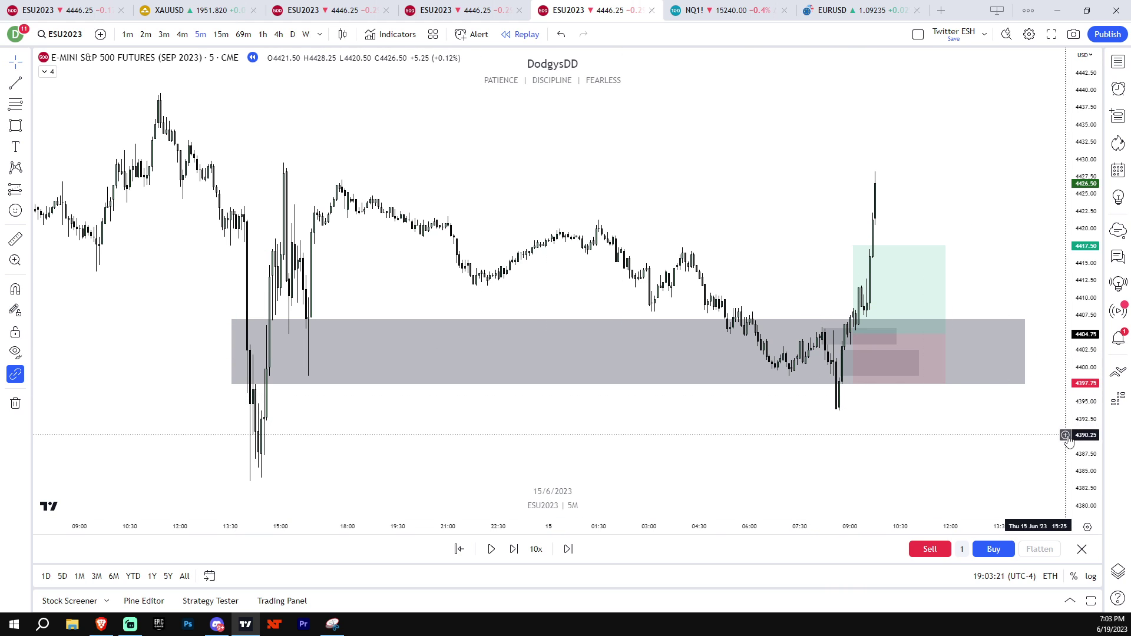
scroll(1004, 440, "up", 3)
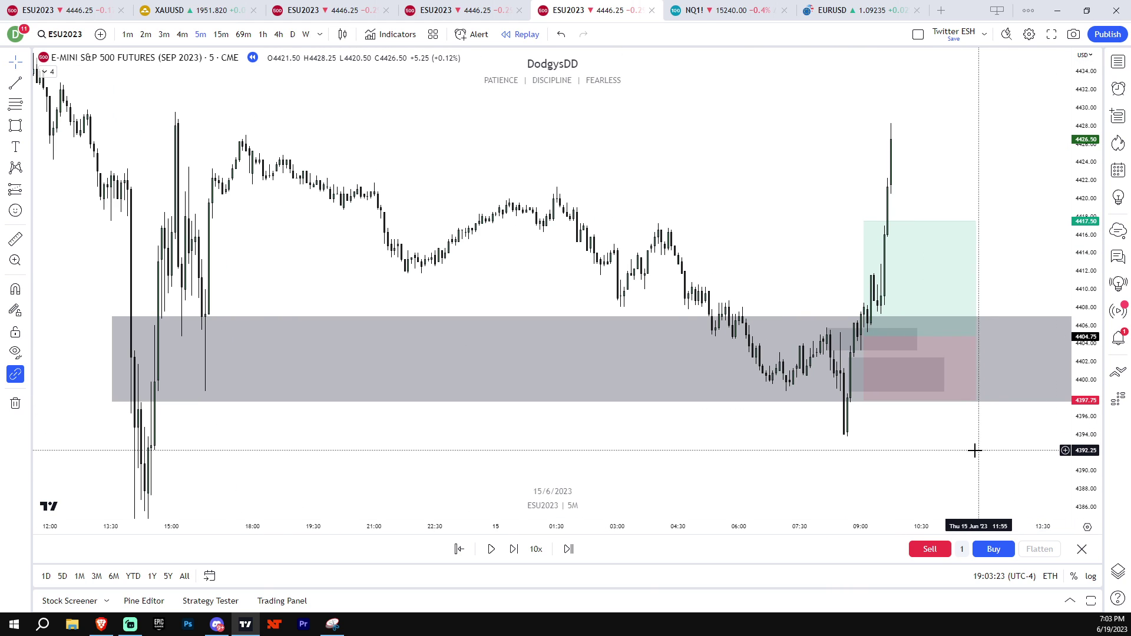
left_click_drag(980, 451, 1002, 435)
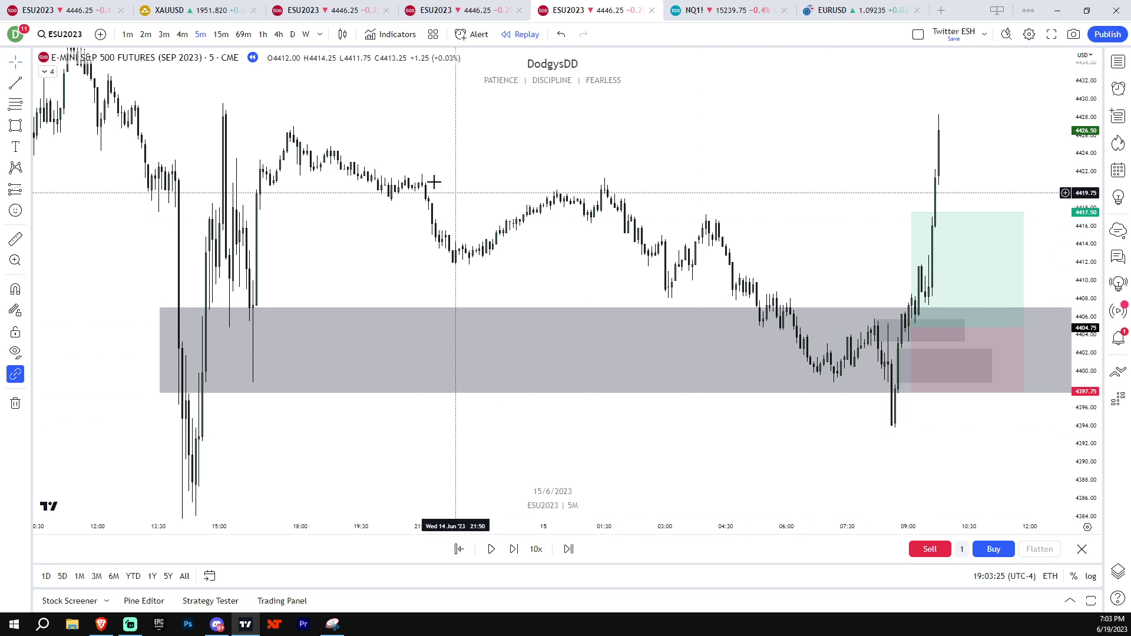
left_click(221, 34)
left_click(201, 34)
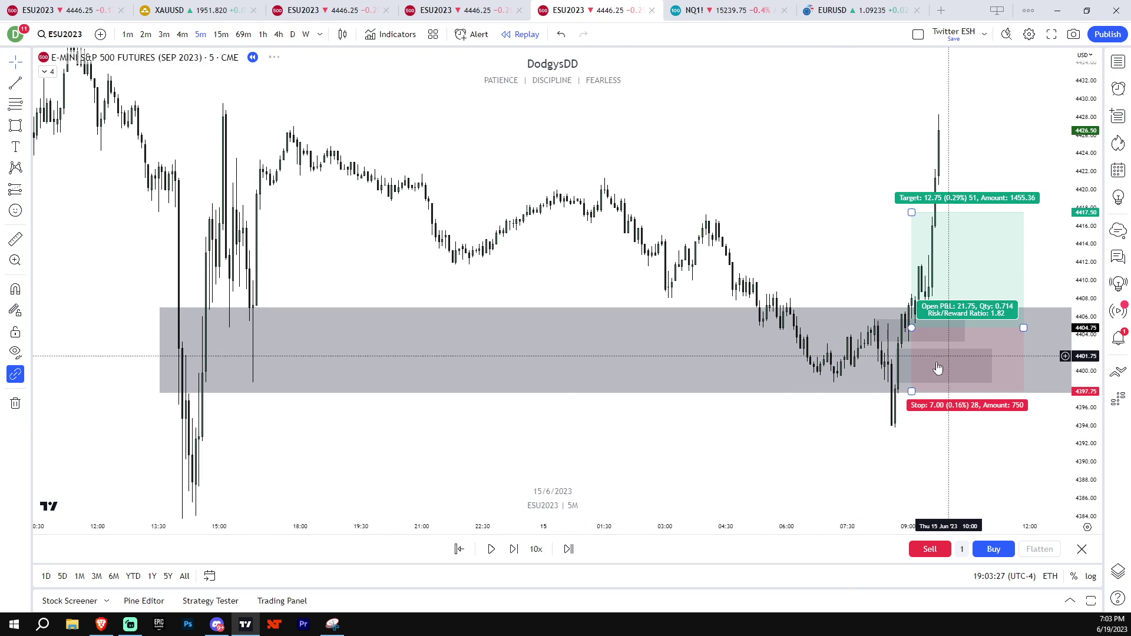
left_click(221, 34)
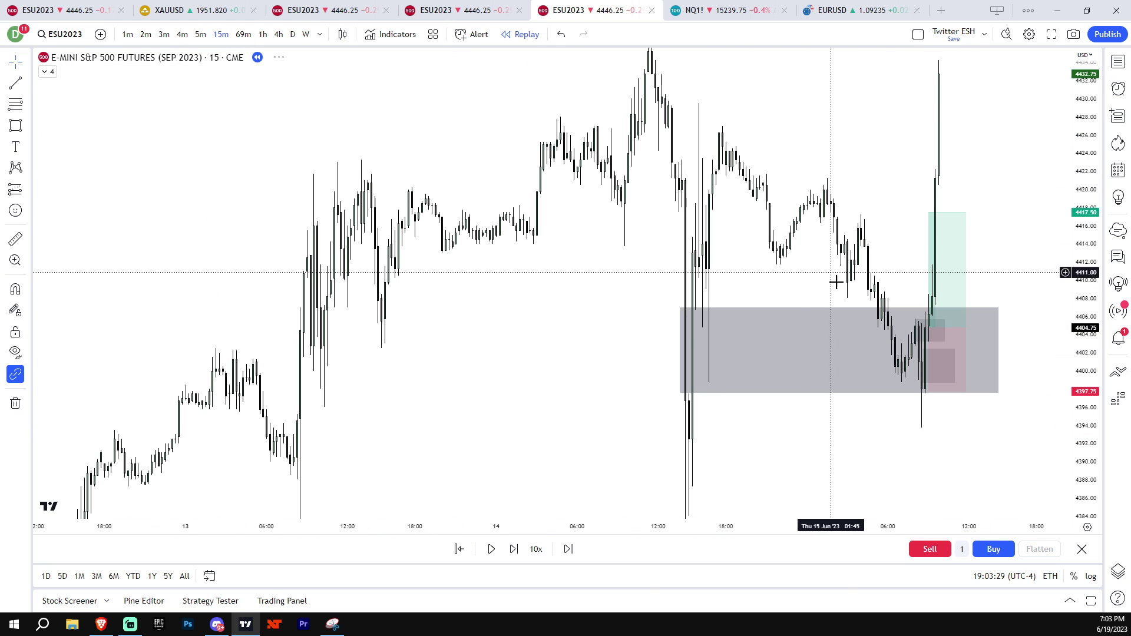
left_click(199, 34)
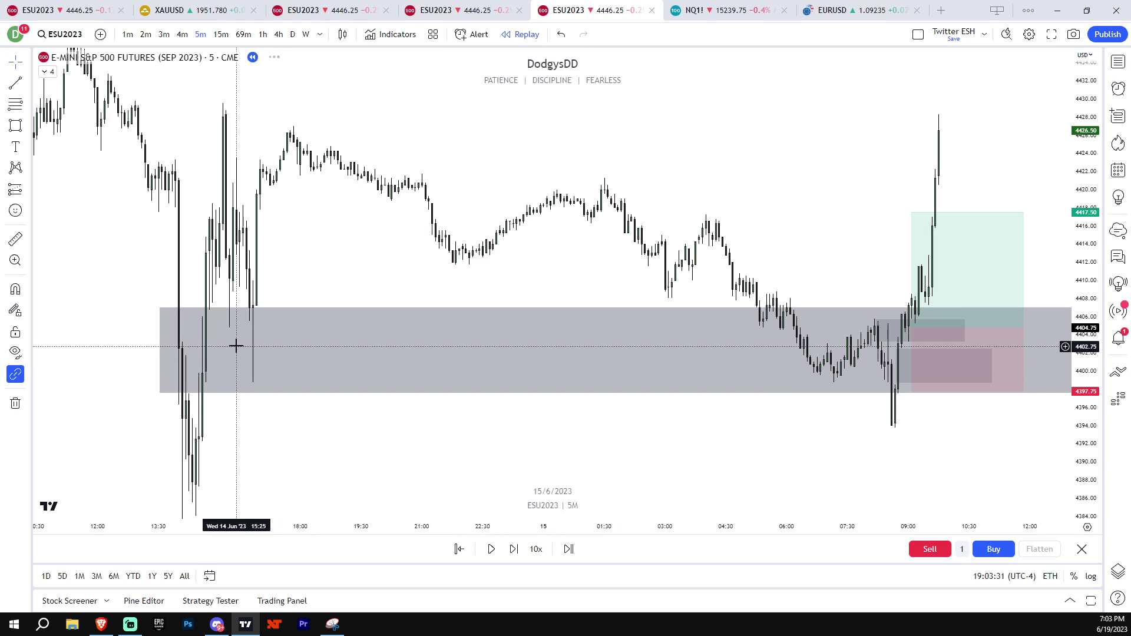
left_click(219, 35)
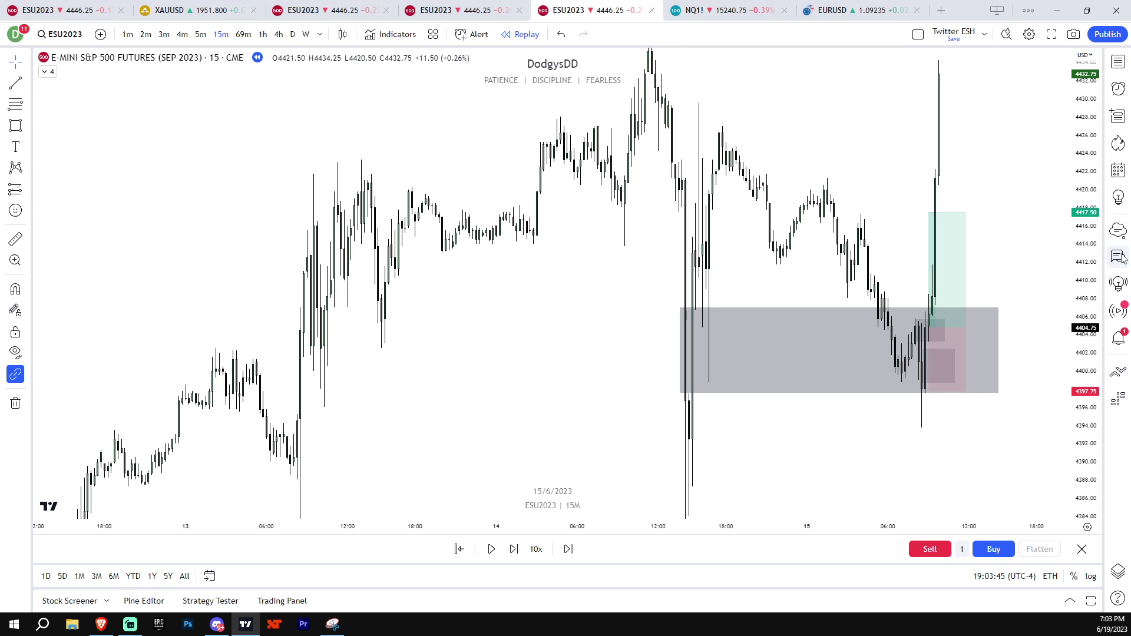
- Examine the price action leading into the large zone and the long trade on the 15-minute chart
left_click_drag(1092, 318, 1085, 378)
scroll(1033, 324, "up", 1)
left_click_drag(1086, 322, 1088, 293)
scroll(1033, 342, "up", 1)
left_click_drag(1040, 284, 973, 326)
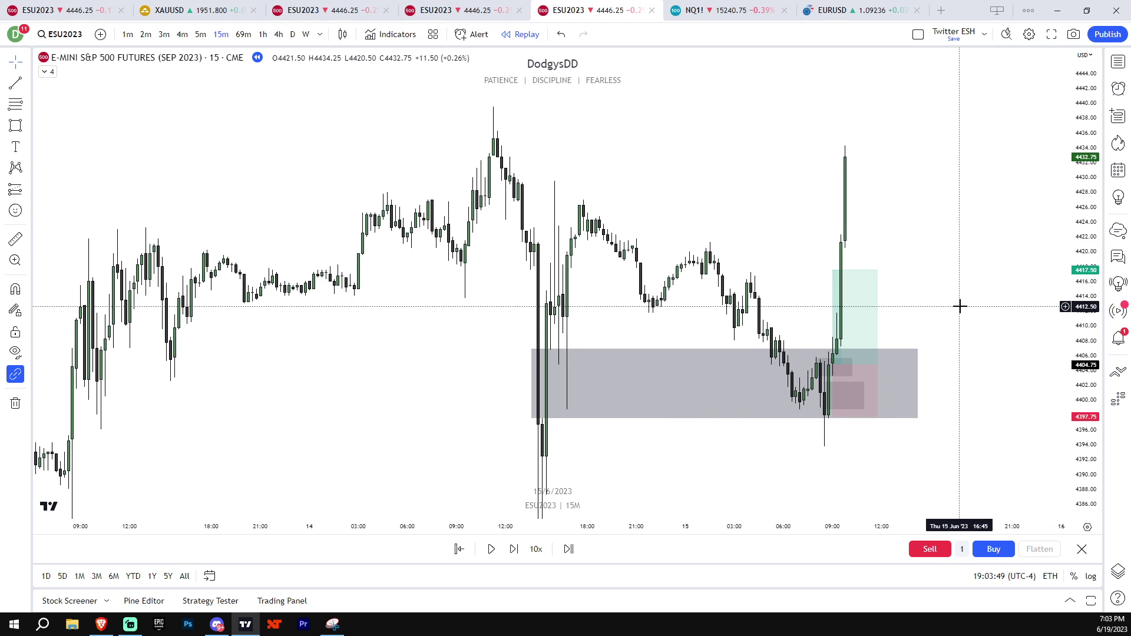
scroll(1061, 329, "down", 1)
left_click_drag(1068, 308, 1052, 376)
left_click_drag(1053, 336, 1000, 323)
left_click_drag(1082, 316, 1084, 377)
left_click_drag(984, 375, 972, 378)
left_click_drag(1092, 380, 1087, 330)
scroll(965, 378, "up", 1)
left_click_drag(965, 378, 1001, 350)
left_click_drag(1088, 341, 1035, 324)
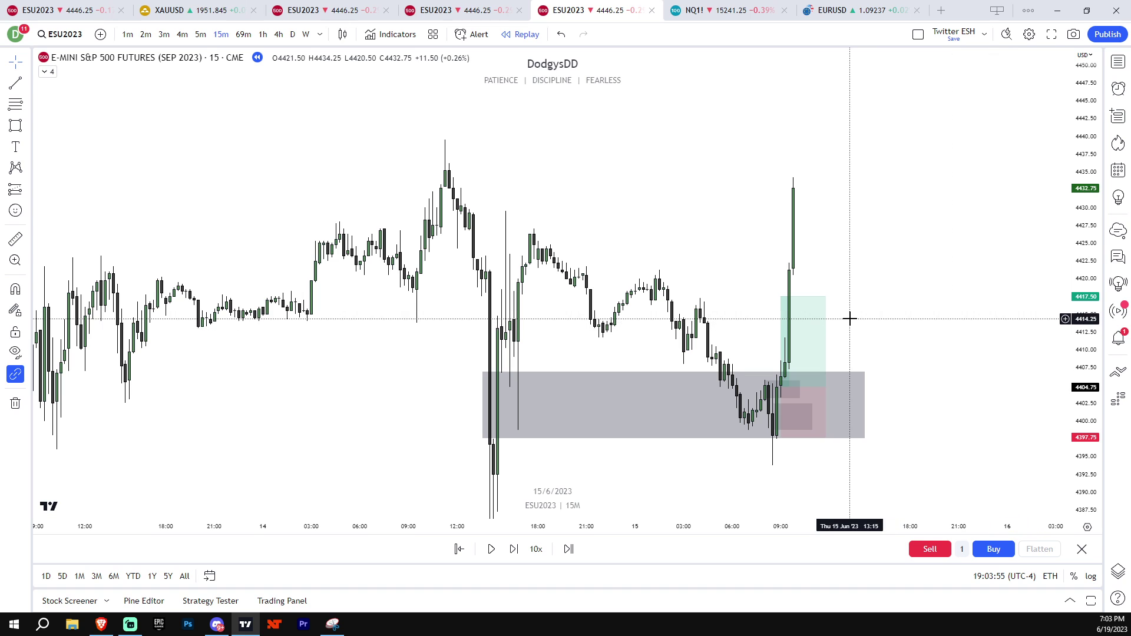
left_click_drag(943, 333, 954, 336)
left_click_drag(1063, 360, 1014, 244)
left_click_drag(1084, 343, 1084, 162)
left_click_drag(958, 165, 1011, 337)
left_click_drag(1088, 412, 1088, 241)
scroll(943, 384, "up", 1)
left_click_drag(942, 384, 1016, 255)
left_click_drag(1089, 265, 1087, 442)
left_click_drag(1022, 420, 1014, 369)
left_click_drag(1086, 436, 1013, 395)
scroll(944, 383, "up", 3)
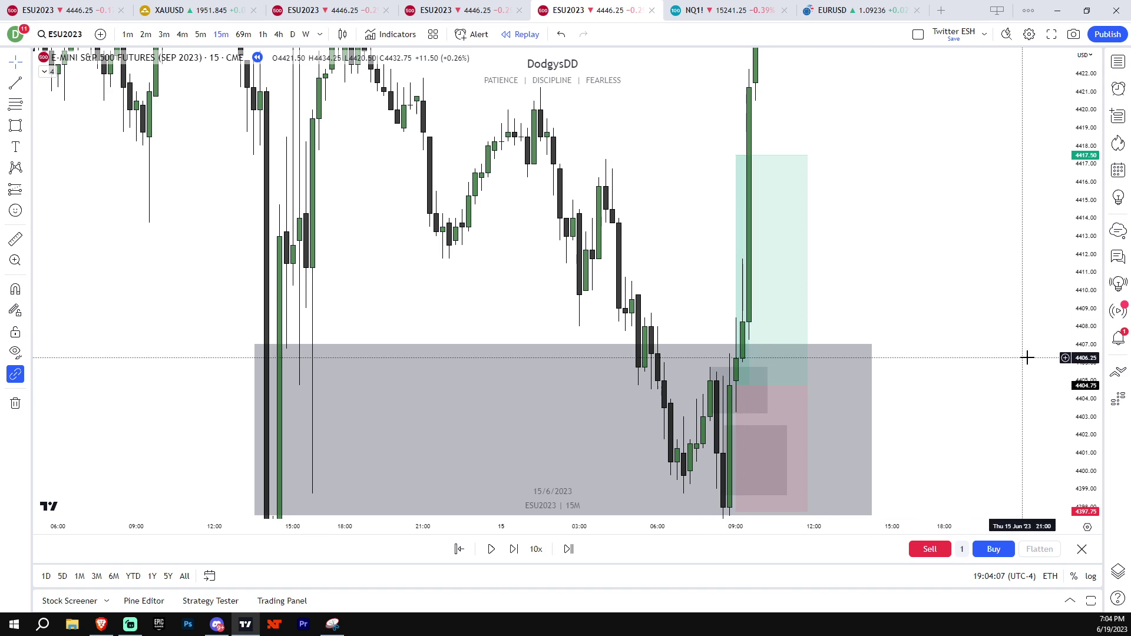
- Draw a rectangle above the large zone at about 4413.75 to 4410.75, starting at the 15 June sell-off near 04:00
left_click_drag(1085, 358, 1085, 442)
left_click_drag(997, 397, 1004, 353)
left_click_drag(1086, 354, 1086, 412)
left_click_drag(967, 365, 790, 344)
left_click_drag(1085, 339, 1085, 446)
left_click(16, 125)
left_click(483, 286)
left_click(736, 322)
left_click(813, 364)
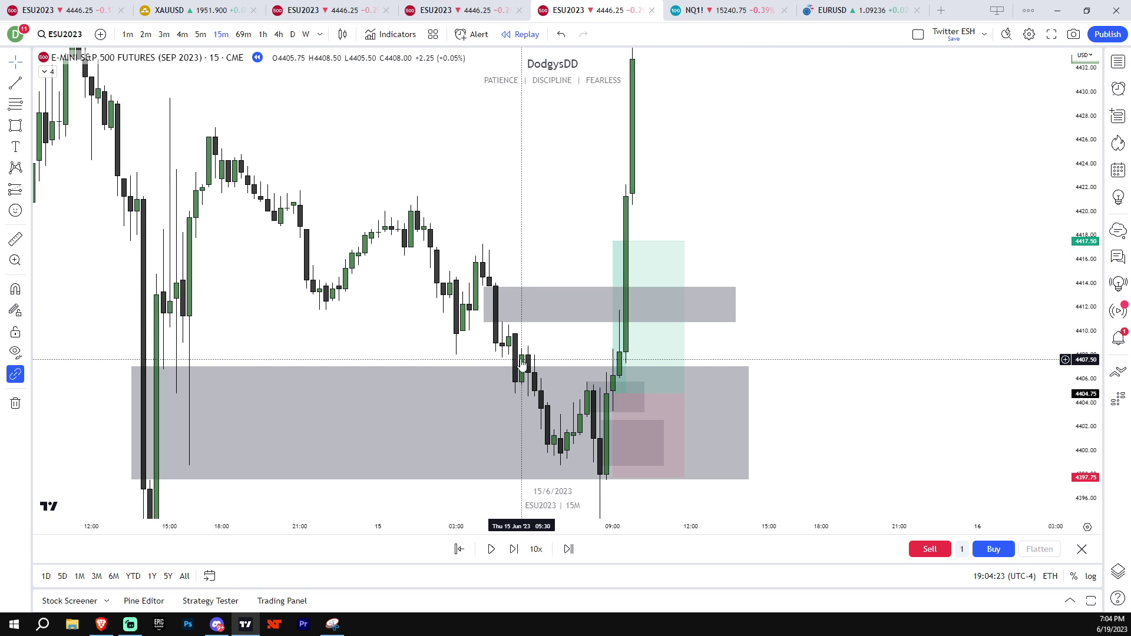
- Draw two rectangles on the 14 June rally from about 02:45, one at 4419.50 to 4416.00 and one at 4422.00 to 4420.00
left_click_drag(493, 254, 610, 330)
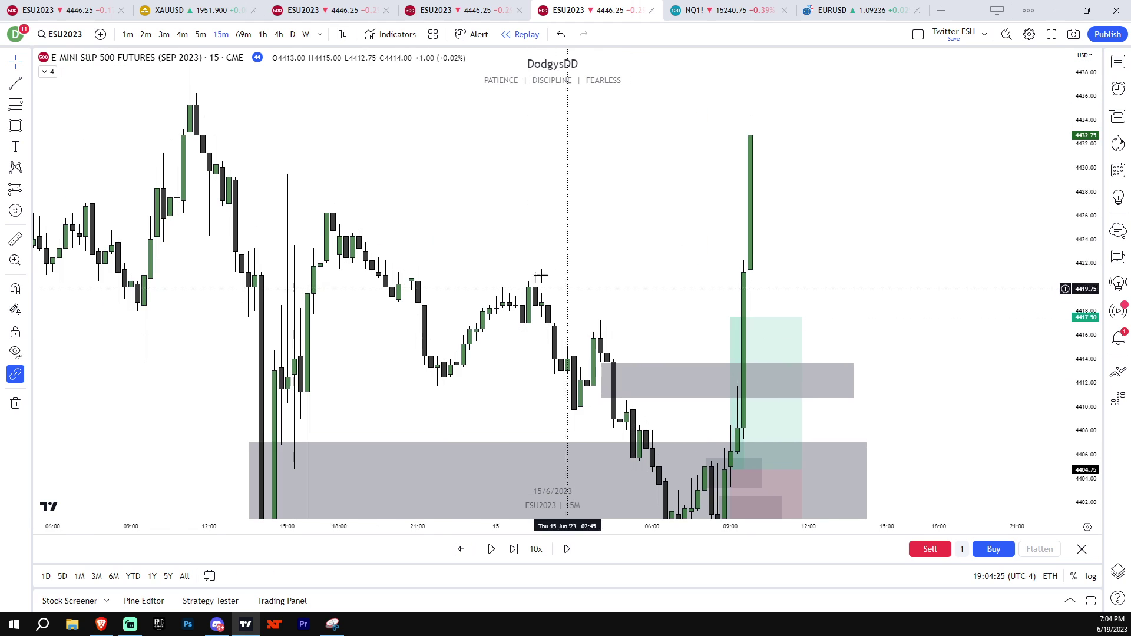
left_click_drag(401, 197, 790, 303)
left_click_drag(473, 440, 603, 356)
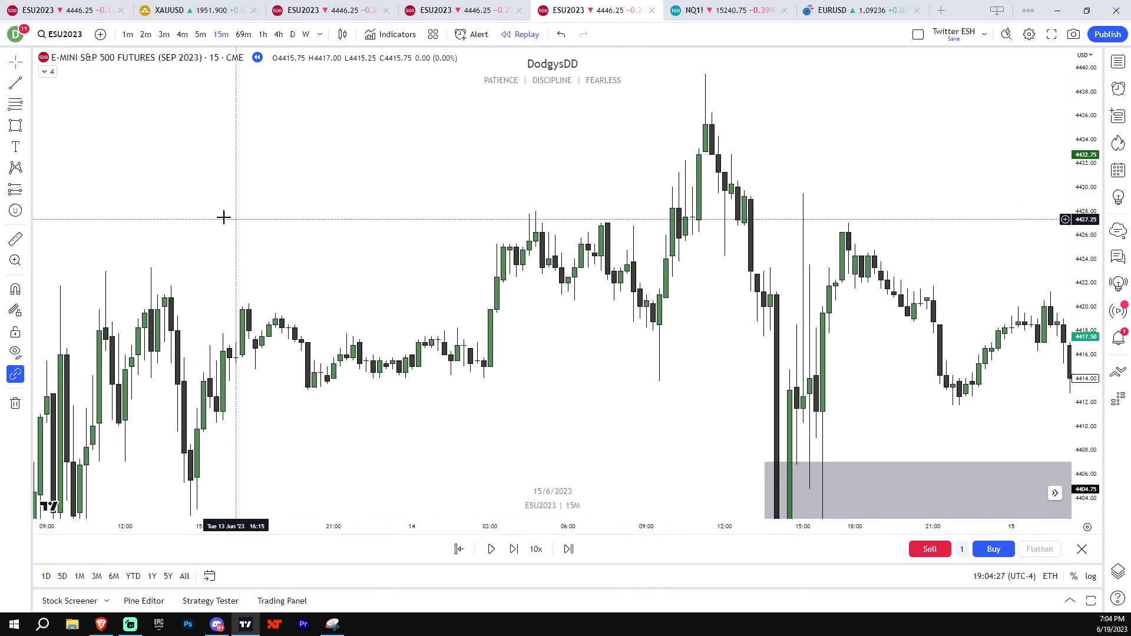
scroll(313, 275, "down", 3)
left_click_drag(439, 288, 414, 233)
left_click(15, 126)
left_click_drag(617, 259, 716, 301)
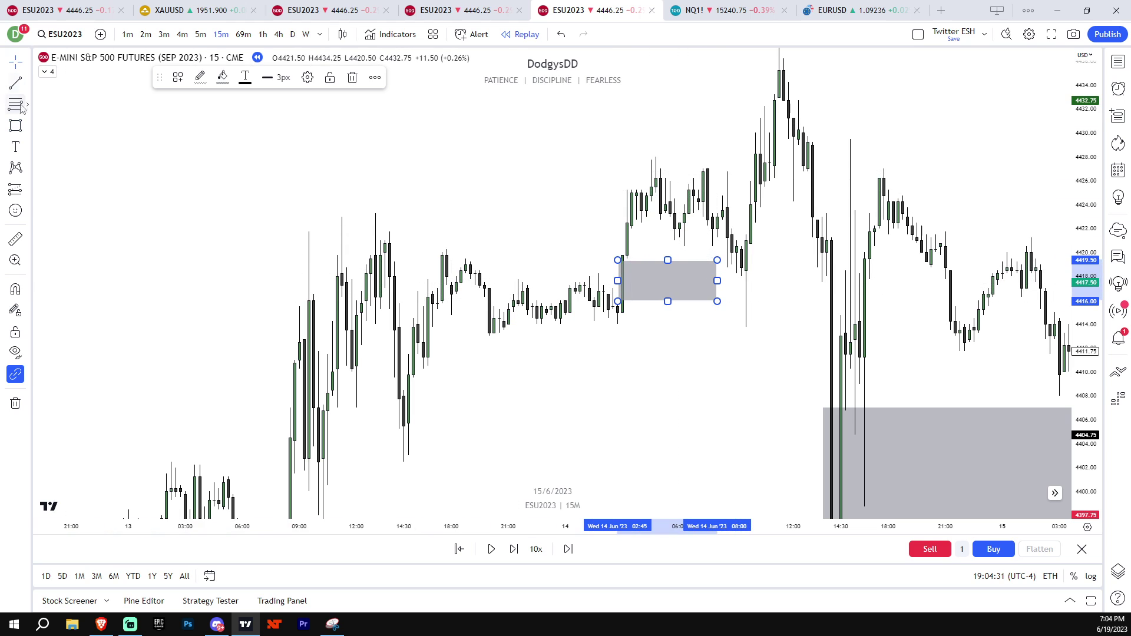
left_click(620, 235)
left_click_drag(620, 230, 711, 254)
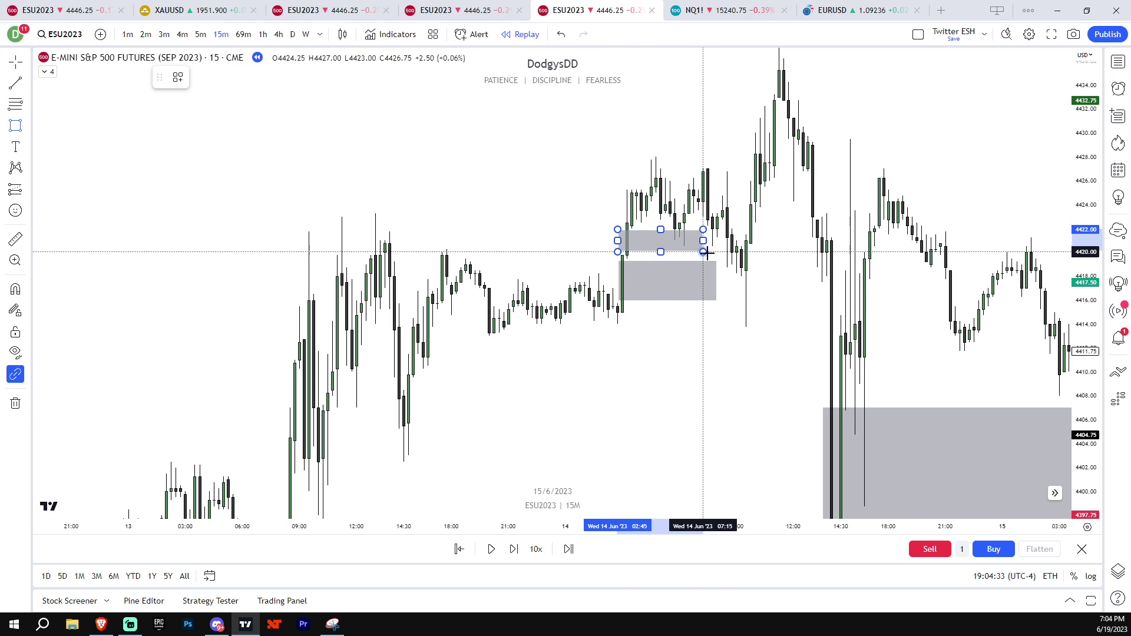
- Delete both rectangles on the 14 June rally
left_click(724, 284)
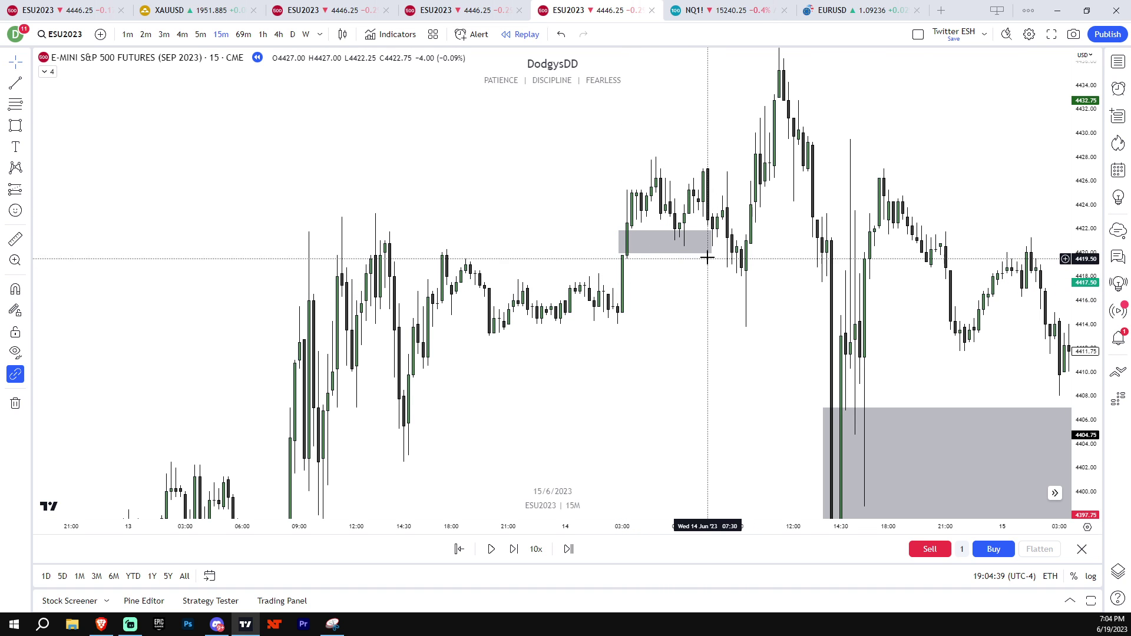
left_click(711, 255)
key("Delete")
- Draw a descending trend line from 4436.00 at 11:00 on 14 June to about 4406.75 at 13:30 on 15 June
left_click_drag(745, 322, 762, 303)
left_click_drag(685, 330, 364, 330)
left_click_drag(1075, 321, 1078, 364)
scroll(1026, 363, "up", 1)
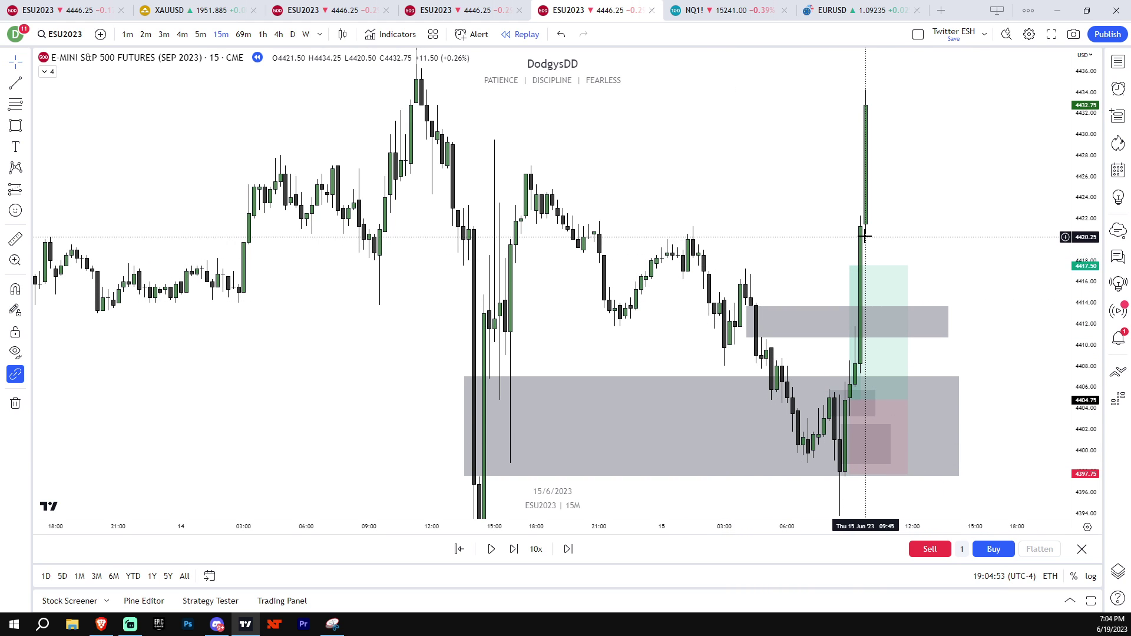
left_click_drag(1086, 277, 1063, 373)
left_click_drag(997, 314, 868, 325)
scroll(949, 333, "down", 2)
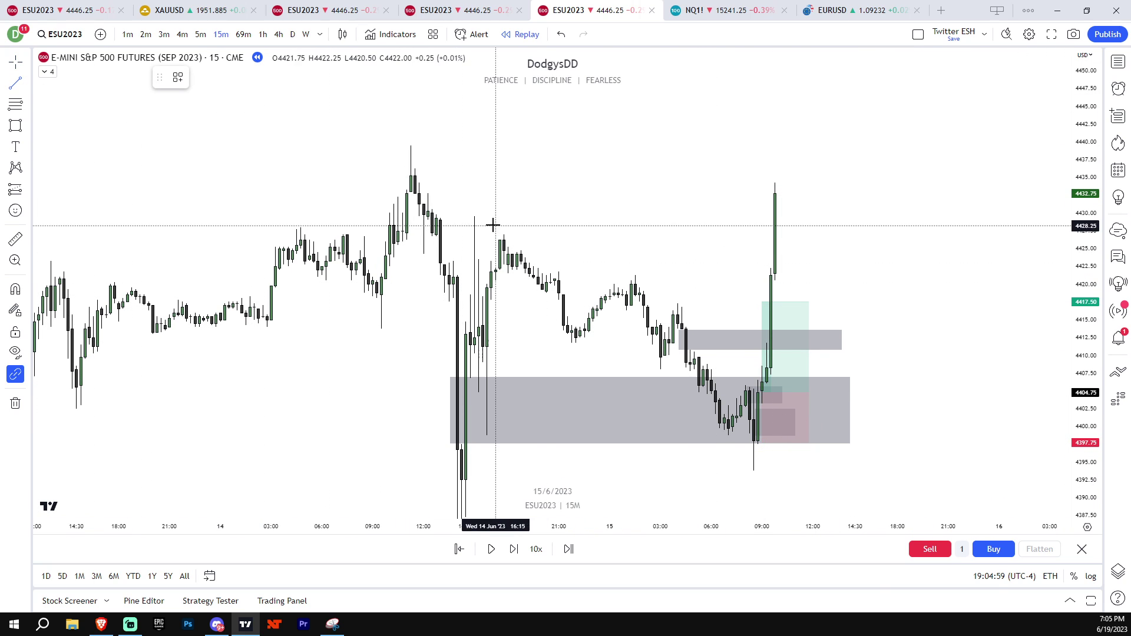
left_click(406, 171)
left_click(840, 379)
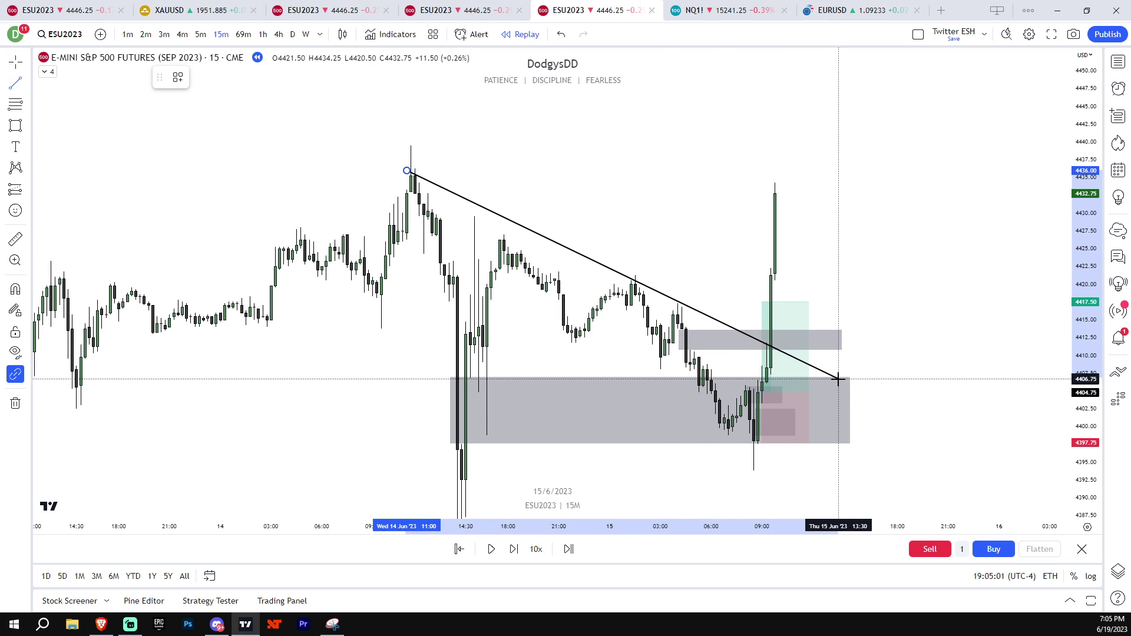
- Delete the narrow rectangle above the large zone that crosses the trend line
scroll(984, 316, "up", 2)
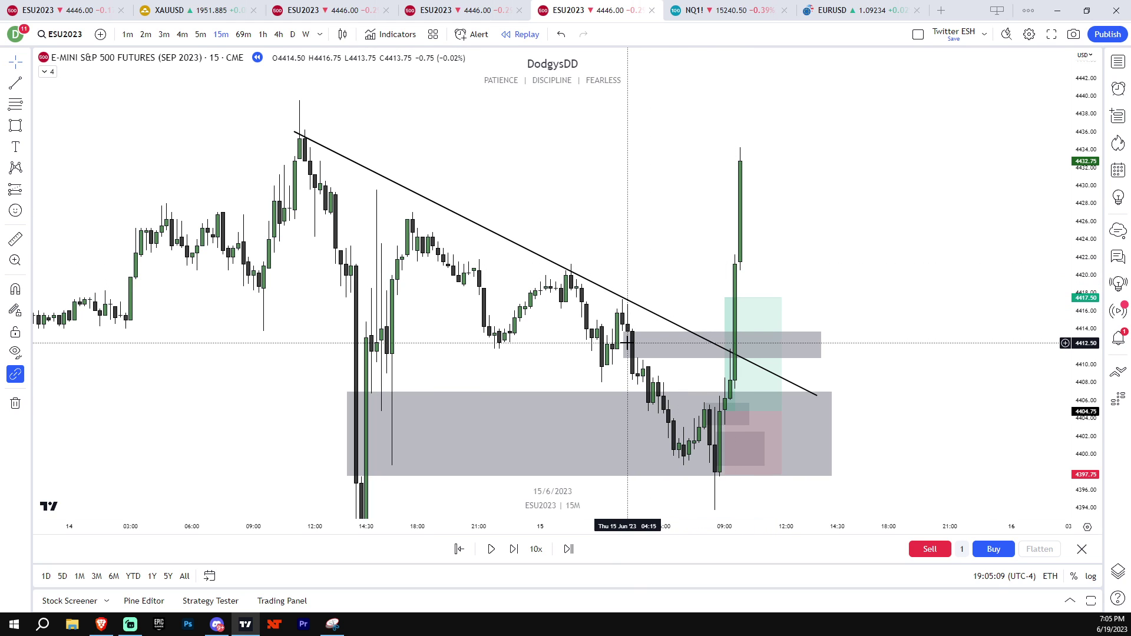
left_click(818, 358)
key("Delete")
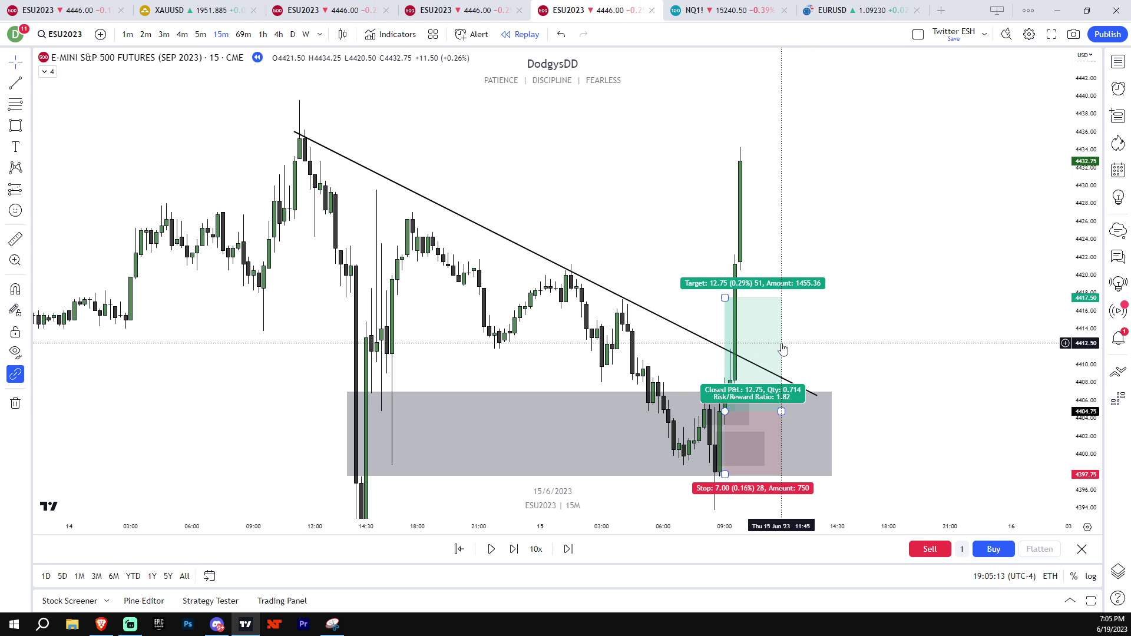
- Delete the long position and draw a rectangle over the breakout candles from 09:00 on 15 June, between 4420.75 and 4411.50
left_click(780, 337)
key("Delete")
left_click_drag(1052, 342, 1036, 363)
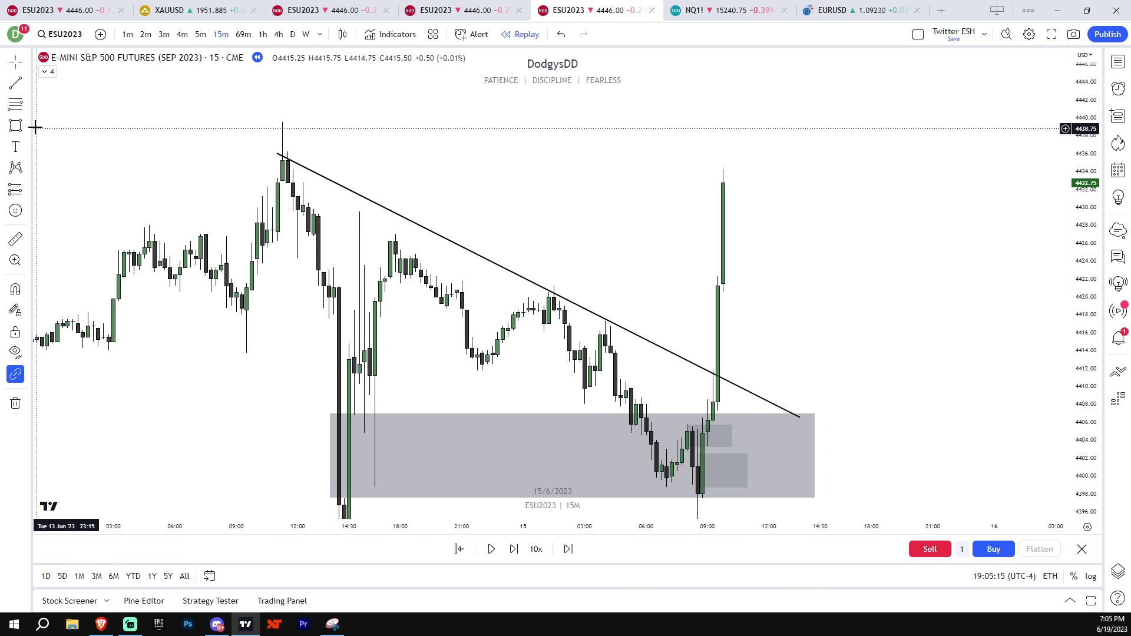
left_click(710, 293)
left_click(932, 372)
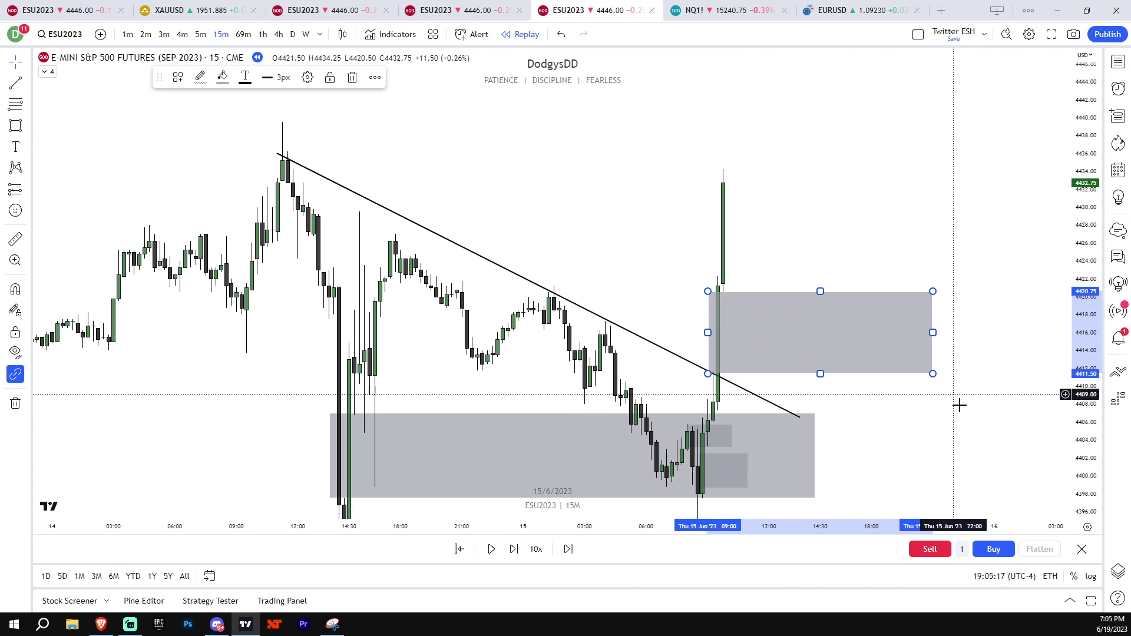
- Draw a horizontal line at 4439.50 from the 14 June high at 11:00 to about 20:45 on 15 June
left_click_drag(1080, 357, 1080, 395)
left_click(15, 85)
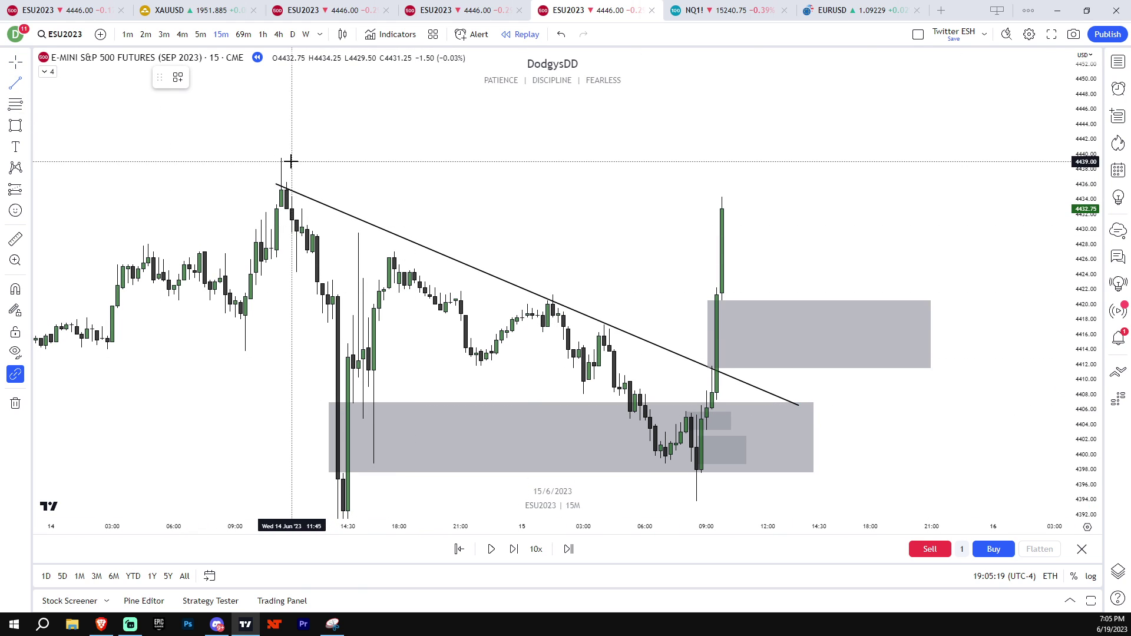
left_click(277, 157)
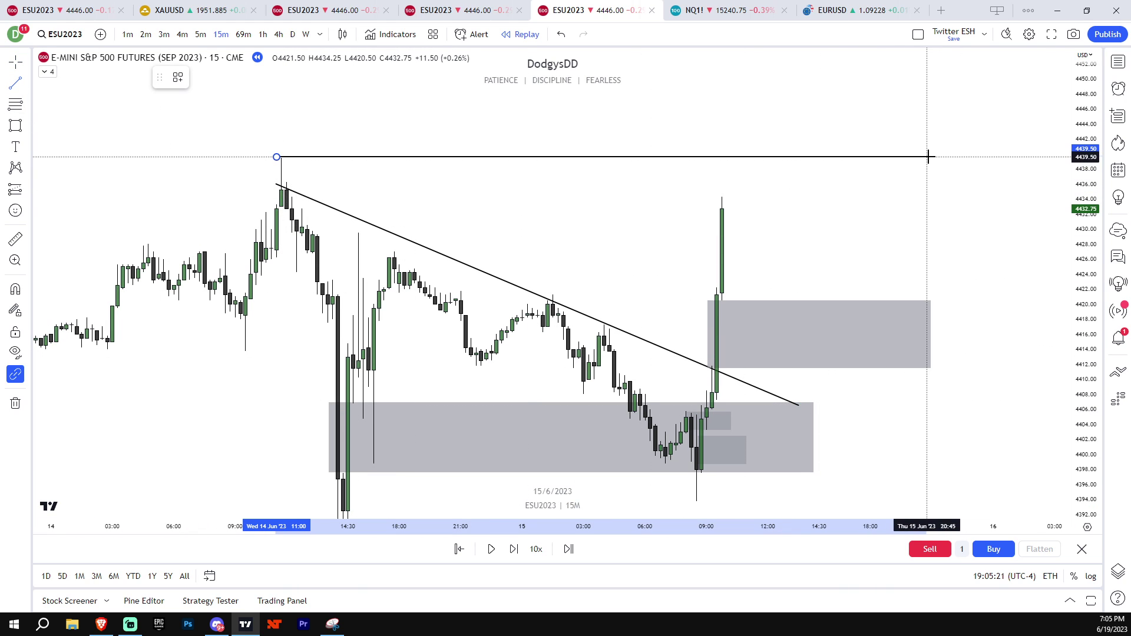
left_click(928, 157)
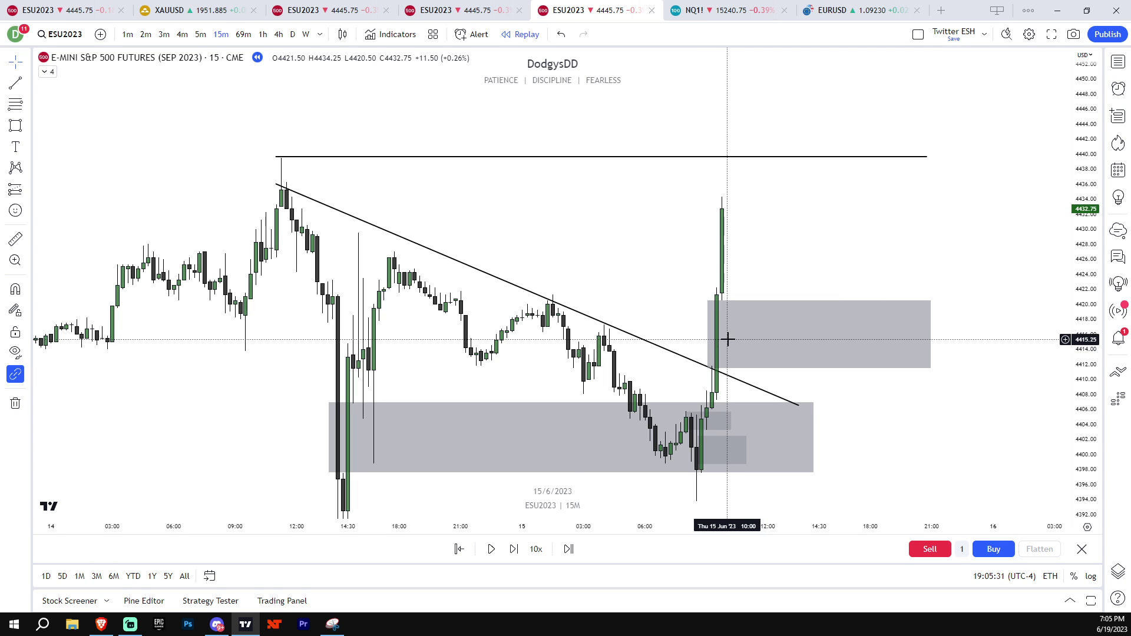
- Advance the replay candle by candle through 15 June and play it on to about 03:00 on 16 June
left_click(515, 552)
left_click(515, 551)
left_click(515, 551)
left_click(515, 552)
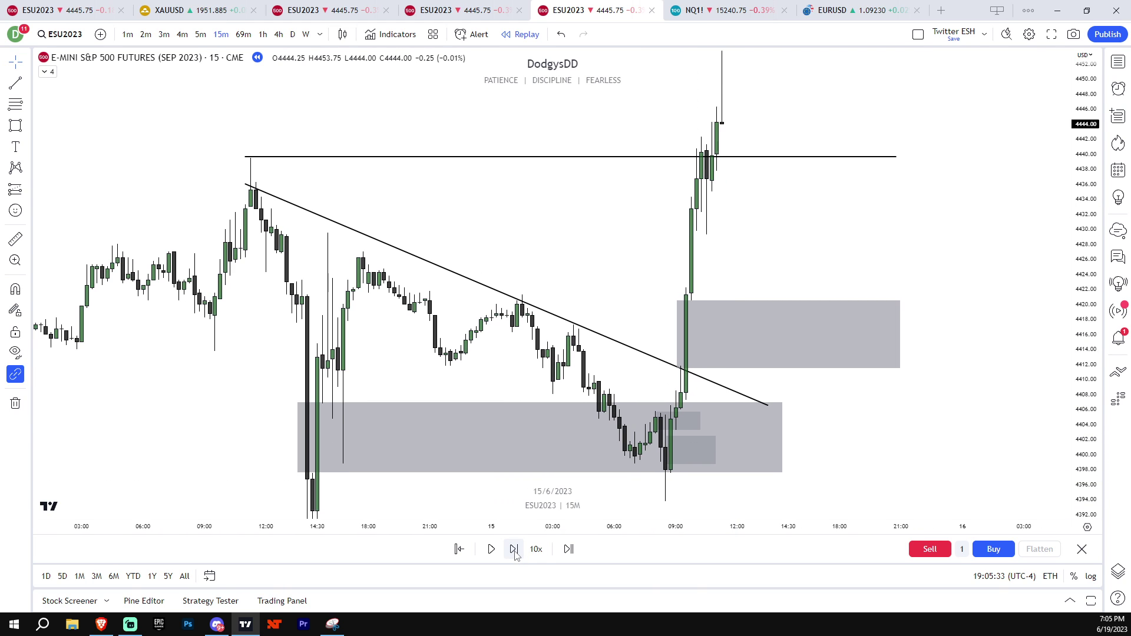
left_click(515, 551)
left_click(515, 551)
left_click(515, 552)
left_click(515, 552)
left_click(491, 550)
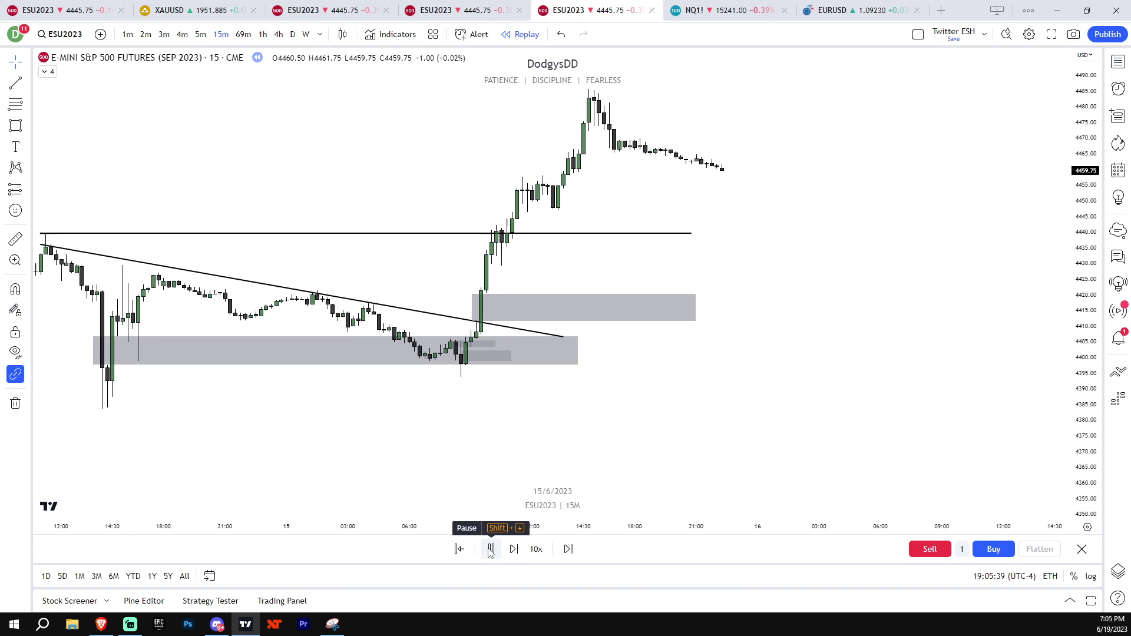
scroll(645, 443, "down", 3)
left_click_drag(1033, 318, 947, 348)
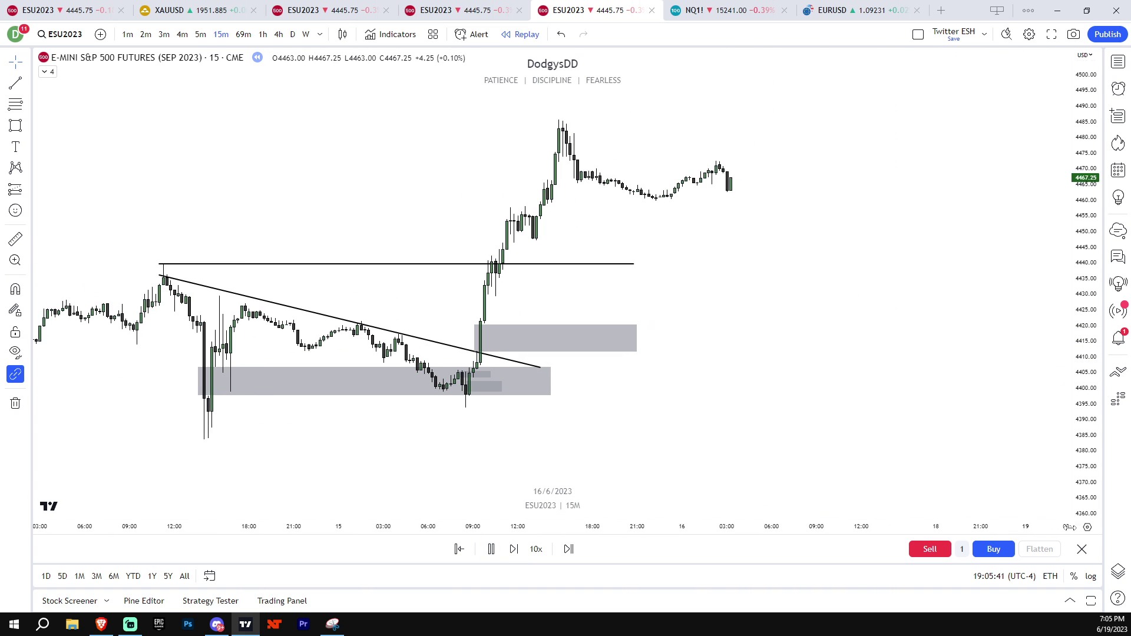
- Exit the replay and extend the breakout rectangle's end to about 03:00 on 20 June
left_click(1082, 549)
left_click(670, 353)
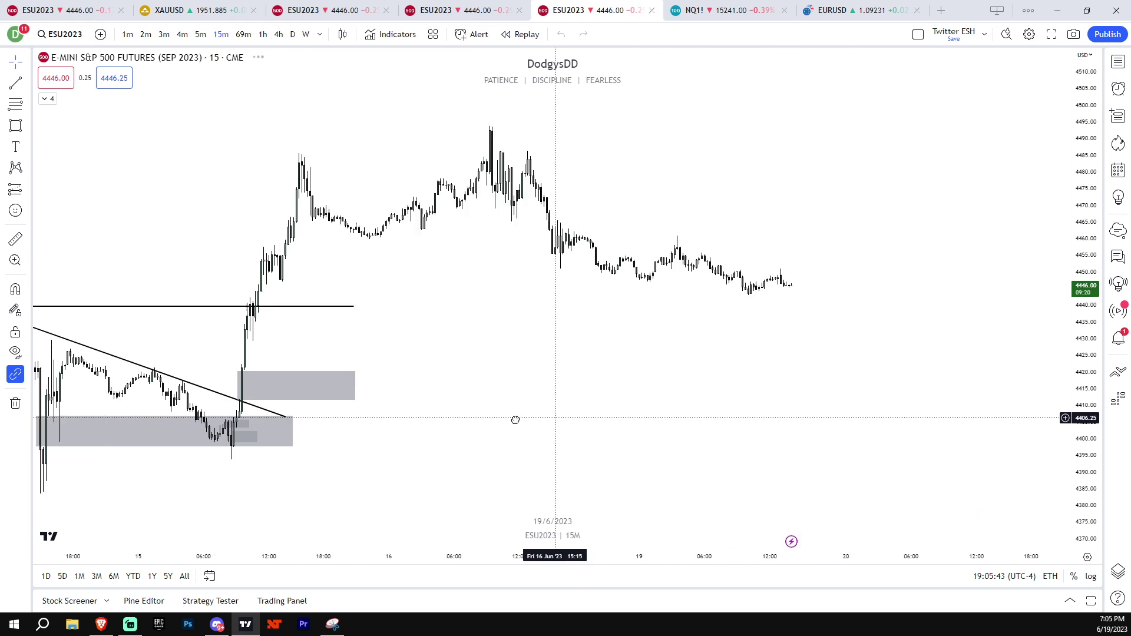
left_click_drag(580, 391, 931, 412)
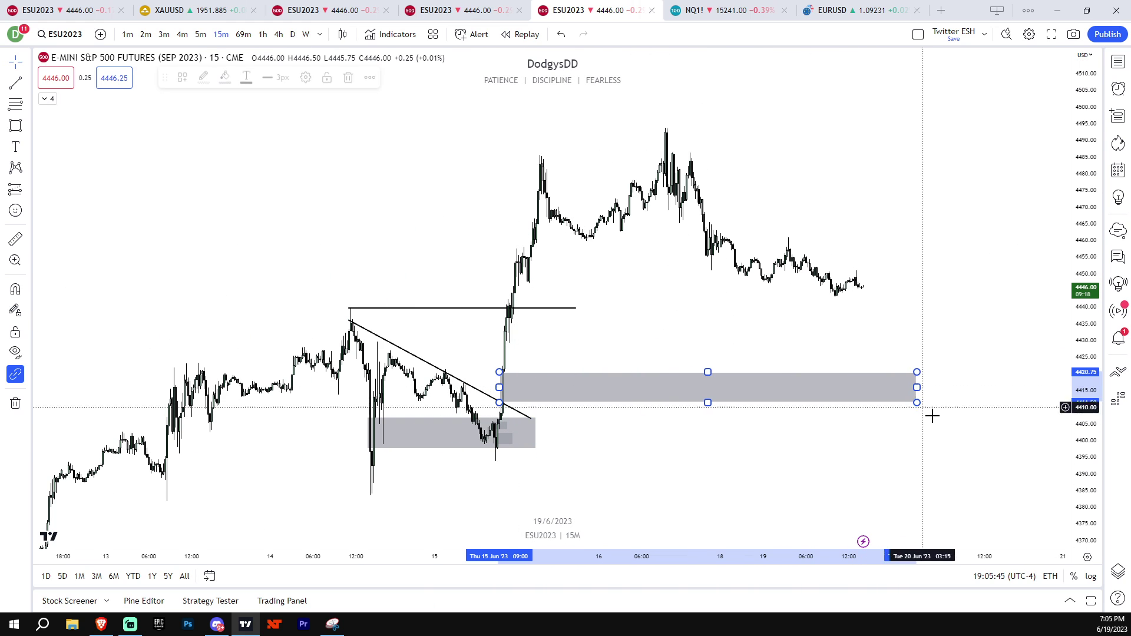
left_click_drag(1094, 480, 1094, 368)
scroll(909, 439, "up", 2)
left_click_drag(909, 440, 1000, 334)
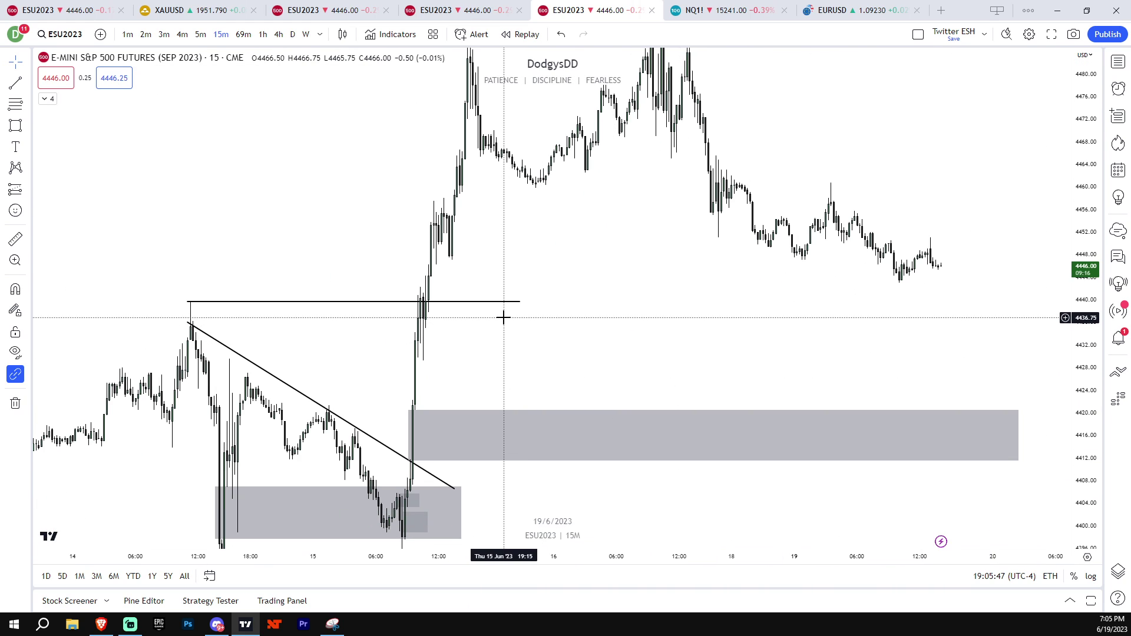
left_click_drag(502, 318, 568, 270)
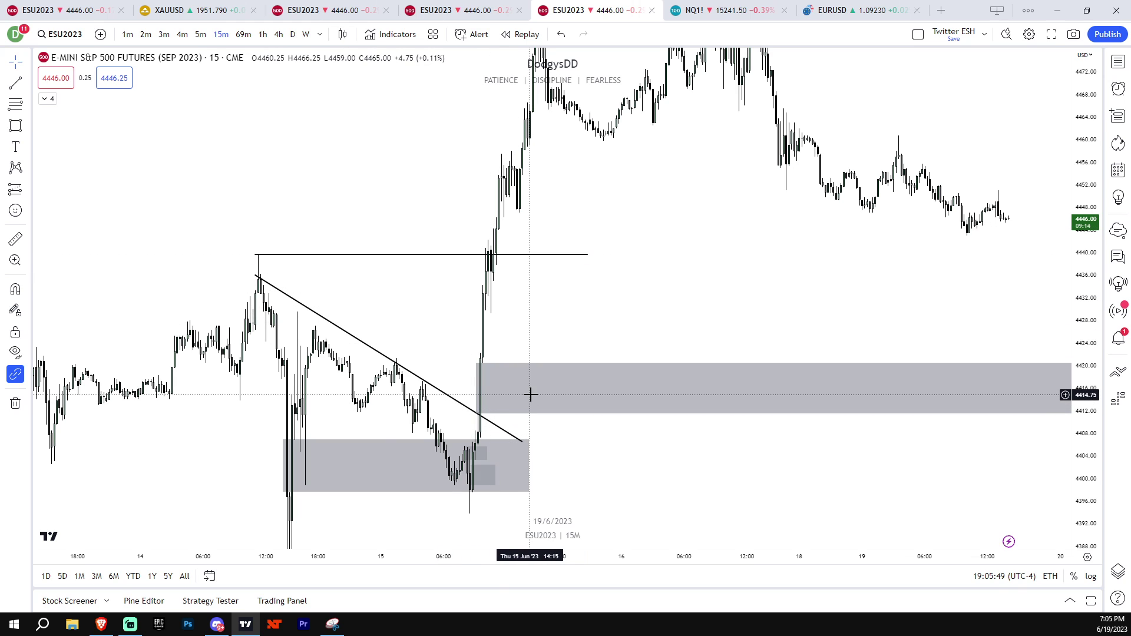
scroll(532, 394, "up", 2)
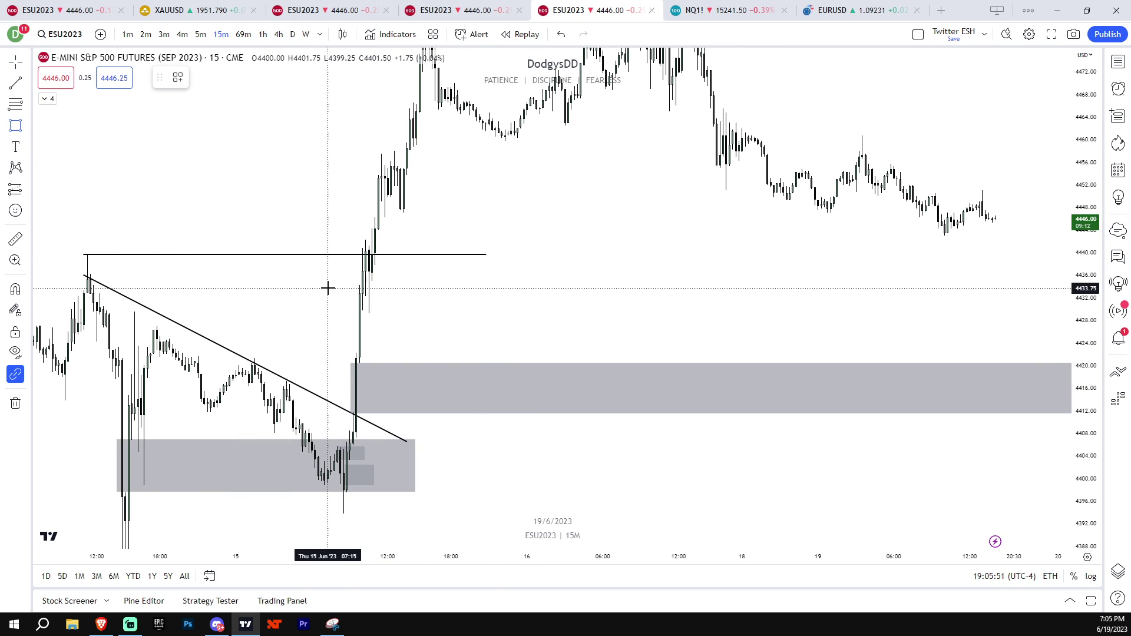
left_click_drag(356, 311, 460, 349)
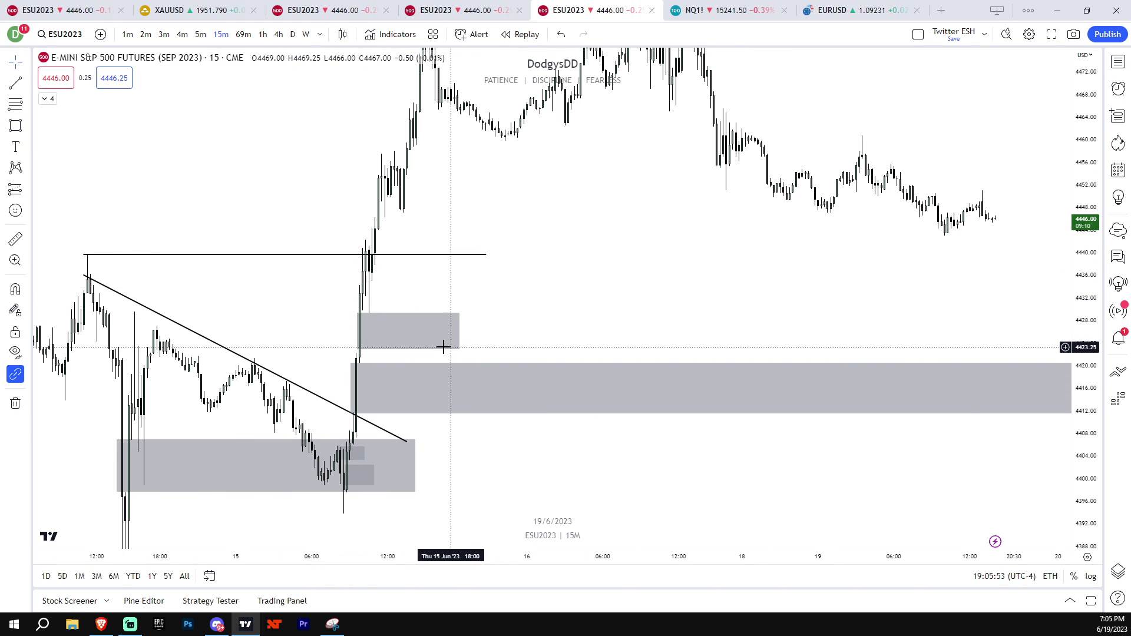
key("Delete")
- Draw a rectangle over the 16 June pullback from 03:45 to about 08:30, between about 4473.25 and 4470.00
left_click_drag(387, 409, 631, 430)
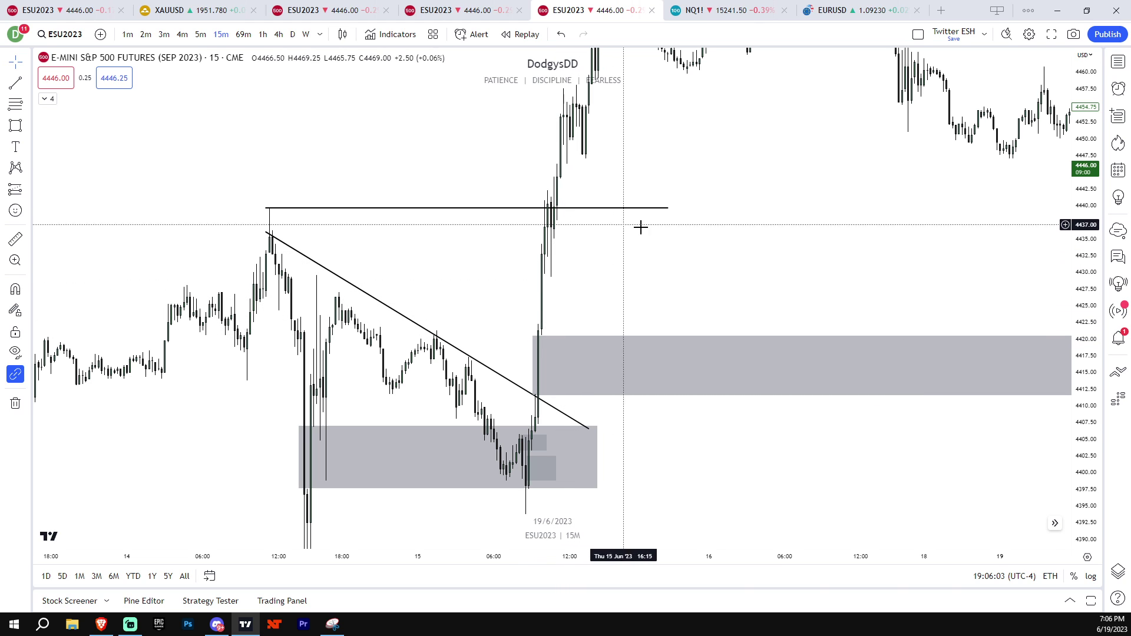
left_click_drag(1074, 268, 1074, 298)
left_click_drag(961, 271, 964, 304)
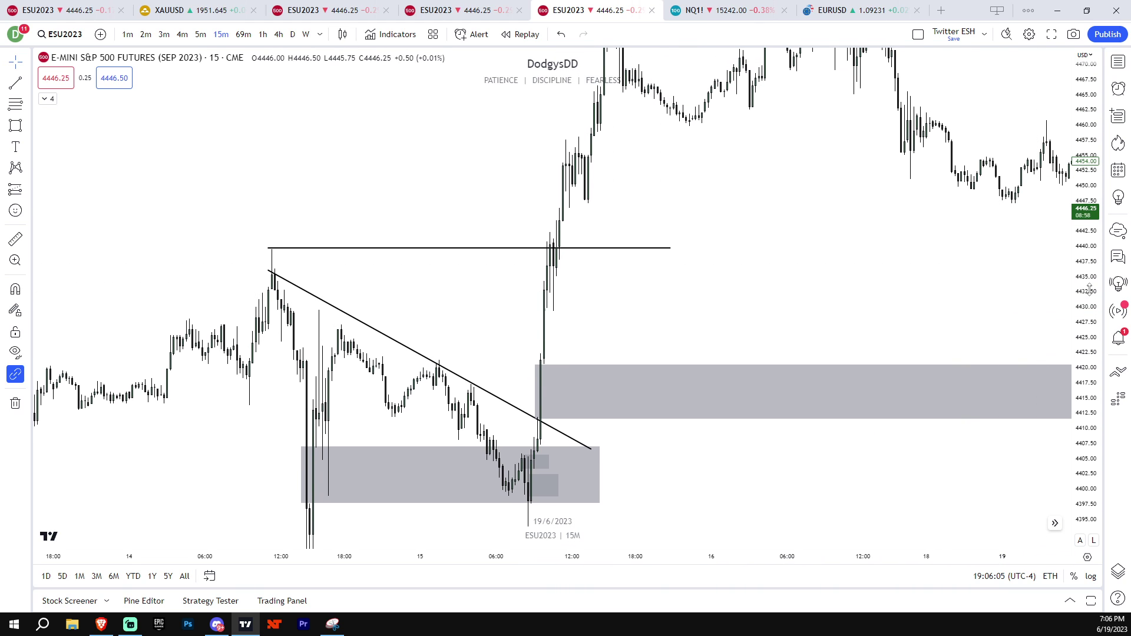
left_click_drag(1085, 289, 1086, 321)
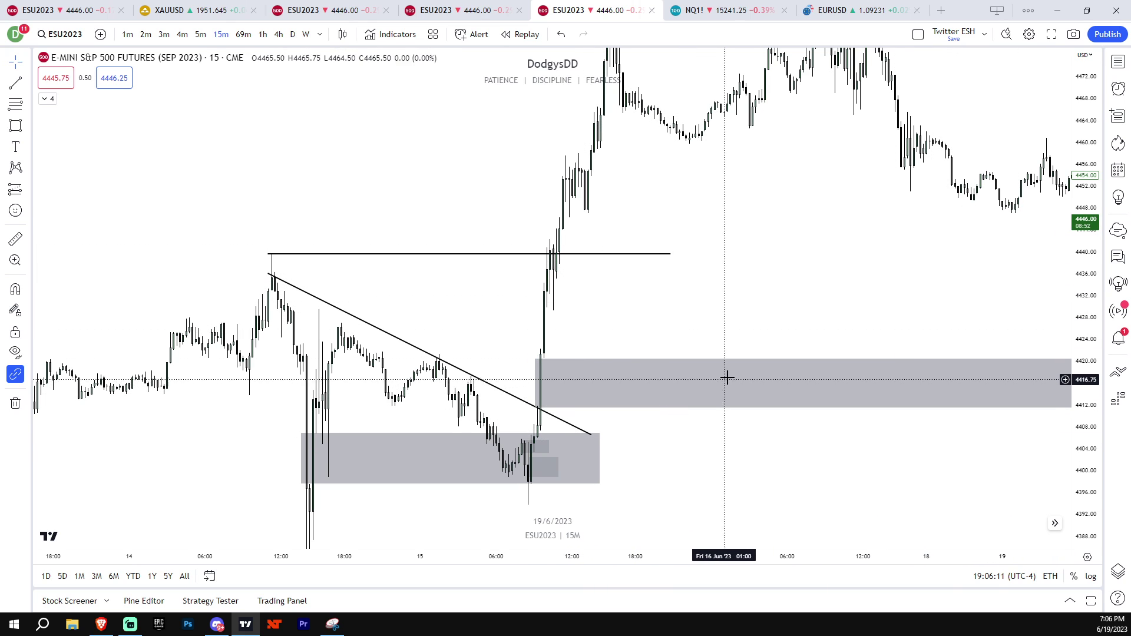
left_click_drag(1085, 338, 1085, 382)
left_click_drag(847, 262, 889, 472)
scroll(795, 437, "up", 4)
left_click_drag(775, 427, 590, 427)
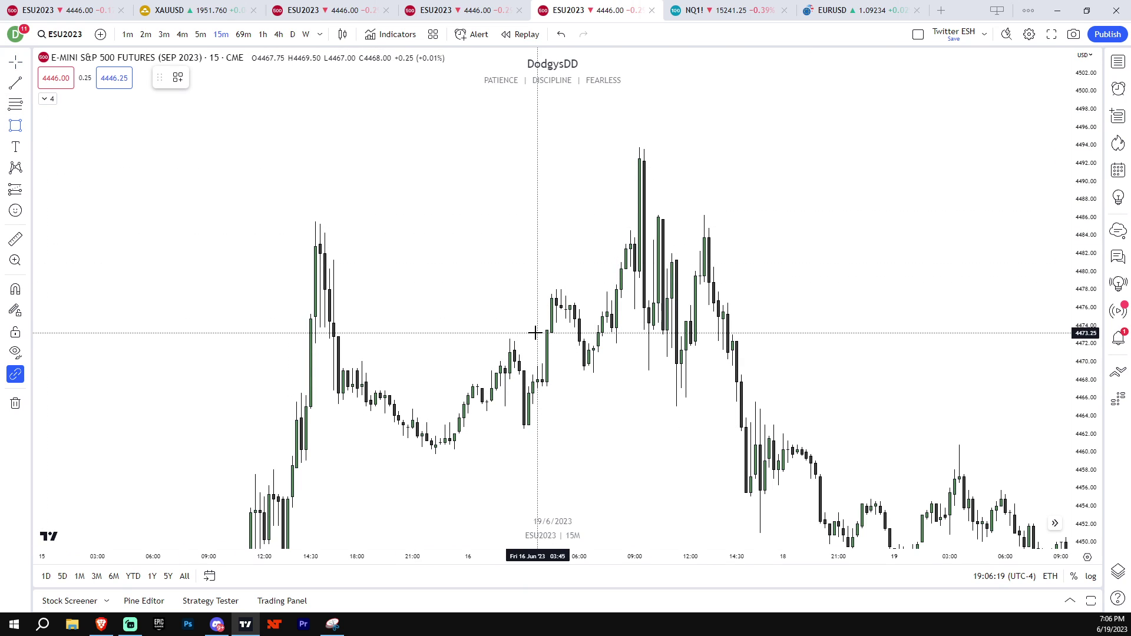
left_click_drag(536, 331, 618, 369)
scroll(690, 423, "down", 2)
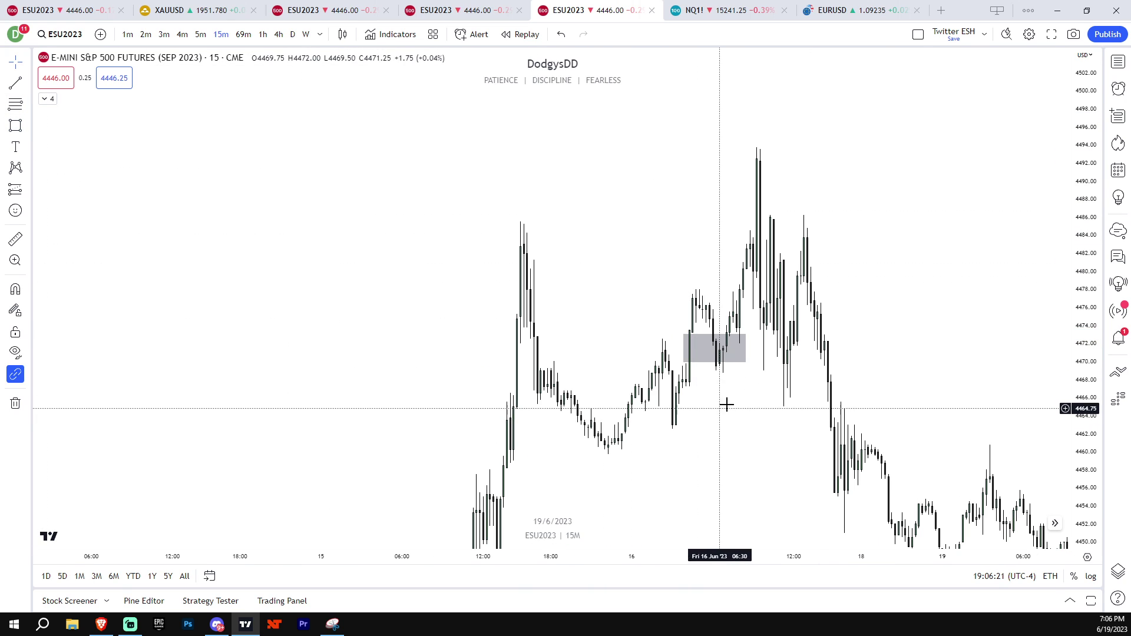
- Draw a horizontal line at 4485.50 from the 15 June high at 14:45 to about 08:15 on 16 June
left_click_drag(1078, 421, 1076, 171)
left_click_drag(1084, 379, 1083, 524)
scroll(928, 351, "up", 3)
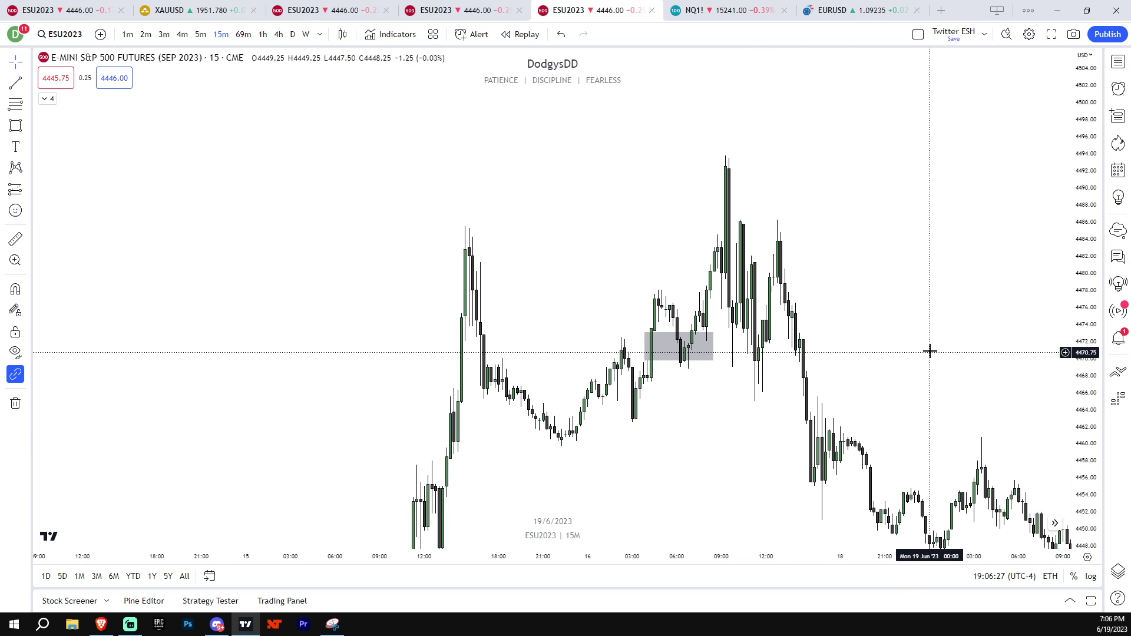
scroll(607, 306, "up", 1)
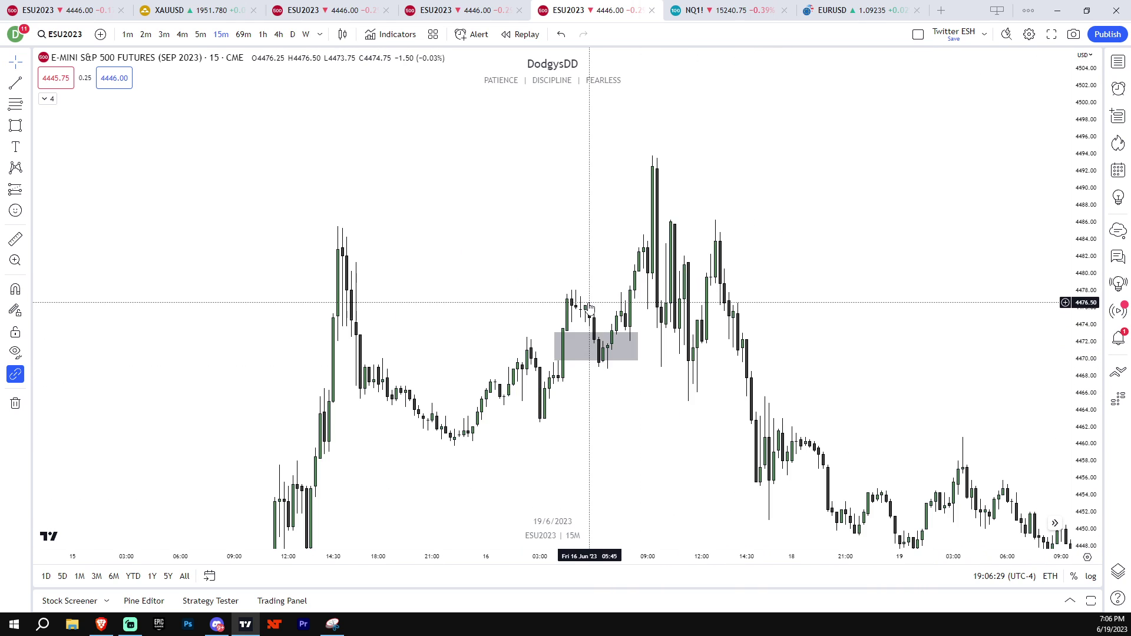
left_click(16, 84)
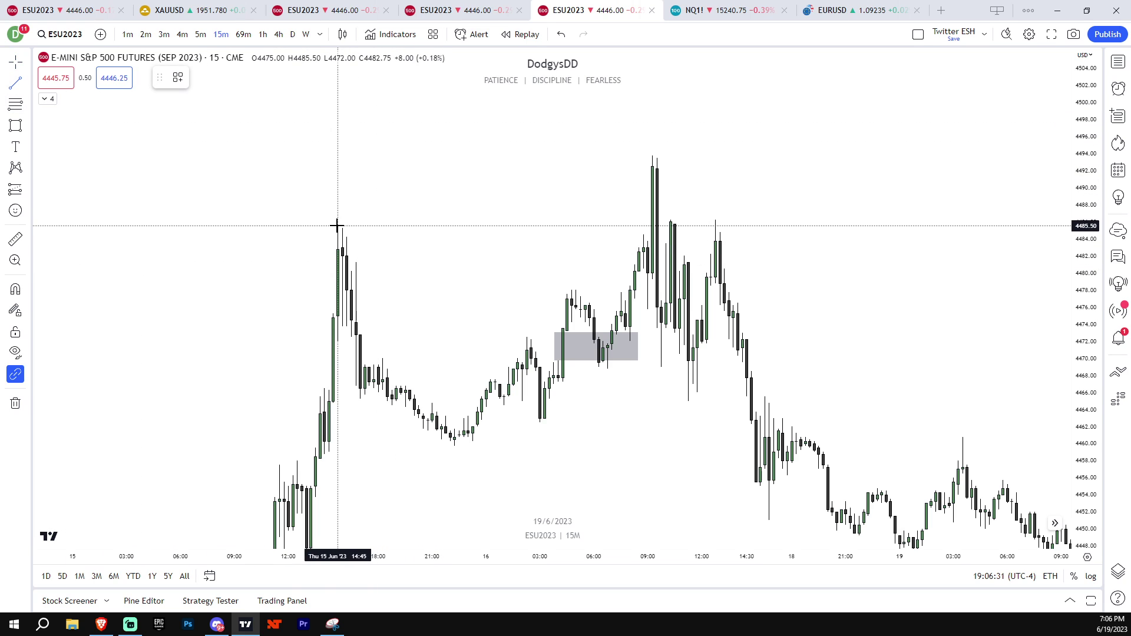
left_click(338, 226)
left_click(635, 224)
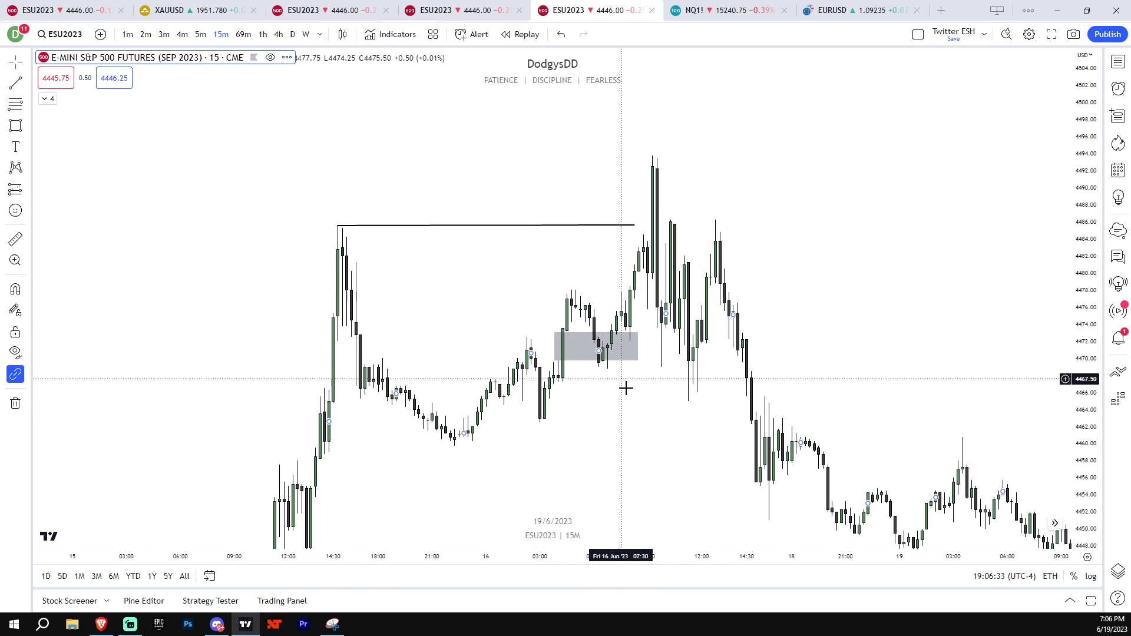
- Examine the marked structure across the wider June price history and up to the 16 June high
scroll(625, 389, "down", 6)
scroll(864, 352, "down", 1)
scroll(777, 235, "up", 5)
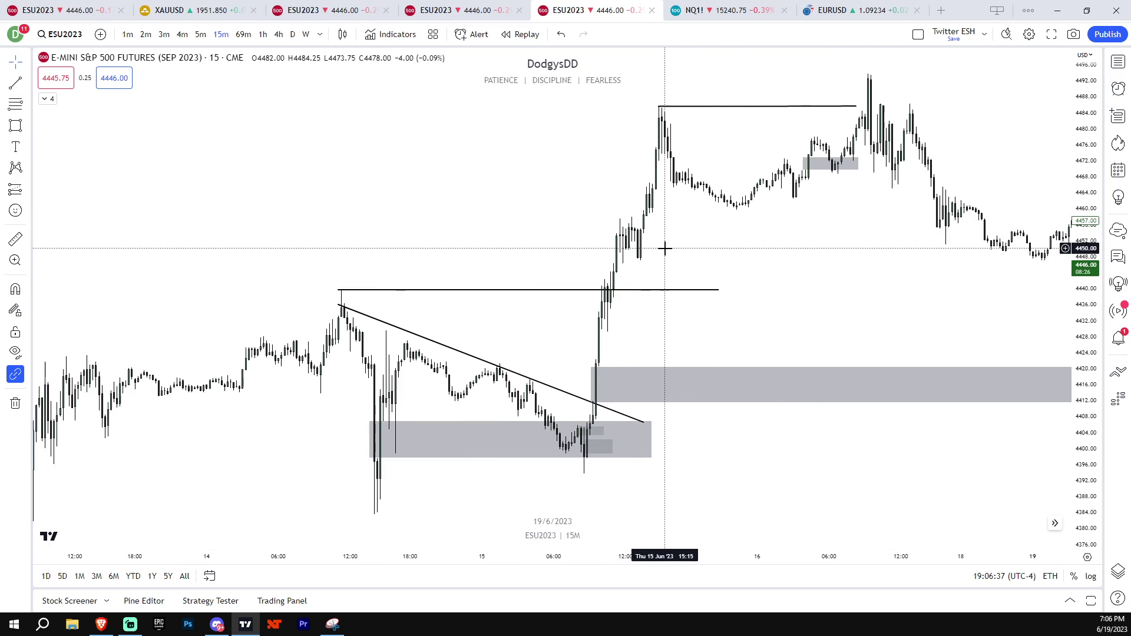
left_click_drag(664, 248, 696, 366)
left_click_drag(1083, 318, 1083, 263)
scroll(950, 311, "up", 2)
left_click_drag(874, 348, 834, 377)
left_click_drag(1079, 394, 1079, 334)
left_click_drag(897, 429, 947, 253)
scroll(947, 253, "down", 5)
left_click_drag(1078, 271, 1079, 464)
scroll(911, 462, "down", 5)
left_click_drag(789, 479, 836, 336)
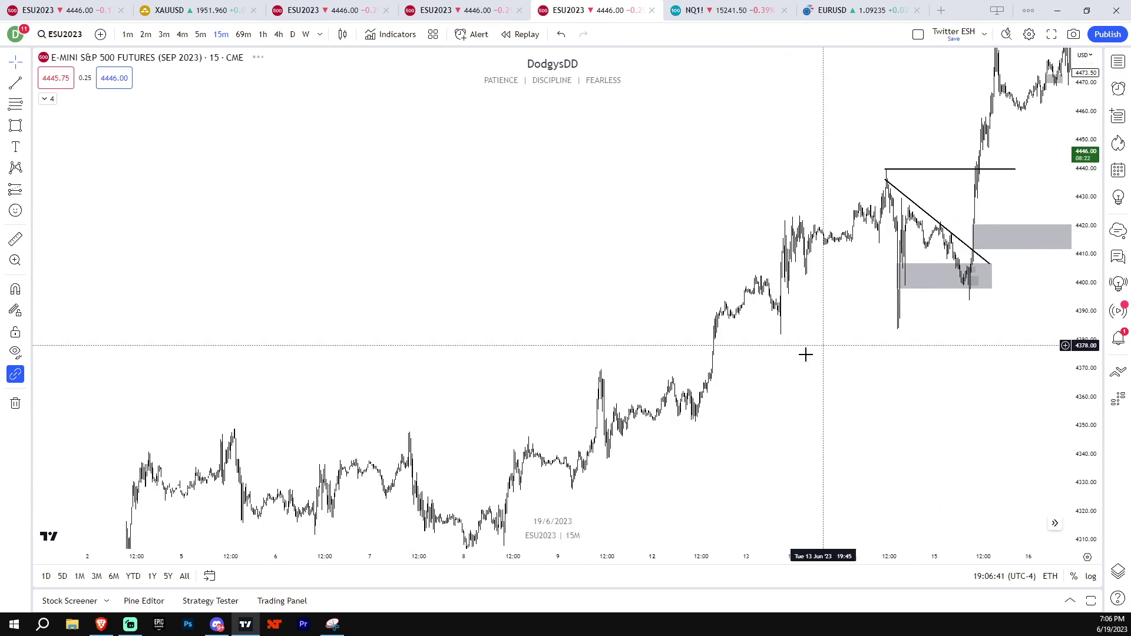
scroll(826, 342, "up", 5)
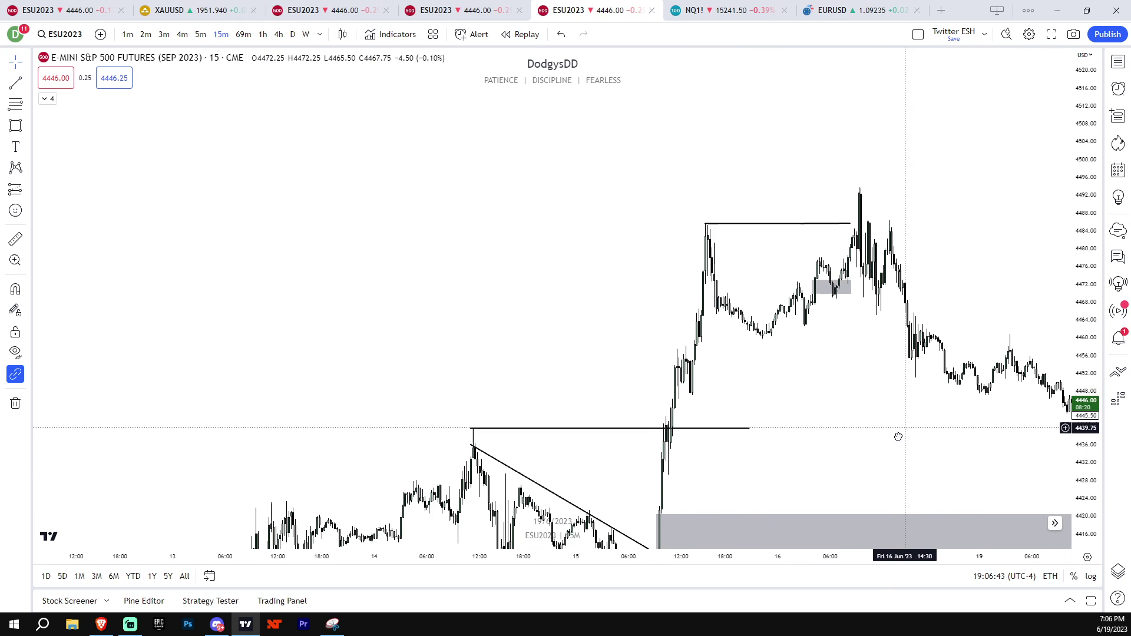
scroll(902, 430, "up", 4)
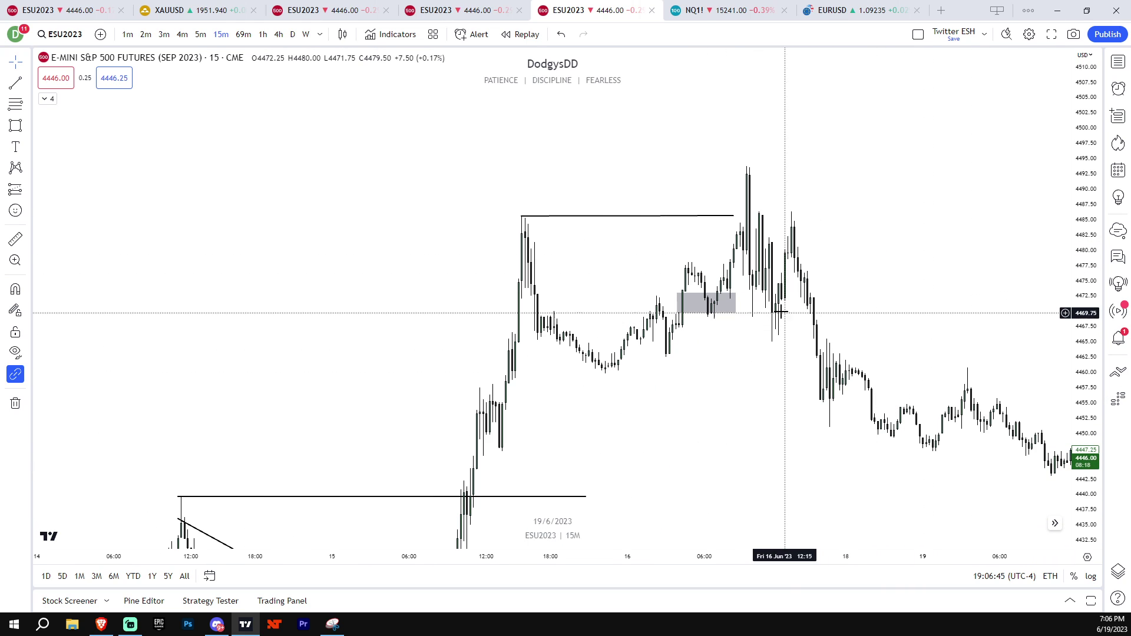
- Extend the end of the 16 June pullback rectangle to about 20:30 on 18 June
left_click_drag(1067, 350, 1057, 386)
left_click_drag(1079, 447, 1078, 309)
scroll(972, 327, "up", 2)
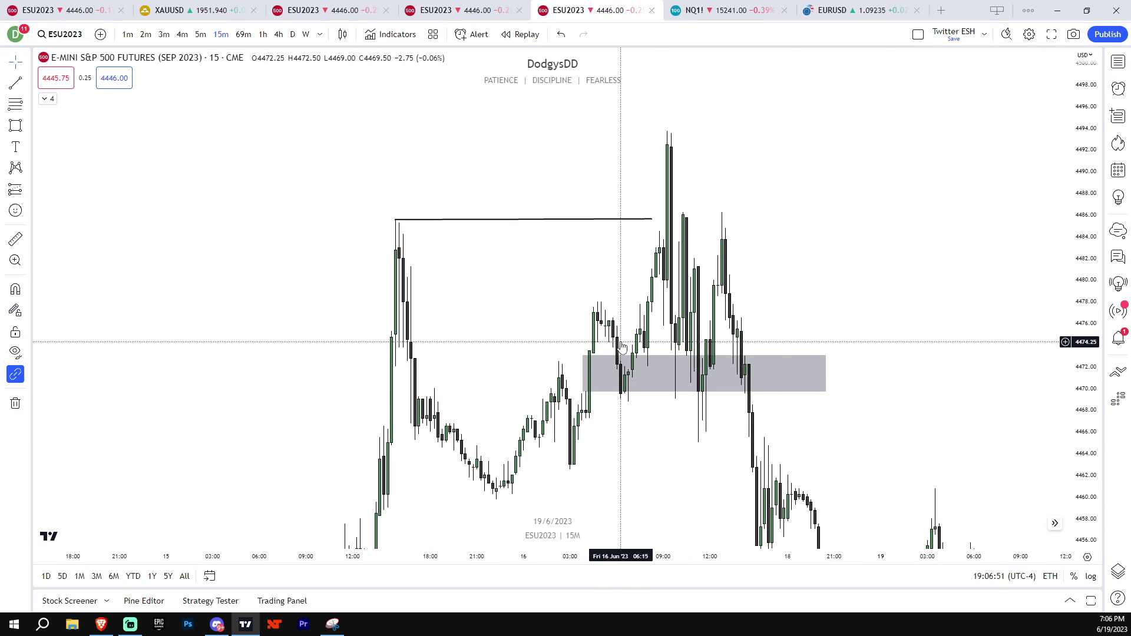
left_click_drag(1078, 386, 1075, 437)
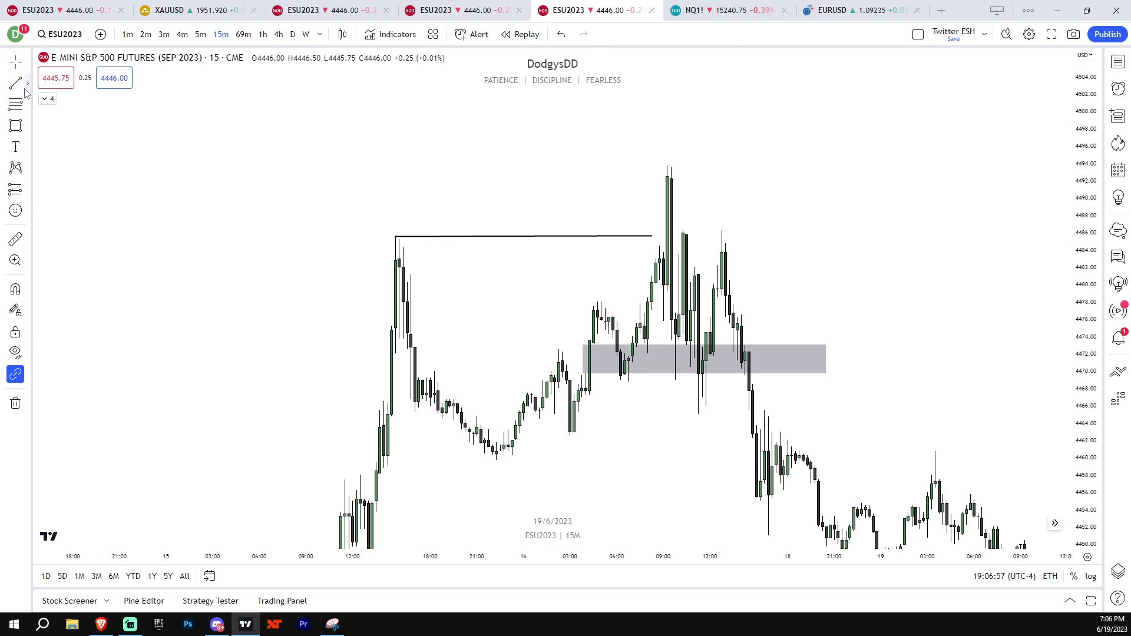
- Draw a short horizontal line under the 16 June low from about 11:15 to 14:15 and move it to 4465.00
left_click(697, 408)
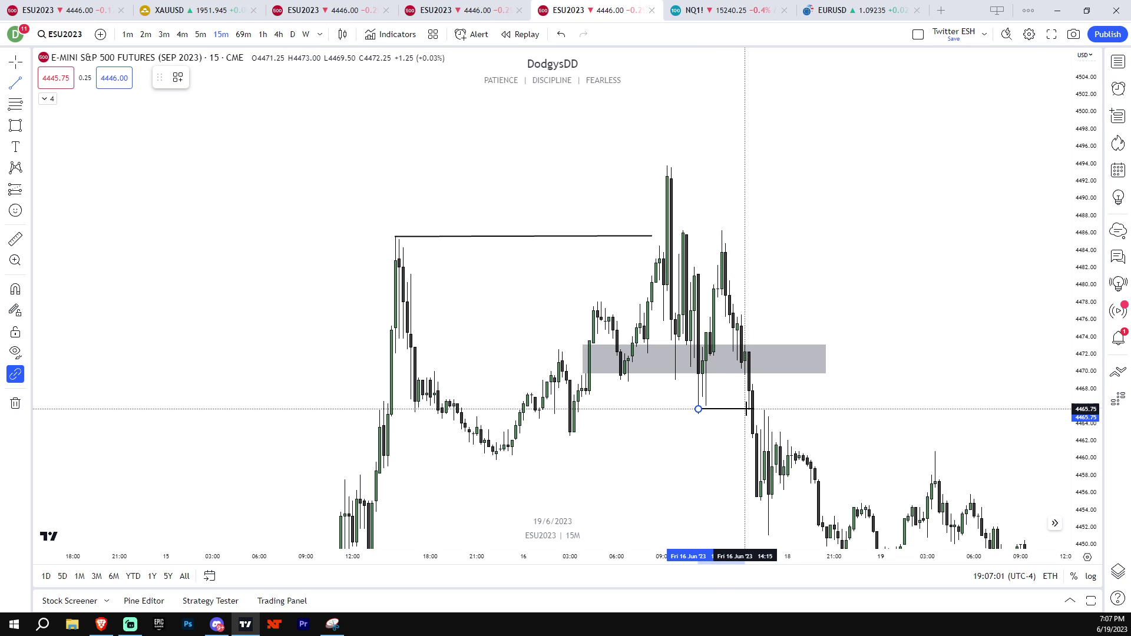
left_click(745, 435)
left_click_drag(727, 409, 727, 413)
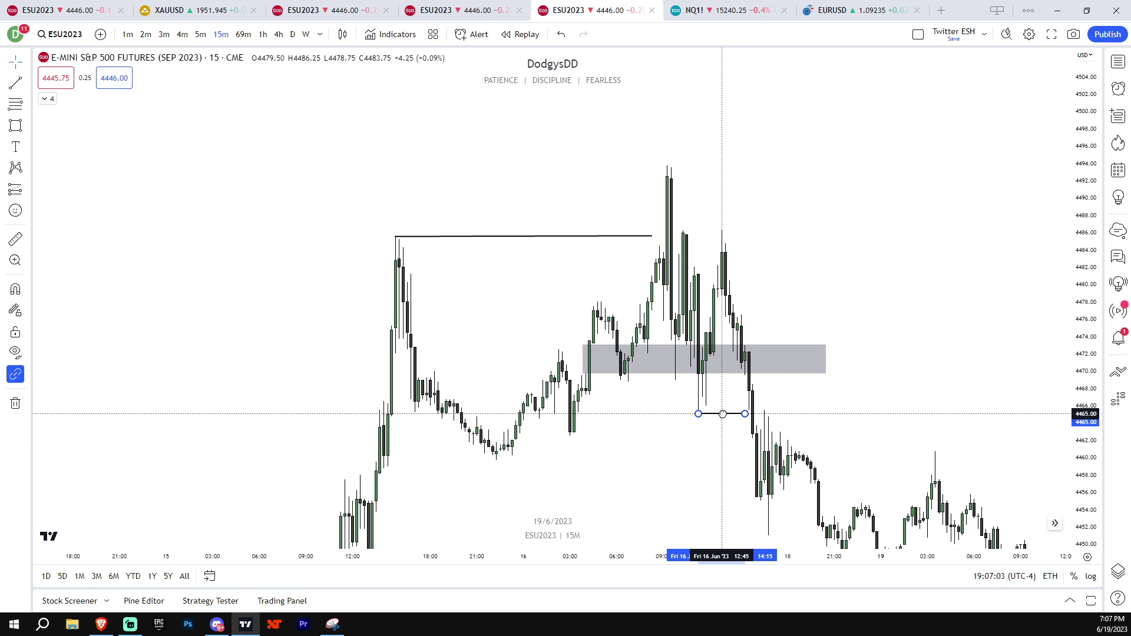
left_click(804, 408)
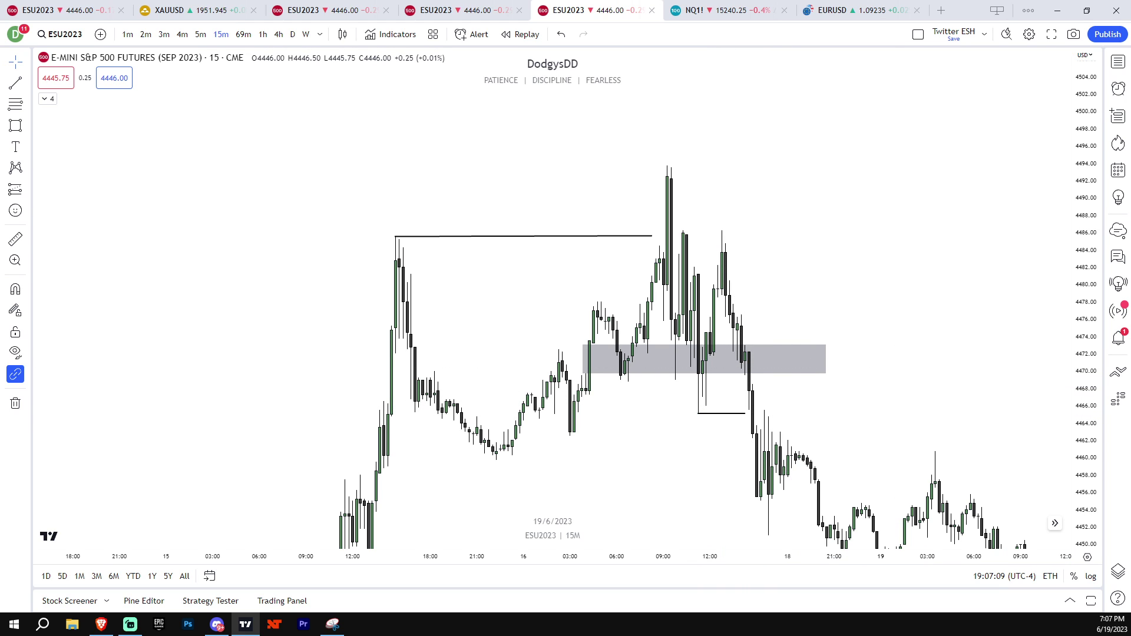
- Examine the 16 June candles around the extended rectangle and the short line under the low
mouse_move(1096, 370)
left_mouse_down()
mouse_move(1086, 441)
mouse_move(1094, 386)
left_mouse_up()
mouse_move(1025, 404)
left_mouse_down()
mouse_move(1035, 377)
mouse_move(1011, 397)
left_mouse_up()
scroll(999, 388, "up", 1)
scroll(827, 368, "up", 1)
left_click_drag(831, 379, 876, 399)
left_click_drag(1069, 425, 1098, 460)
left_click_drag(1094, 460, 1090, 377)
left_click_drag(1076, 464, 1075, 397)
scroll(907, 459, "up", 2)
left_click_drag(905, 463, 978, 405)
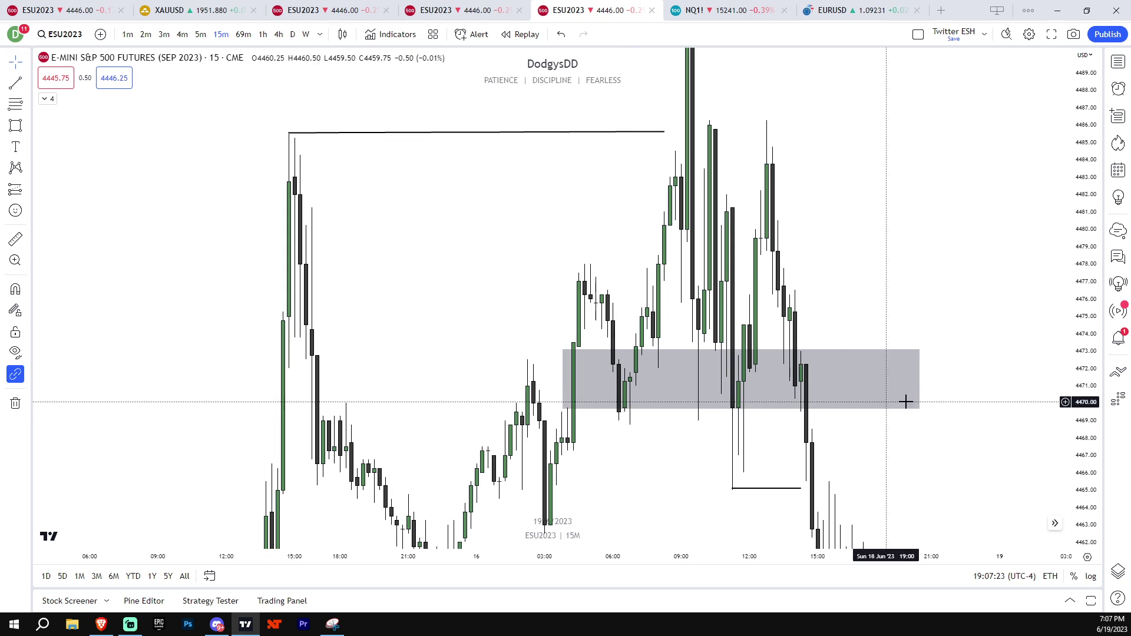
left_click_drag(1088, 404, 1090, 448)
left_click_drag(959, 446, 858, 426)
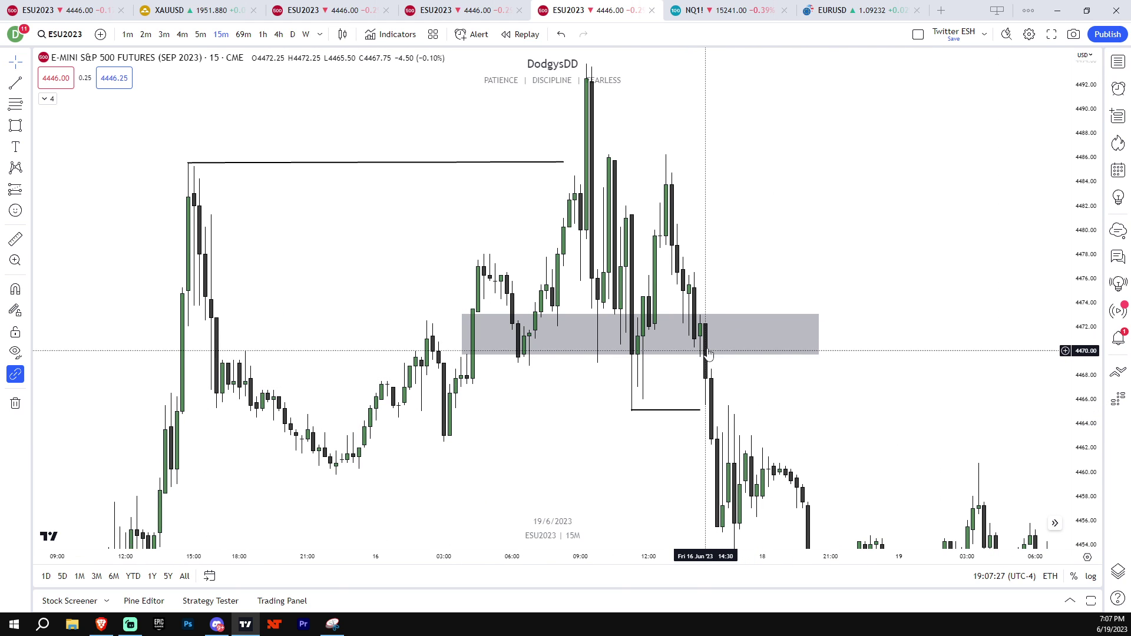
- Adjust the start of the extended rectangle to about 04:00 on 16 June
left_click_drag(1039, 361, 1087, 437)
scroll(984, 424, "up", 1)
left_click_drag(985, 424, 1083, 392)
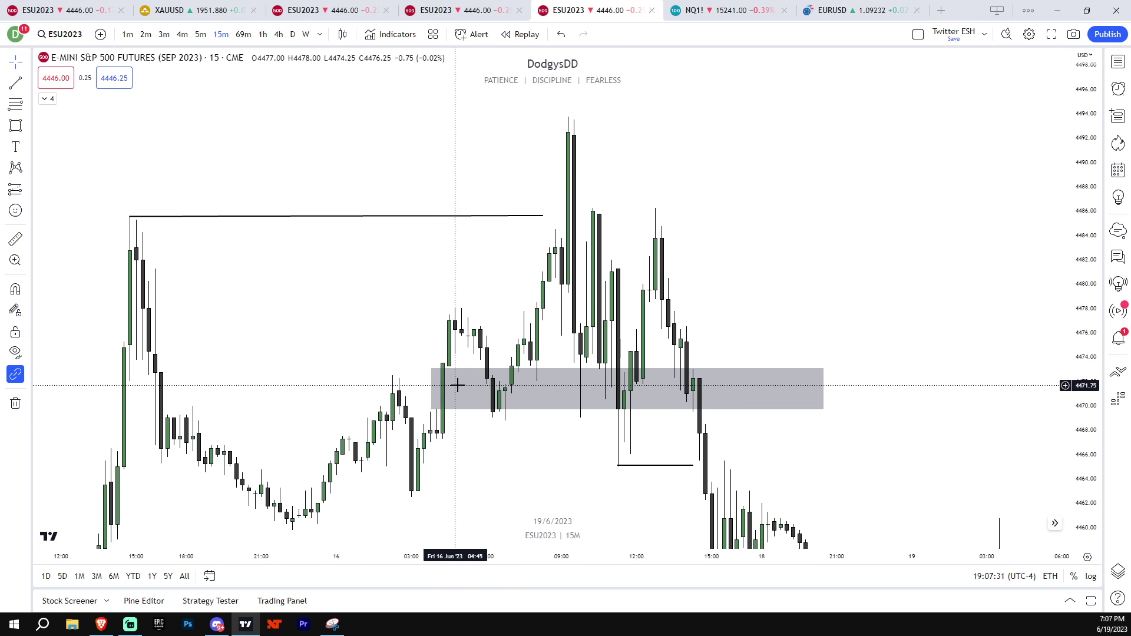
left_click(434, 380)
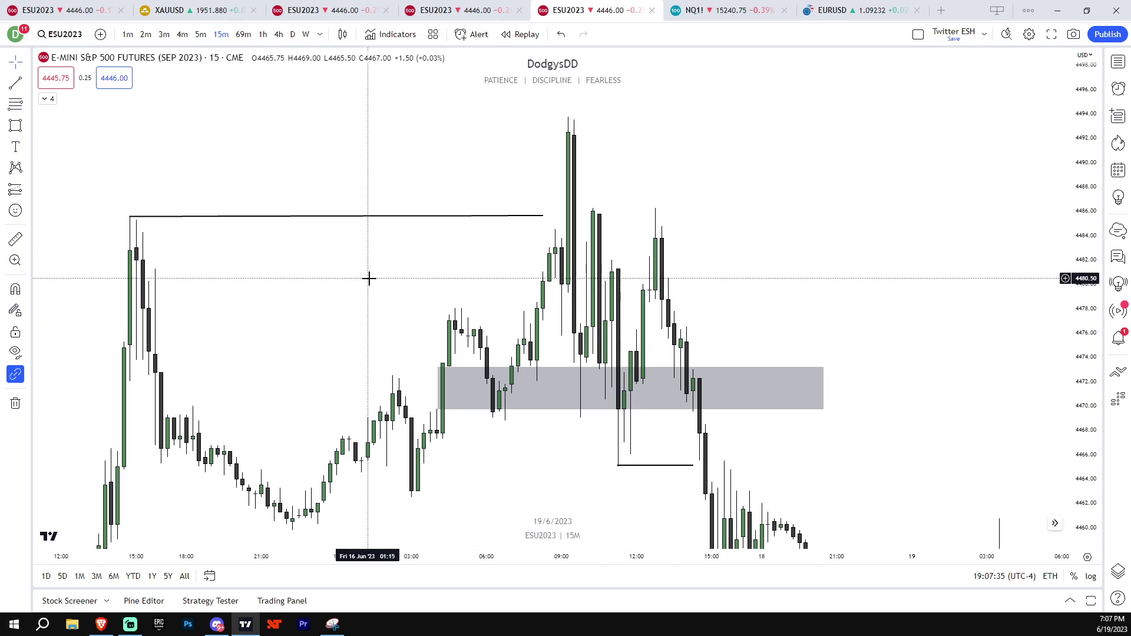
- Draw a rectangle from about 12:00 to 15:45 on 16 June, between 4476.25 and about 4478.50
scroll(429, 314, "up", 1)
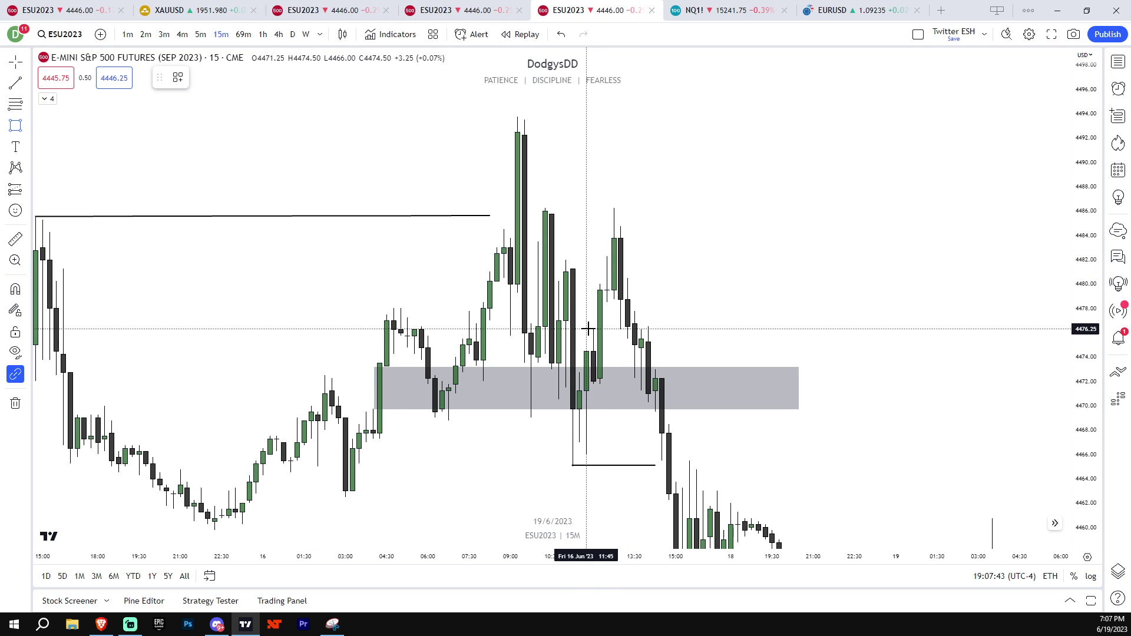
left_click_drag(593, 330, 696, 302)
left_click(733, 331)
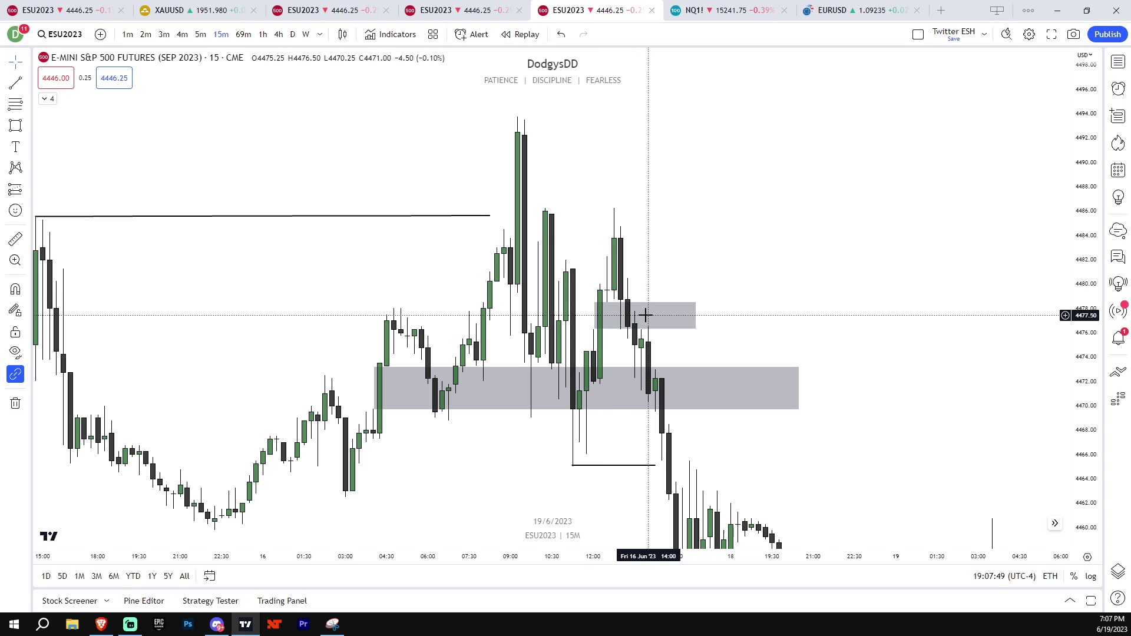
left_click(628, 329)
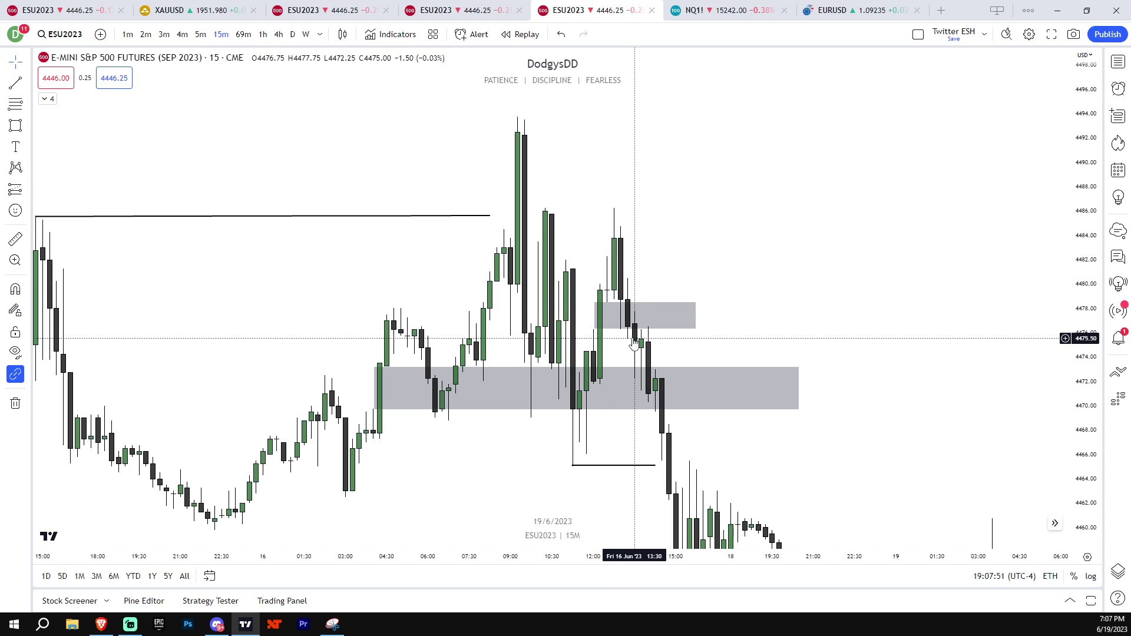
- Examine the sell-off from the 16 June highs through both rectangles and below the short line into 19 June
left_click_drag(1090, 422, 1090, 366)
scroll(889, 376, "up", 1)
left_click_drag(889, 376, 913, 355)
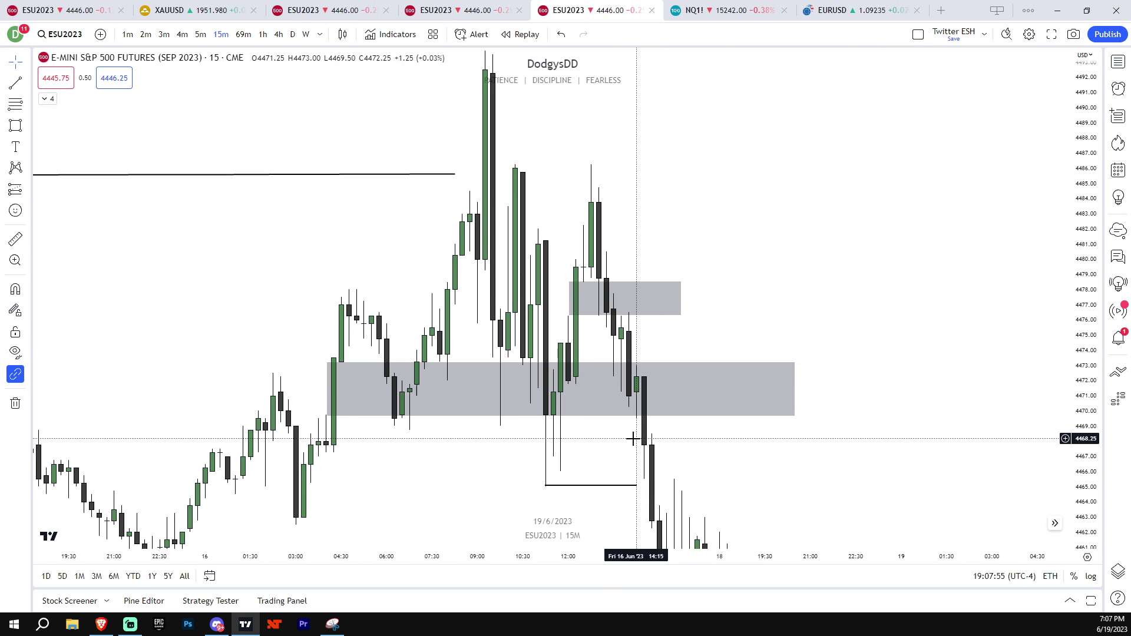
left_click_drag(1084, 409, 1084, 458)
left_click_drag(984, 434, 1016, 450)
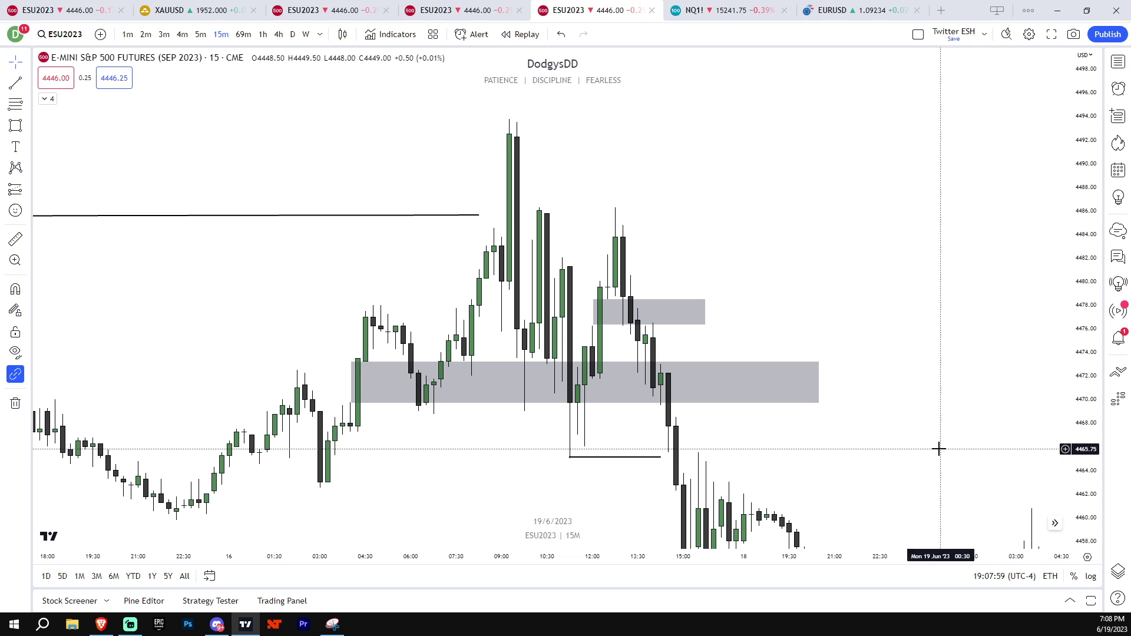
left_click_drag(1083, 406, 1083, 456)
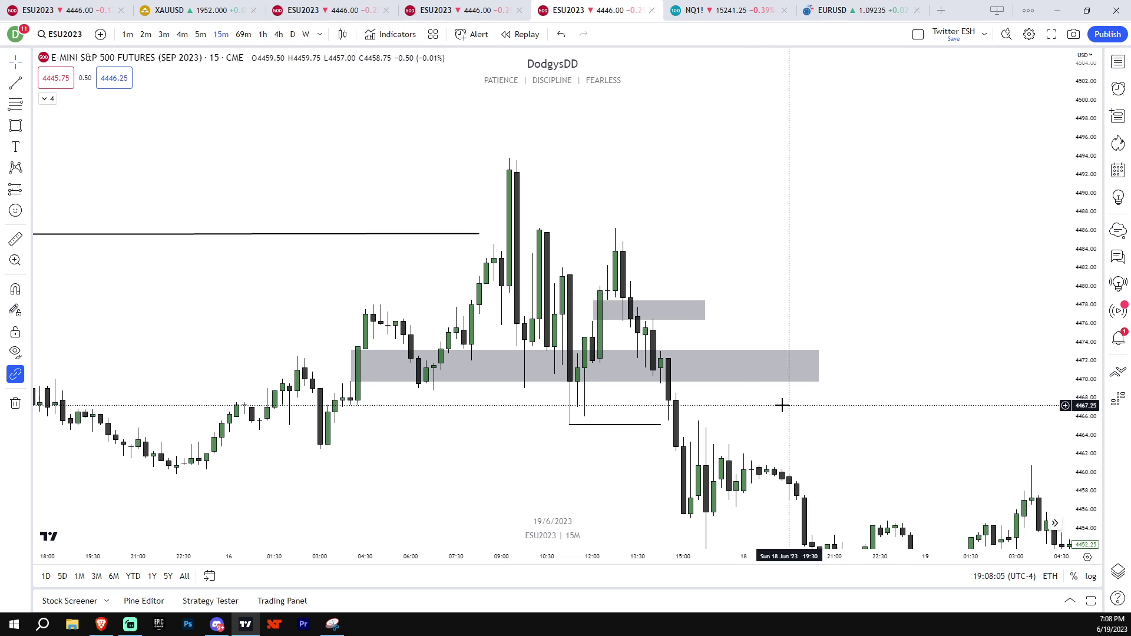
left_click_drag(748, 420, 751, 413)
left_click_drag(1079, 370, 1079, 403)
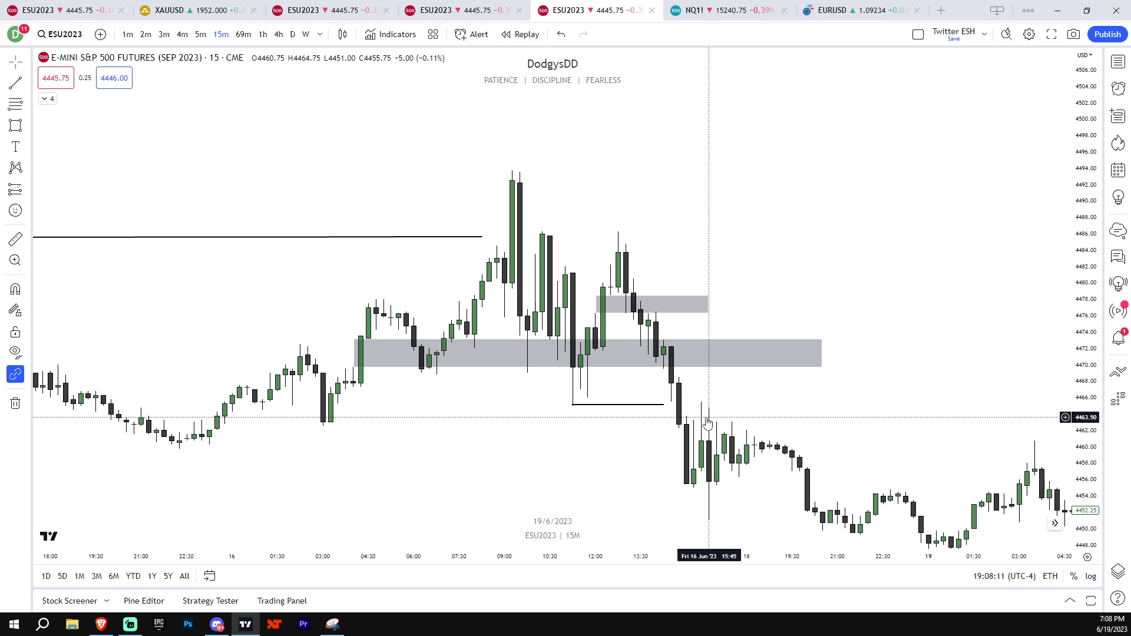
left_click_drag(1076, 350, 1076, 387)
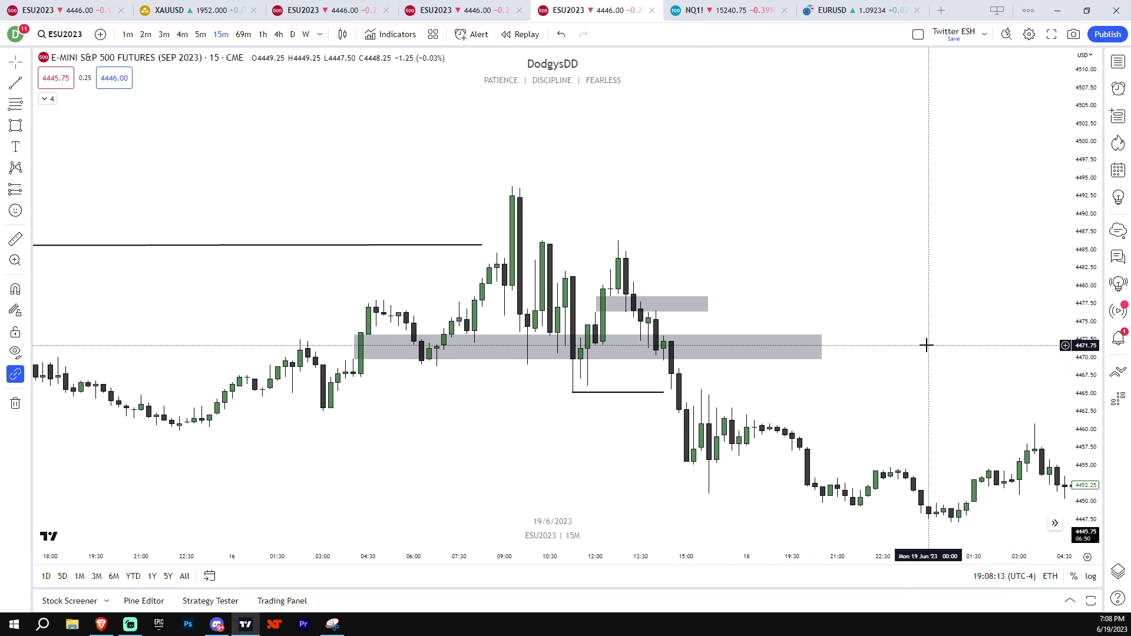
scroll(919, 346, "up", 1)
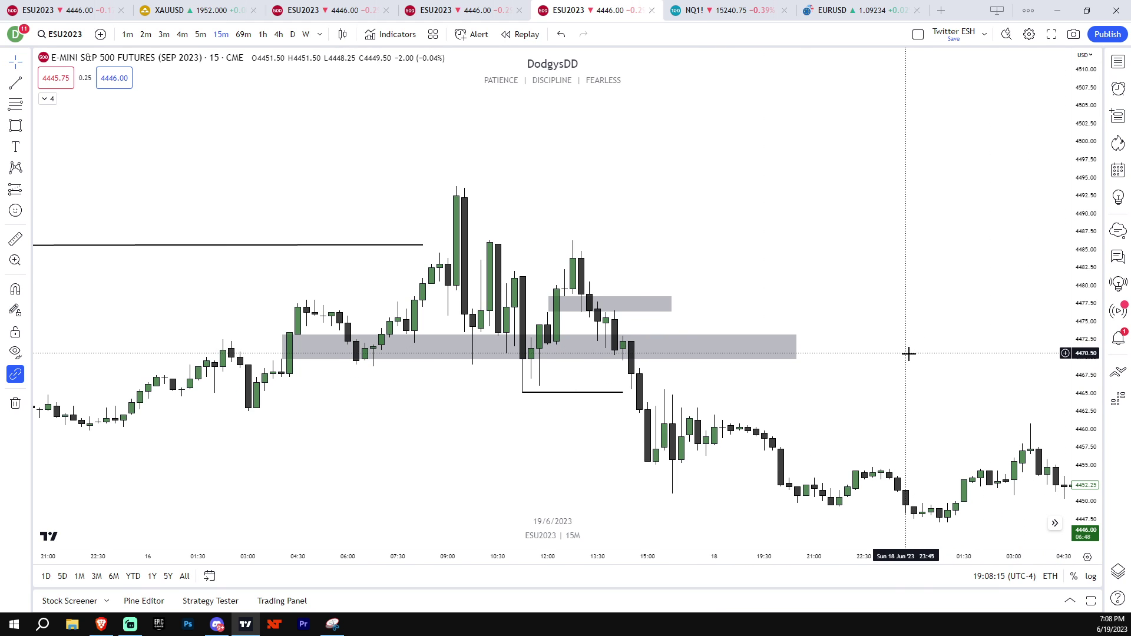
left_click_drag(909, 354, 947, 371)
left_click_drag(1084, 402, 1085, 380)
left_click_drag(1005, 386, 1009, 368)
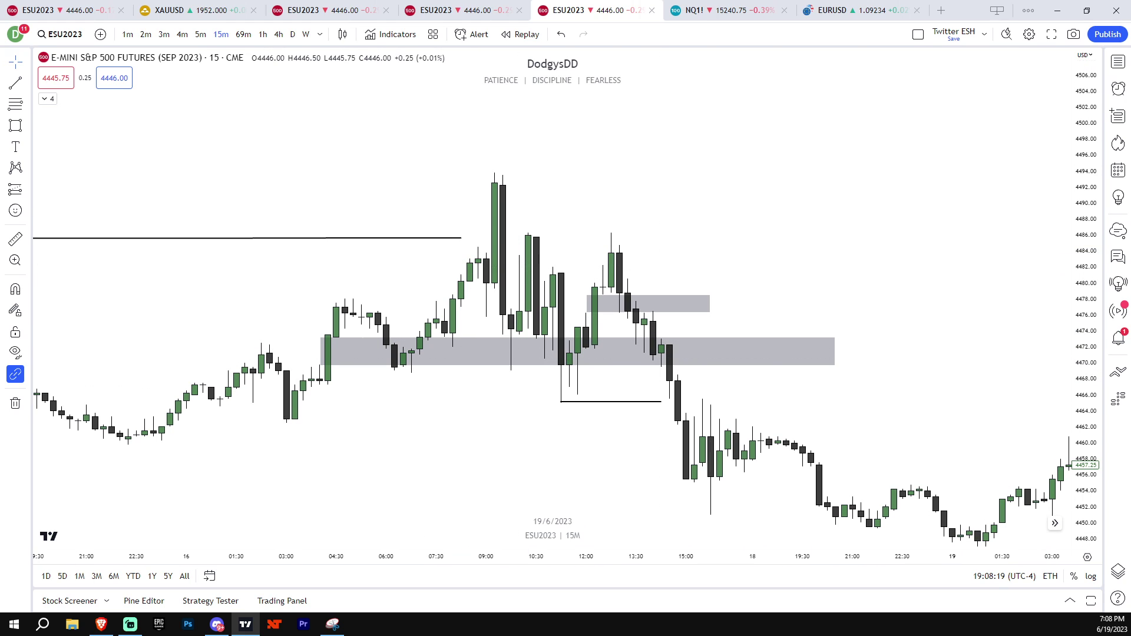
- Examine the 16 June reversal from the prior-high line through both rectangles, the break below the short line, and the decline into 19 June
left_click(217, 624)
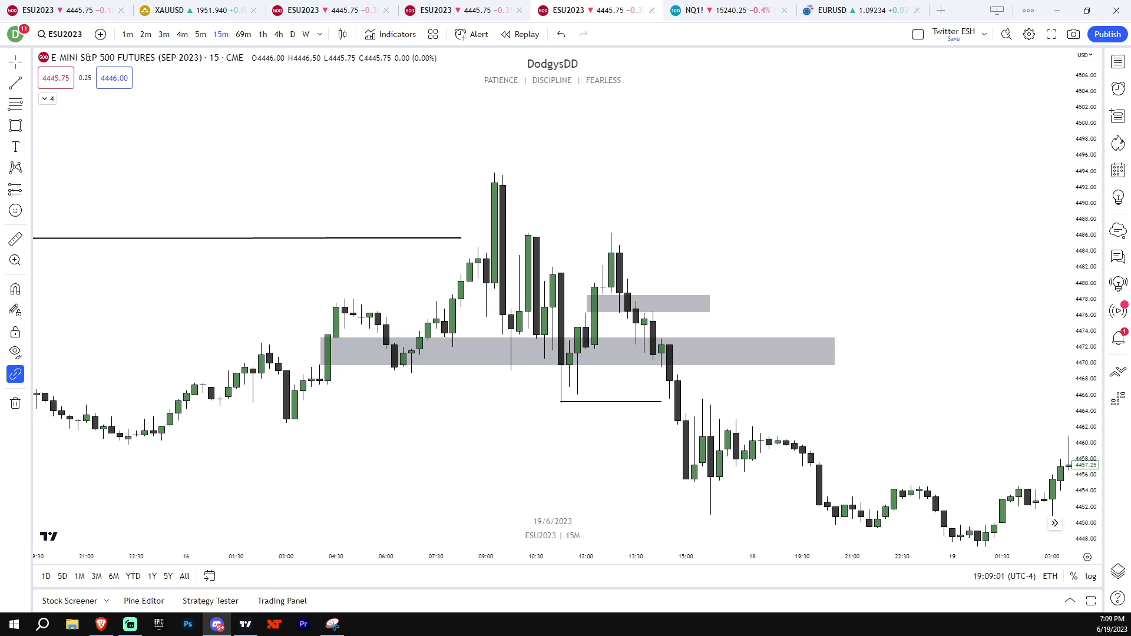
left_click_drag(1089, 423, 1089, 390)
scroll(903, 436, "down", 1)
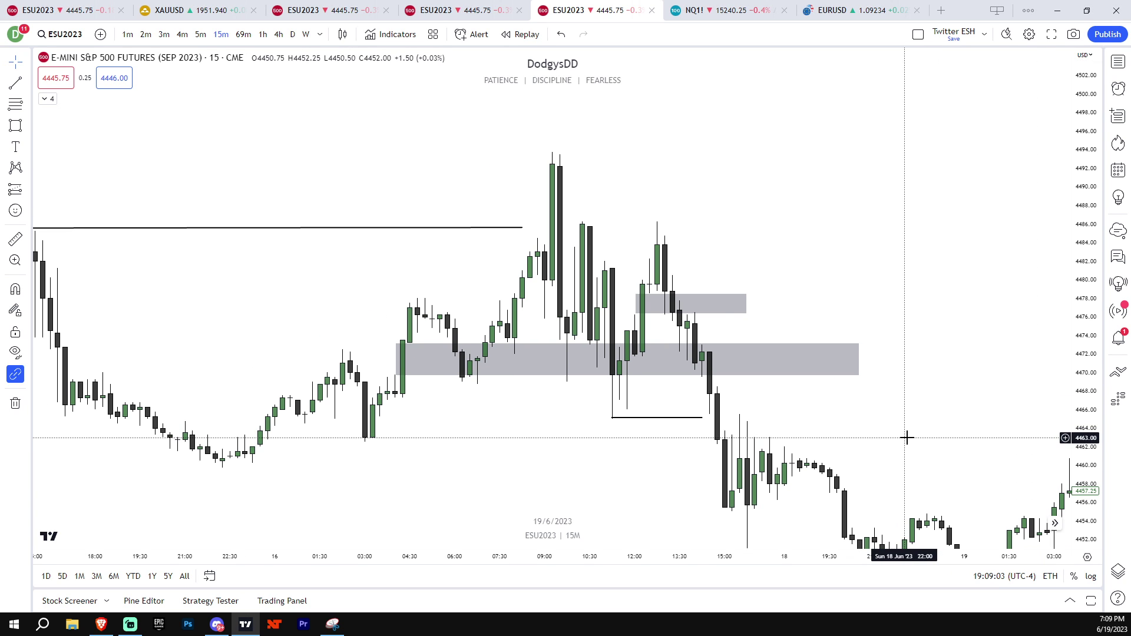
left_click_drag(908, 434, 933, 416)
left_click_drag(1082, 384, 1085, 412)
left_click_drag(1084, 368, 1084, 390)
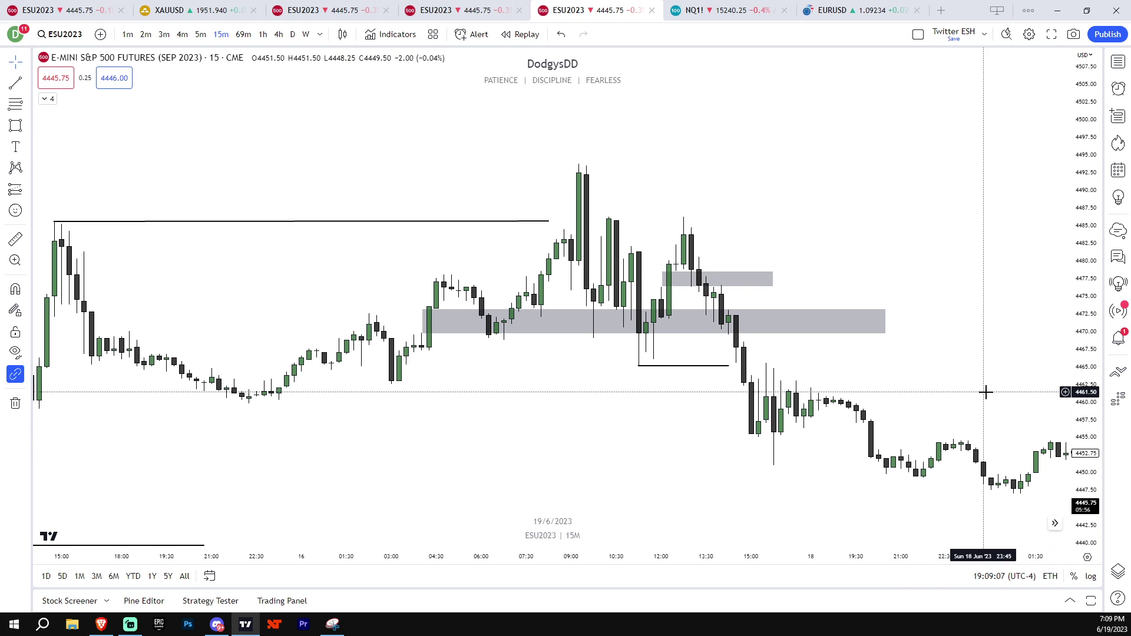
scroll(986, 391, "down", 2)
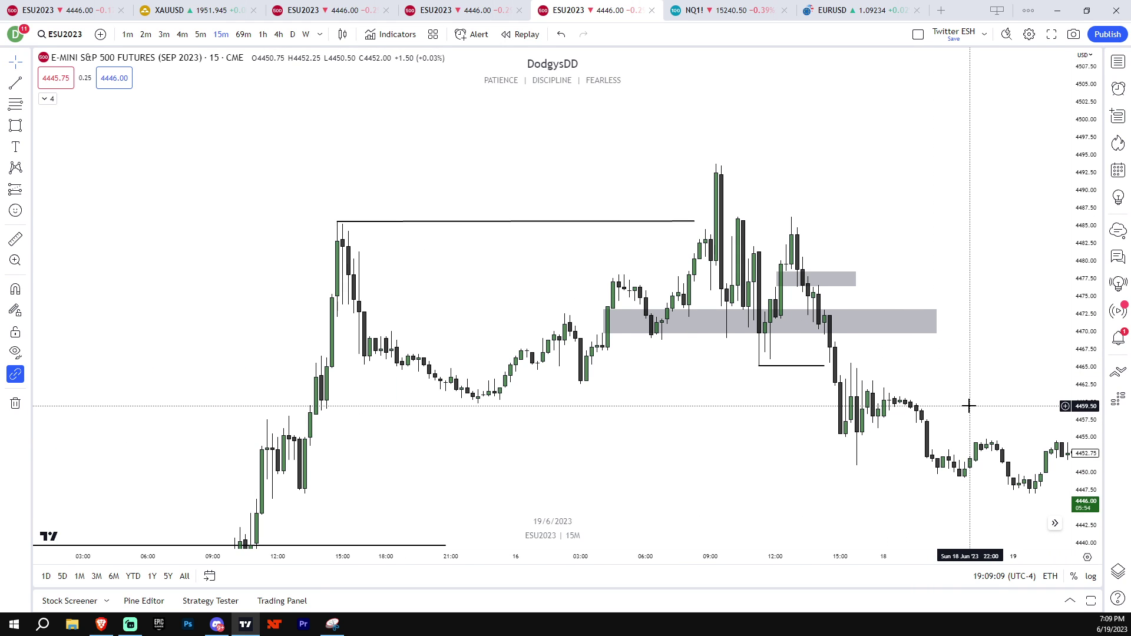
scroll(969, 405, "up", 1)
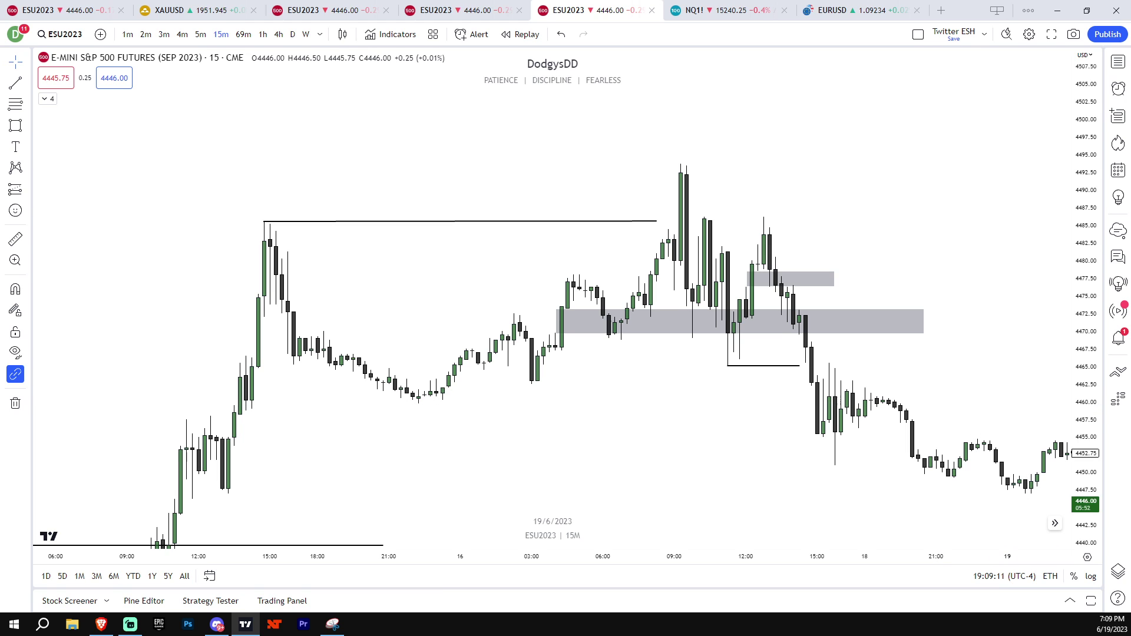
left_click(217, 624)
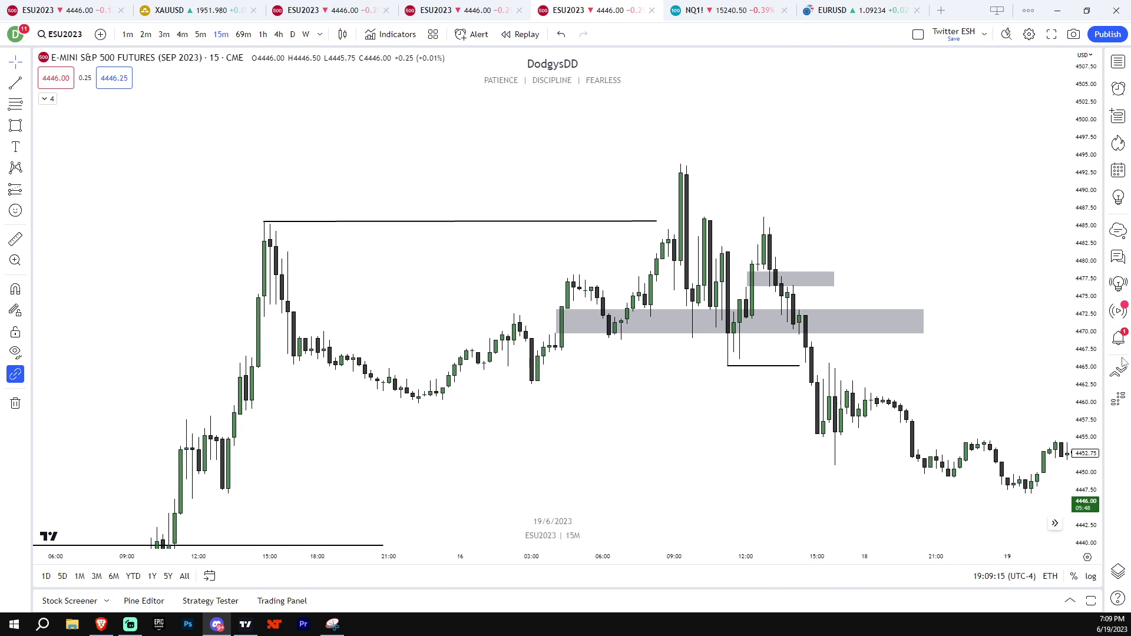
left_click_drag(1090, 359, 1056, 316)
scroll(1031, 322, "up", 1)
left_click_drag(1095, 367, 1003, 350)
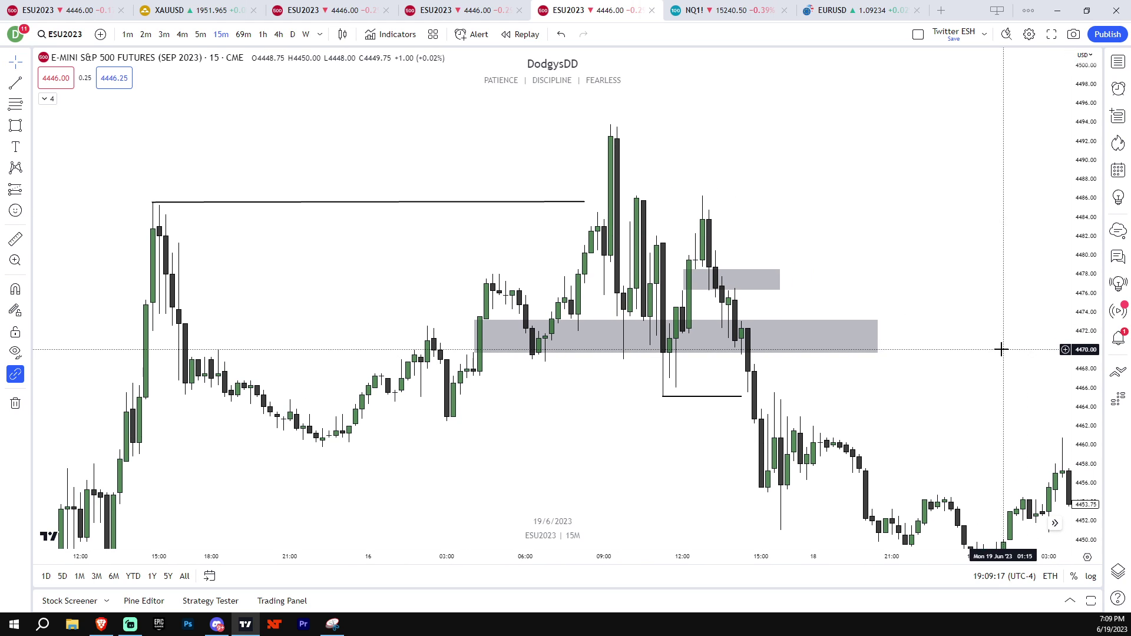
scroll(778, 324, "up", 1)
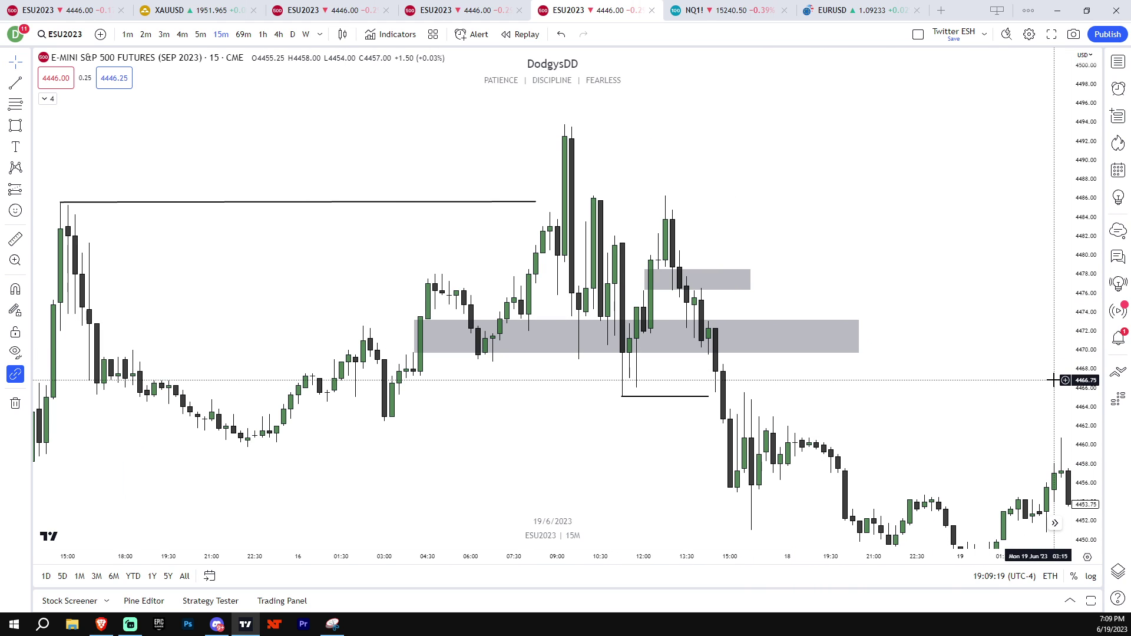
left_click(694, 287)
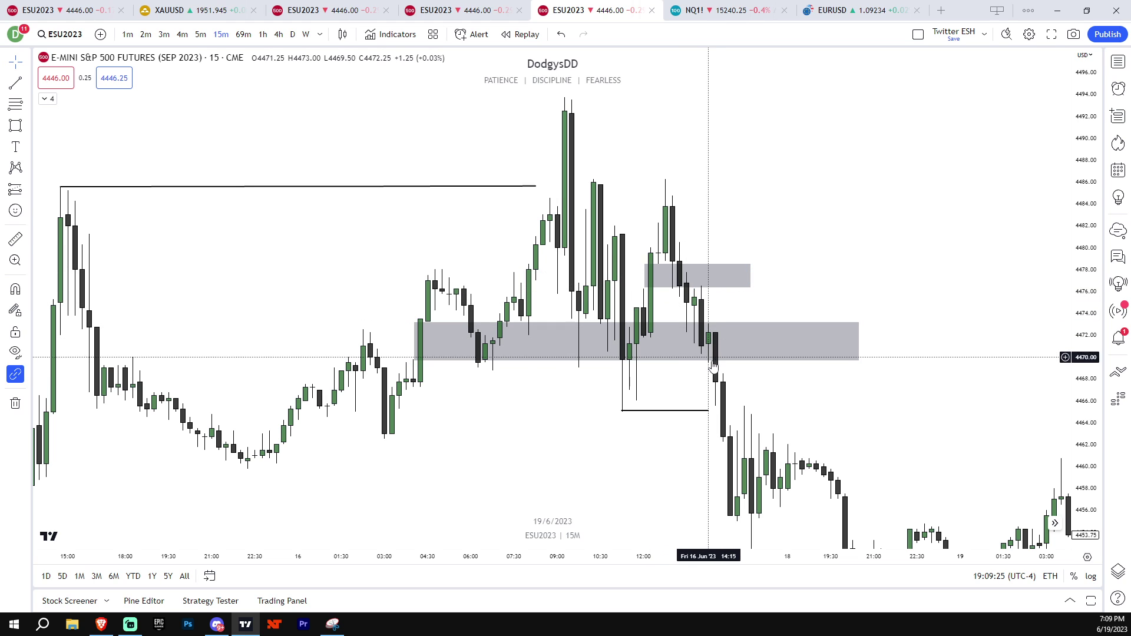
scroll(801, 405, "down", 3)
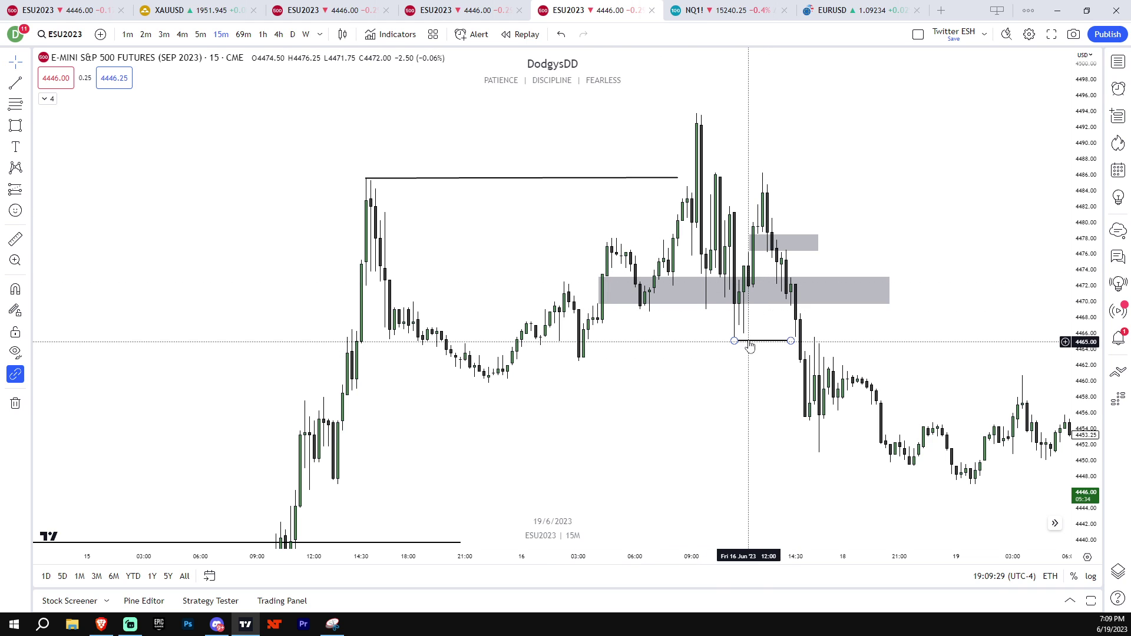
left_click_drag(747, 351, 691, 342)
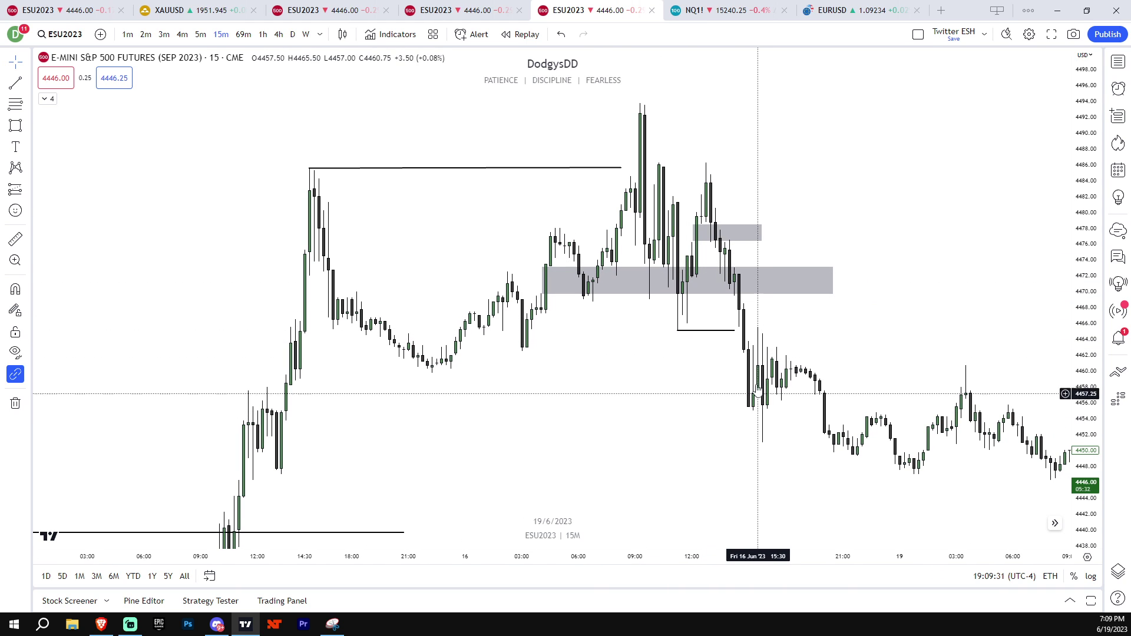
scroll(707, 388, "down", 1)
left_click_drag(697, 384, 588, 365)
scroll(588, 365, "down", 2)
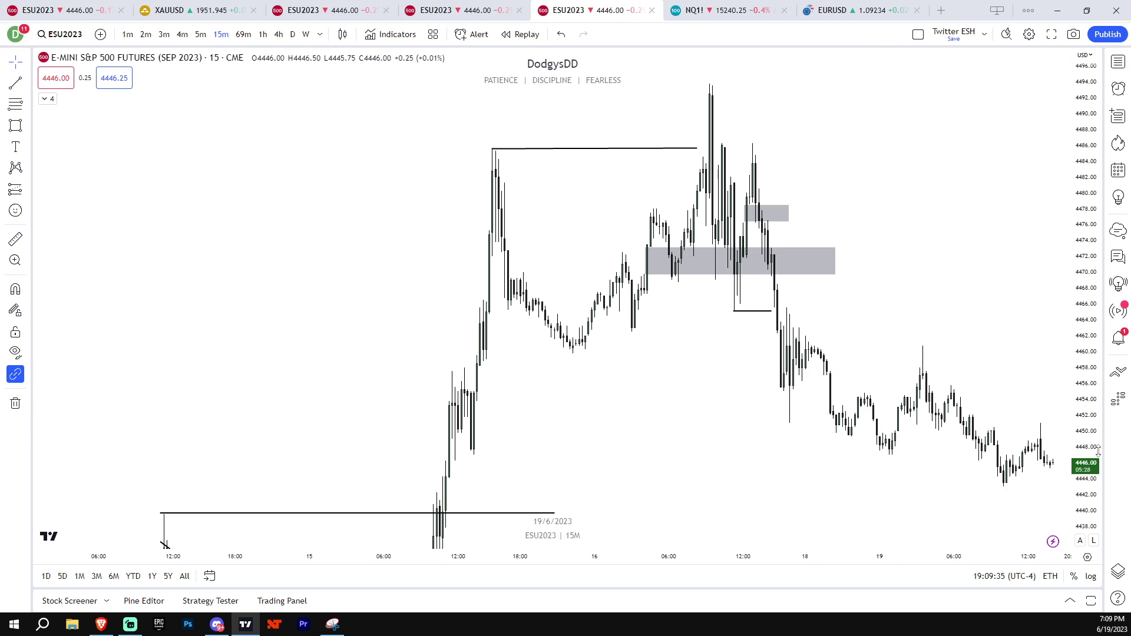
- Draw a rectangle over the sell-off from 19:30 on 18 June to 06:30 on 19 June, between 4453.25 and 4457.00
left_click_drag(1083, 430, 1083, 286)
scroll(960, 424, "up", 4)
left_click_drag(960, 424, 744, 335)
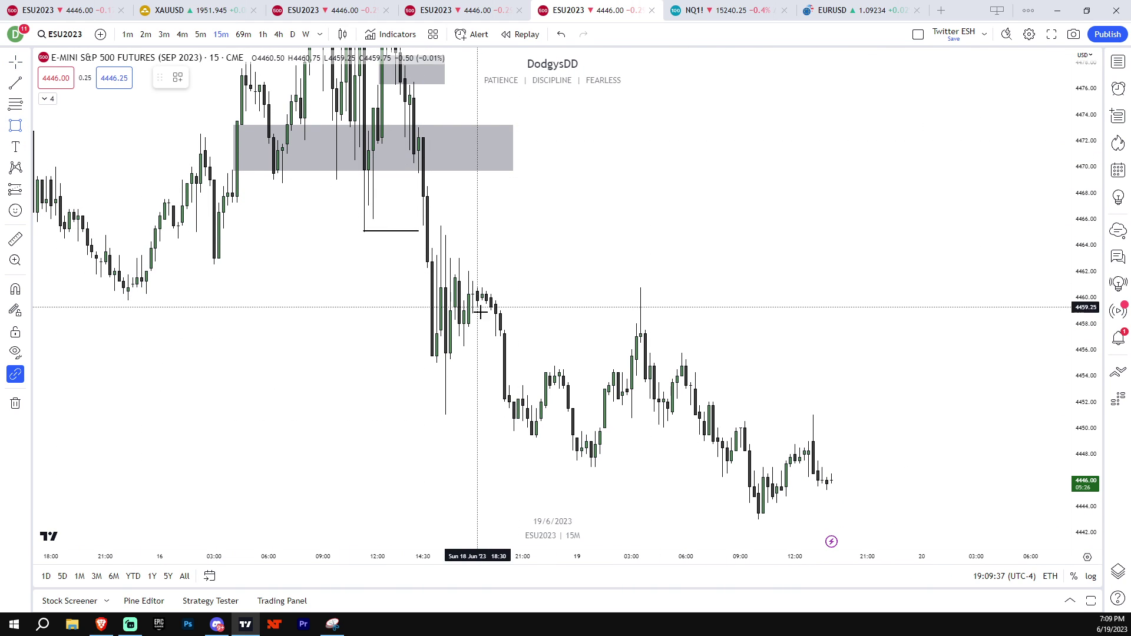
mouse_move(496, 335)
left_mouse_down()
mouse_move(591, 346)
mouse_move(695, 385)
left_mouse_up()
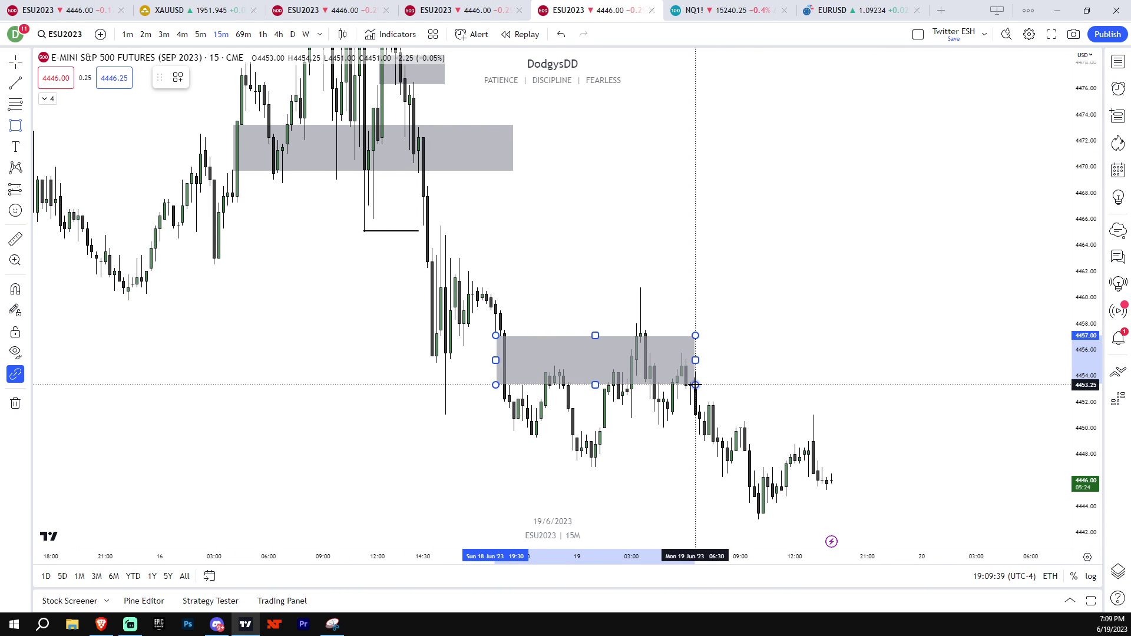
left_click(745, 396)
- Examine the 19 June candles retesting the new rectangle and the long upper wick around 03:30
left_click_drag(1055, 434, 1083, 333)
left_click_drag(917, 295, 939, 357)
left_click_drag(1083, 392, 1083, 257)
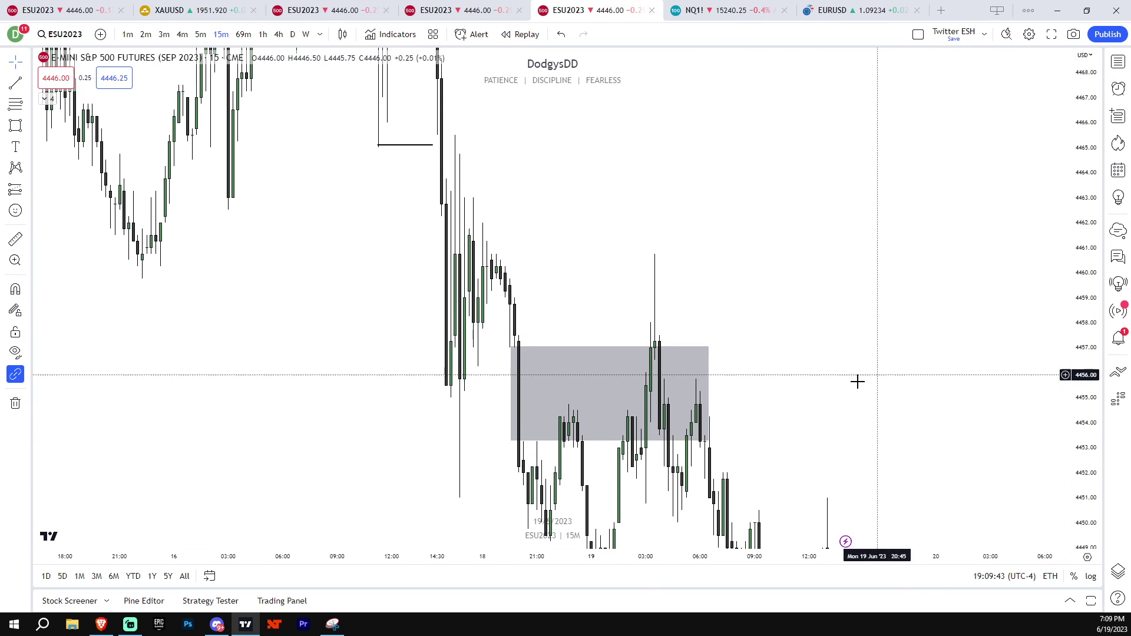
left_click(656, 352)
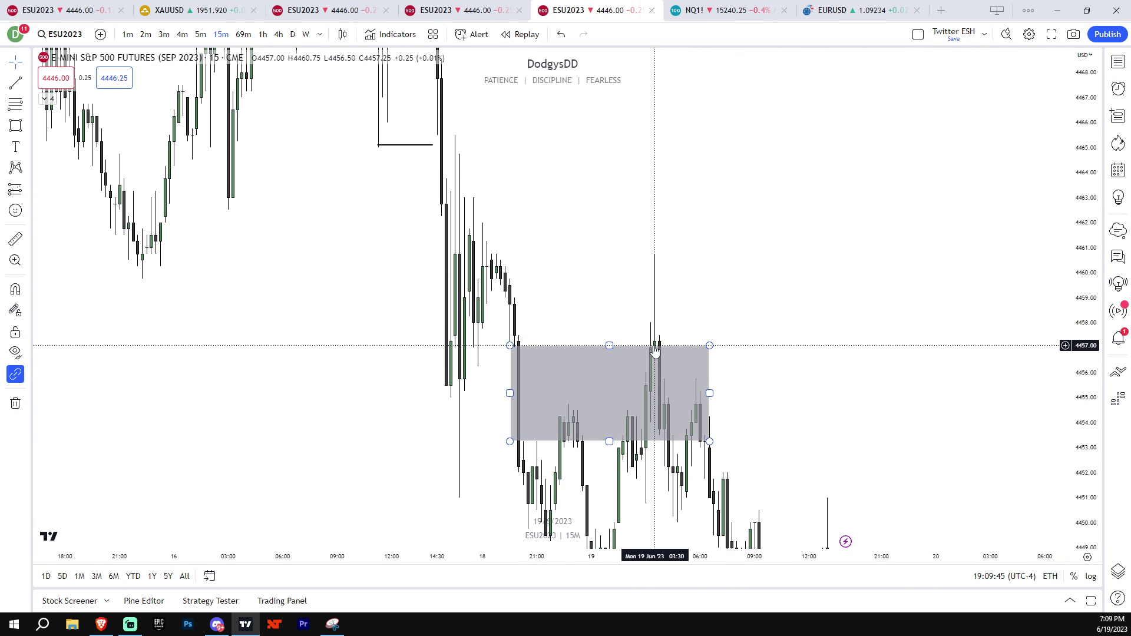
left_click(660, 259)
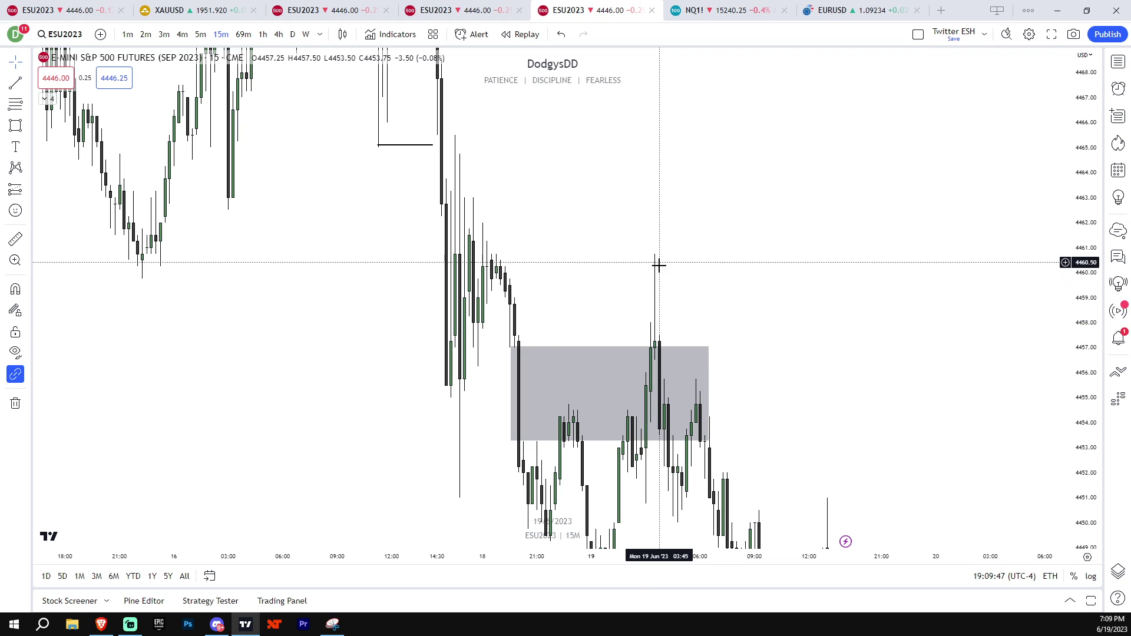
left_click_drag(758, 354, 843, 357)
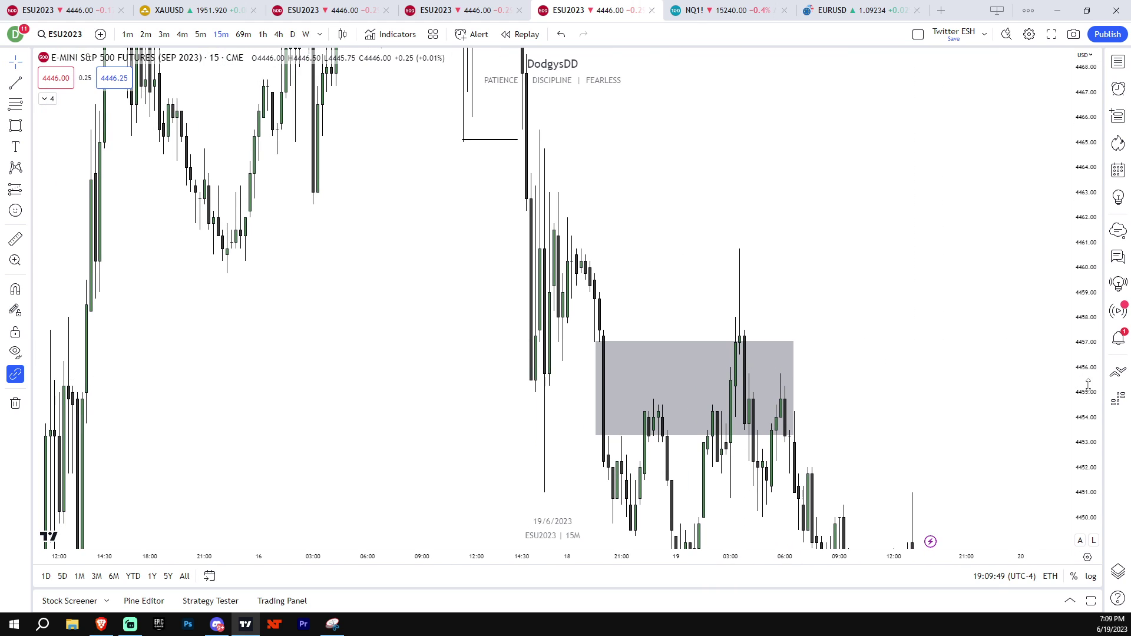
scroll(1020, 392, "up", 1)
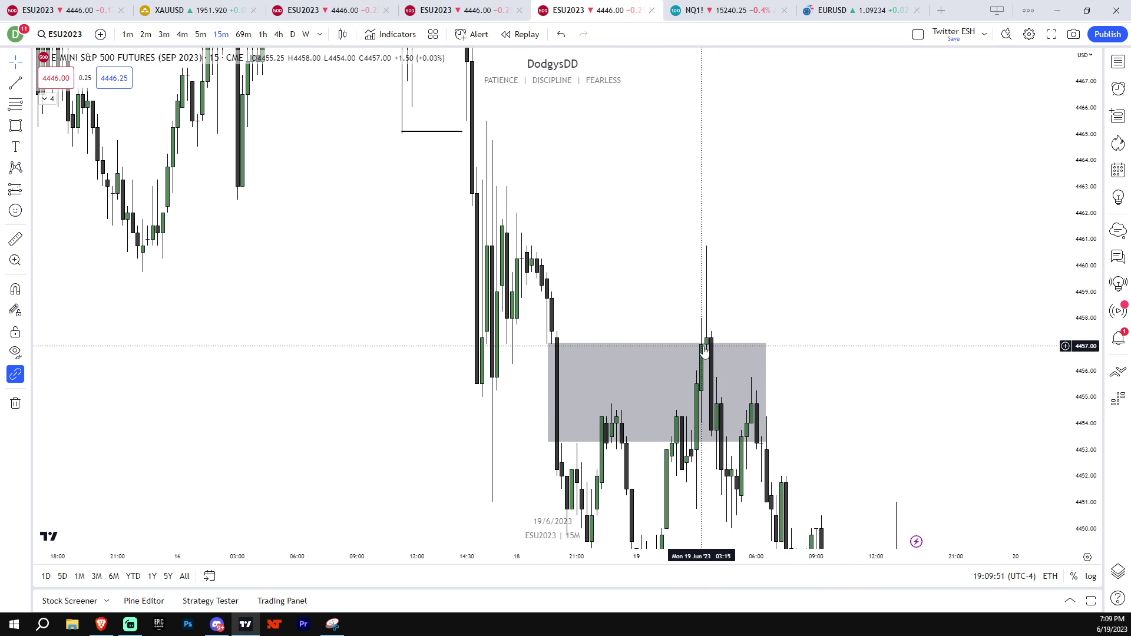
left_click_drag(1082, 383, 1066, 463)
left_click_drag(1091, 389, 1082, 437)
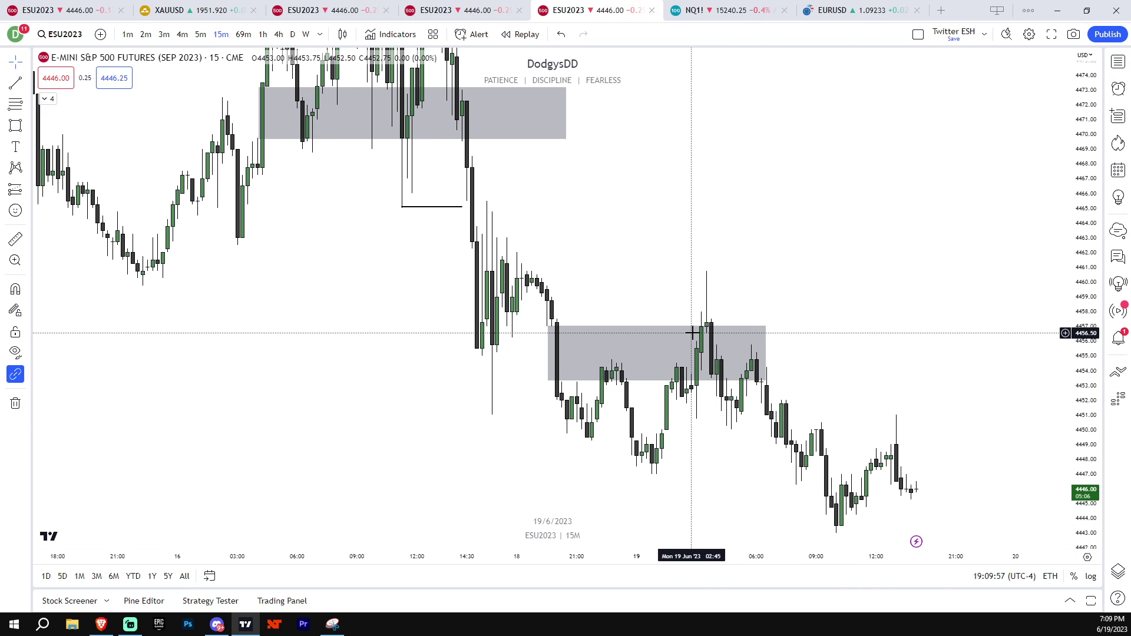
- Draw a second rectangle from about 01:00 to about 11:15 on 19 June, between about 4450.00 and 4452.50
left_click_drag(981, 345, 798, 345)
left_click(27, 126)
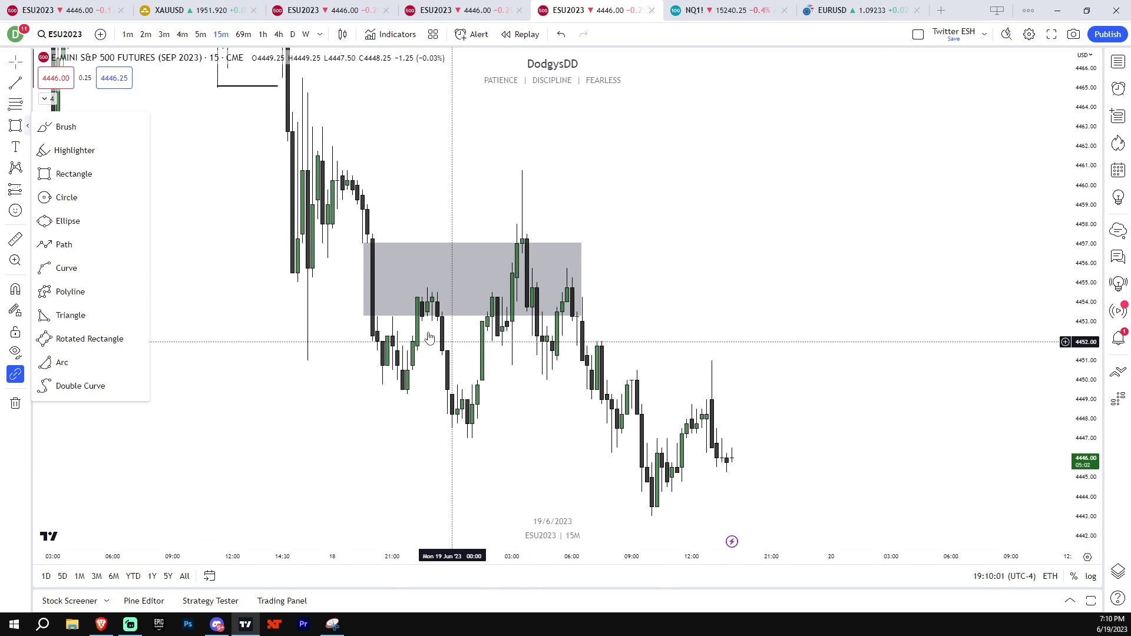
left_click(104, 180)
left_click_drag(472, 332, 676, 378)
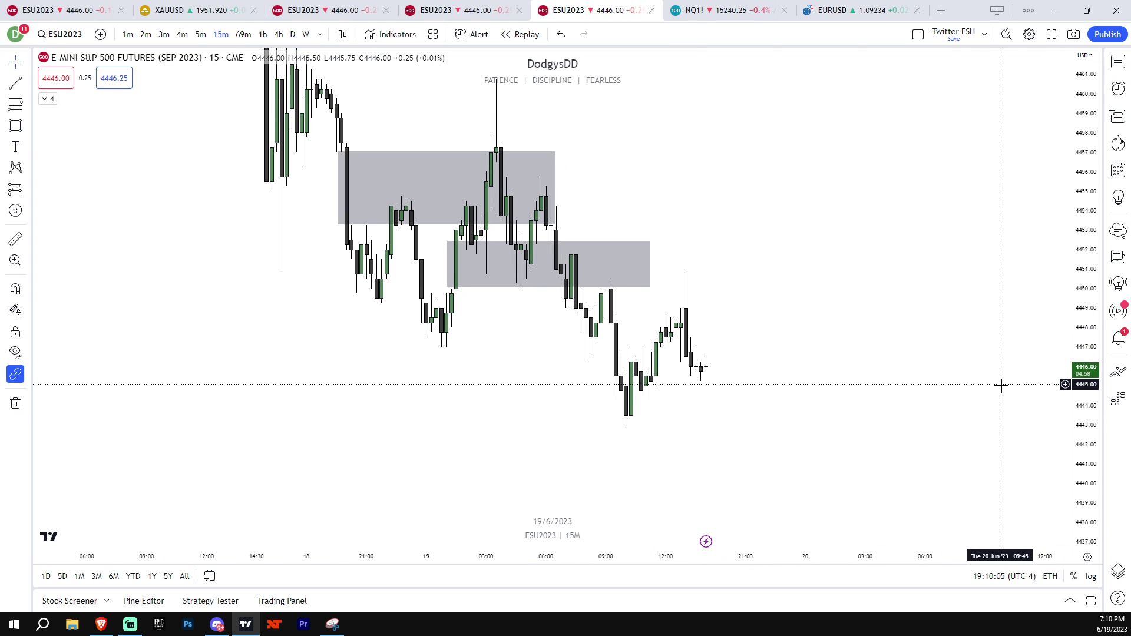
- Examine how the 19 June candles rally into the upper rectangle and break down through the lower one
left_click_drag(516, 351, 566, 361)
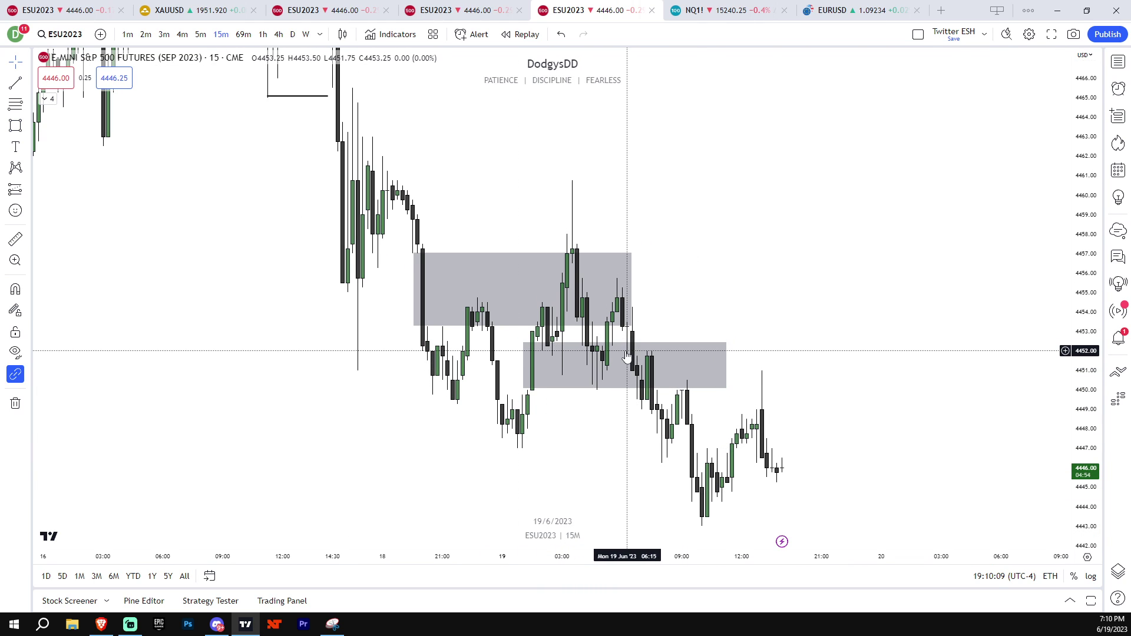
left_click_drag(646, 396, 637, 410)
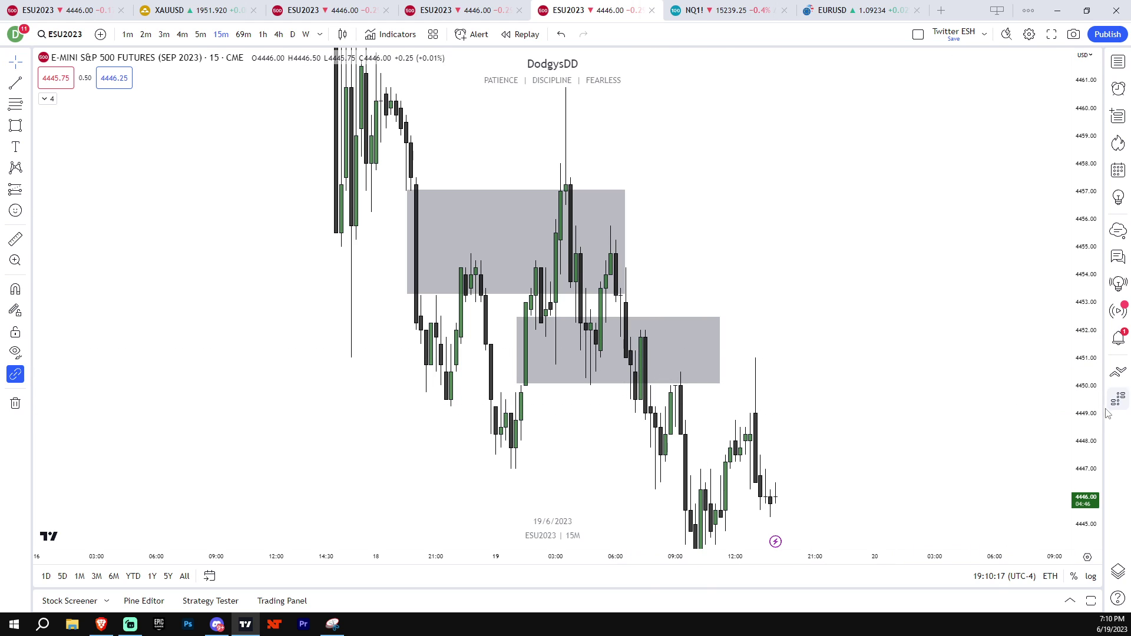
left_click_drag(1096, 411, 1068, 438)
left_click_drag(859, 380, 876, 377)
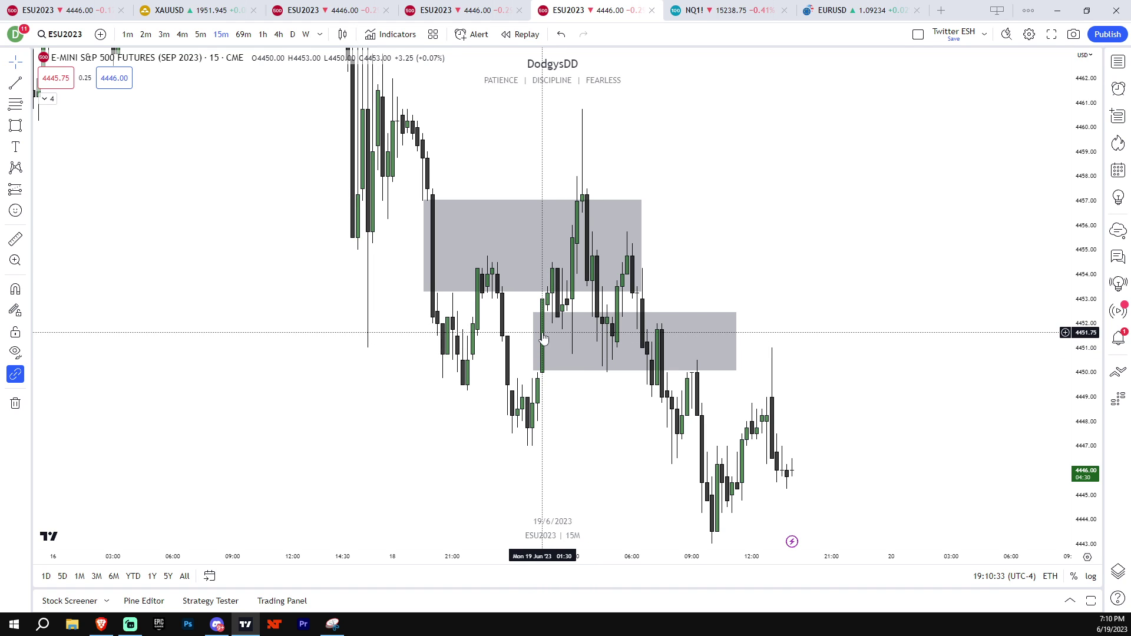
left_click(548, 290)
left_click_drag(1084, 283, 1047, 432)
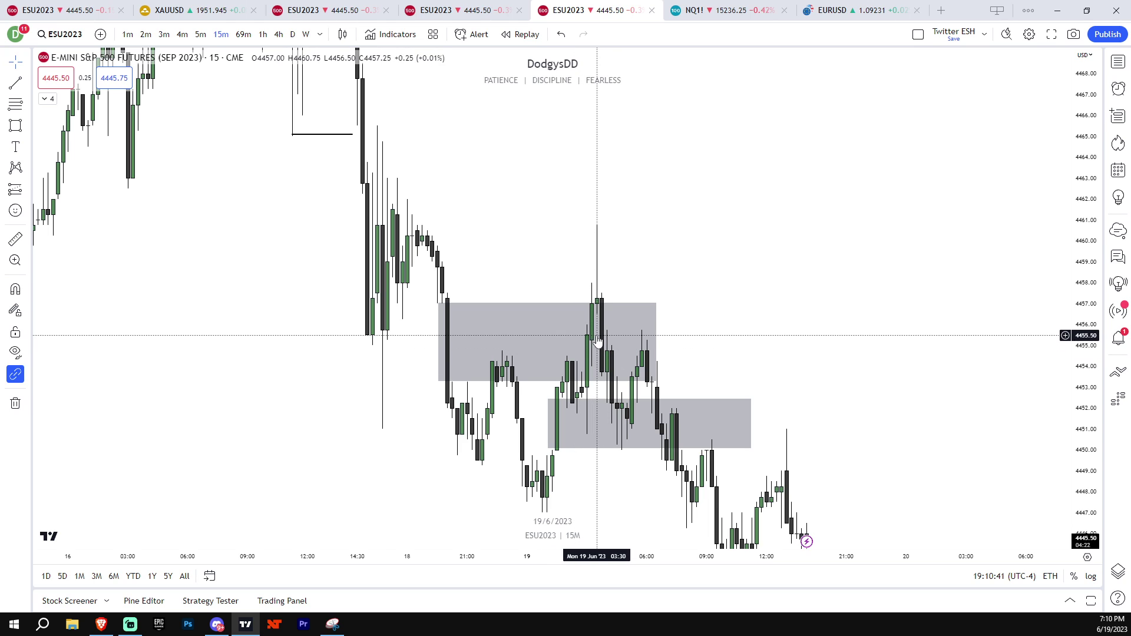
left_click(601, 305)
left_click(595, 273)
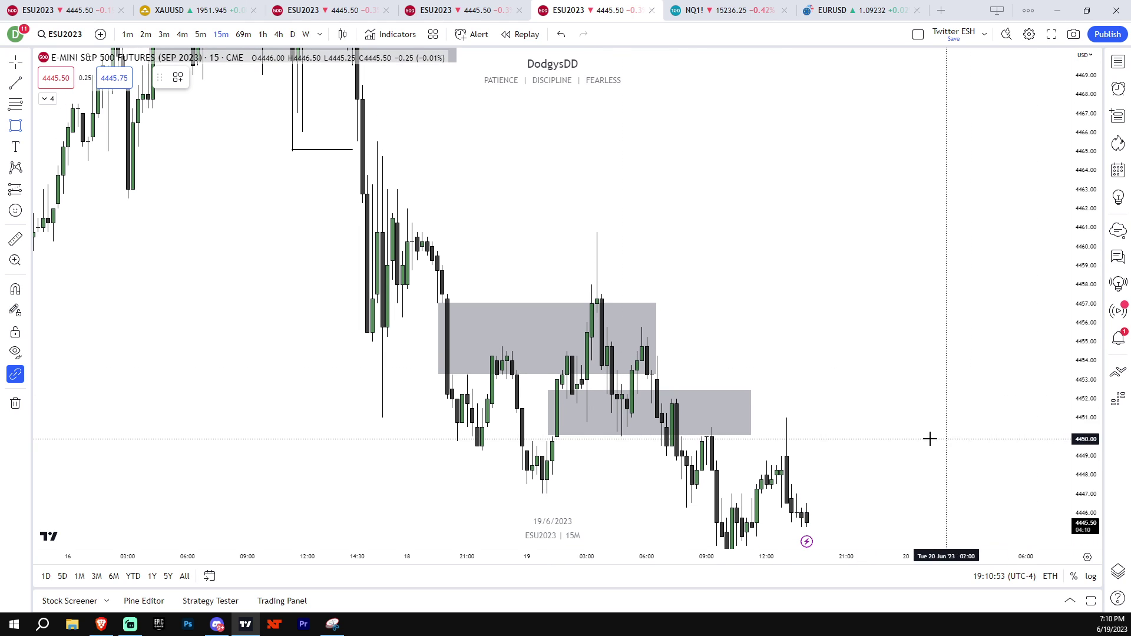
- Draw a trial rectangle from about 23:00 on 18 June to 09:45 on 19 June, between about 4449.50 and 4453.00, and delete it
left_click_drag(506, 381, 720, 449)
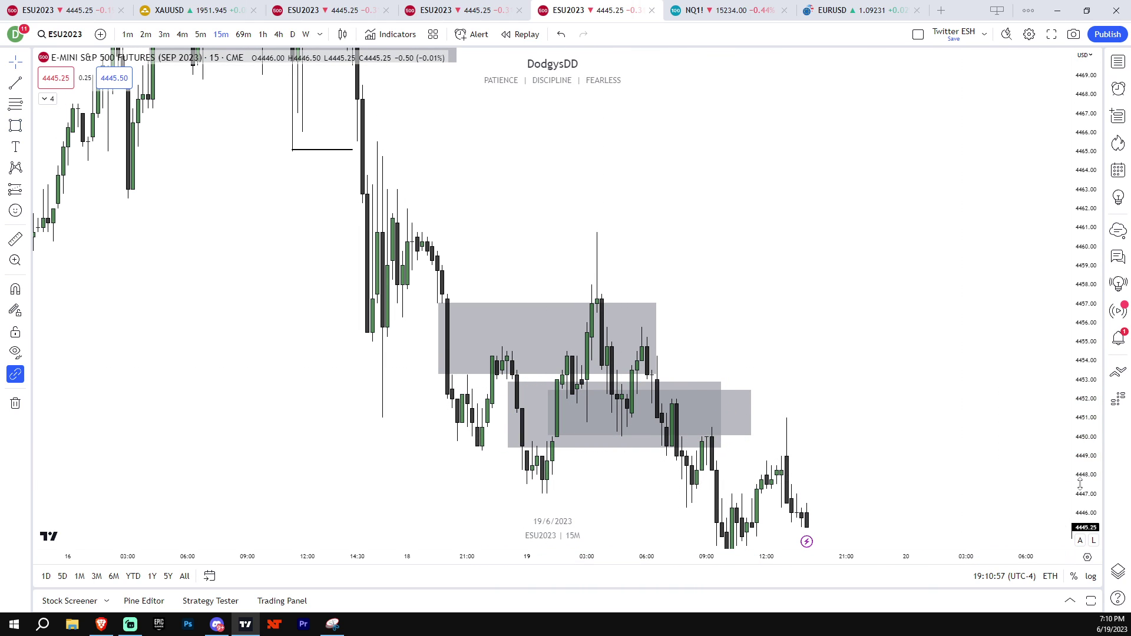
scroll(412, 383, "up", 2)
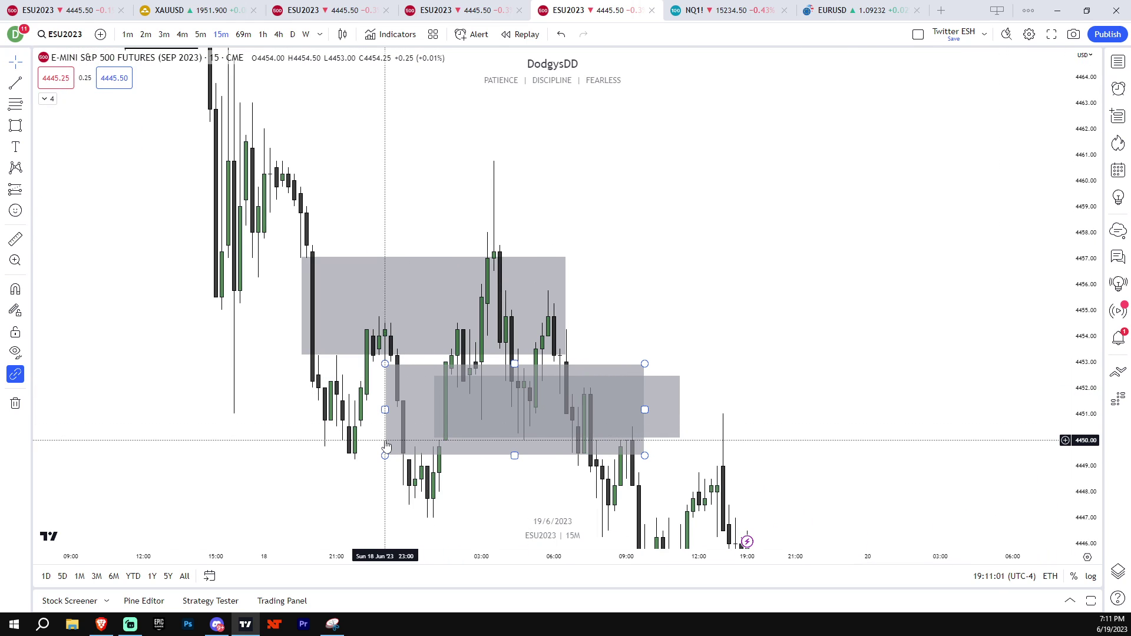
key("Delete")
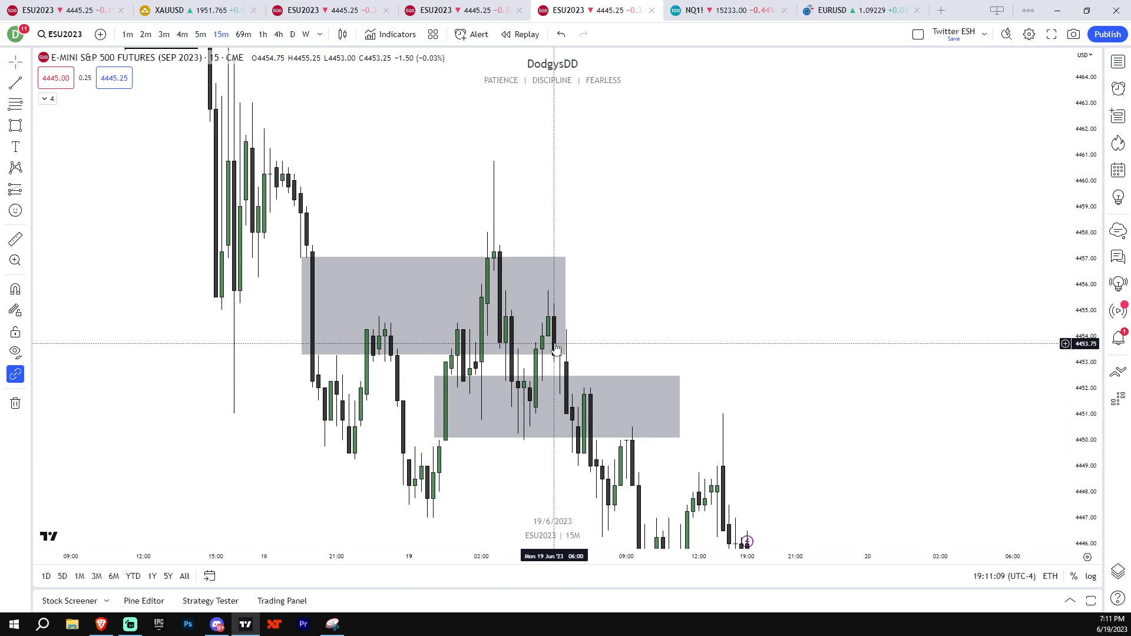
- Draw a trial rectangle inside the lower zone from about 04:45 to 10:00 on 19 June, between about 4450.50 and 4452.25, and delete it
scroll(820, 379, "up", 3)
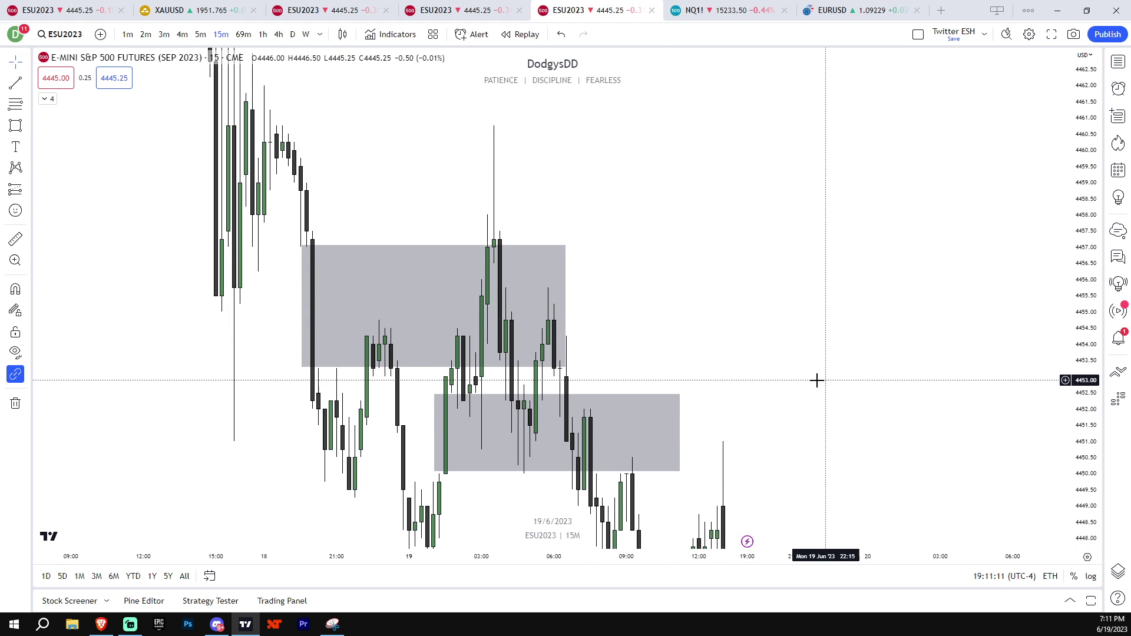
left_click_drag(1083, 355, 1083, 398)
left_click_drag(985, 368, 999, 362)
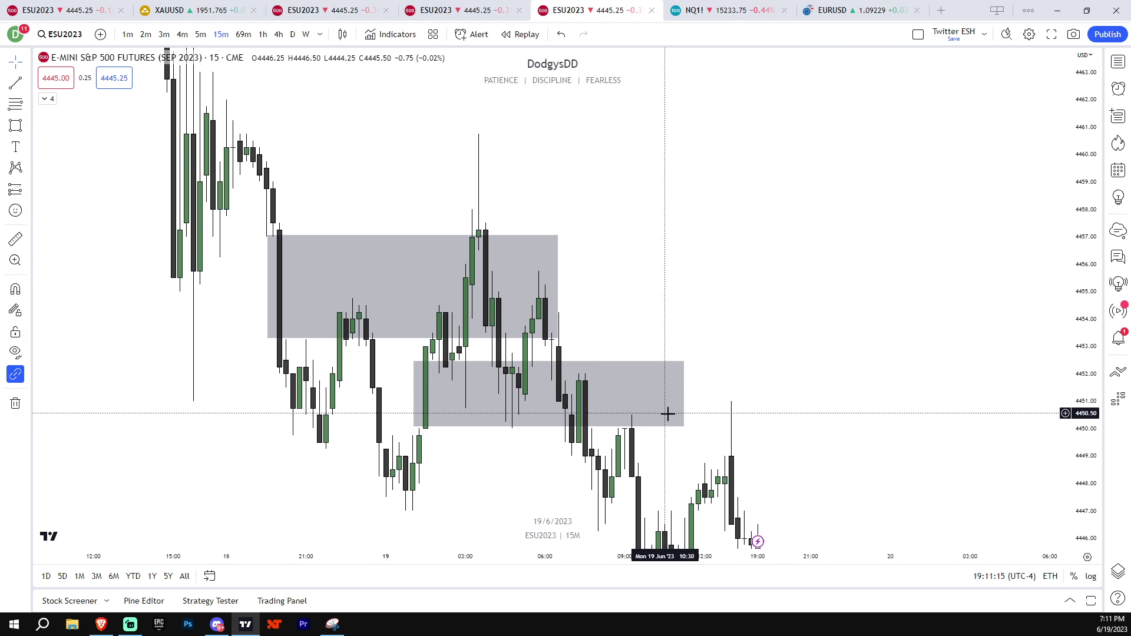
scroll(762, 391, "up", 1)
left_click_drag(1083, 448, 1083, 309)
left_click_drag(799, 417, 774, 358)
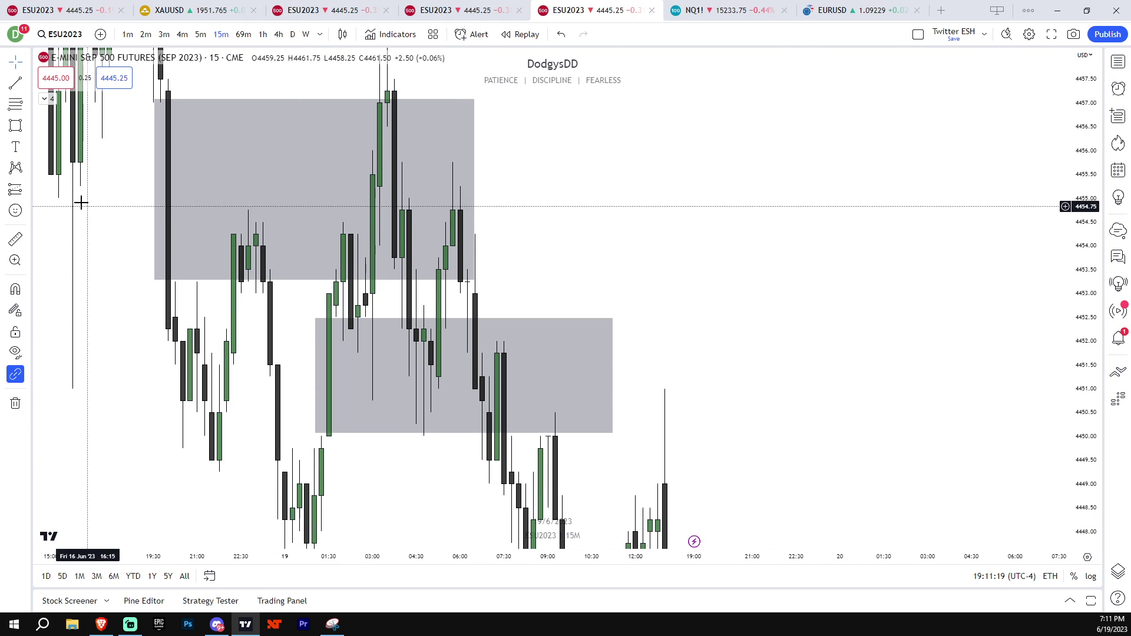
mouse_move(425, 330)
left_mouse_down()
mouse_move(538, 371)
mouse_move(576, 409)
left_mouse_up()
left_click_drag(1081, 372, 1081, 446)
left_click_drag(813, 438, 917, 415)
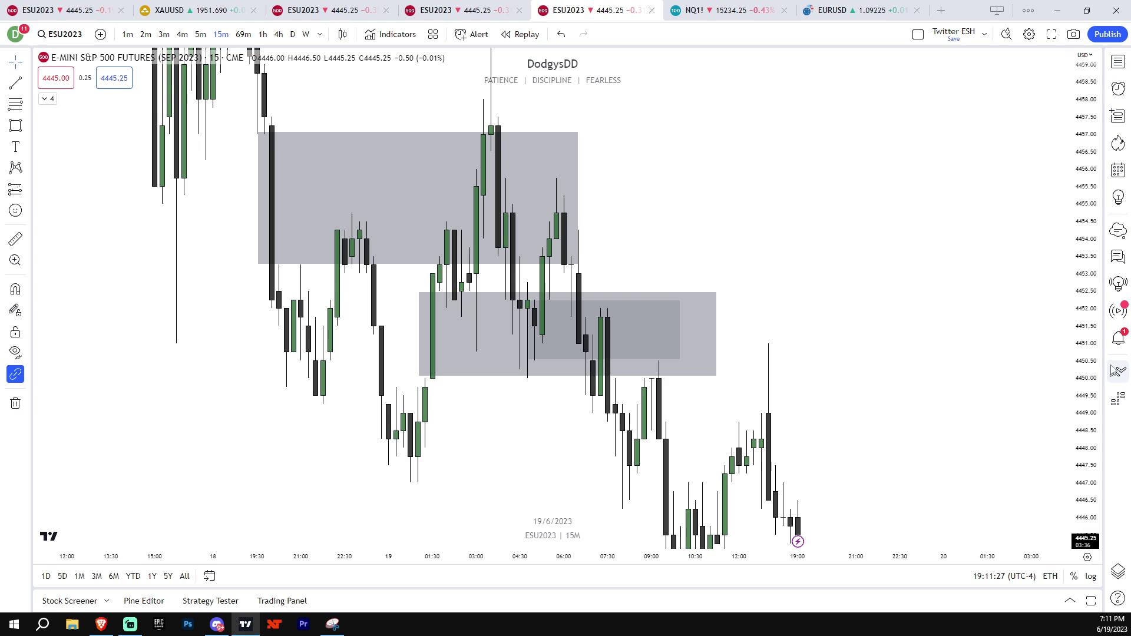
left_click_drag(1083, 336, 1083, 359)
key("Delete")
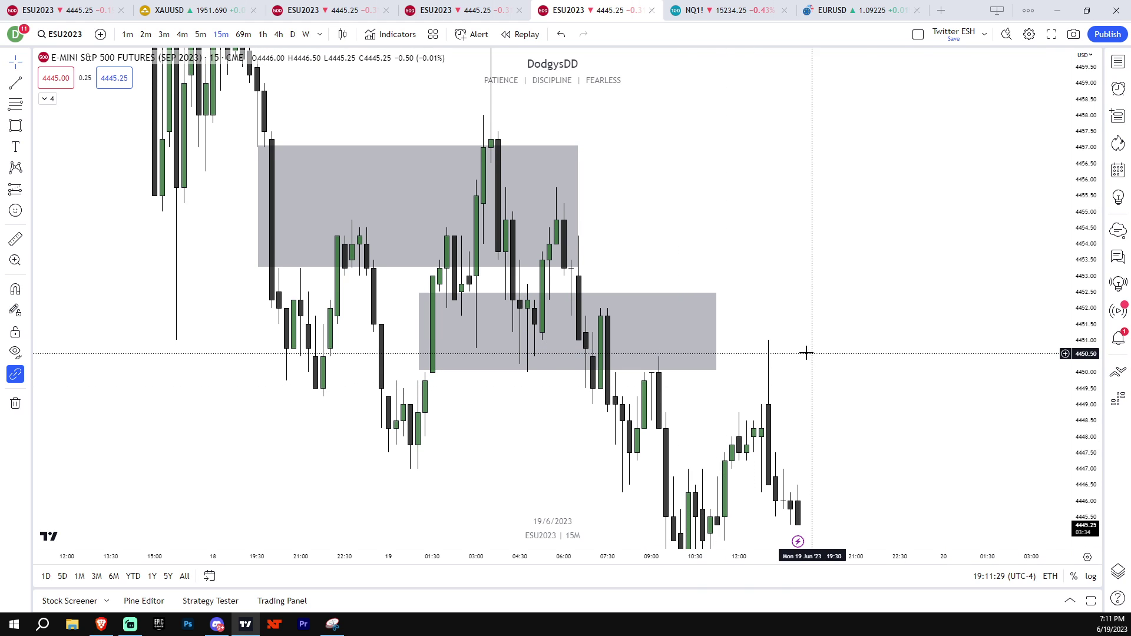
- Review the price action from the 19 June zones back to the 14–15 June decline and its trendline
scroll(819, 383, "down", 3)
left_click_drag(1080, 405, 1080, 471)
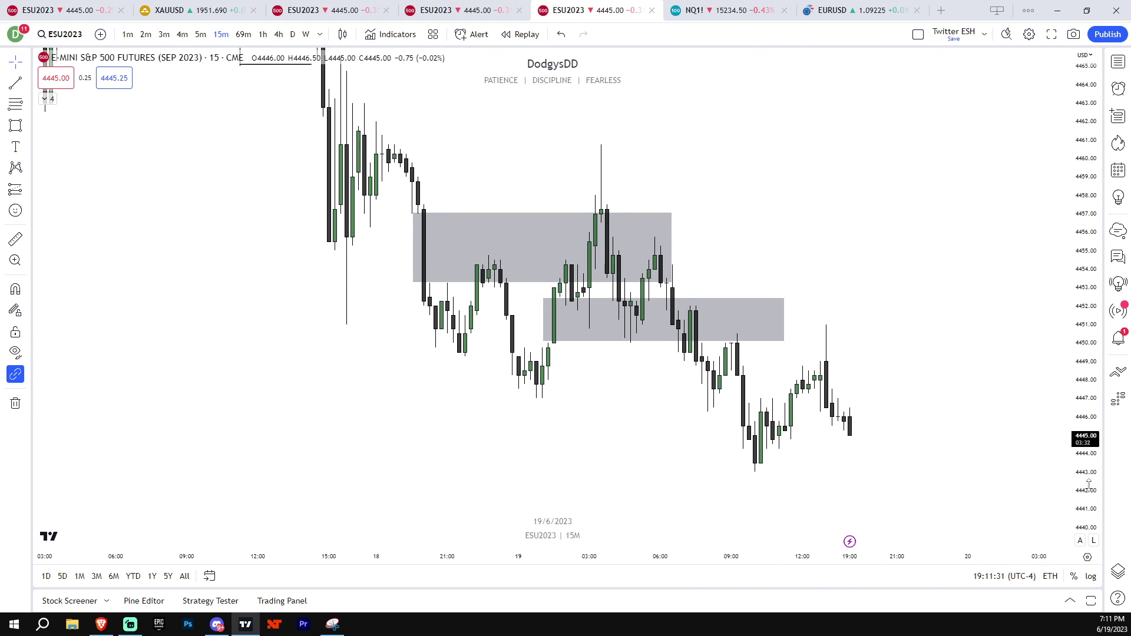
scroll(956, 423, "down", 1)
left_click_drag(1087, 419, 1087, 460)
left_click_drag(964, 403, 1043, 477)
scroll(971, 421, "down", 1)
scroll(854, 371, "down", 2)
left_click_drag(966, 303, 1075, 533)
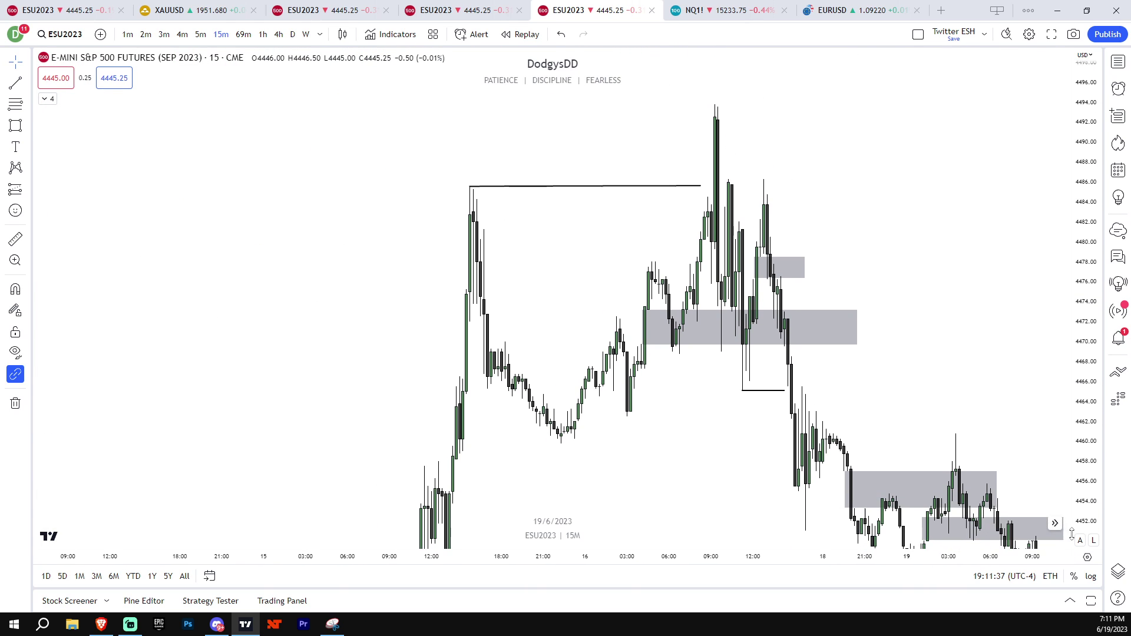
left_click_drag(893, 428, 952, 294)
scroll(825, 389, "up", 2)
left_click_drag(713, 460, 907, 241)
left_click_drag(759, 339, 812, 213)
left_click_drag(651, 354, 697, 331)
left_click_drag(1079, 457, 1019, 358)
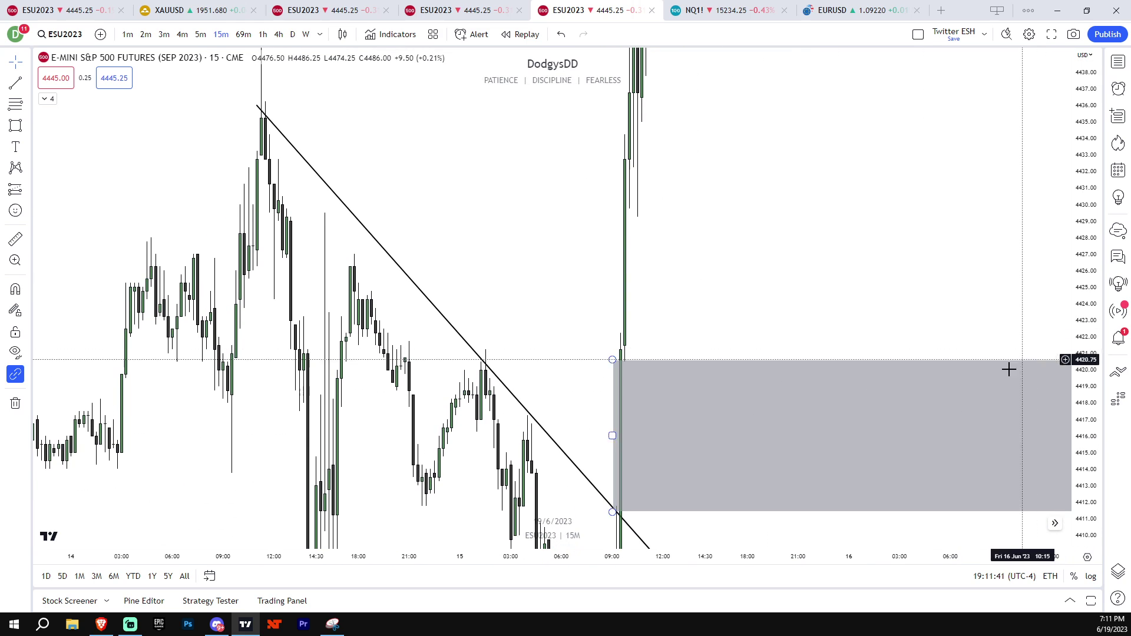
- Draw a trial rectangle from about 21:15 on 14 June to 00:30 on 15 June, between about 4415.50 and 4417.75
left_click_drag(757, 423, 808, 369)
scroll(265, 283, "up", 1)
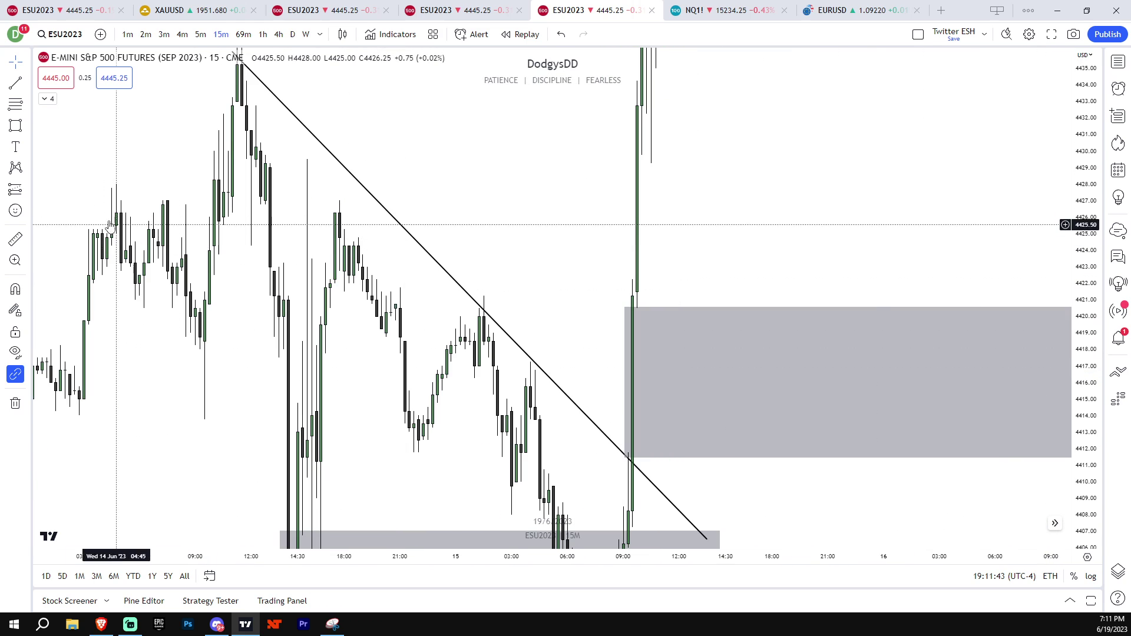
left_click_drag(400, 353, 465, 392)
left_click(465, 422)
scroll(466, 427, "up", 1)
left_click_drag(471, 433, 570, 452)
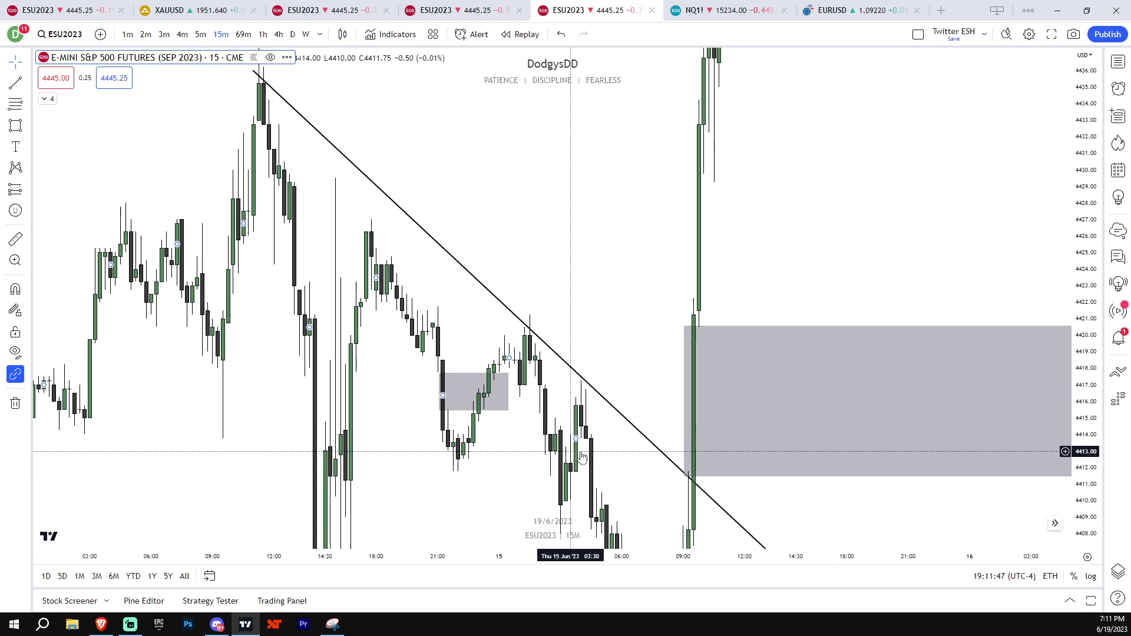
- Draw a second trial rectangle from about 20:30 on 14 June to 04:45 on 15 June, between 4418.50 and 4419.75, and delete both trial rectangles
left_click_drag(1084, 415, 1073, 377)
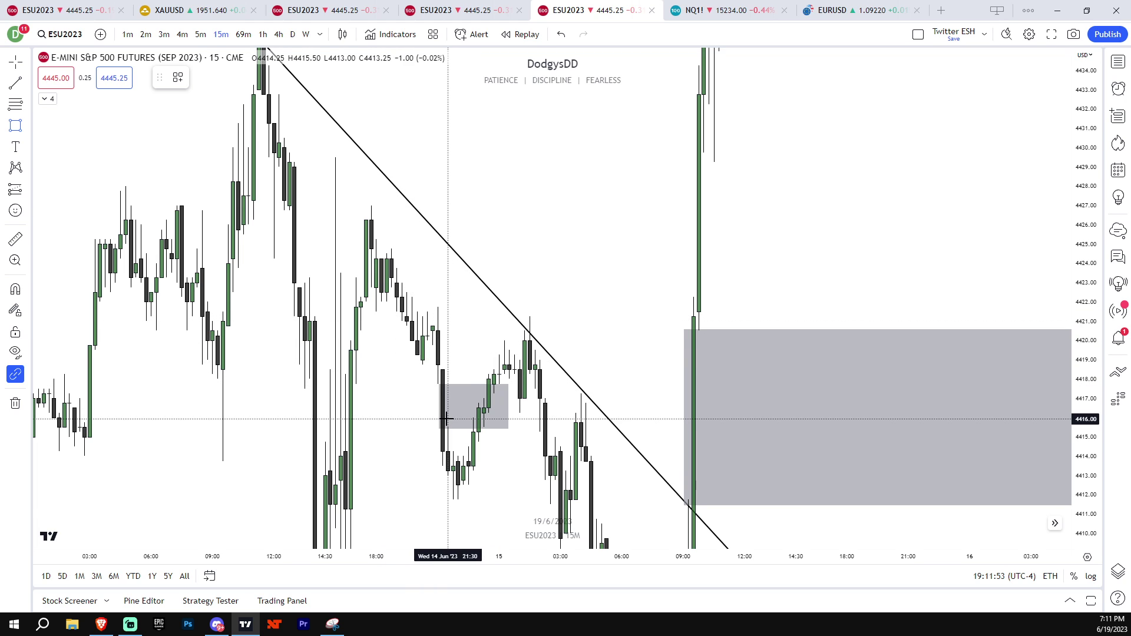
left_click_drag(433, 345, 595, 368)
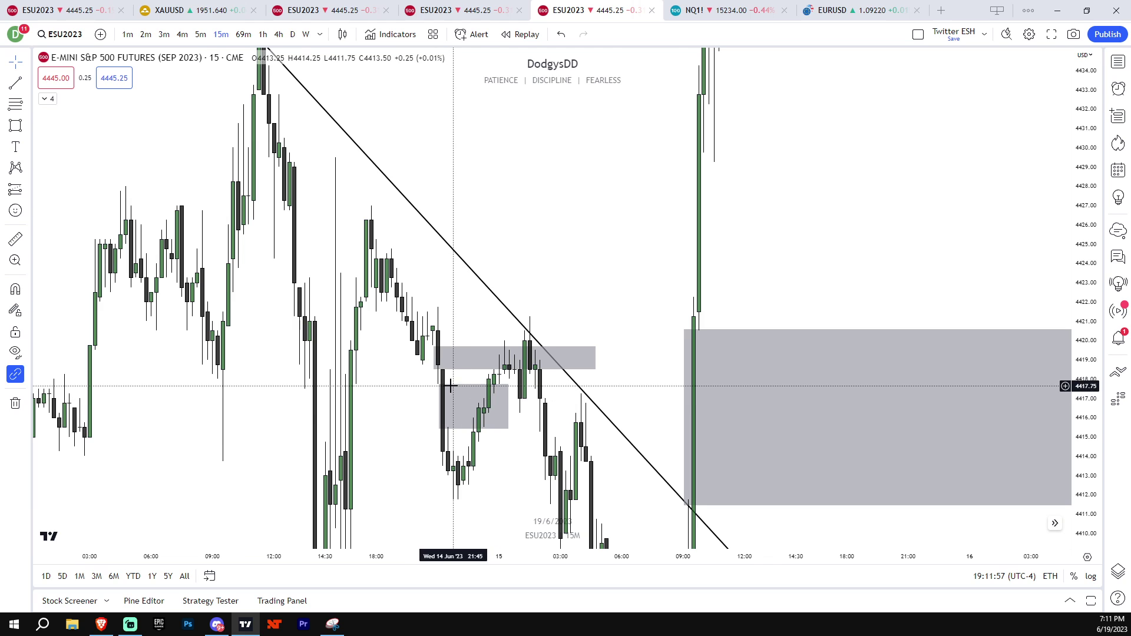
left_click_drag(1083, 418, 1083, 361)
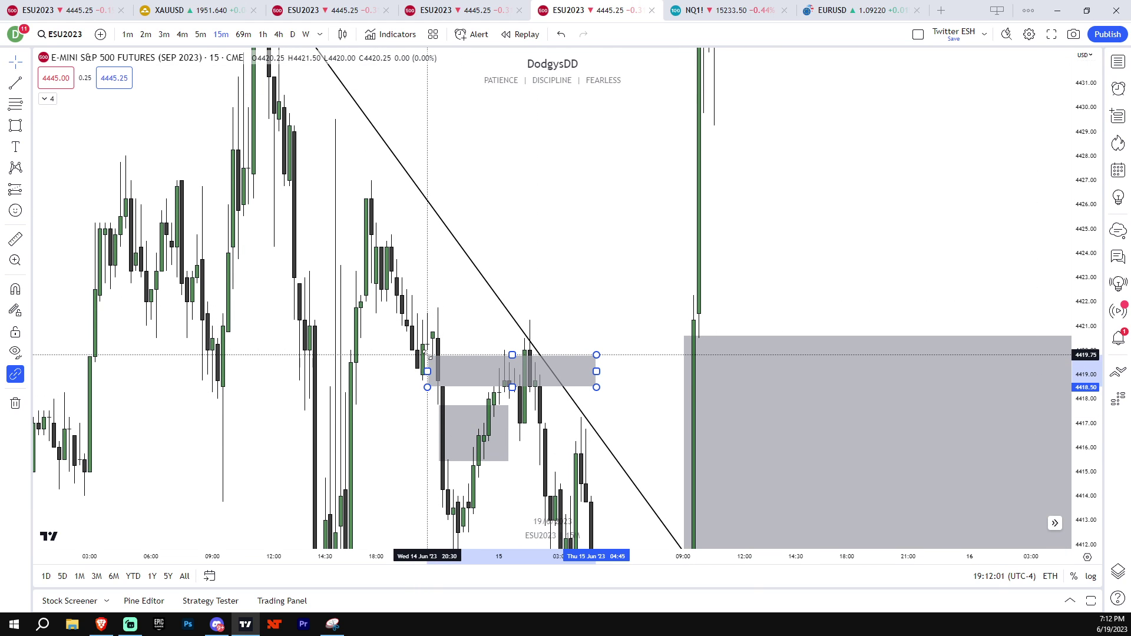
left_click(626, 354)
left_click_drag(1083, 429, 1083, 347)
left_click_drag(1083, 389, 1031, 507)
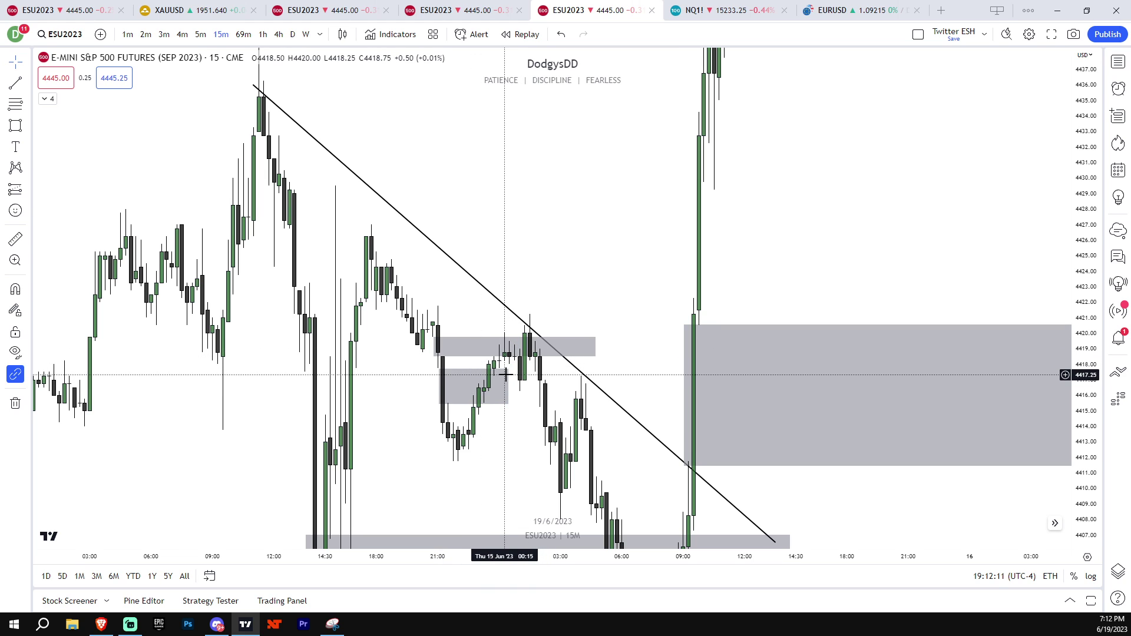
left_click_drag(510, 382, 690, 380)
- Draw a trial rectangle on 14 June from about 12:45 to 21:00, between about 4422.75 and 4426.75, and delete it
key("alt+shift+r")
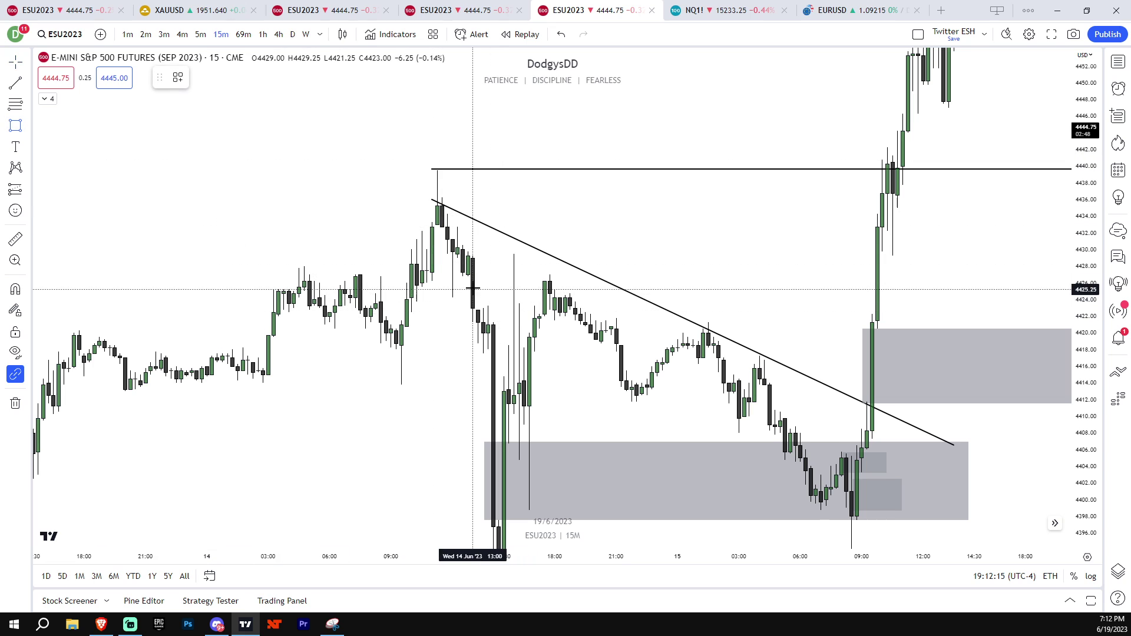
left_click_drag(467, 275, 611, 306)
left_click(616, 310)
left_click(618, 347)
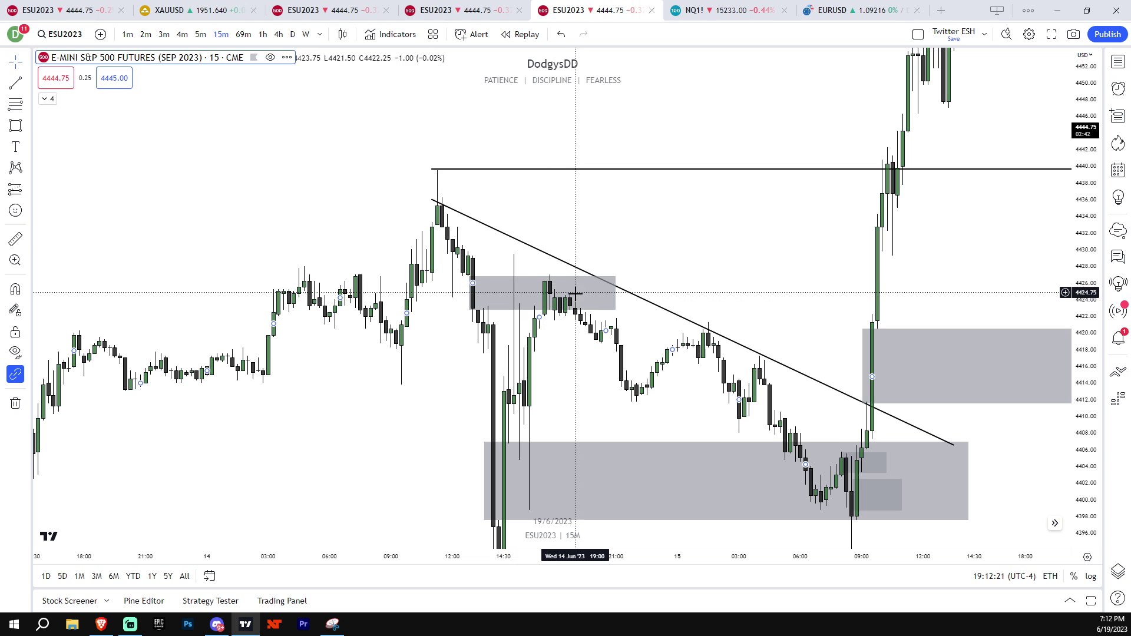
left_click(595, 308)
key("Delete")
left_click_drag(596, 308, 641, 253)
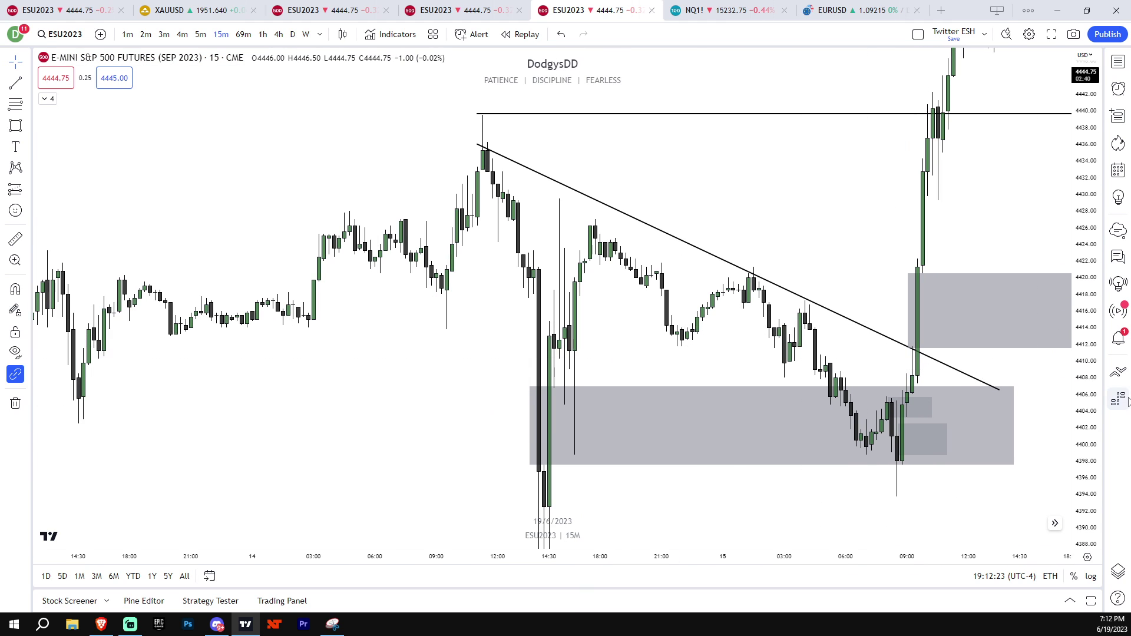
- Try stretching the wide lower zone back to 13 June, and reset its start to about 13:00 on 14 June and its top to 4406.50
left_click_drag(1105, 401, 1042, 514)
left_click_drag(986, 450, 1049, 452)
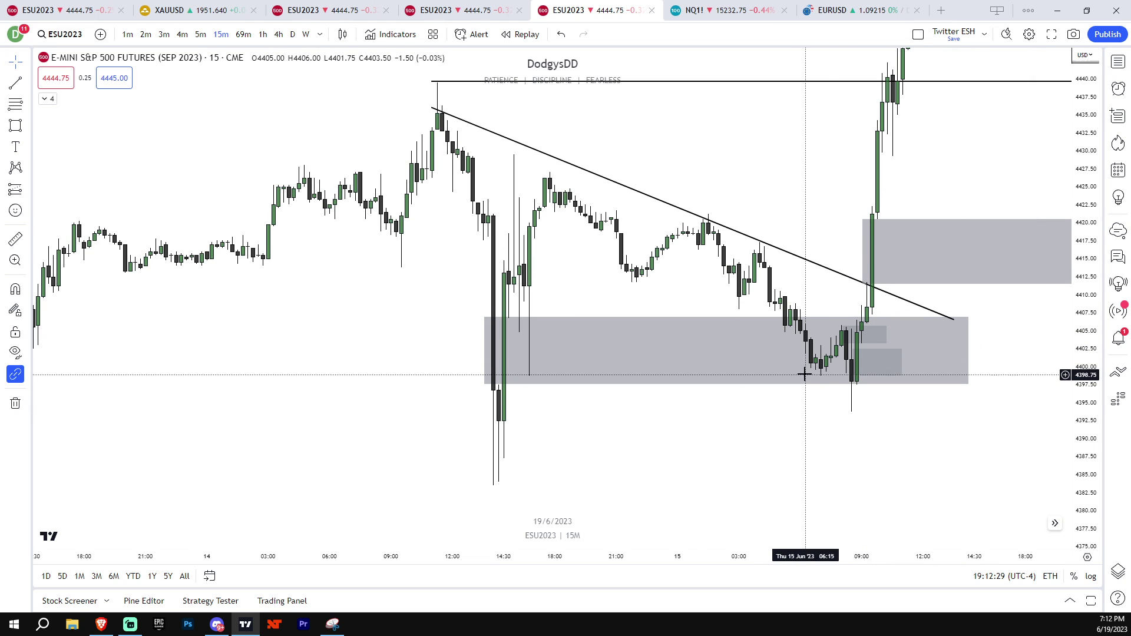
left_click_drag(1076, 401, 1072, 364)
left_click_drag(851, 401, 774, 401)
scroll(760, 402, "up", 1)
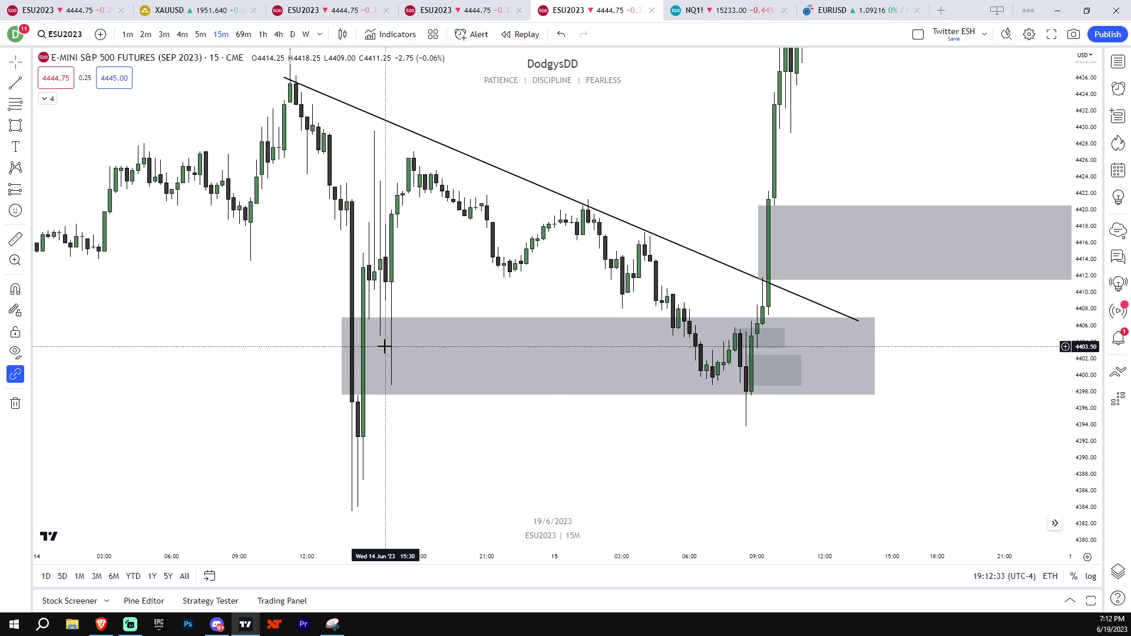
scroll(413, 382, "down", 3)
left_click(571, 356)
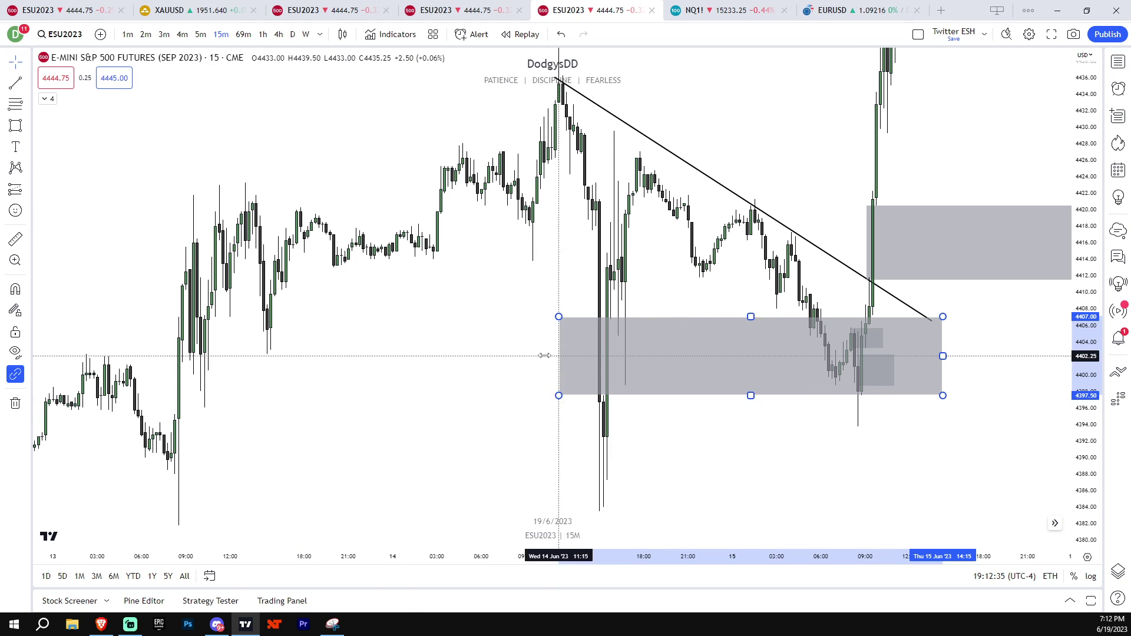
left_click_drag(571, 356, 170, 356)
left_click_drag(171, 317, 171, 361)
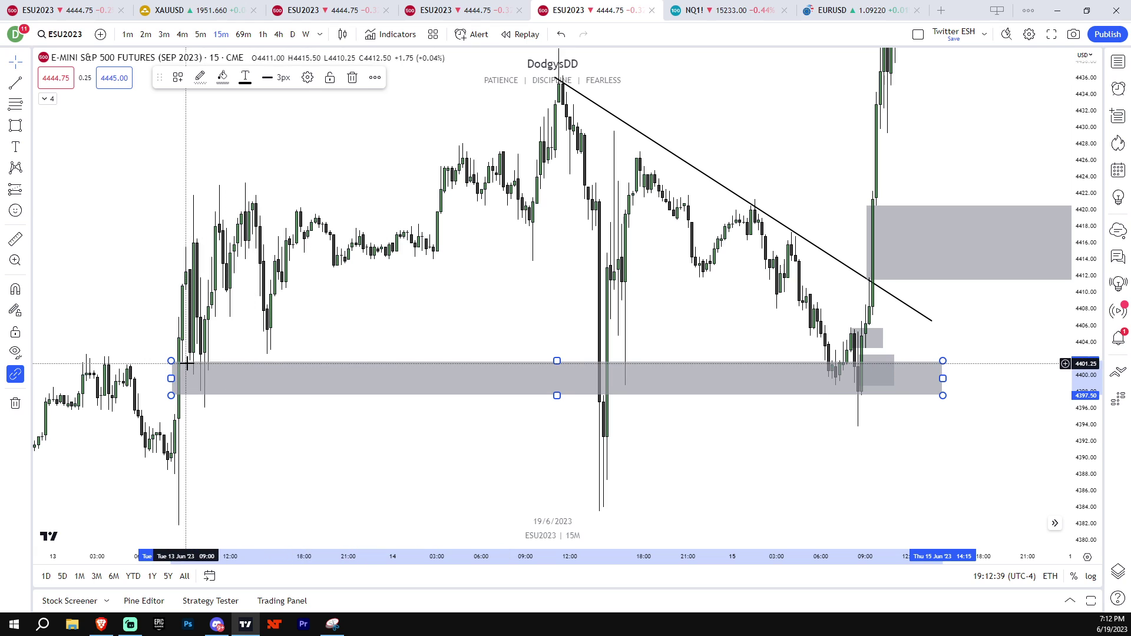
left_click_drag(170, 360, 584, 320)
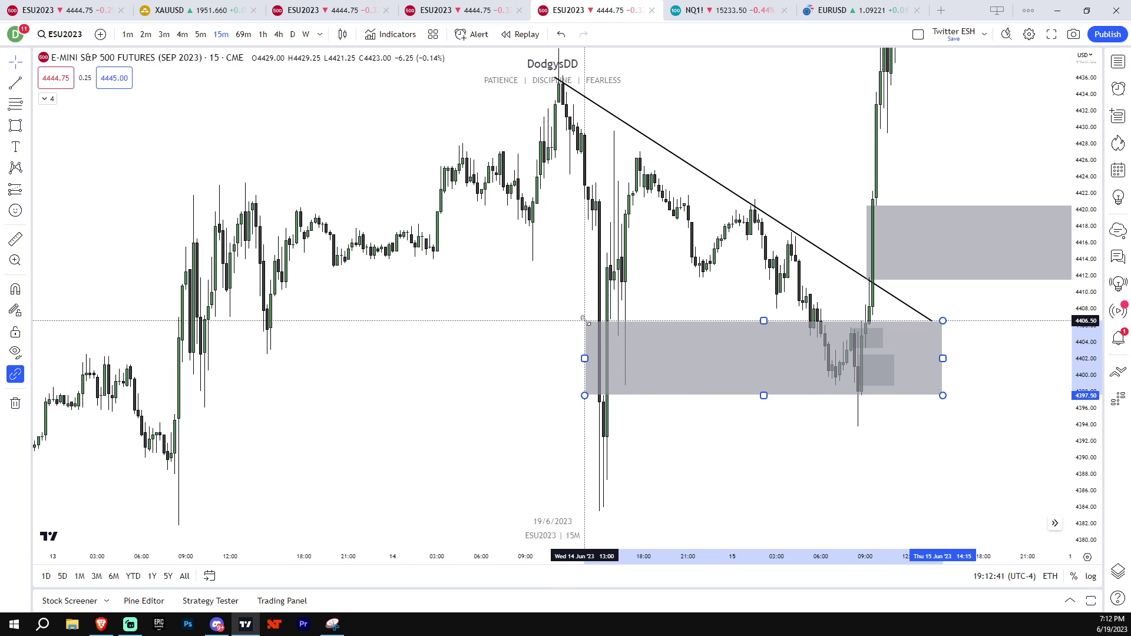
left_click(699, 452)
- Draw a rectangle on 13 June from about 08:00 to 14:45, between about 4395.25 and 4401.50
left_click_drag(603, 465, 808, 402)
scroll(548, 430, "up", 2)
left_click_drag(548, 430, 790, 399)
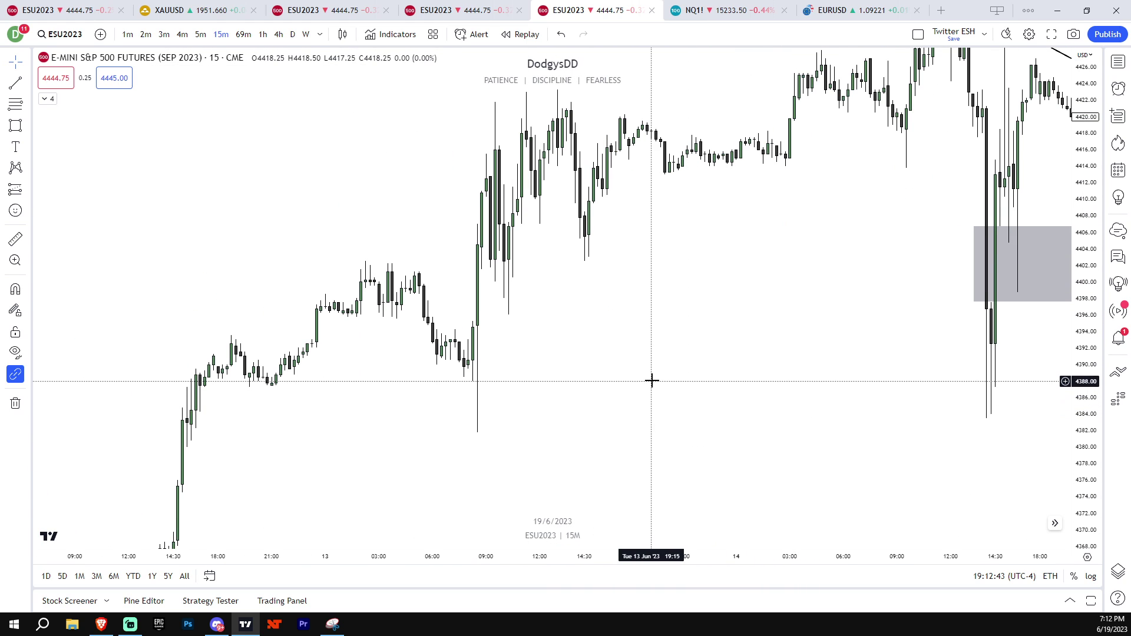
scroll(651, 380, "up", 1)
left_click(15, 125)
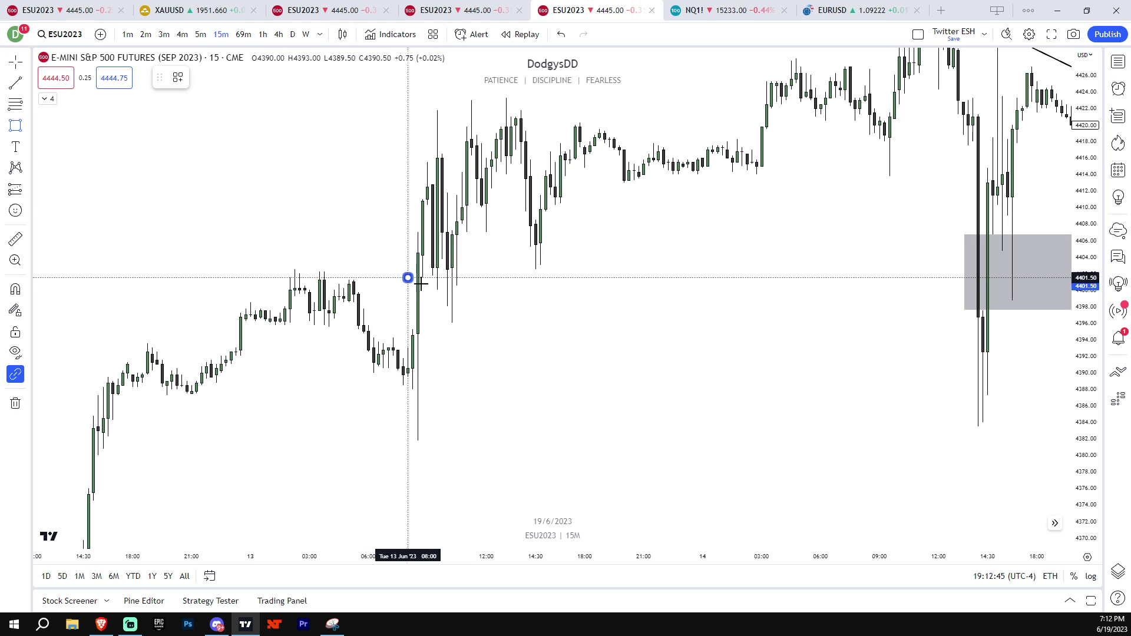
left_click_drag(408, 278, 538, 328)
left_click(589, 353)
- Add a Fibonacci retracement on 13 June from the 08:30 low at 4382.00 to 4421.75 at 13:45
scroll(598, 356, "left", 5)
left_click_drag(1073, 496, 1073, 443)
left_click_drag(705, 463, 677, 416)
scroll(677, 416, "up", 1)
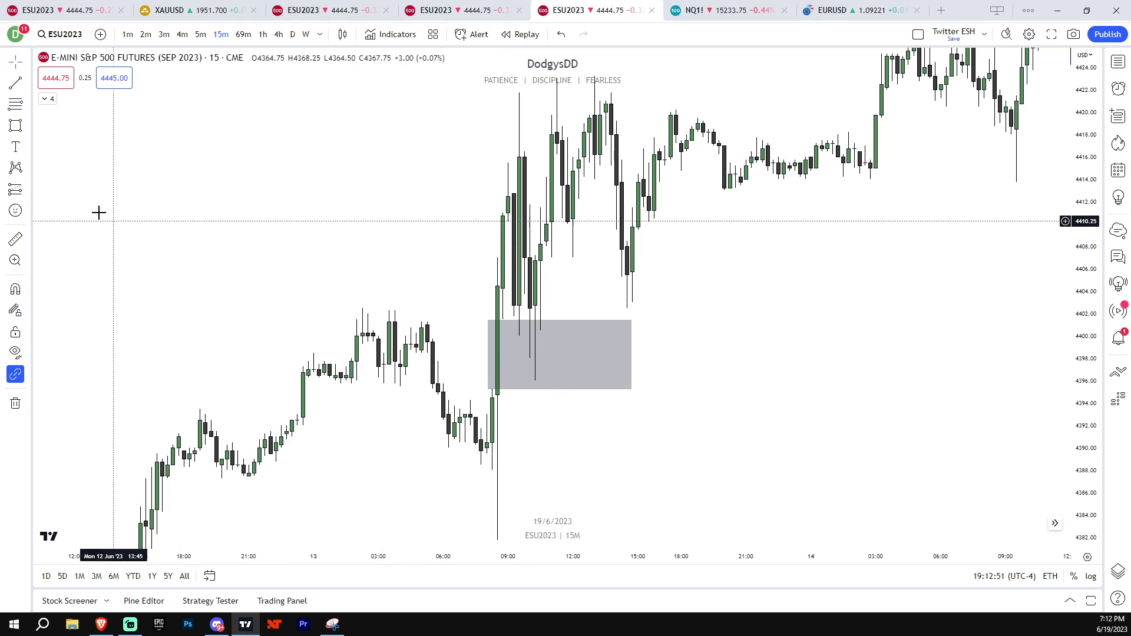
left_click_drag(1078, 278, 1058, 371)
key("alt+f")
left_click(497, 479)
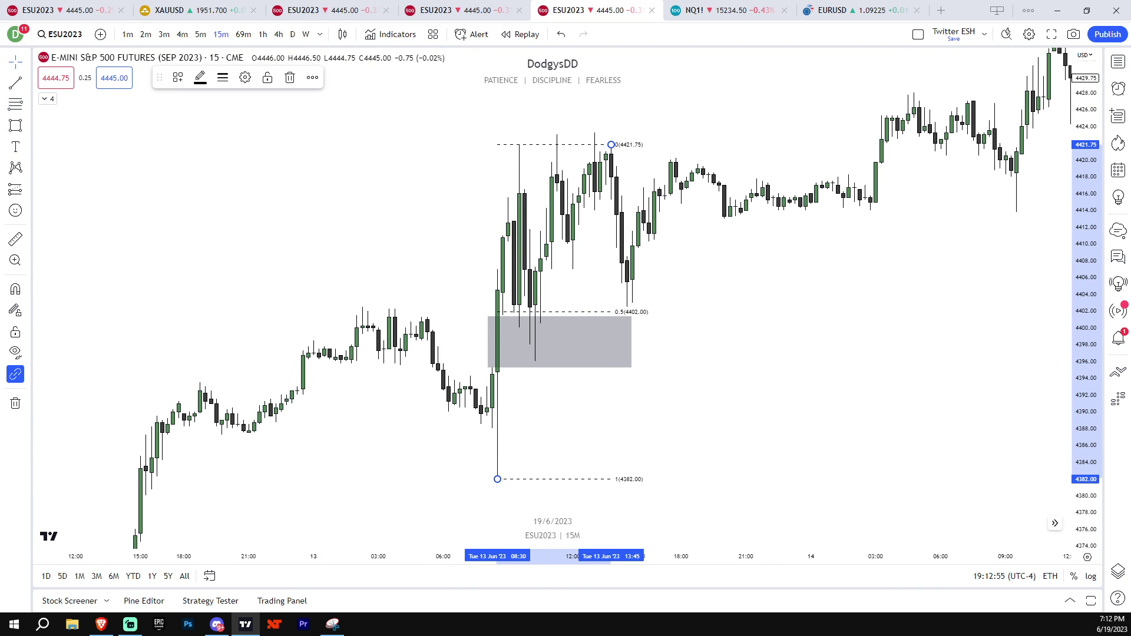
- Draw a trial rectangle above the 0.5 level from about 08:15 to 13:00 on 13 June, between about 4407.00 and 4410.25, and delete it
left_click(16, 125)
left_click_drag(492, 241, 594, 269)
left_click(572, 285)
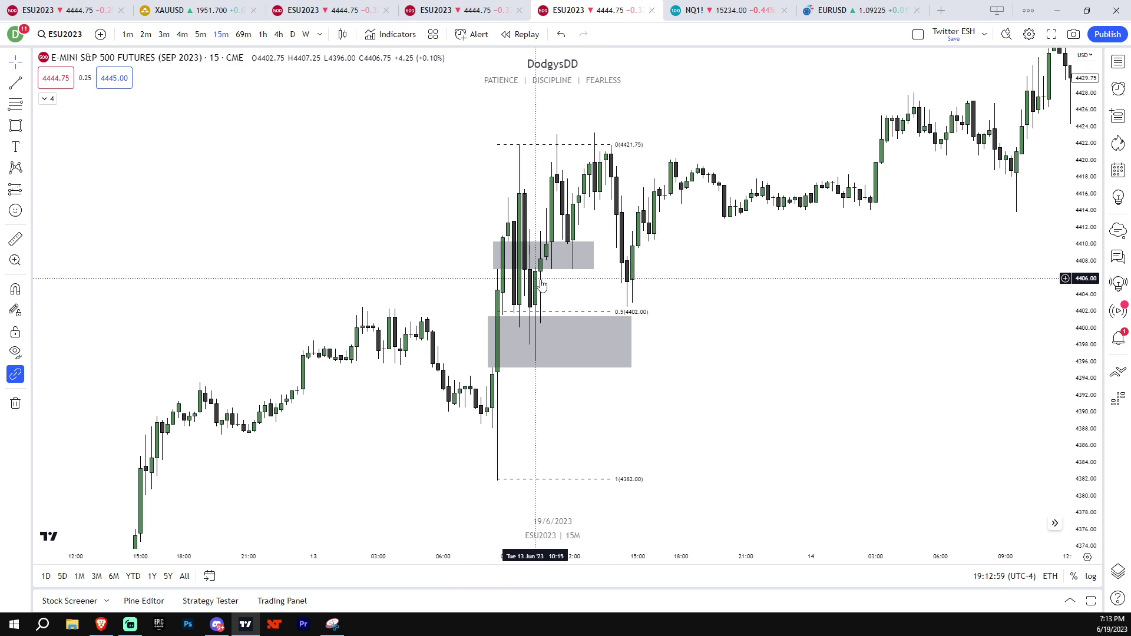
key("Delete")
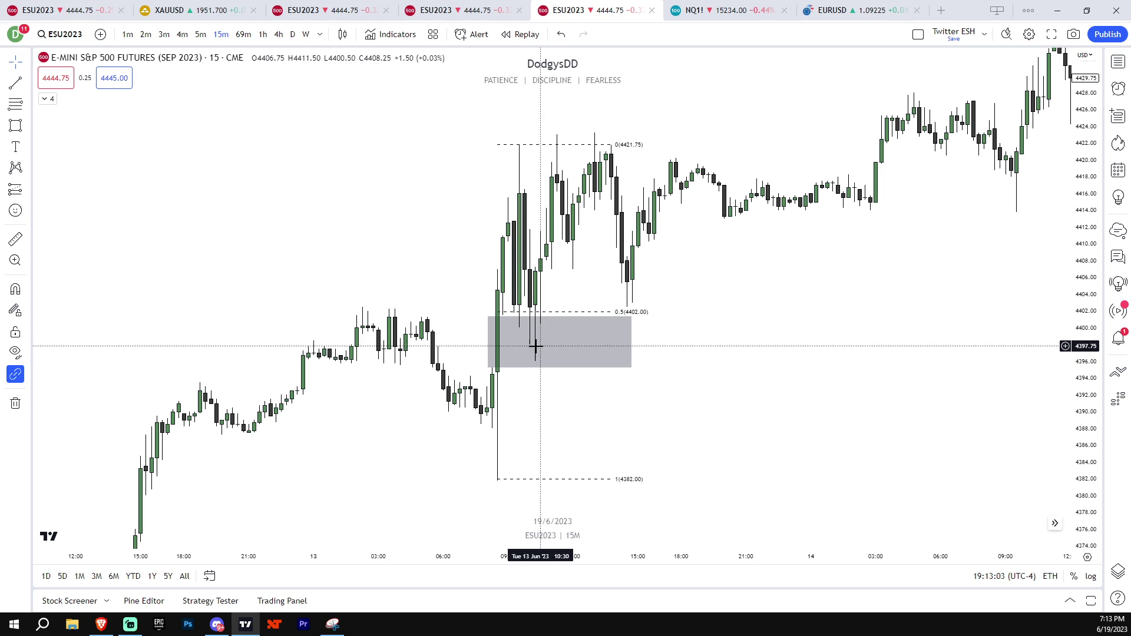
- Draw a large rectangle from 10:45 on 9 June to 15:45 on 12 June, between 4351.75 and 4359.75
left_click_drag(1081, 354, 1076, 476)
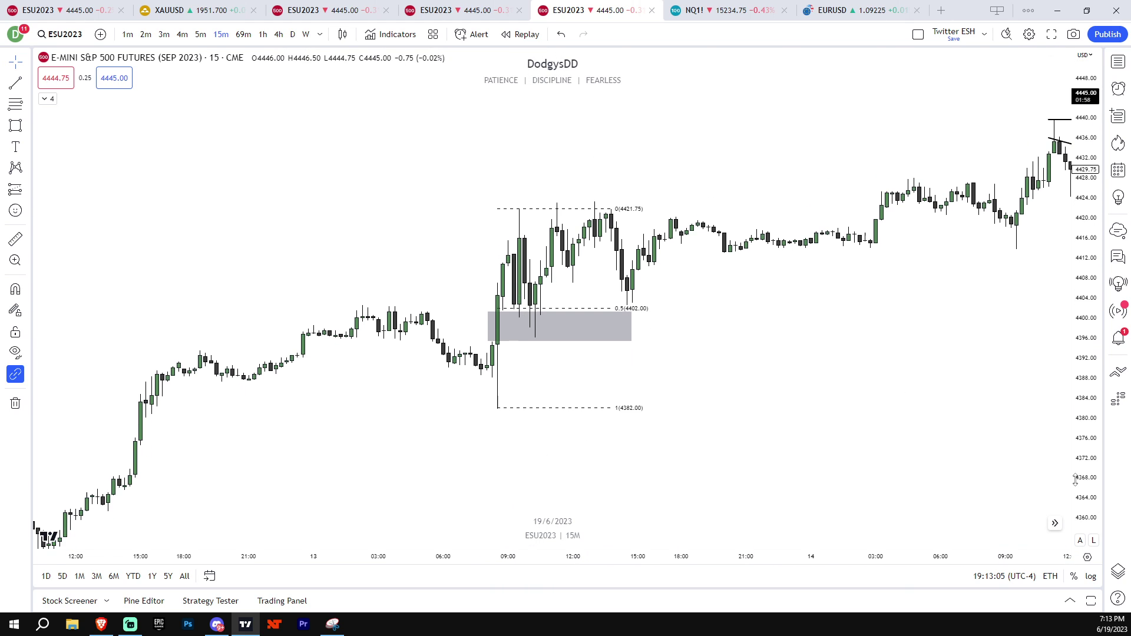
scroll(875, 437, "down", 3)
scroll(640, 493, "down", 2)
left_click_drag(639, 492, 866, 381)
left_click_drag(1081, 367, 1082, 254)
scroll(849, 480, "up", 2)
left_click_drag(827, 473, 798, 459)
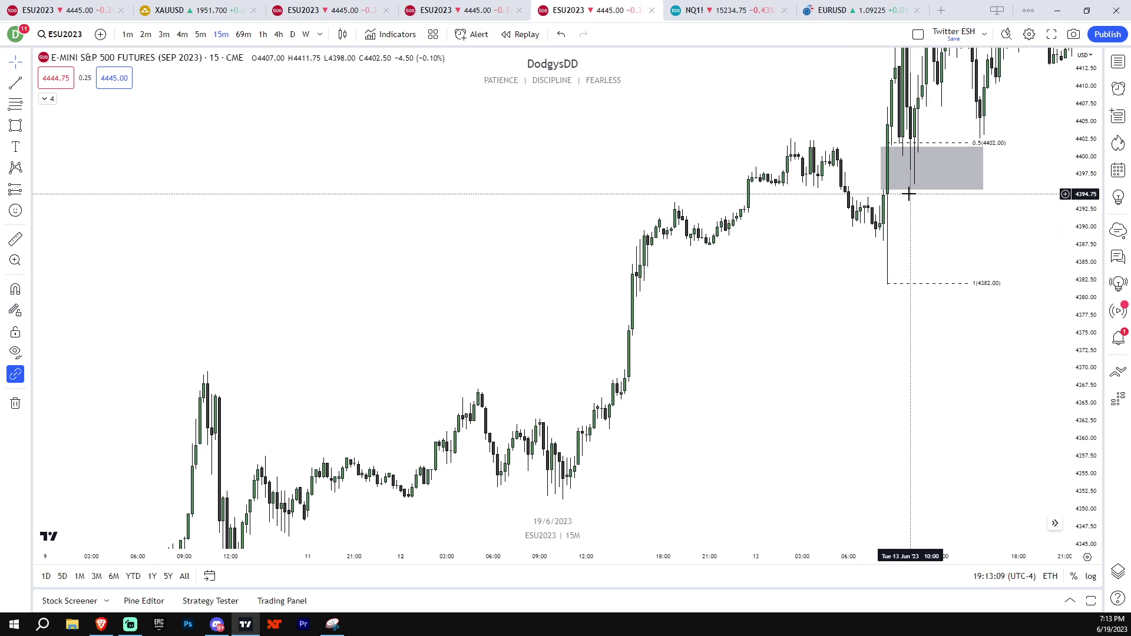
left_click_drag(661, 478, 754, 356)
scroll(769, 356, "up", 2)
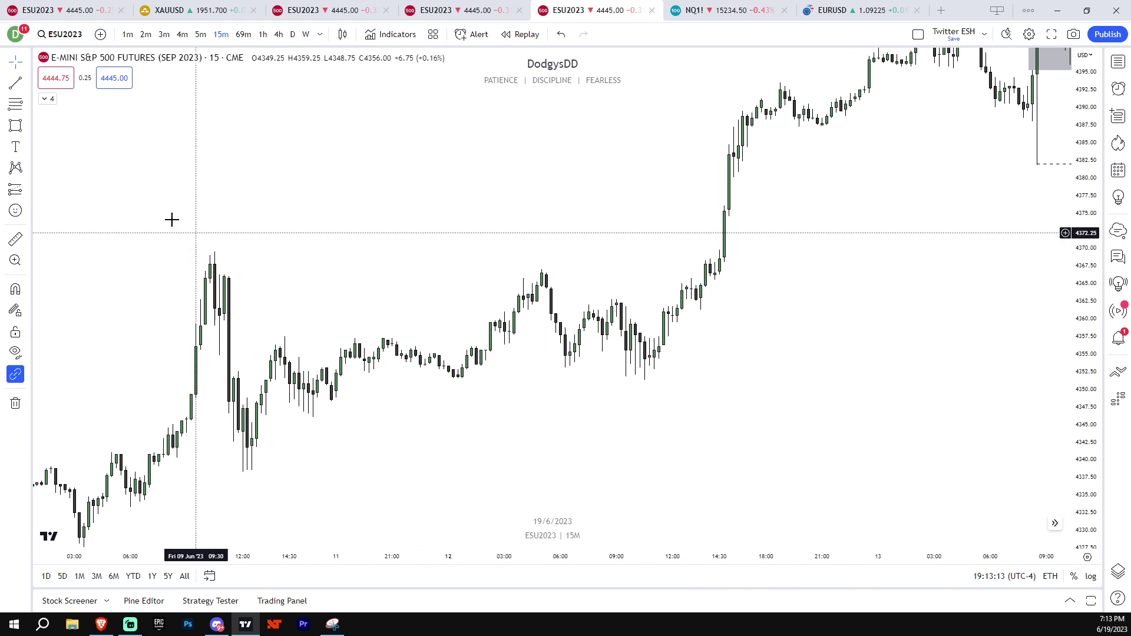
left_click_drag(220, 320, 742, 379)
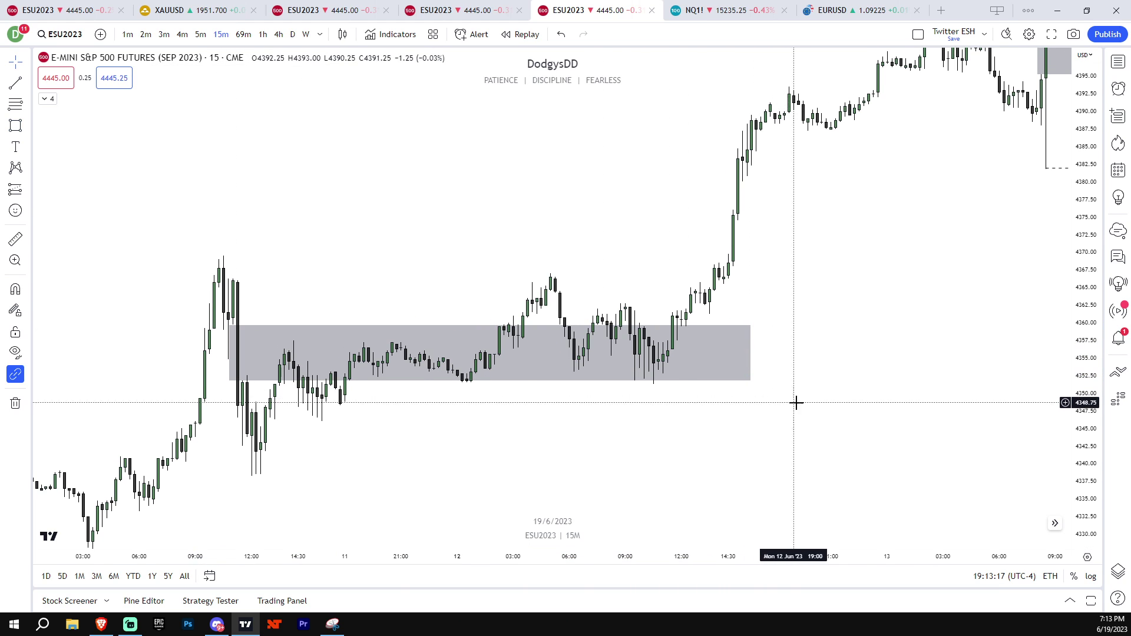
- Examine how the candles from 9 to 12 June trade inside the large zone
scroll(796, 403, "down", 1)
left_click_drag(1082, 460, 1081, 396)
left_click_drag(981, 405, 1004, 367)
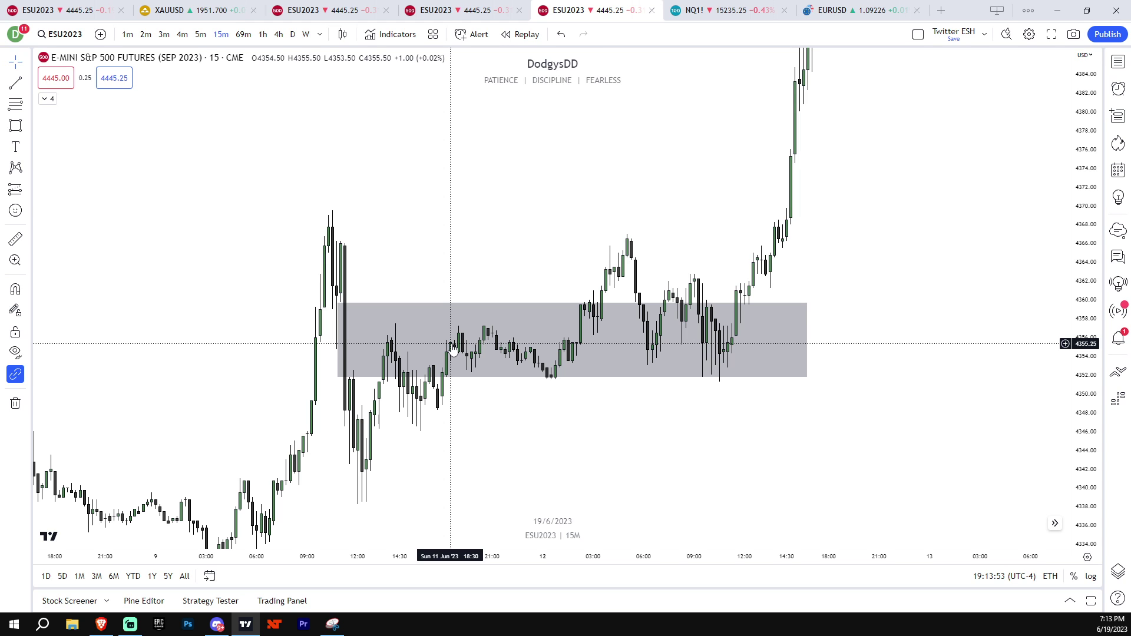
left_click_drag(1099, 415, 1081, 373)
left_click_drag(854, 403, 852, 375)
left_click_drag(547, 401, 541, 373)
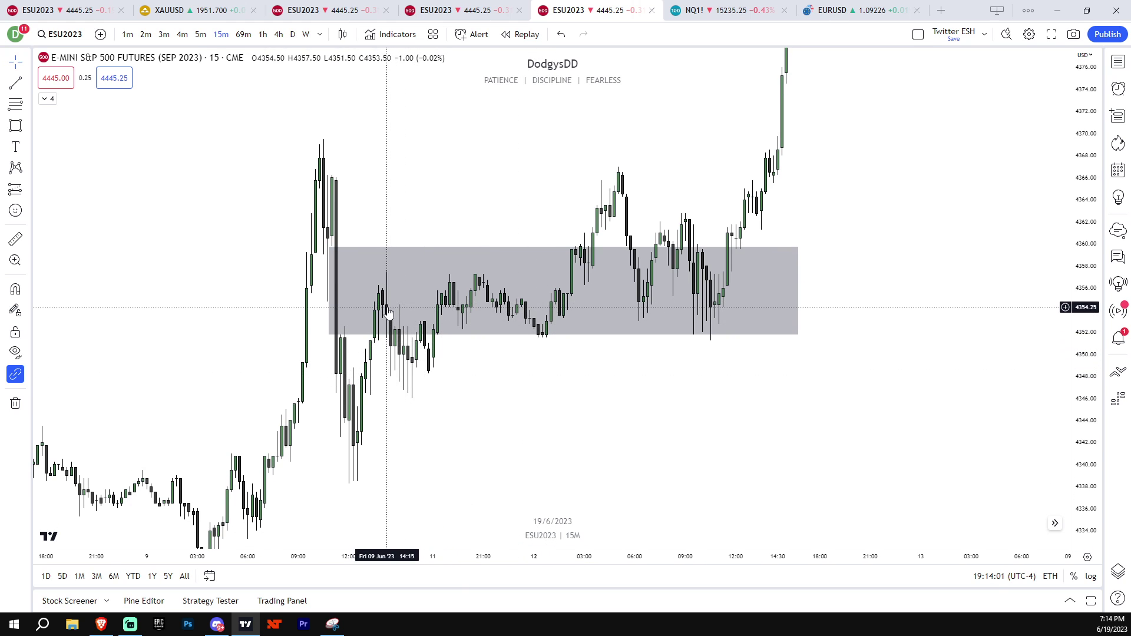
left_click_drag(1082, 412, 1082, 339)
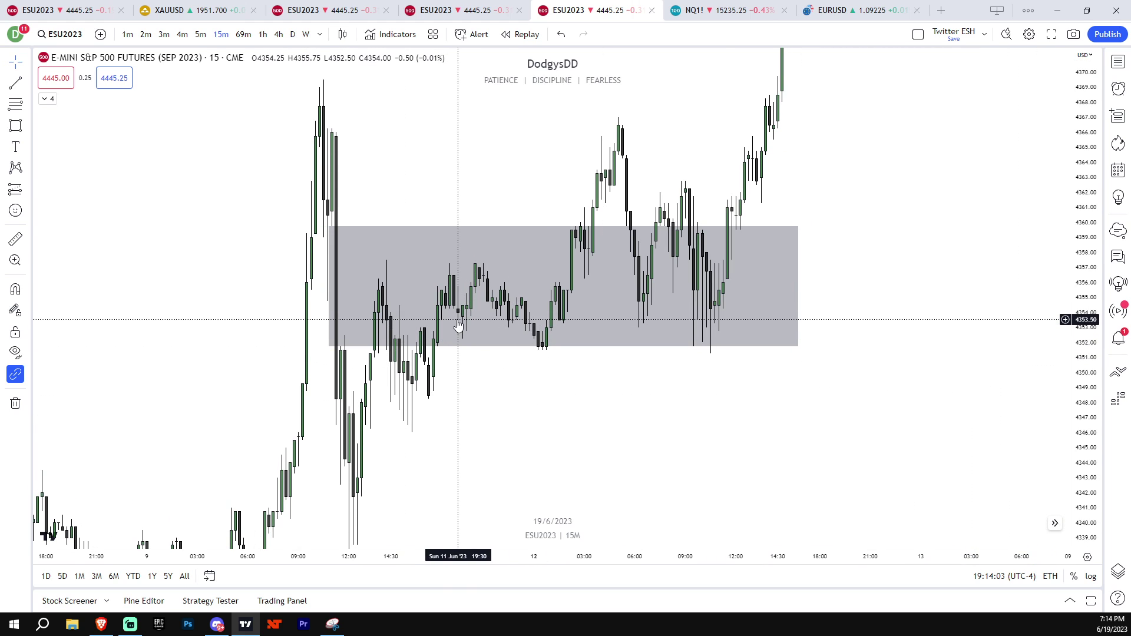
- Draw a small rectangle inside the large zone from about 20:45 on 11 June to 00:30 on 12 June, between about 4355.50 and 4356.00
left_click_drag(1081, 413, 1052, 292)
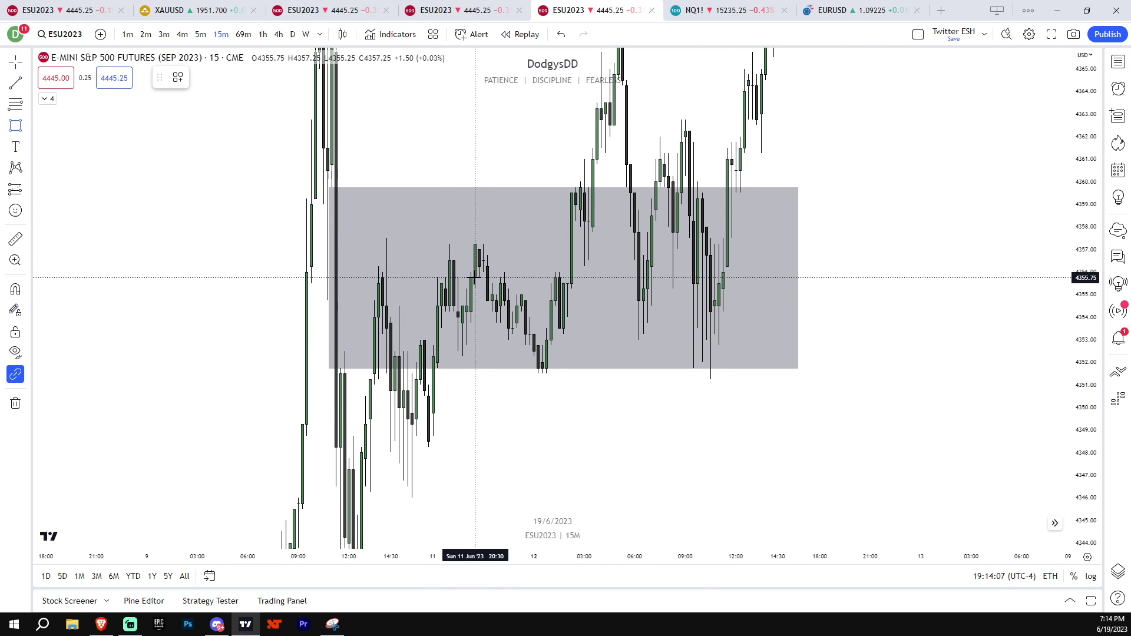
left_click_drag(479, 271, 542, 286)
left_click(219, 79)
left_click(270, 300)
- Lower the fill opacity of the large 9–12 June zone
left_click(540, 189)
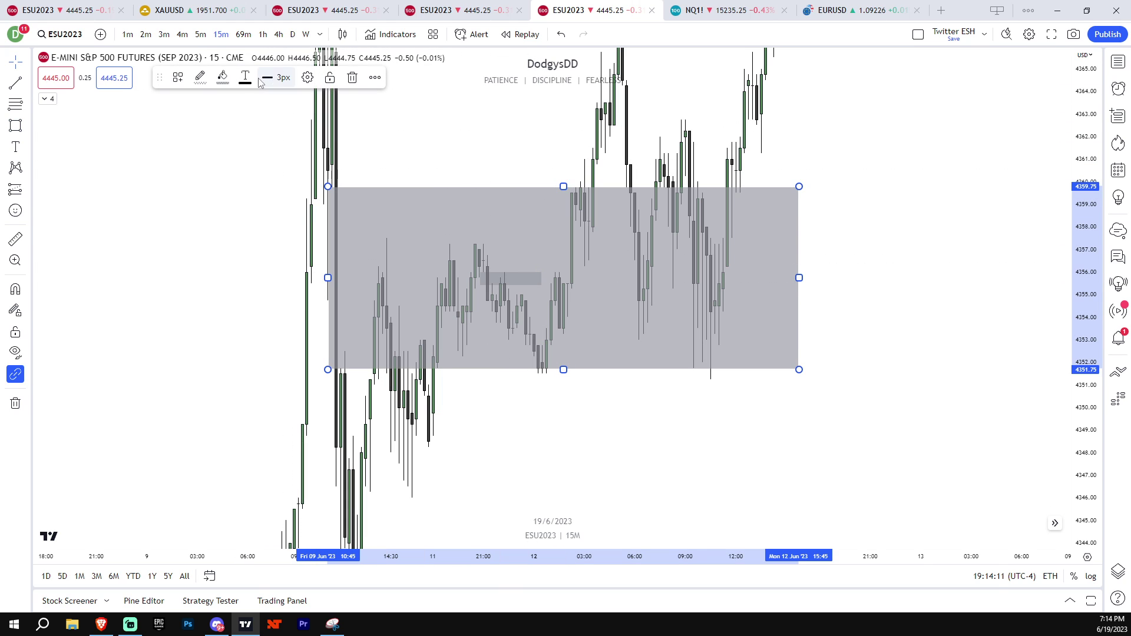
left_click(222, 77)
left_click_drag(278, 259, 252, 261)
left_click(528, 396)
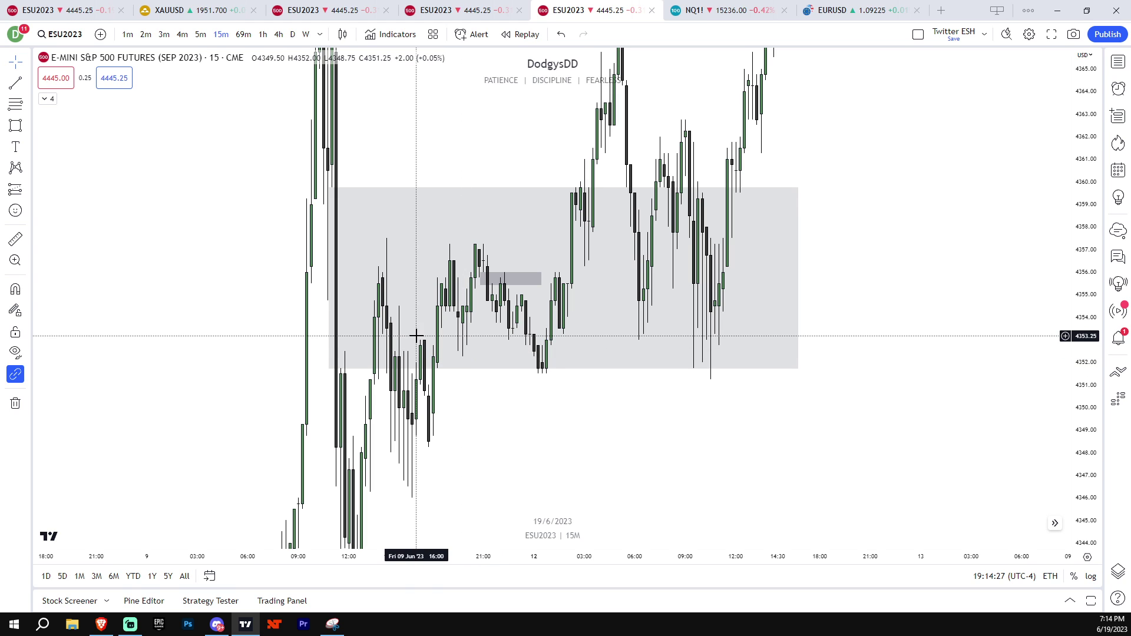
- Draw a rectangle from about 18:00 on 11 June to 03:45 on 12 June, between about 4350.75 and 4351.75, and delete the large zone
left_click(24, 126)
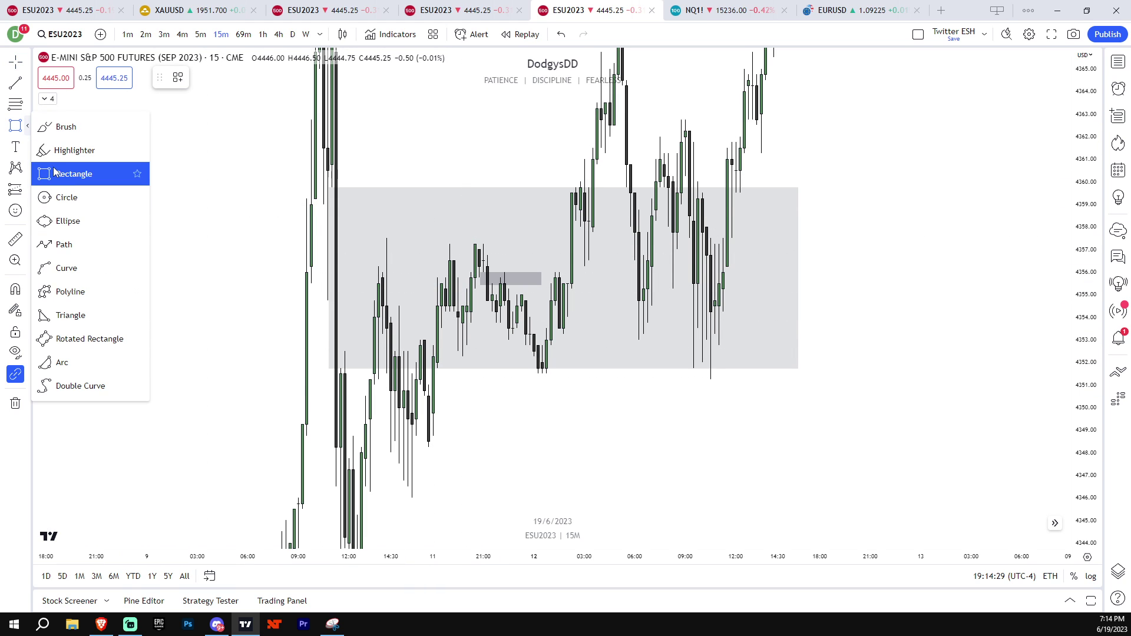
left_click_drag(428, 368, 597, 389)
left_click(643, 369)
key("Delete")
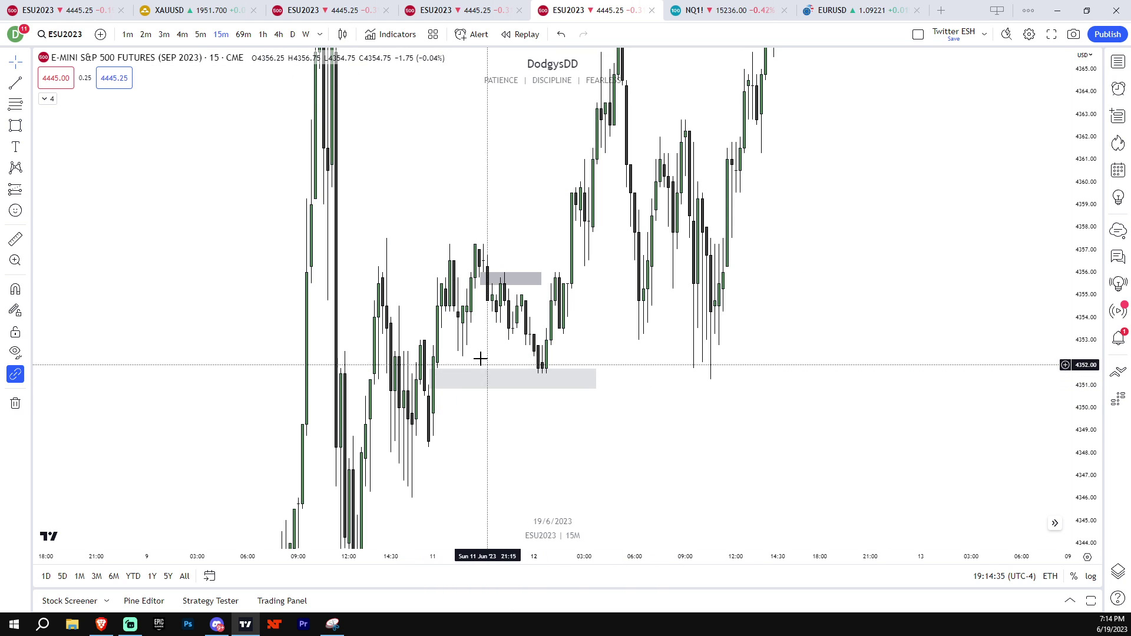
- Undo the deletion of the large 9–12 June zone
key("ctrl+z")
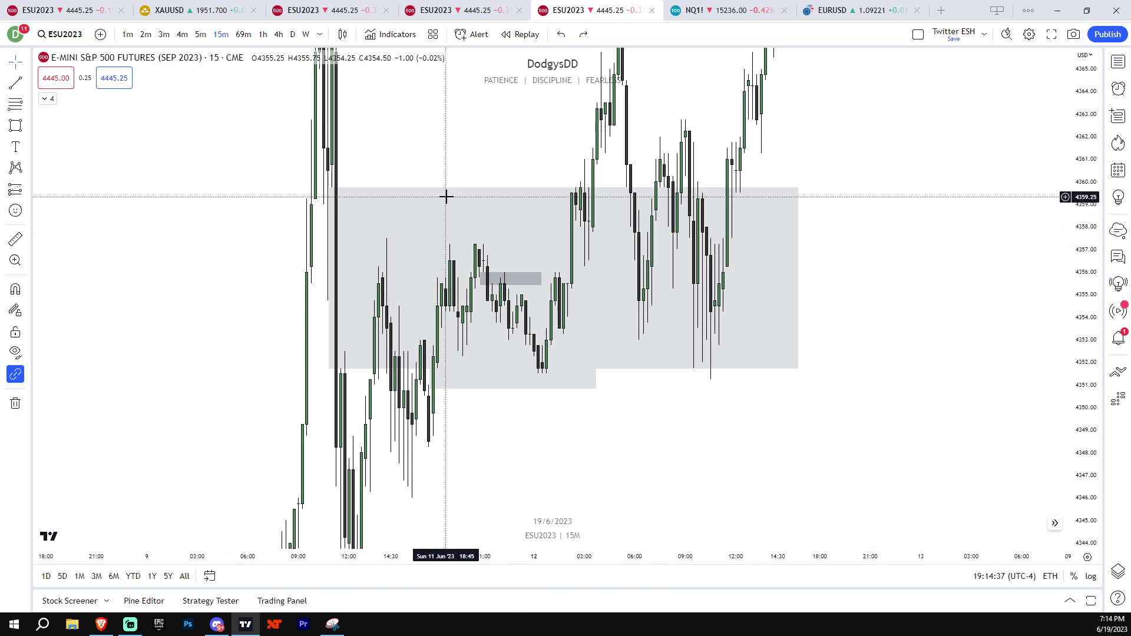
scroll(960, 318, "down", 1)
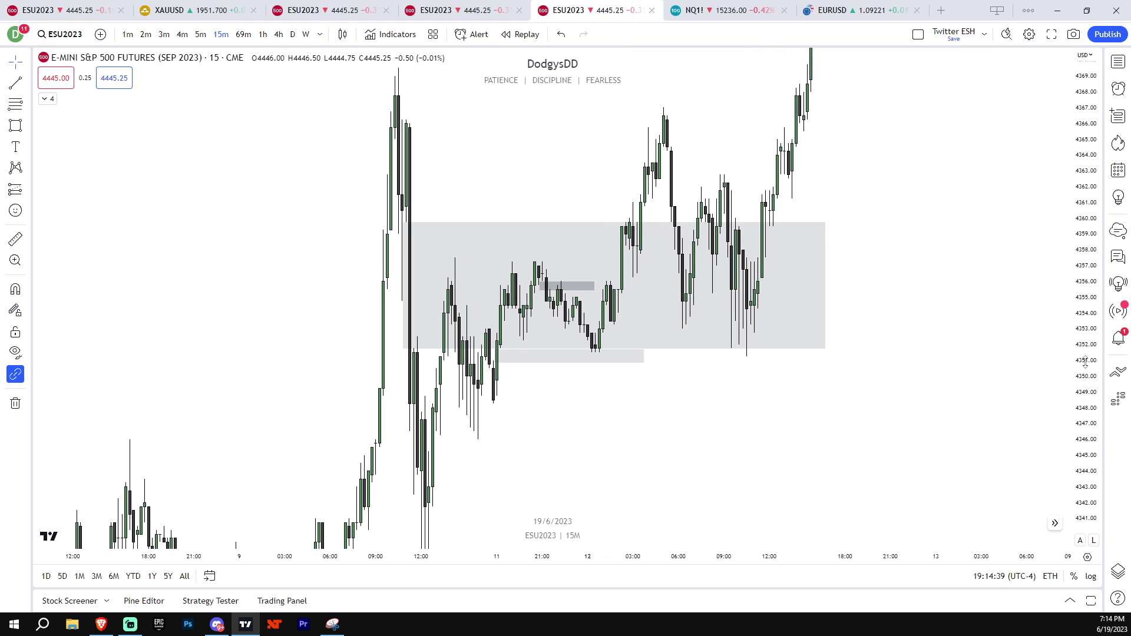
- Draw a level trend line at 4369.75 from the 9 June high at 10:30 to about 22:30 on 12 June
left_click_drag(1081, 363, 1080, 465)
left_click_drag(947, 386, 924, 427)
left_click_drag(1078, 442, 1079, 325)
scroll(1037, 326, "up", 1)
left_click_drag(1078, 373, 1077, 424)
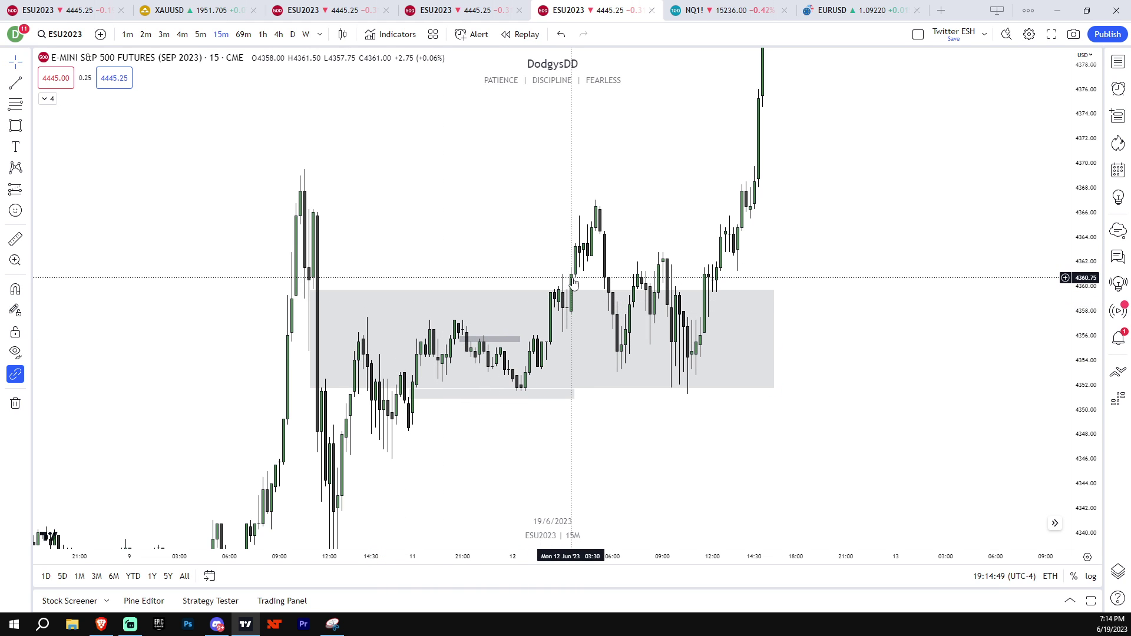
left_click(304, 167)
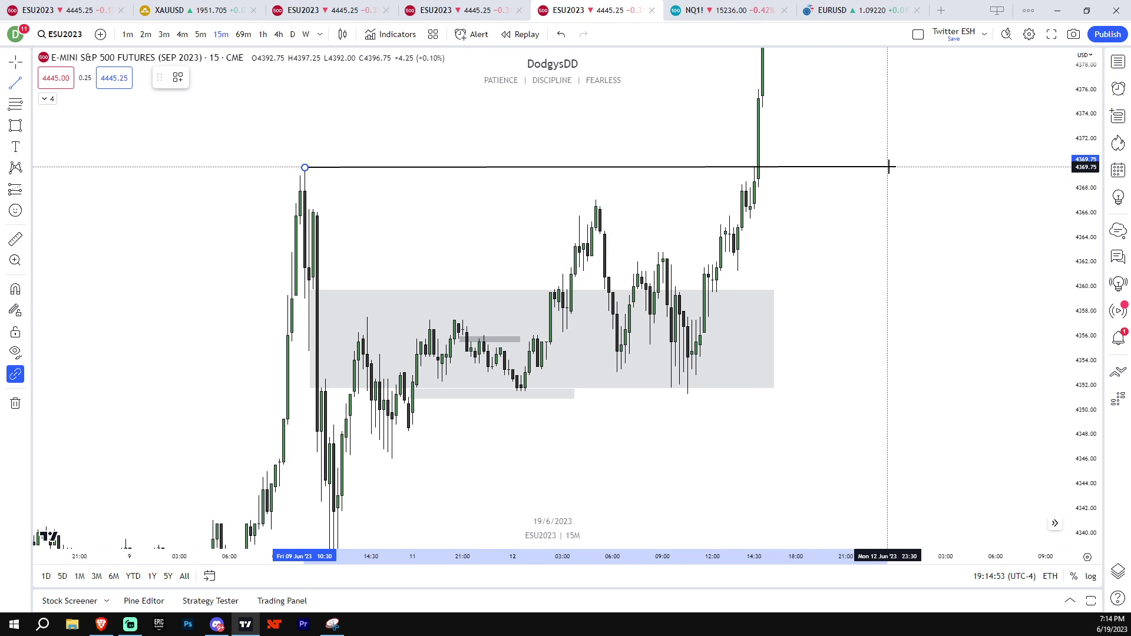
left_click(870, 167)
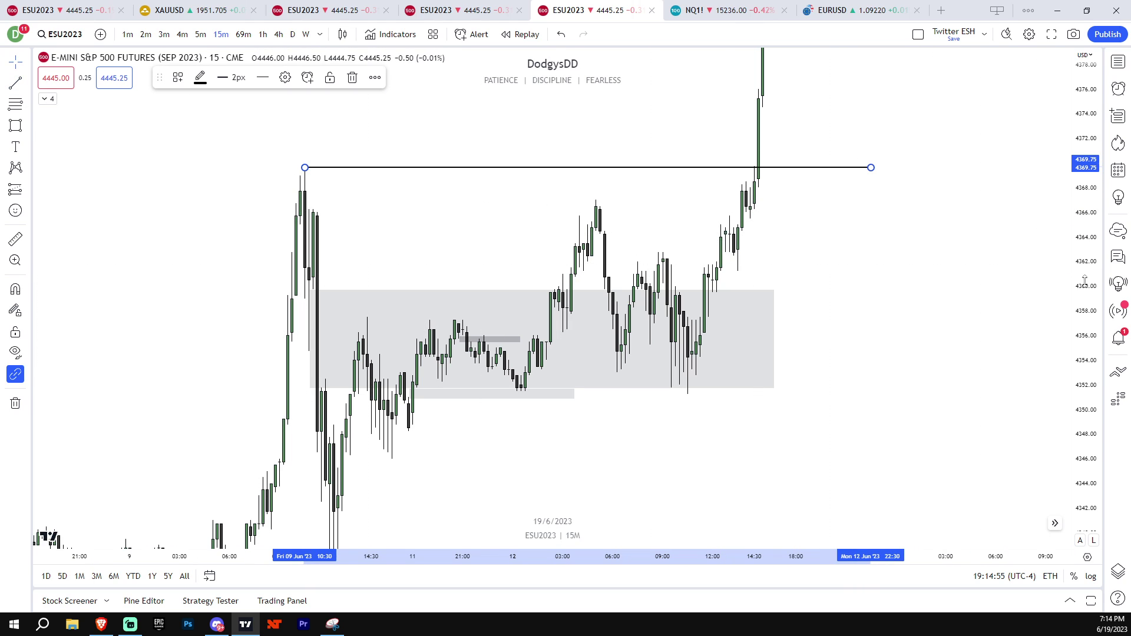
left_click(947, 263)
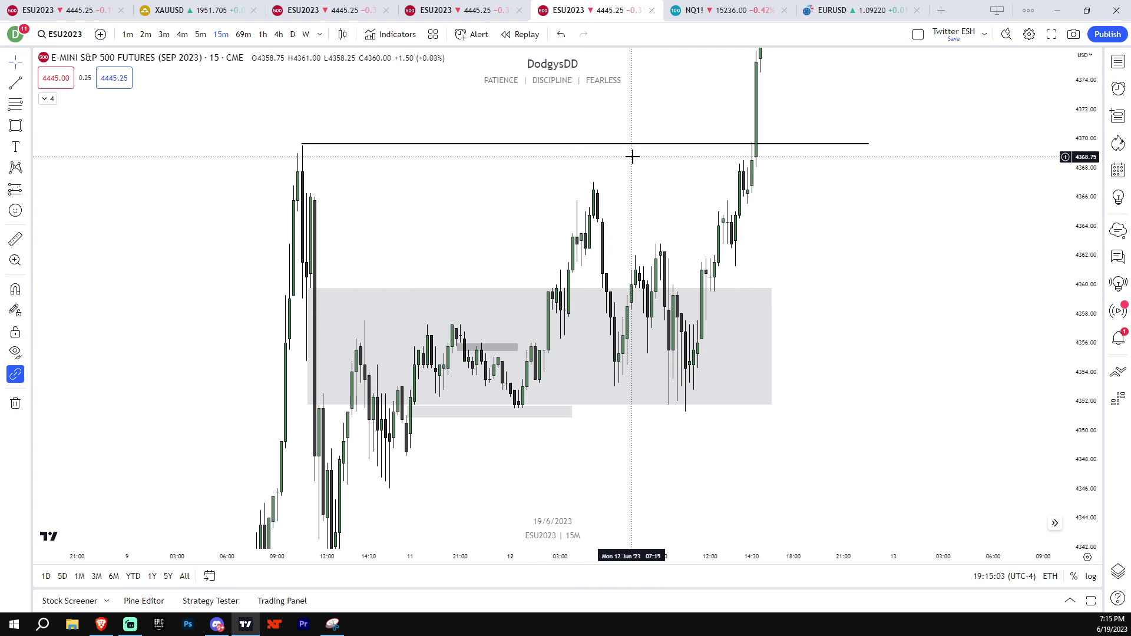
- Examine how the candles from 9 to 12 June move between the large zone and the black line above it
left_click_drag(1086, 227, 1086, 323)
scroll(1018, 338, "down", 2)
scroll(1018, 339, "up", 2)
left_click_drag(1076, 386, 1081, 348)
scroll(980, 356, "up", 1)
left_click_drag(972, 356, 1006, 348)
left_click_drag(1076, 369, 1076, 321)
scroll(957, 337, "up", 3)
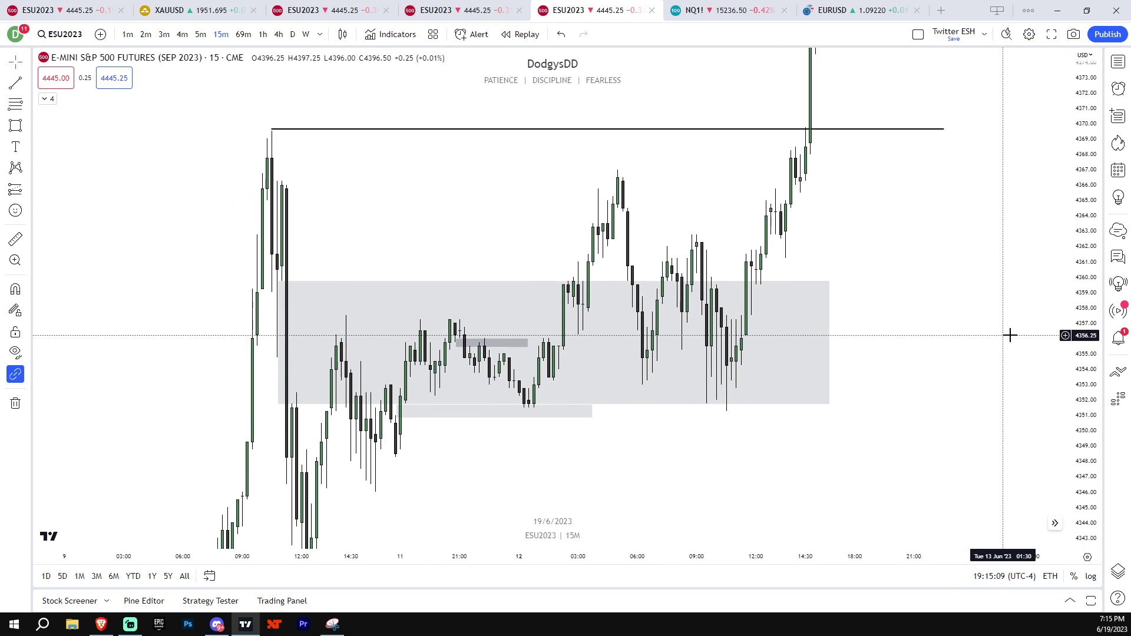
- Draw a small rectangle on 12 June from about 12:30 to 16:00, between about 4362.00 and 4362.75, and delete it
left_click_drag(942, 378, 650, 386)
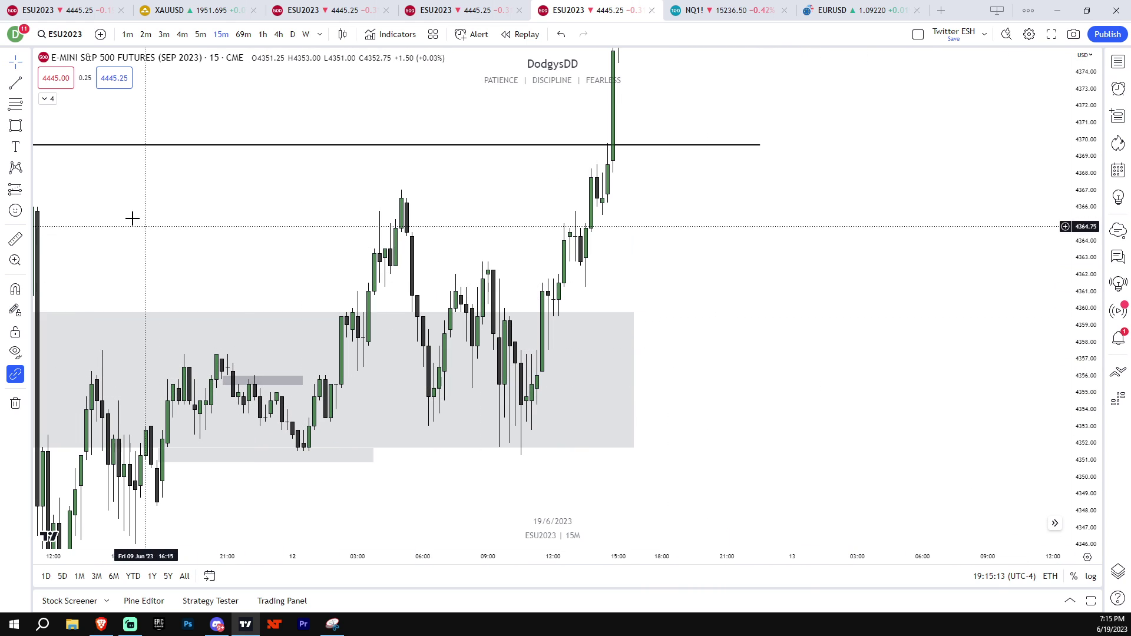
left_click(19, 131)
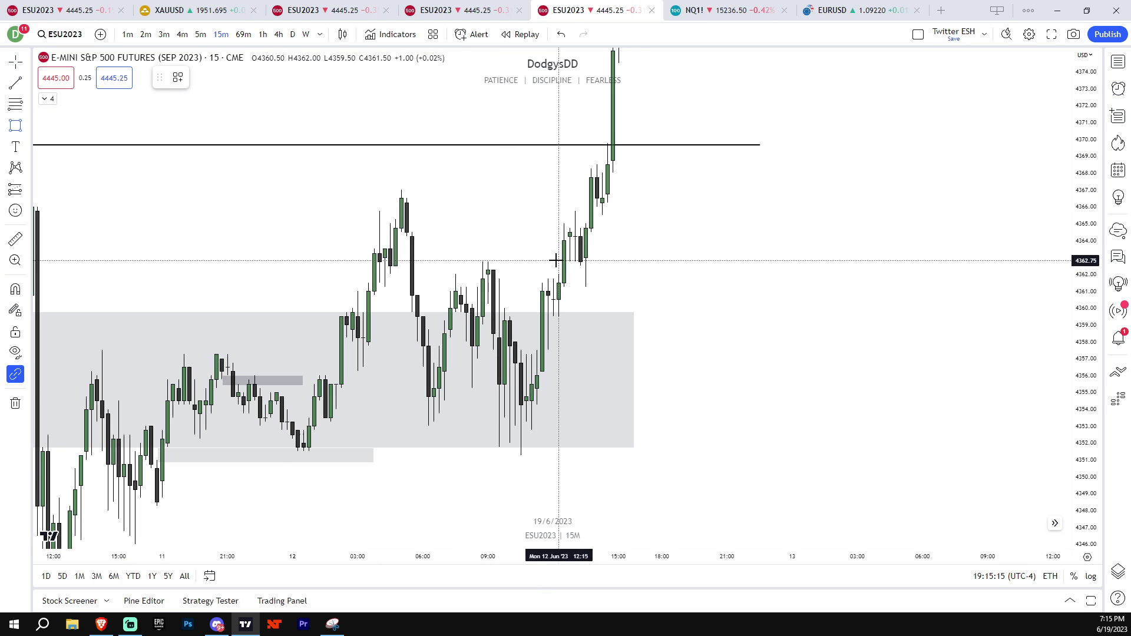
left_click_drag(555, 259, 641, 275)
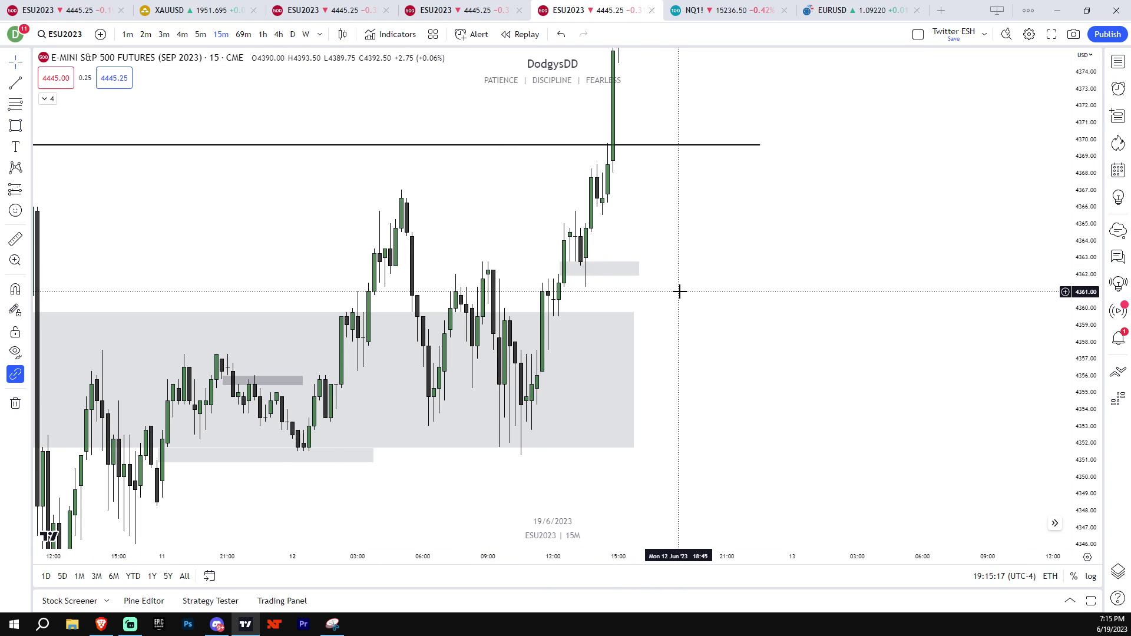
scroll(674, 291, "down", 5)
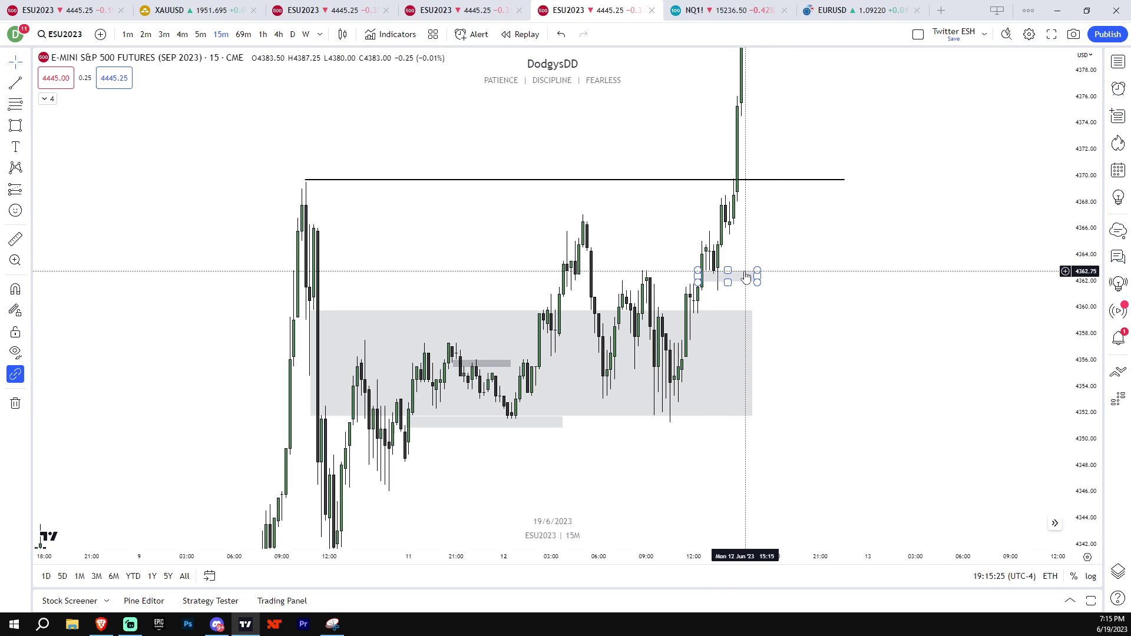
left_click(746, 272)
key("Delete")
- Examine the large 9–12 June zone in the context of the preceding price action from 7 to 9 June
left_click_drag(1079, 330, 1069, 407)
left_click_drag(938, 393, 934, 410)
scroll(934, 411, "down", 4)
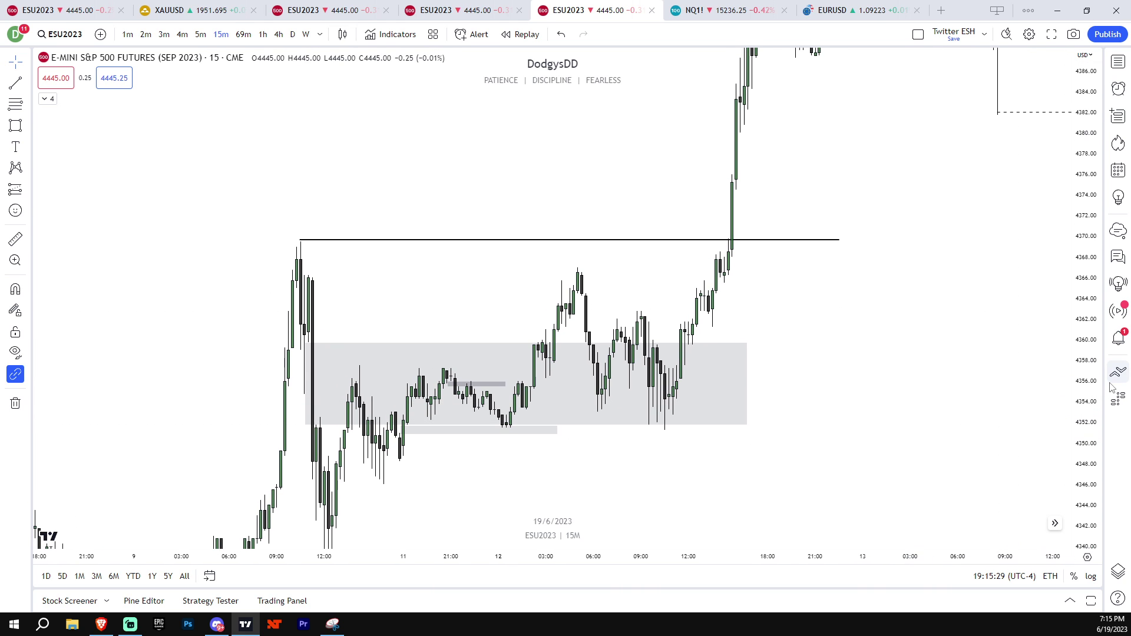
left_click_drag(1088, 433, 1088, 353)
scroll(848, 419, "up", 1)
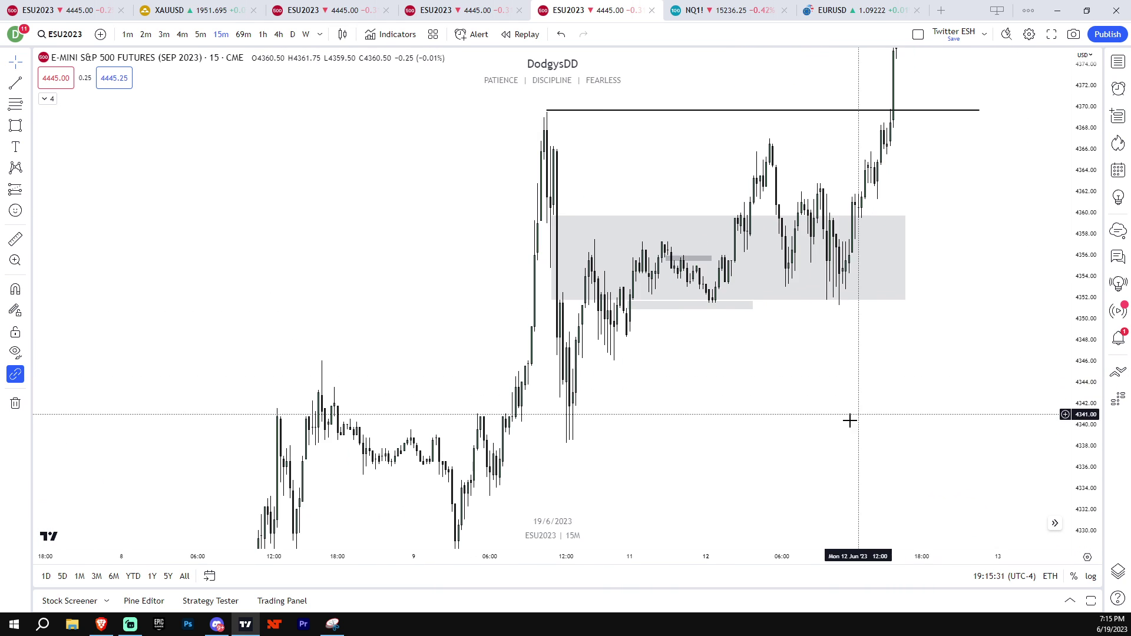
left_click_drag(850, 420, 936, 383)
left_click_drag(1084, 383, 1084, 464)
left_click_drag(908, 387, 929, 359)
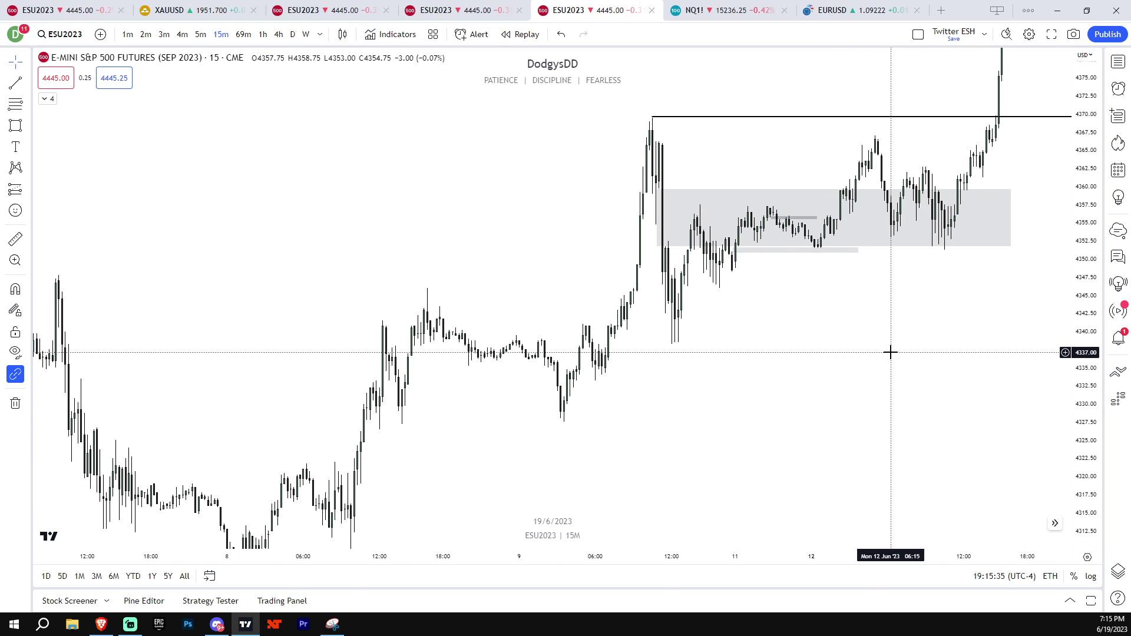
left_click_drag(868, 356, 879, 347)
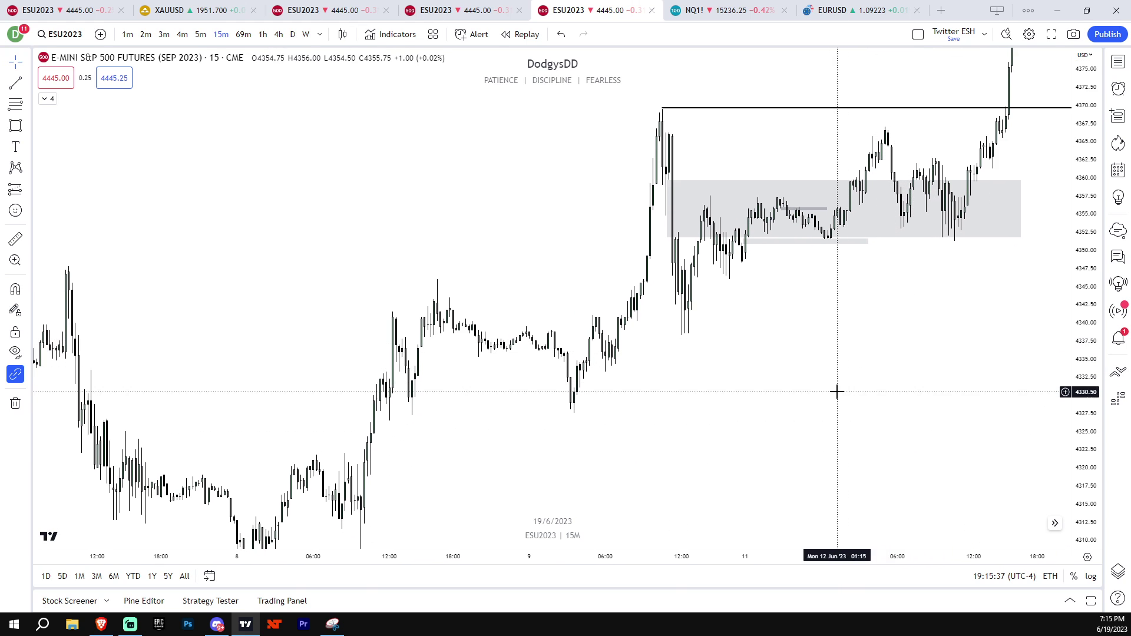
- Search the older price action from 8 June back to 4 June for another zone
left_click_drag(836, 391, 927, 342)
left_click_drag(1078, 353, 1078, 402)
left_click_drag(846, 396, 1078, 305)
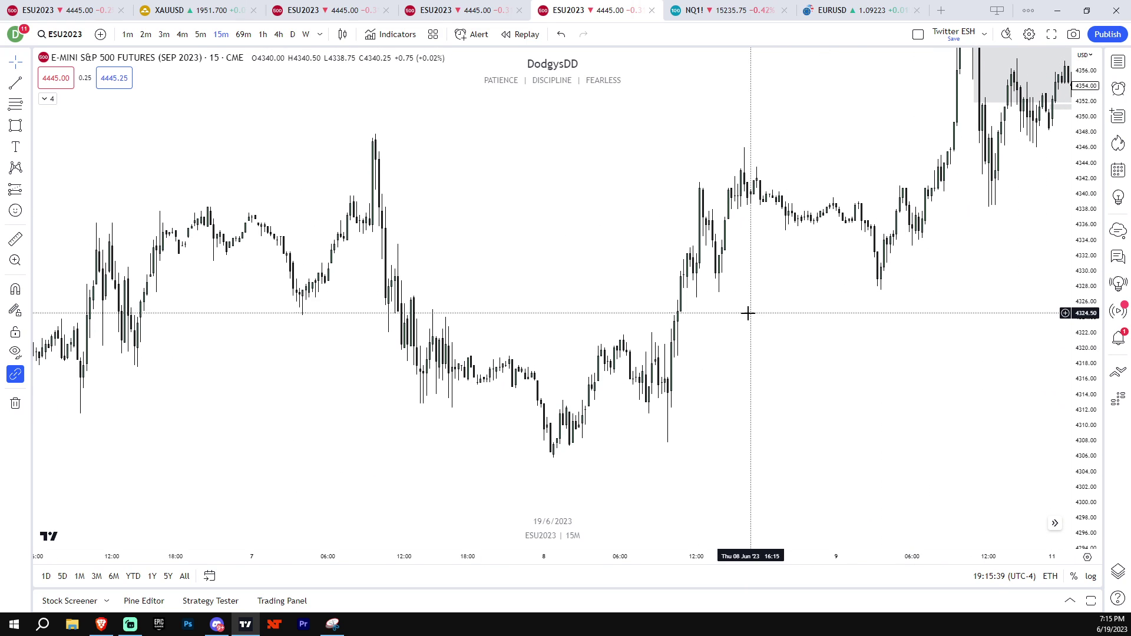
left_click_drag(743, 335, 878, 394)
scroll(878, 394, "up", 1)
left_click_drag(1078, 433, 1078, 334)
scroll(652, 324, "up", 4)
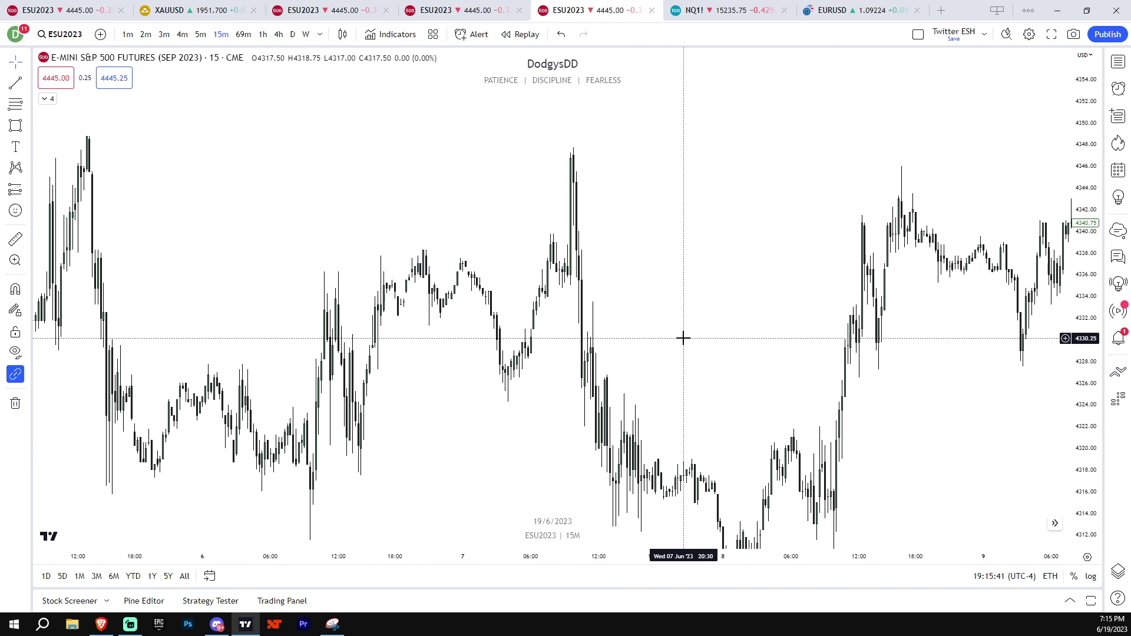
scroll(660, 336, "left", 3)
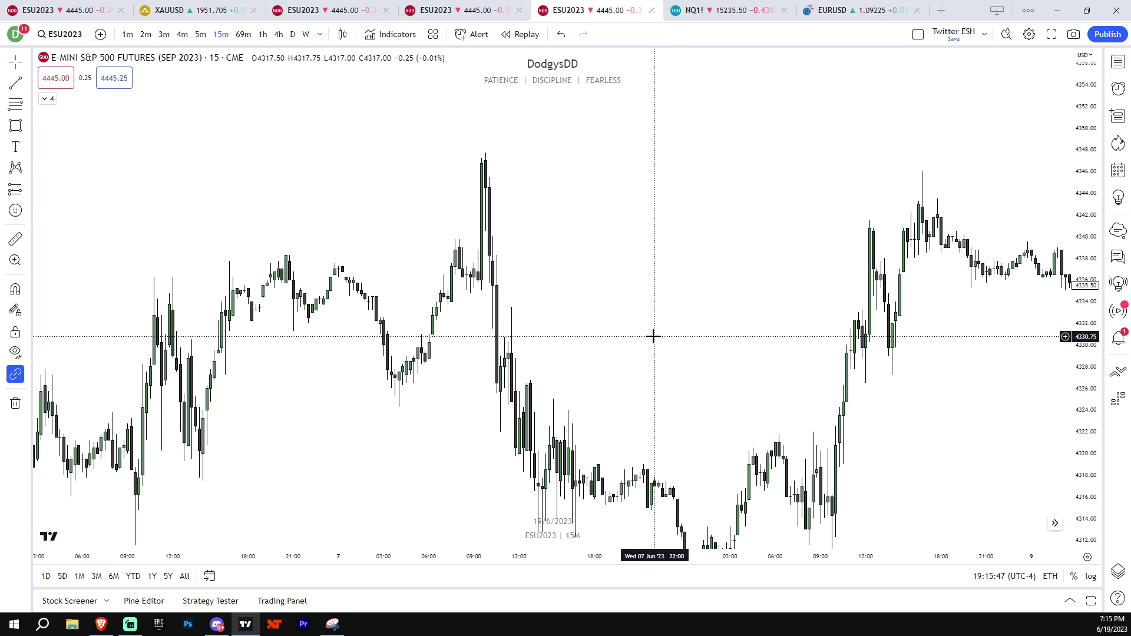
scroll(654, 336, "left", 6)
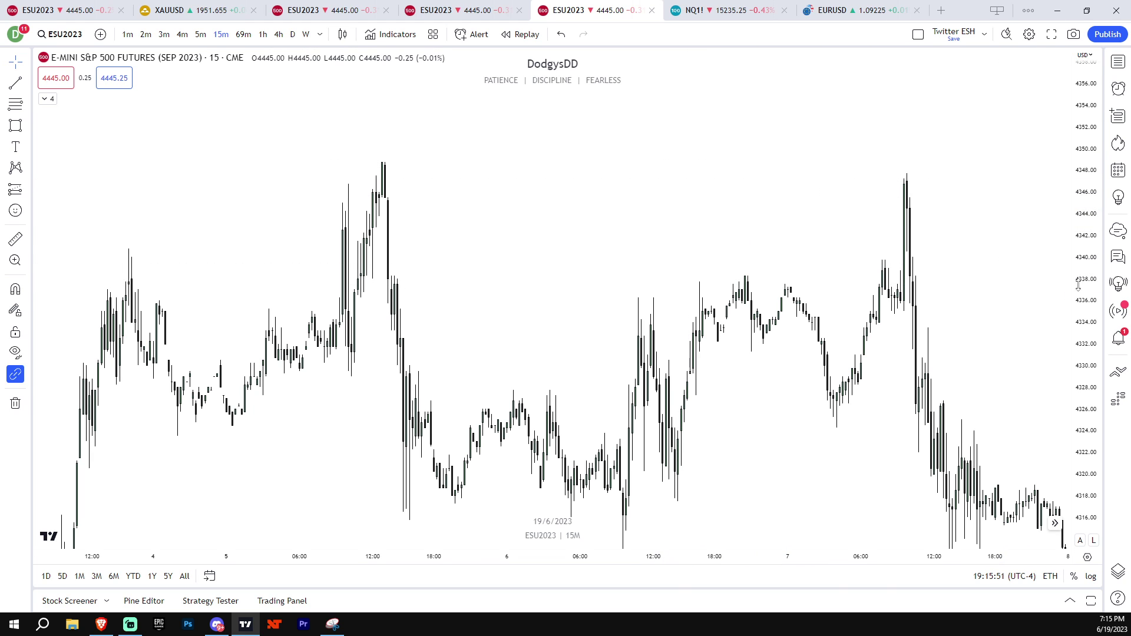
- Draw a rectangle from about 12:45 on 5 June to 15:15 on 7 June, between about 4338.25 and 4345.50
scroll(788, 366, "down", 5)
scroll(594, 288, "up", 5)
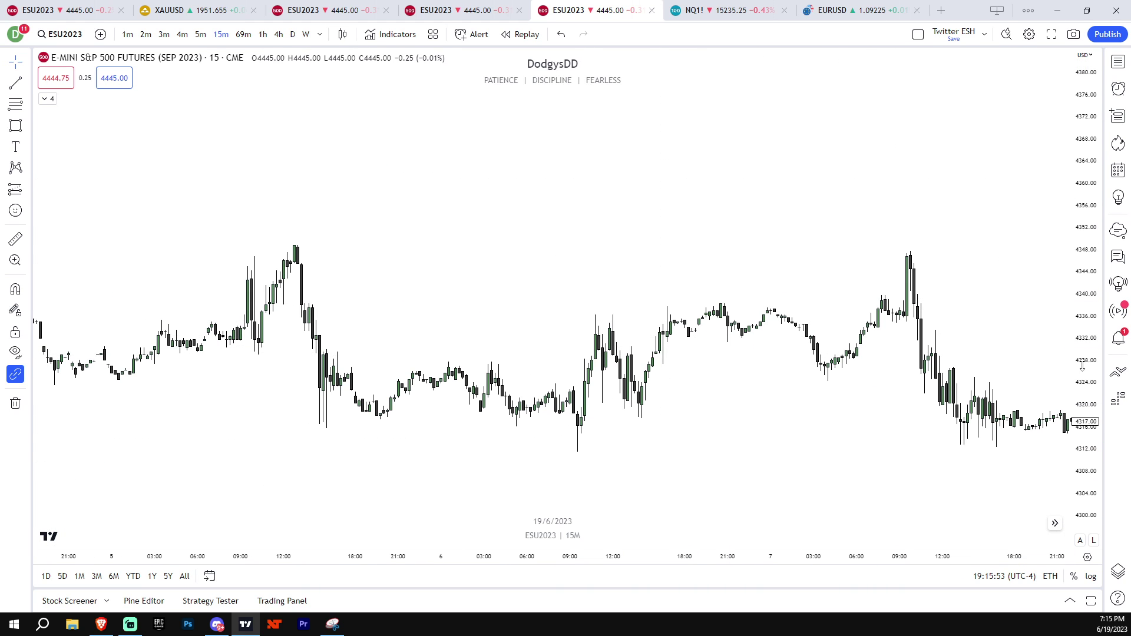
left_click(15, 125)
left_click_drag(127, 229, 825, 291)
left_click(873, 474)
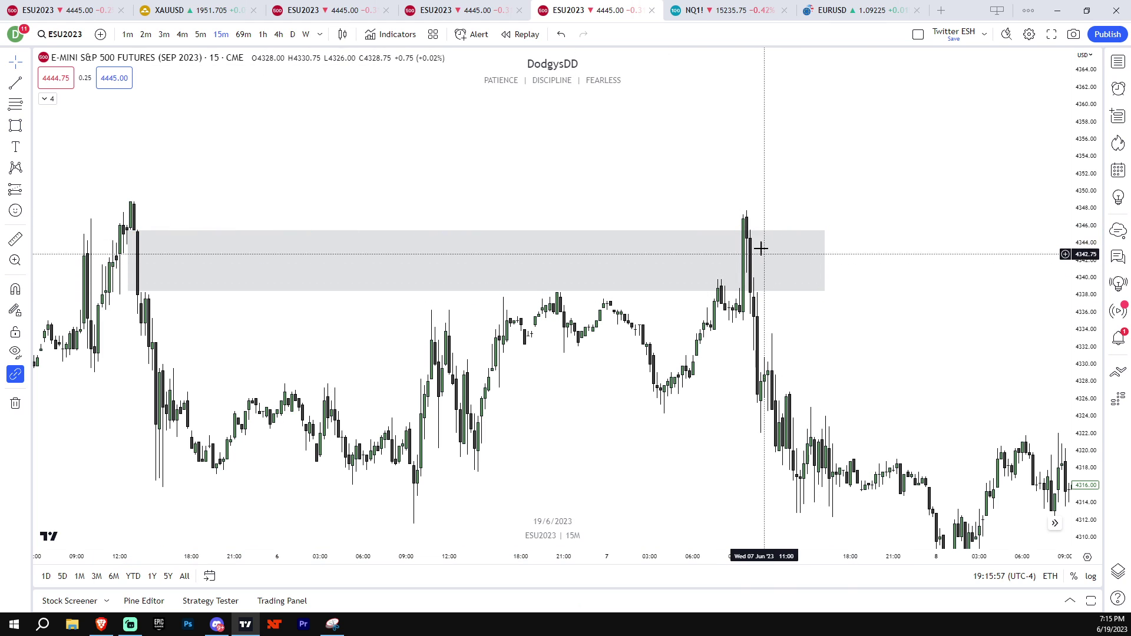
- Examine the 5 June sell-off that forms the new zone and how the 7 June candles react to it
scroll(867, 262, "down", 2)
left_click_drag(1078, 323, 1078, 294)
scroll(501, 291, "up", 2)
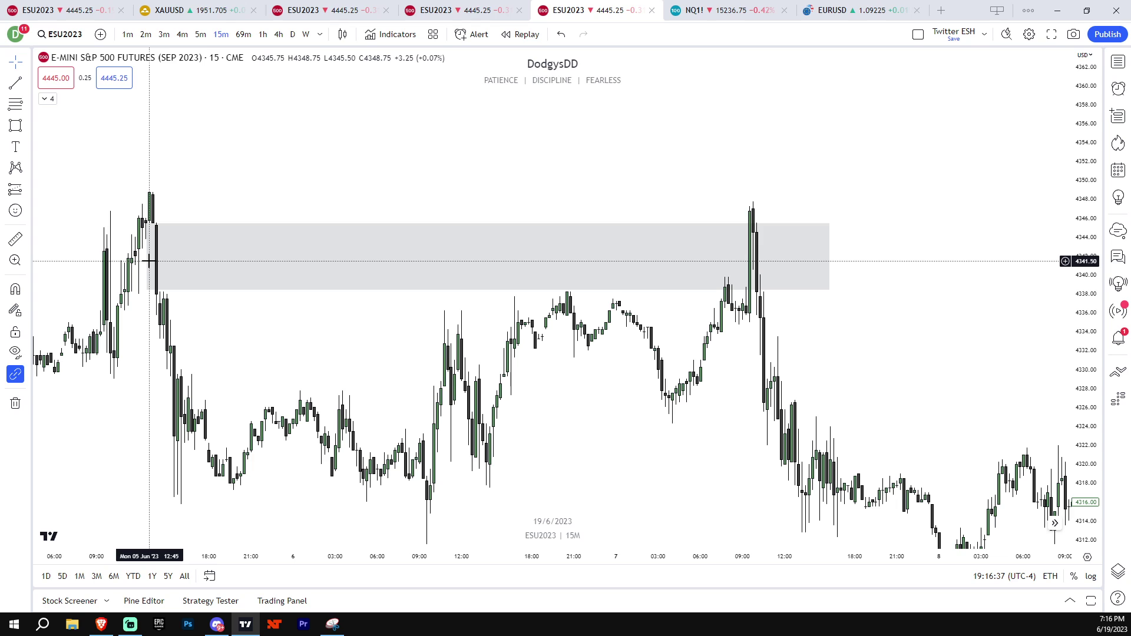
left_click(149, 260)
left_click(1006, 222)
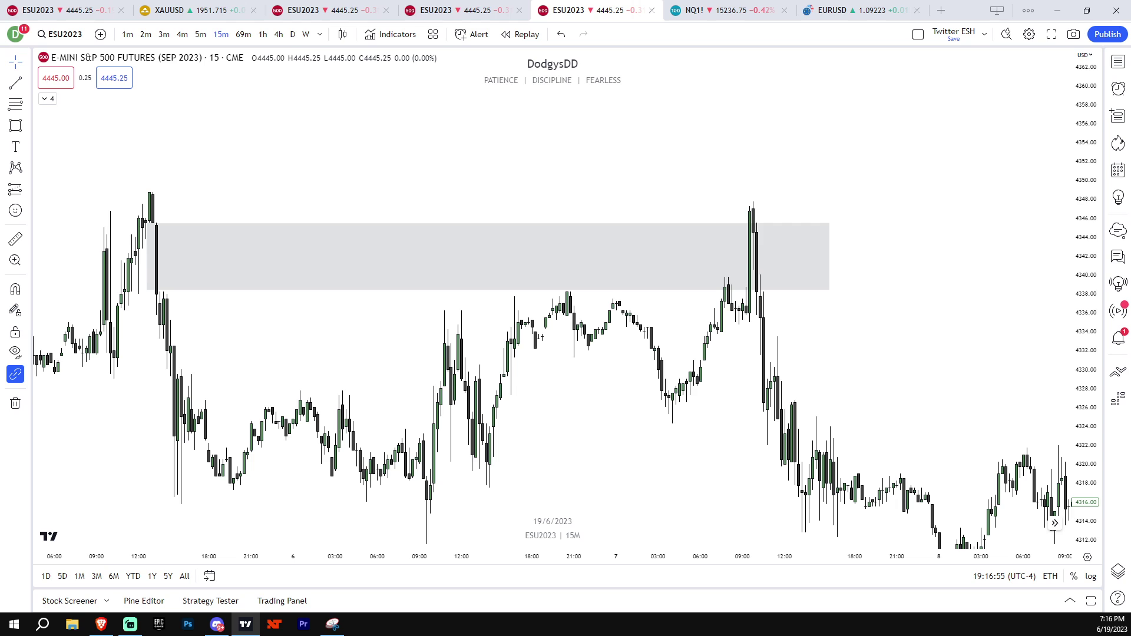
scroll(1007, 331, "down", 1)
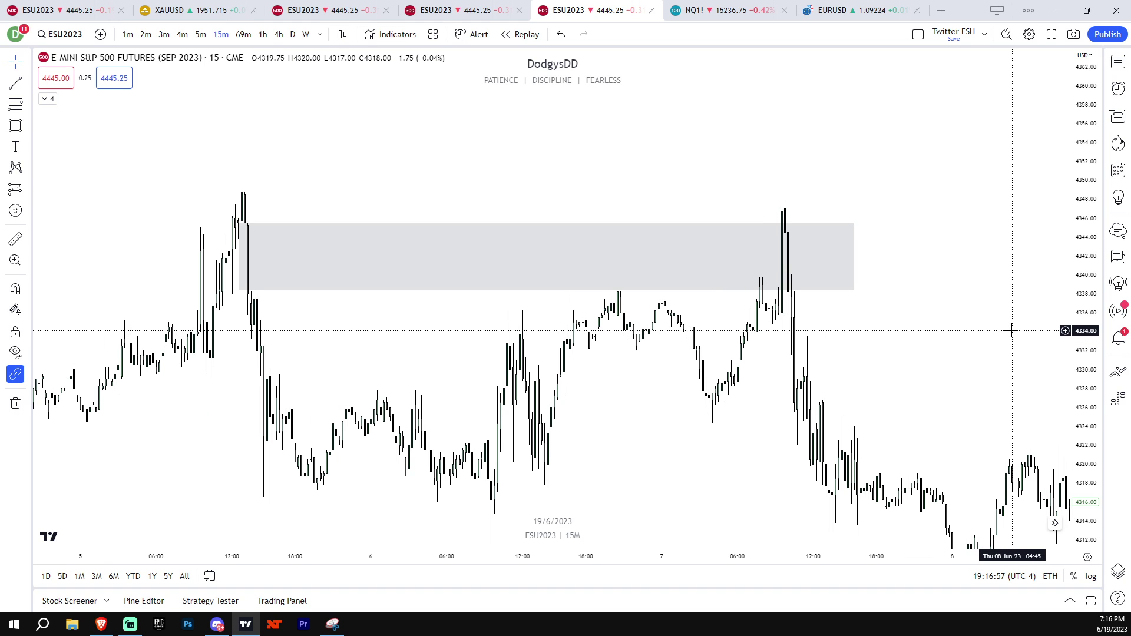
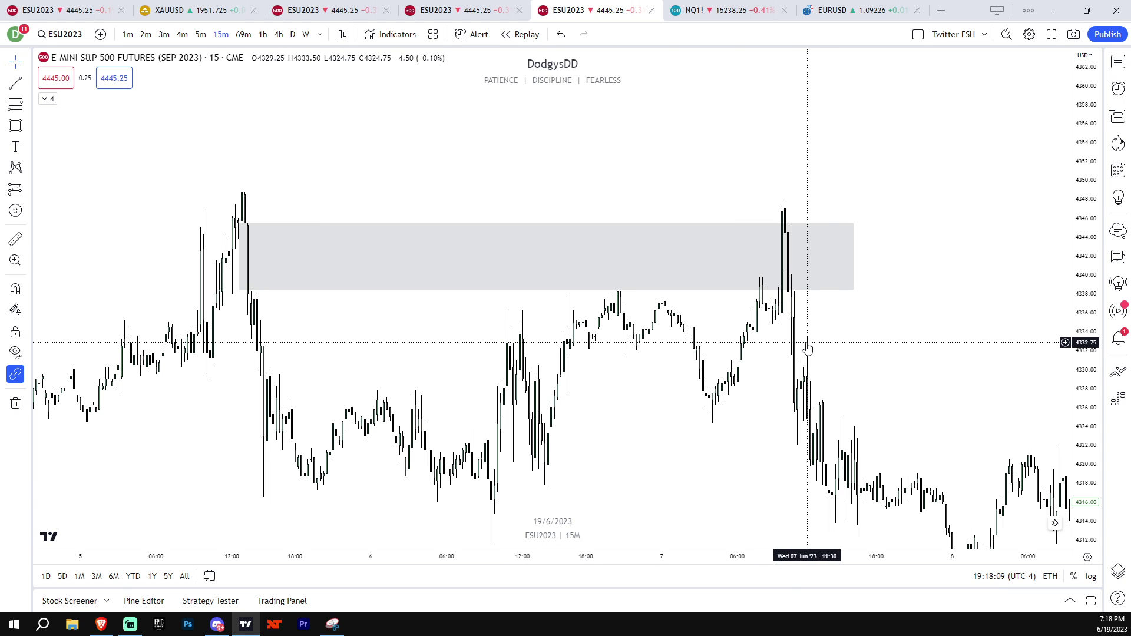
left_click_drag(1076, 418, 1076, 405)
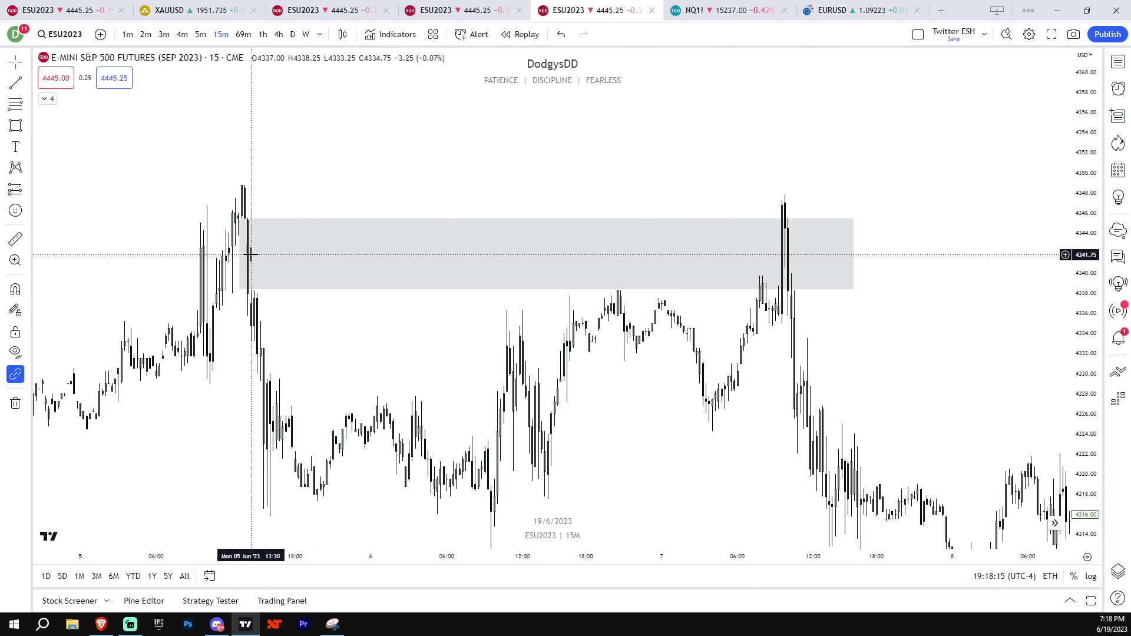
- Examine how price leaves and returns to the shaded zone between 5 and 7 June on the 15-minute chart
left_click_drag(880, 378, 907, 348)
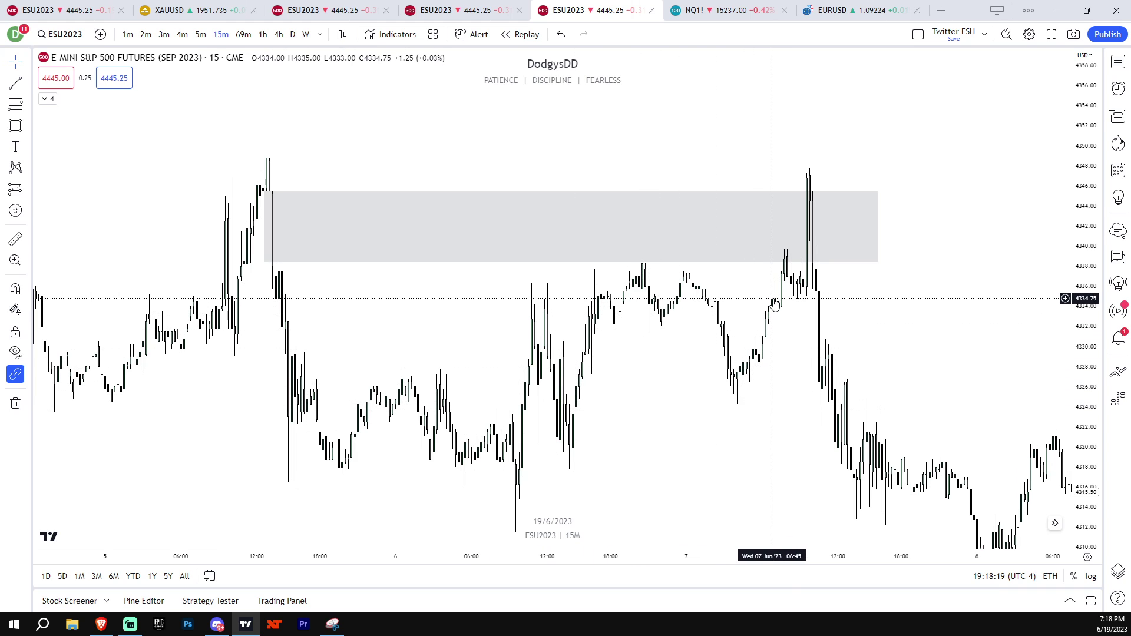
left_click_drag(1078, 252, 1067, 289)
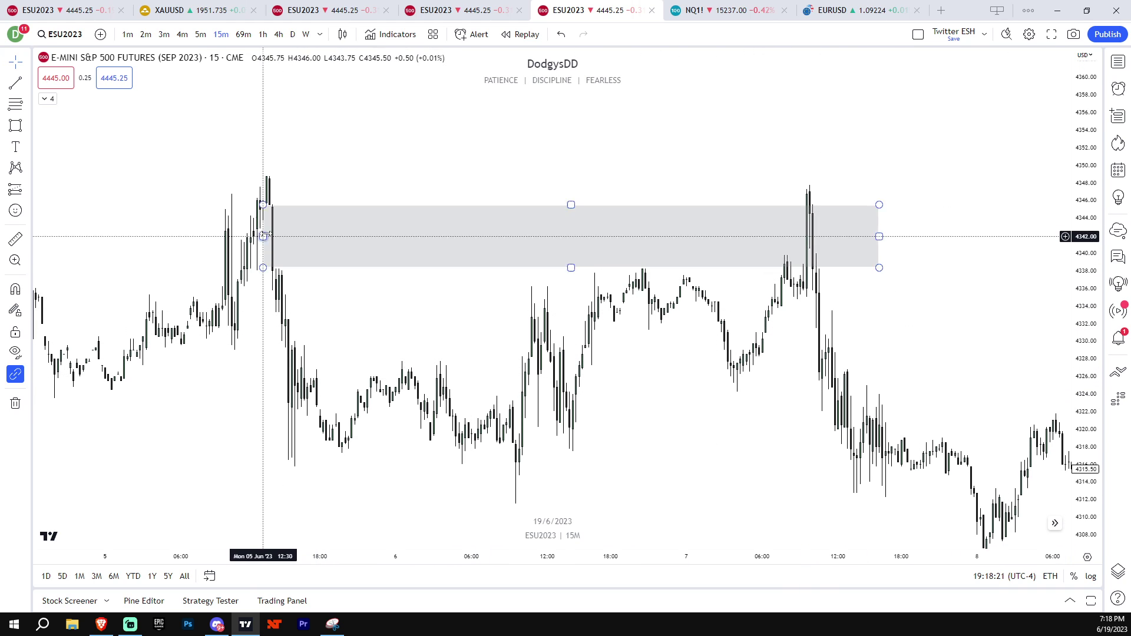
left_click(291, 249)
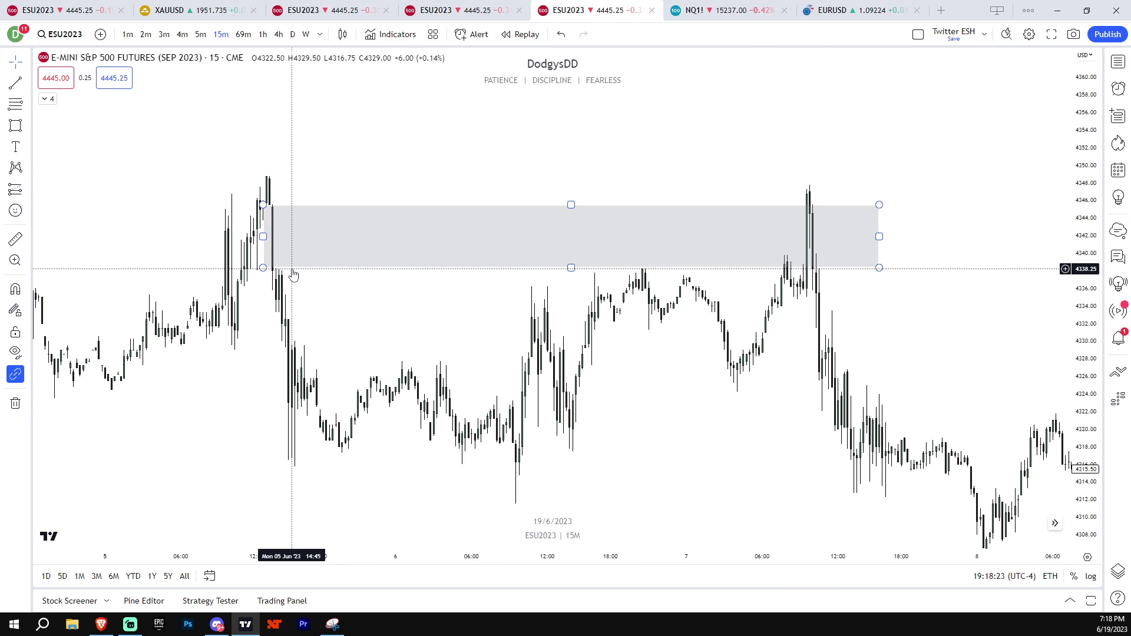
key("Escape")
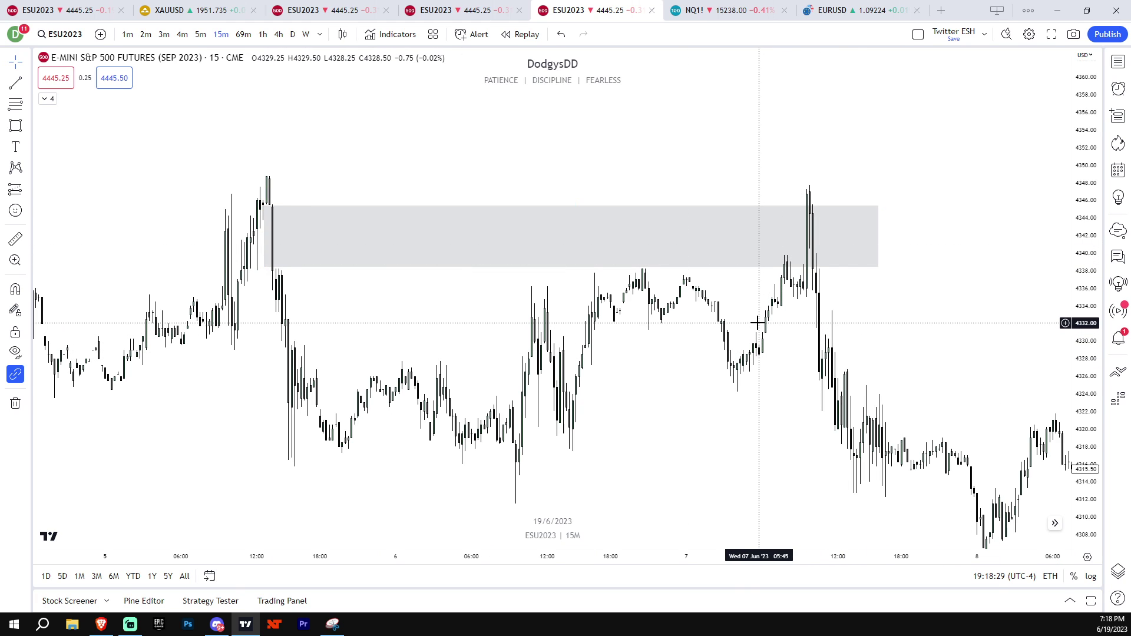
left_click_drag(490, 356, 550, 364)
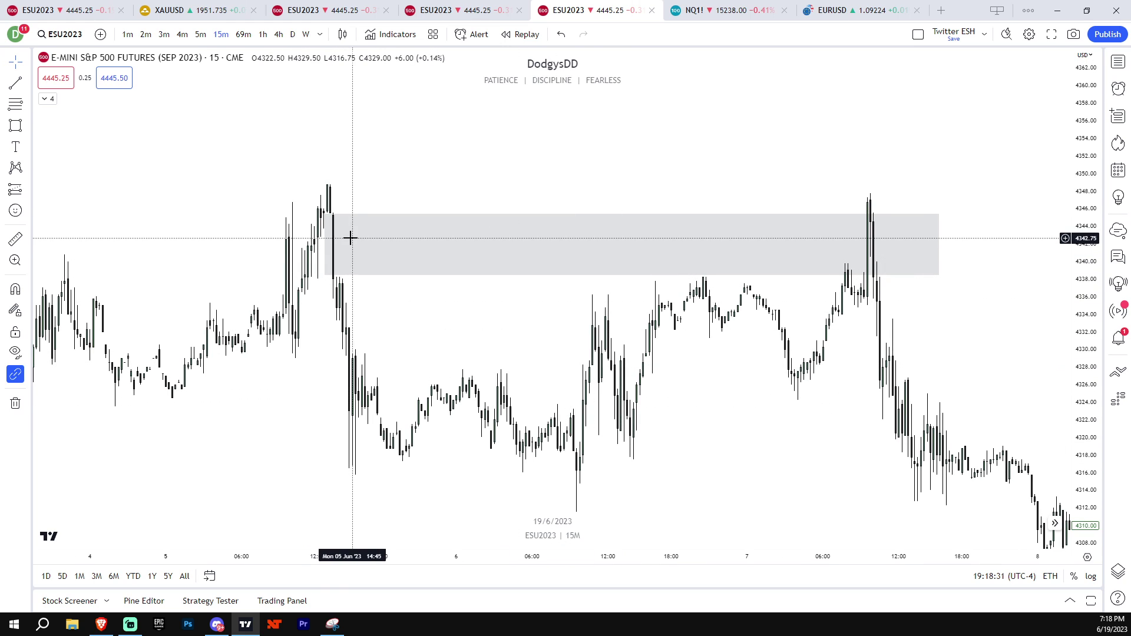
scroll(611, 336, "up", 3)
left_click(365, 291)
left_click_drag(364, 291, 368, 292)
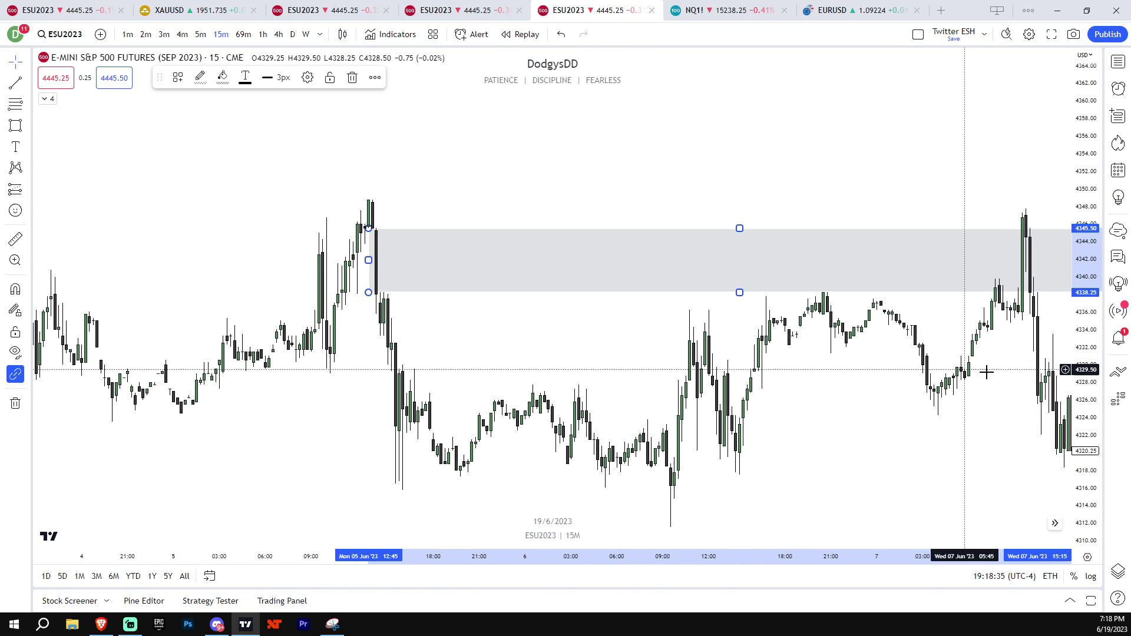
left_click_drag(1085, 380, 1086, 265)
scroll(596, 318, "up", 3)
left_click(515, 346)
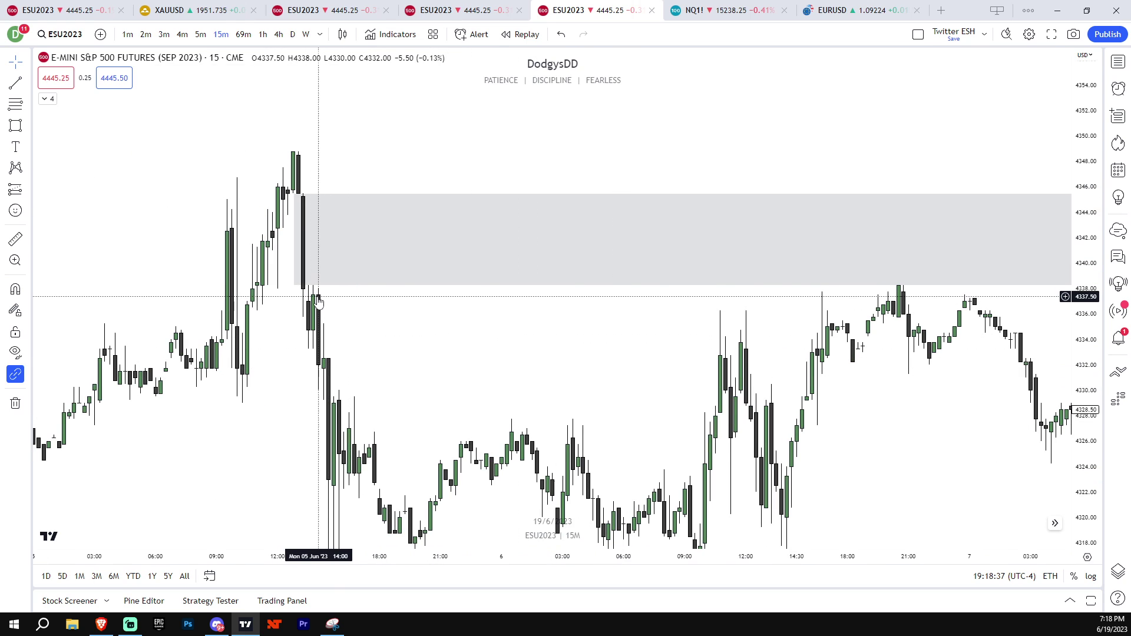
left_click_drag(484, 315, 353, 306)
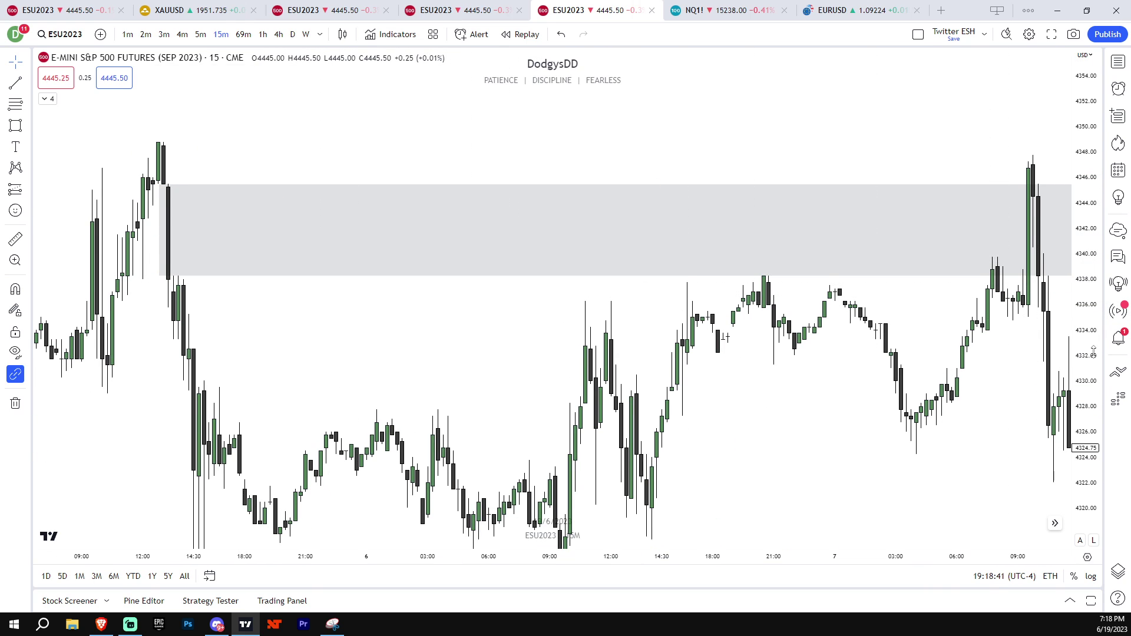
scroll(981, 410, "down", 5)
left_click_drag(946, 448, 696, 389)
scroll(907, 331, "up", 3)
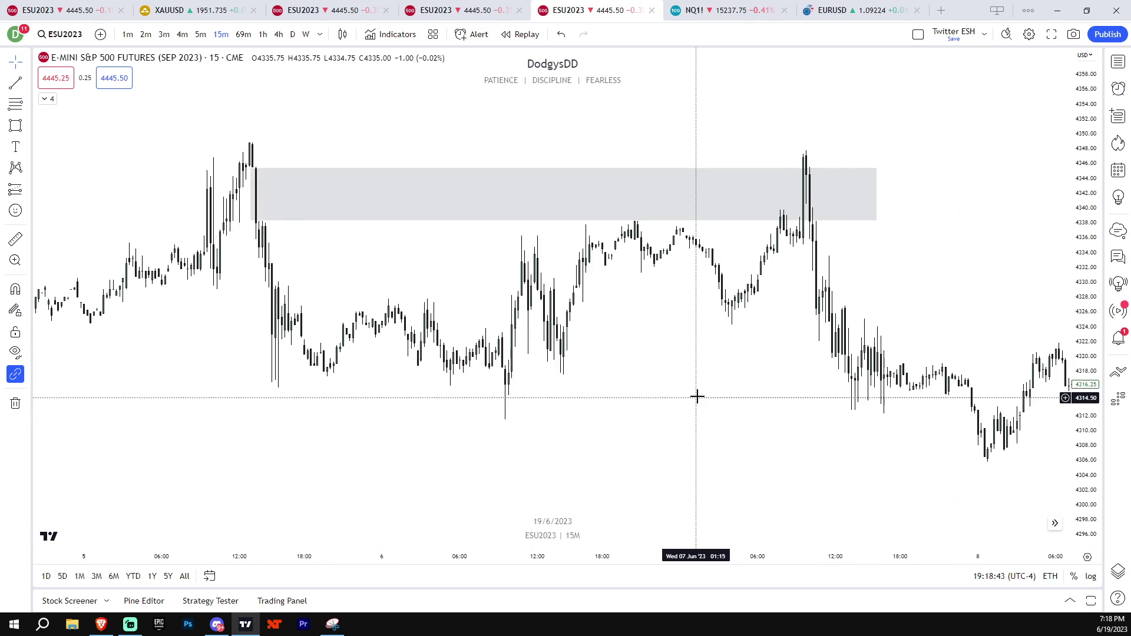
- Delete the shaded boxes below the horizontal black line in the 9 to 12 June price action
scroll(766, 397, "up", 3)
left_click_drag(862, 384, 709, 409)
scroll(812, 399, "right", 10)
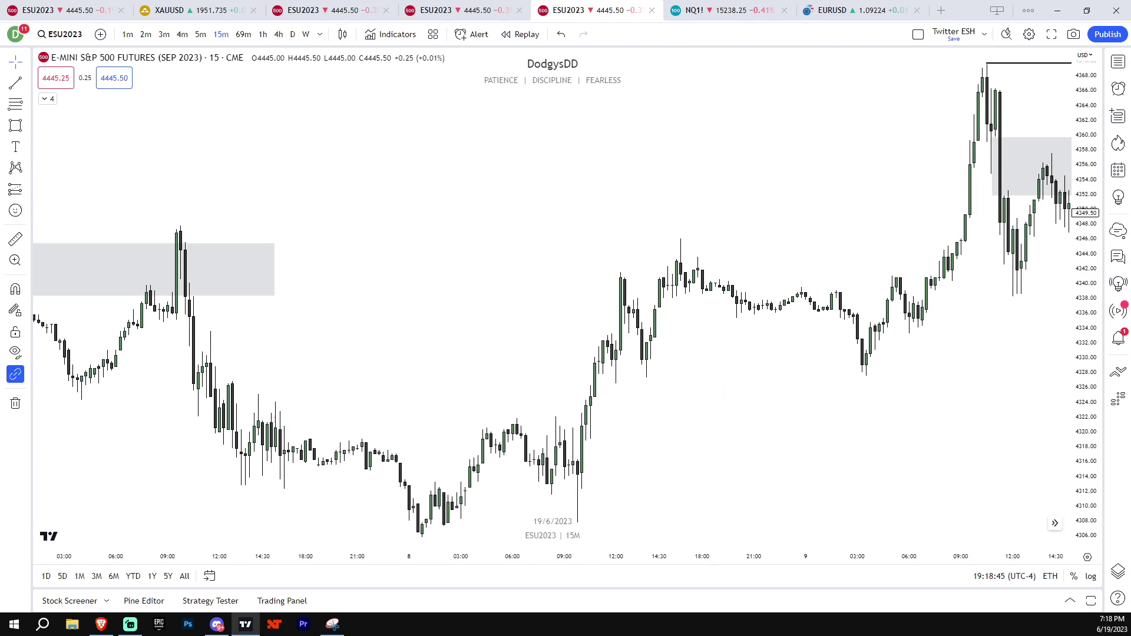
left_click_drag(869, 436, 631, 454)
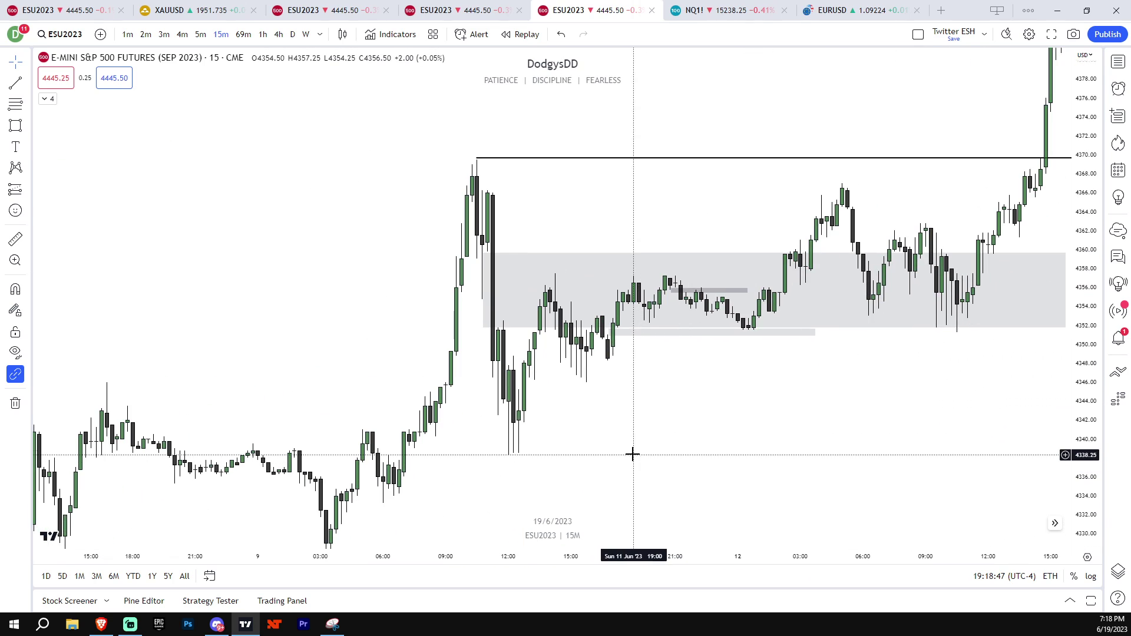
left_click(735, 333)
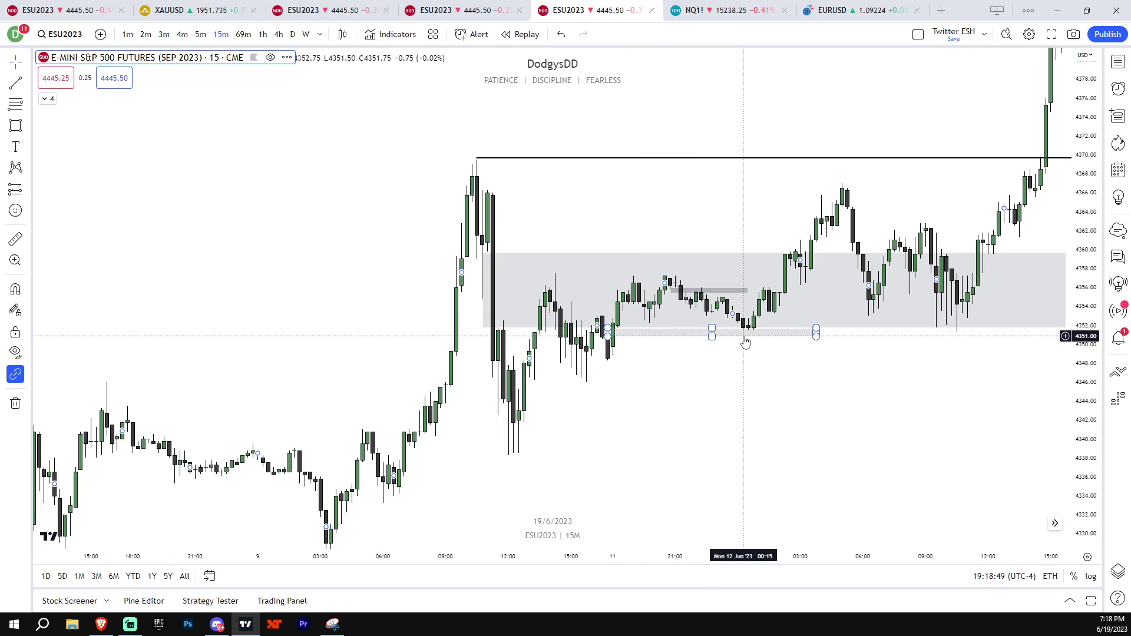
key("Delete")
left_click(773, 326)
key("Delete")
left_click(743, 289)
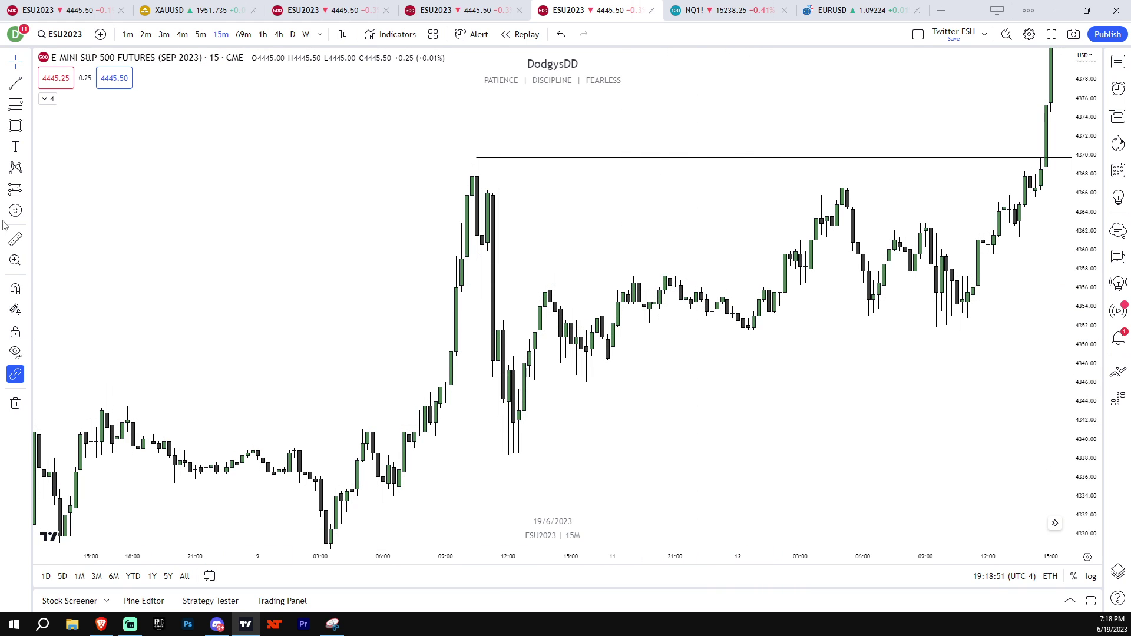
- Draw three rectangles over the 9 June rally, at about 4355.5–4349.5, 4349–4346 and 4365–4363
left_click_drag(446, 292, 652, 349)
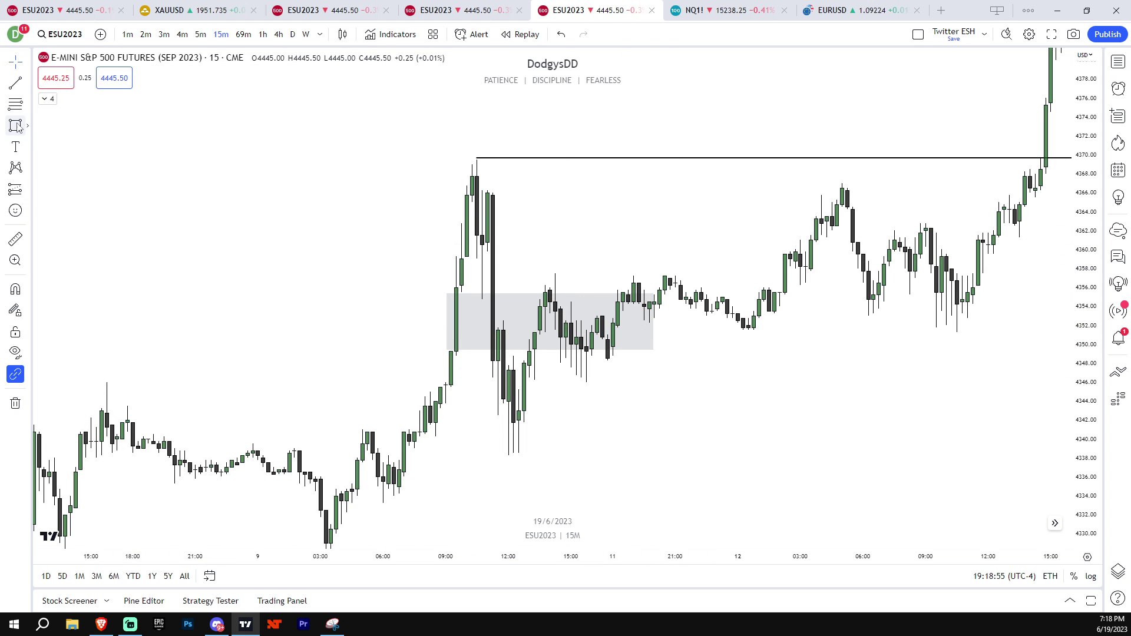
left_click_drag(448, 354, 627, 384)
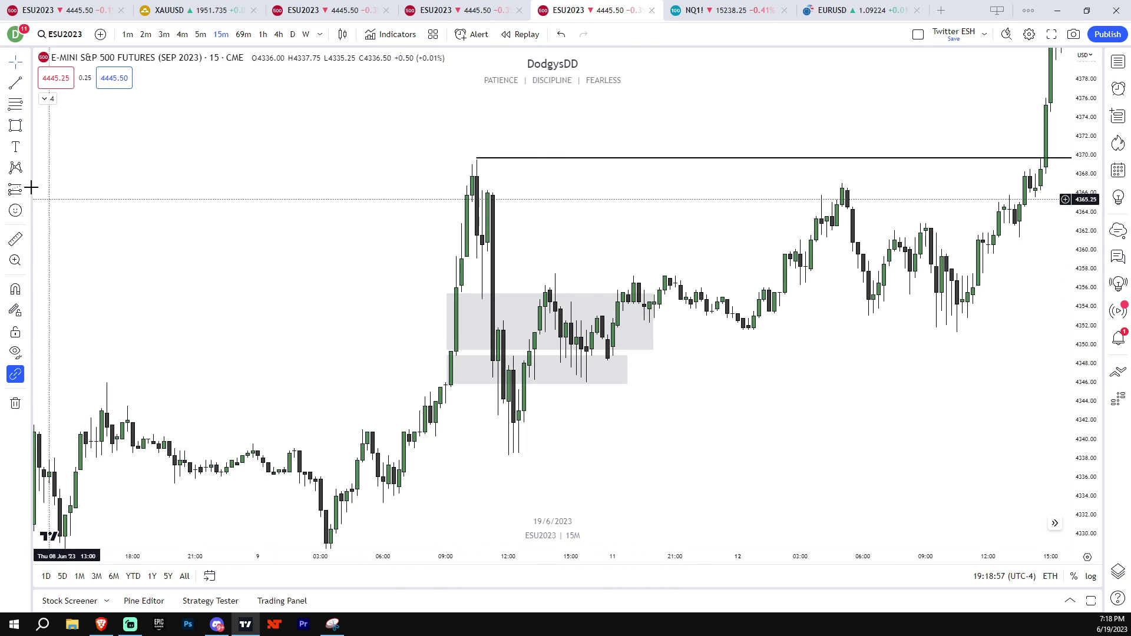
left_click(15, 126)
mouse_move(463, 201)
left_mouse_down()
mouse_move(651, 224)
mouse_move(832, 222)
left_mouse_up()
left_click_drag(776, 263, 768, 266)
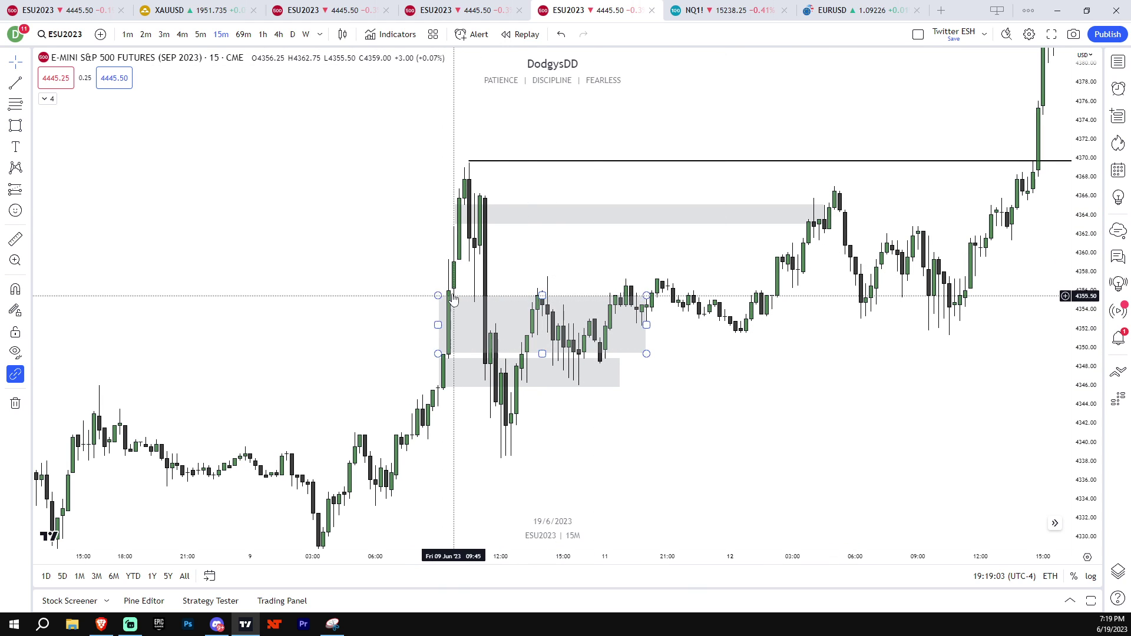
- Examine how price reacts to the three shaded boxes during the drop after the 9 June high
left_click(440, 335)
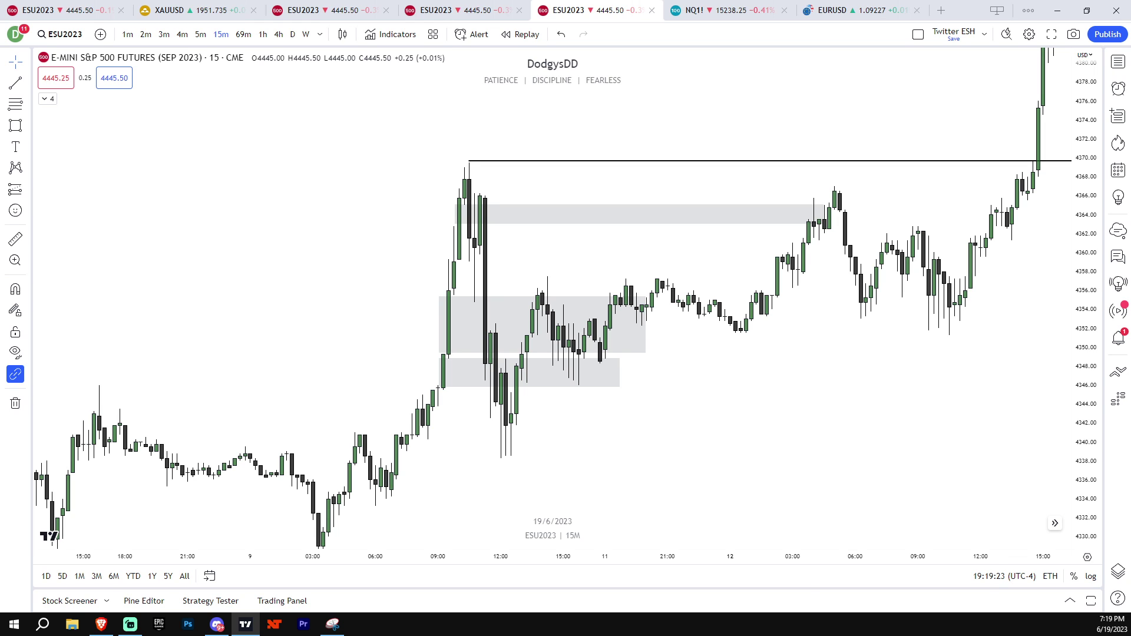
left_click_drag(953, 389, 884, 430)
left_click_drag(1082, 354, 1082, 421)
scroll(996, 411, "down", 3)
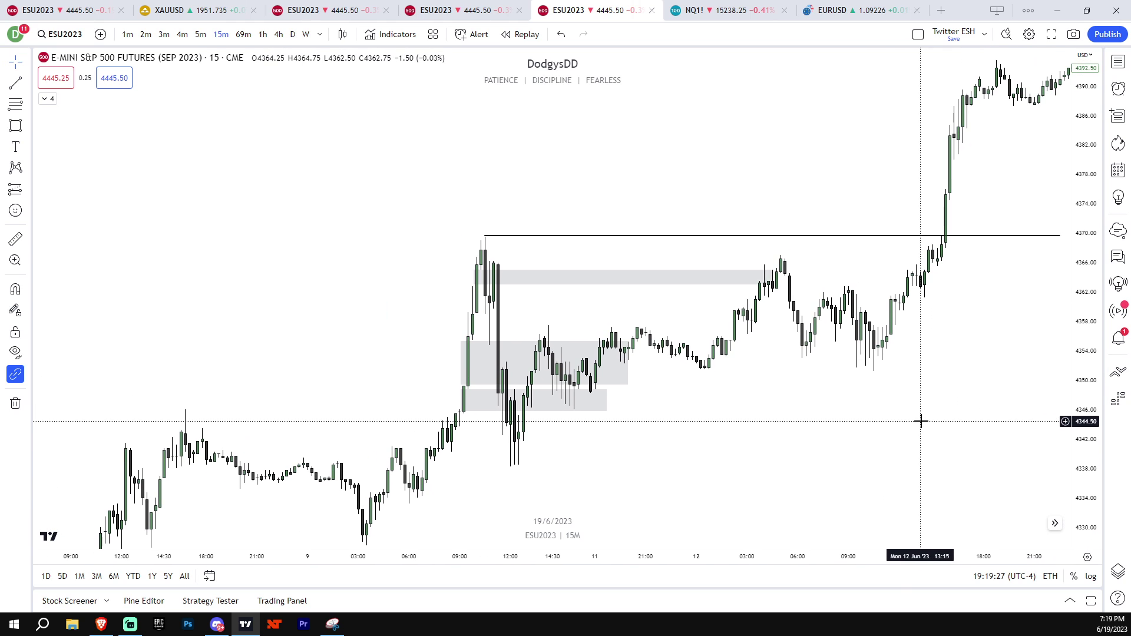
left_click(465, 387)
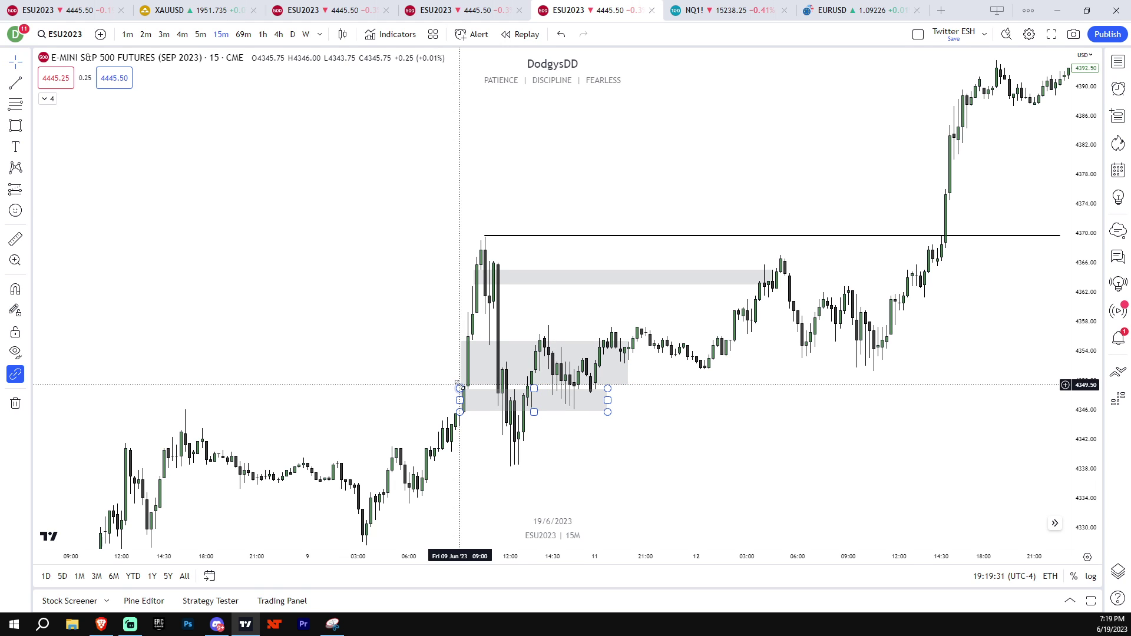
left_click(535, 290)
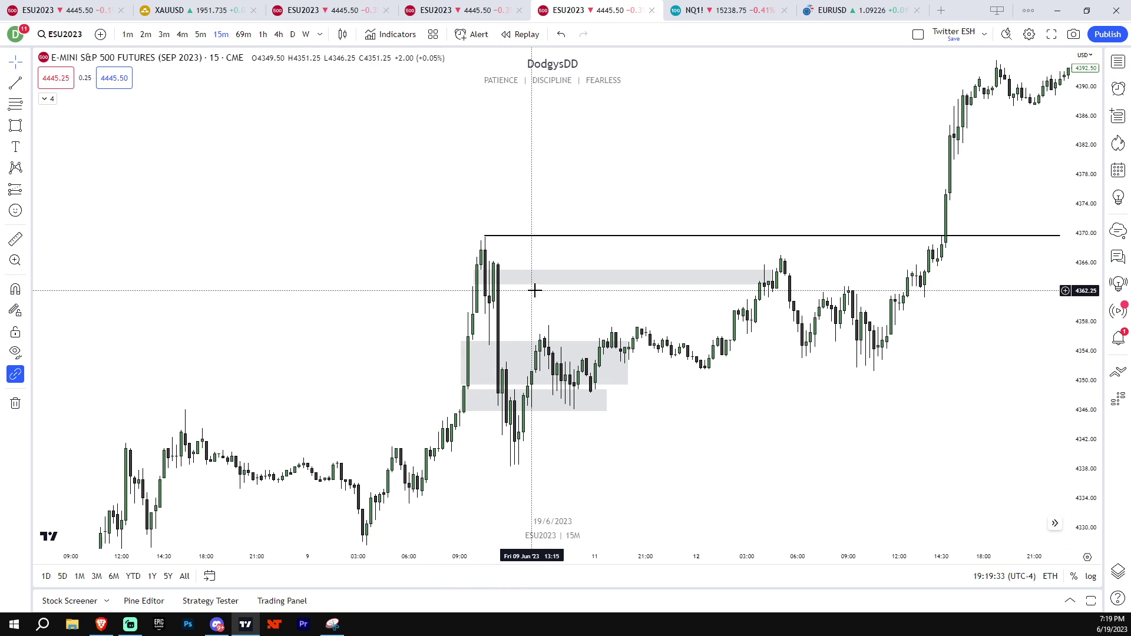
left_click(533, 347)
left_click_drag(1082, 411, 1081, 355)
scroll(639, 426, "up", 1)
left_click_drag(933, 434, 1081, 400)
scroll(565, 377, "up", 1)
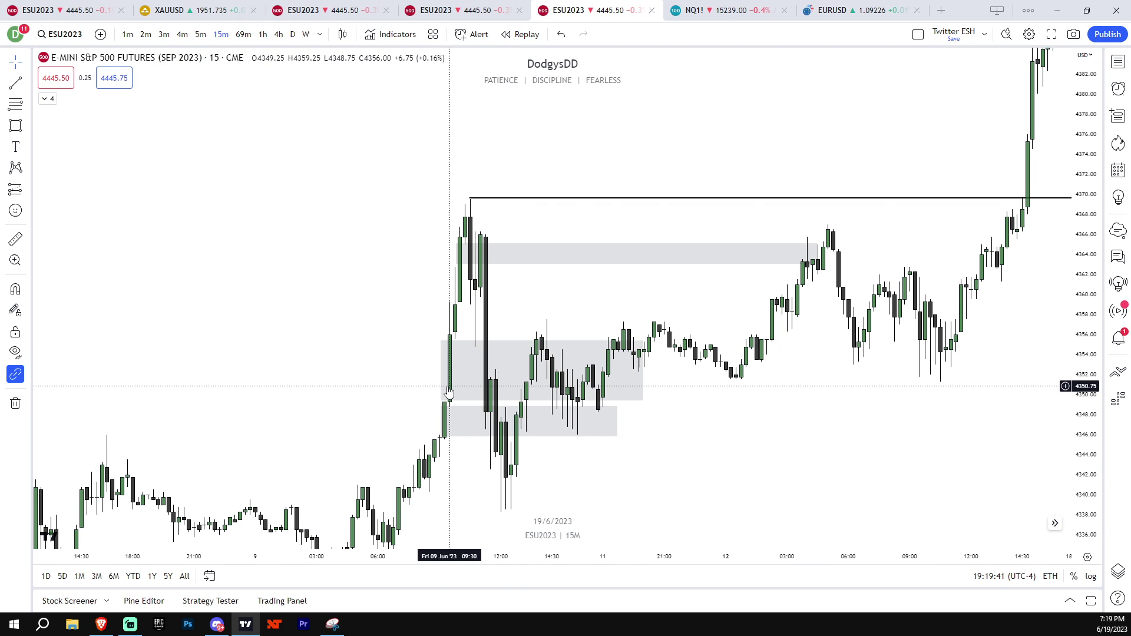
left_click_drag(606, 425, 662, 384)
scroll(908, 442, "up", 1)
left_click_drag(1082, 458, 1081, 426)
scroll(837, 445, "up", 2)
left_click_drag(809, 447, 920, 420)
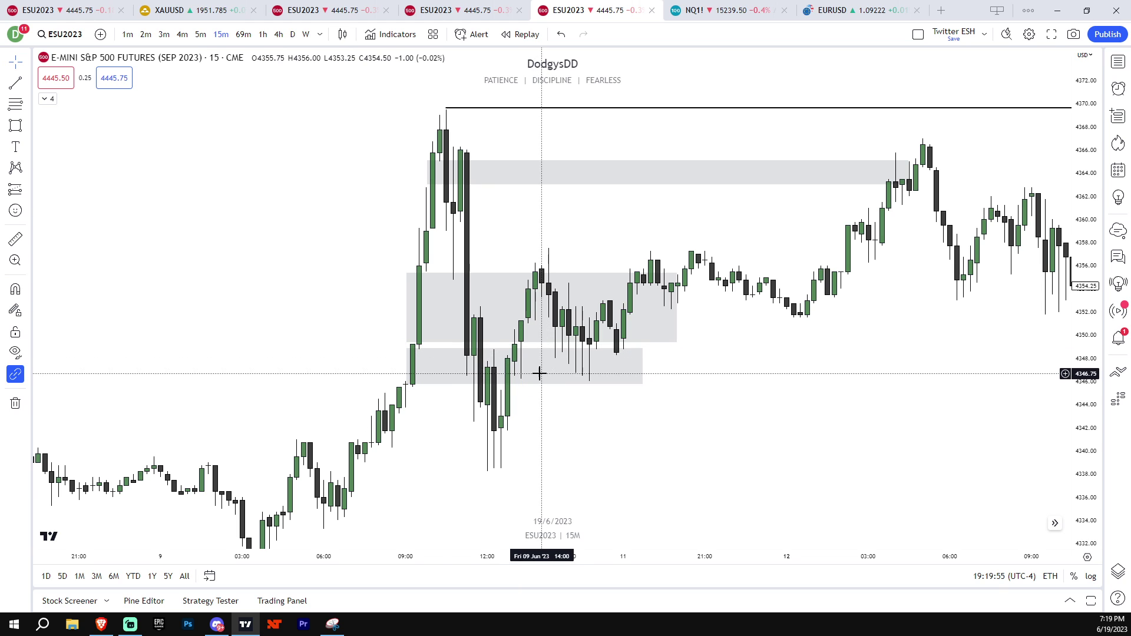
- Examine the price action from the 9 June high up to the break above the black line on 12 June
scroll(969, 335, "down", 3)
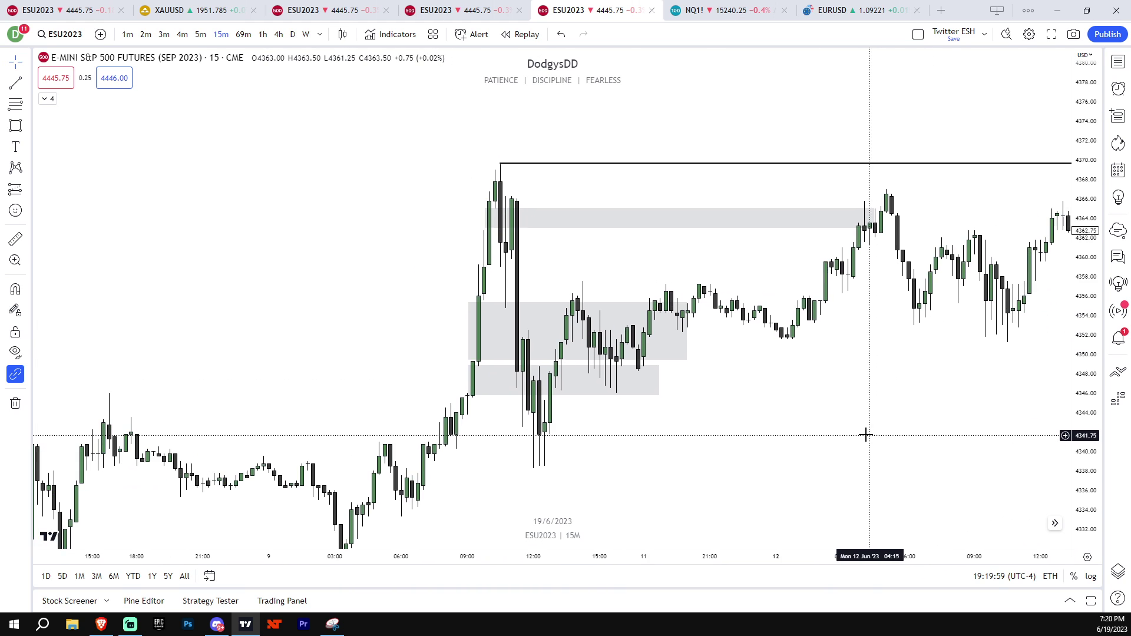
left_click_drag(905, 438, 846, 439)
left_click_drag(735, 412, 710, 422)
left_click_drag(1079, 409, 1078, 445)
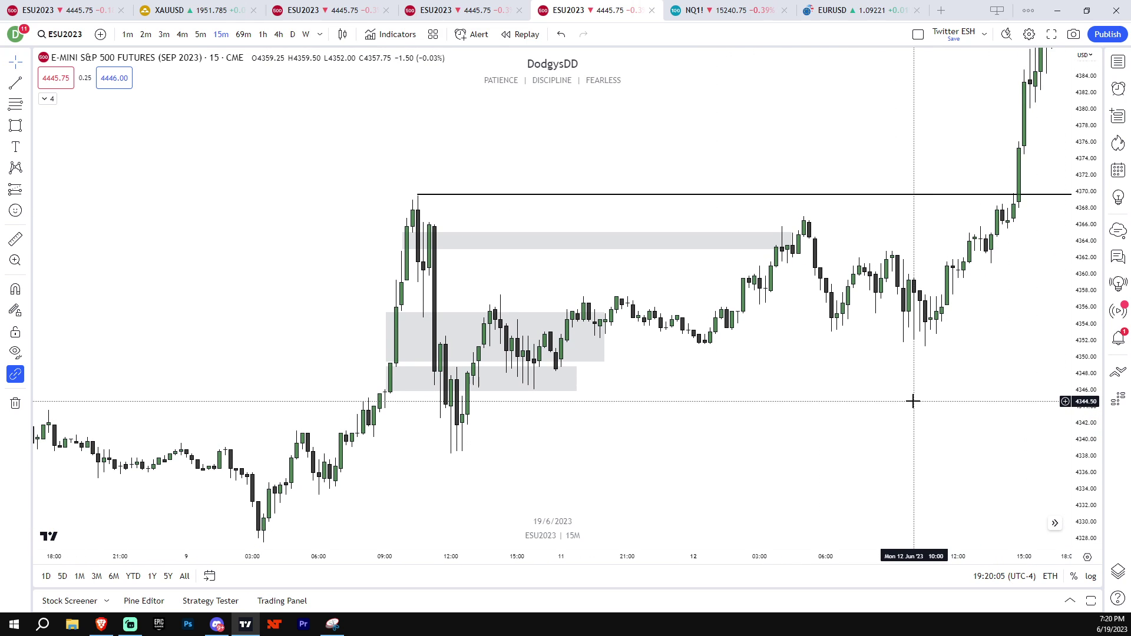
left_click_drag(1079, 395, 1079, 421)
scroll(882, 422, "down", 1)
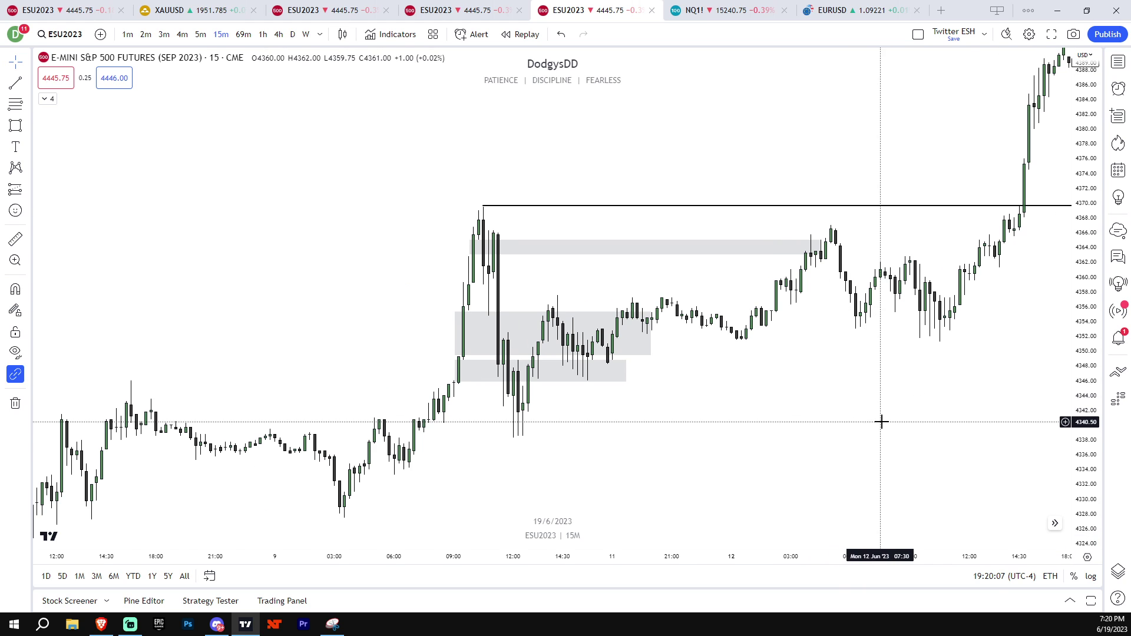
left_click_drag(881, 422, 876, 439)
left_click_drag(1079, 463, 1078, 420)
scroll(960, 439, "up", 1)
left_click_drag(959, 439, 955, 447)
left_click_drag(1079, 436, 1078, 450)
left_click_drag(780, 429, 778, 428)
left_click_drag(1079, 430, 1080, 452)
left_click_drag(1012, 431, 965, 438)
scroll(965, 442, "down", 2)
left_click_drag(1080, 445, 1079, 464)
- Review the shaded zones, retracement levels and descending trend line drawn on the 13 to 15 June price action
left_click_drag(1026, 452, 753, 548)
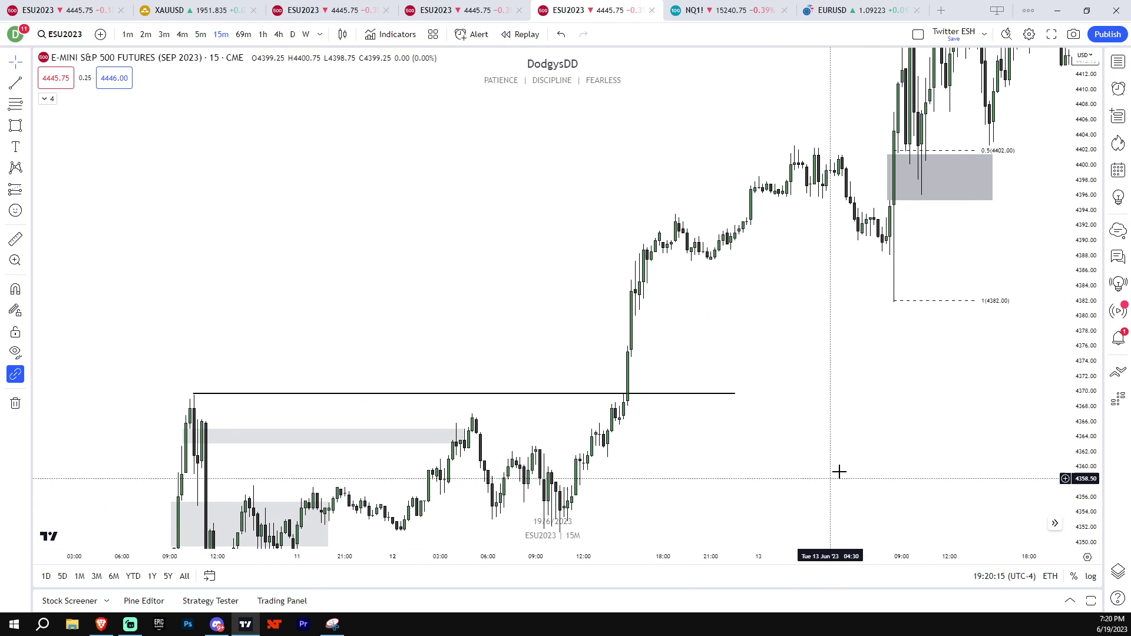
left_click_drag(878, 448, 785, 534)
left_click_drag(865, 425, 780, 461)
scroll(775, 448, "up", 2)
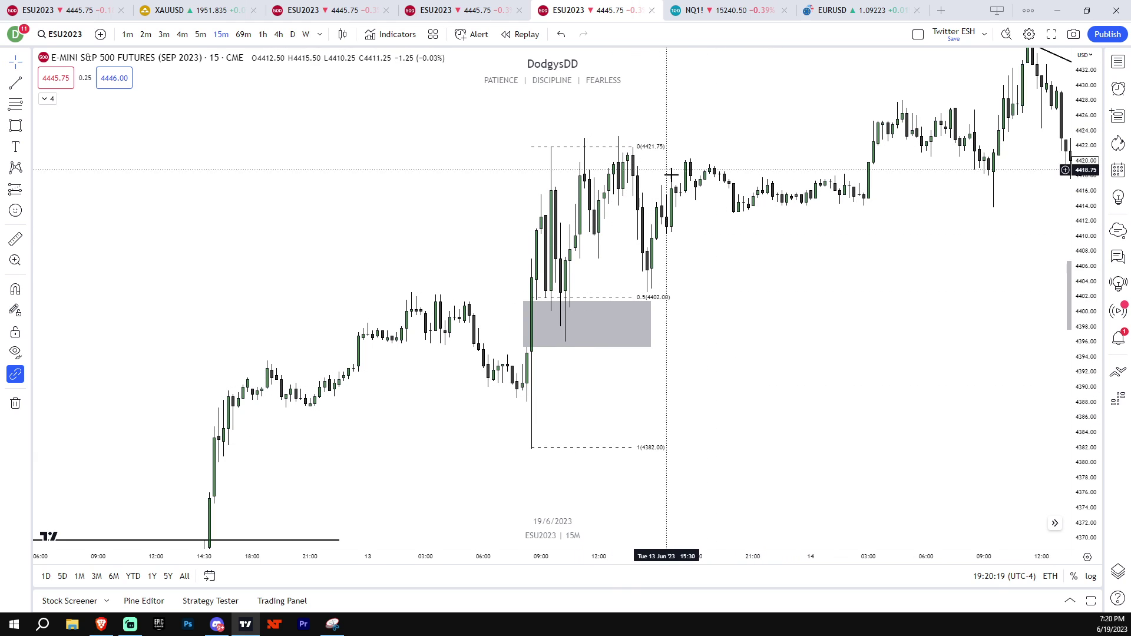
scroll(709, 224, "right", 4)
scroll(845, 349, "right", 3)
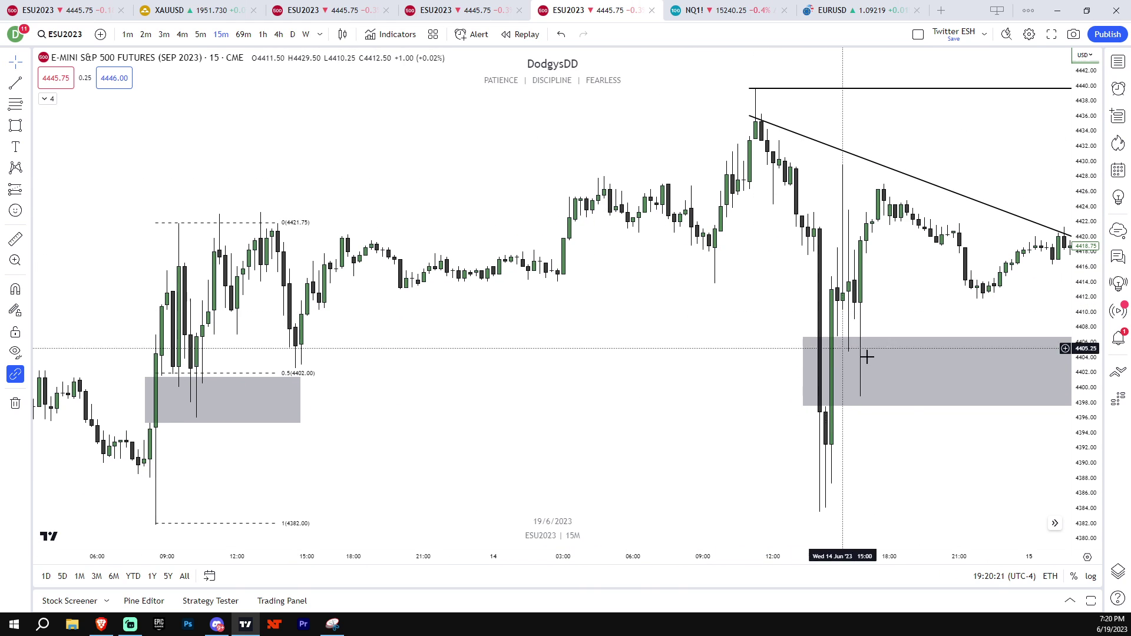
scroll(904, 457, "right", 5)
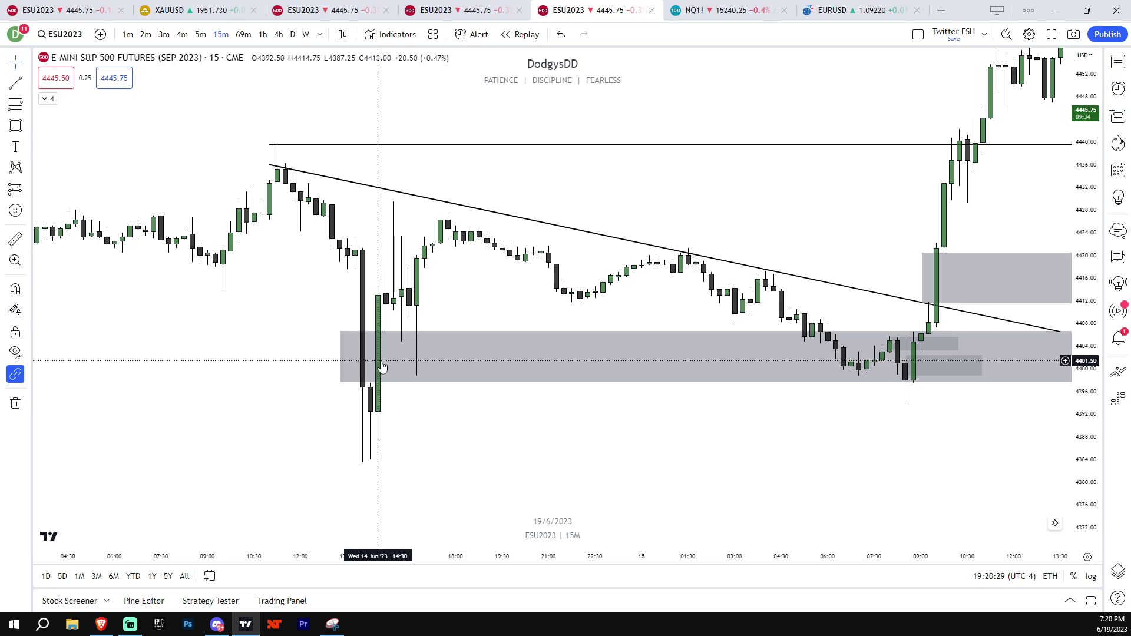
scroll(302, 441, "down", 2)
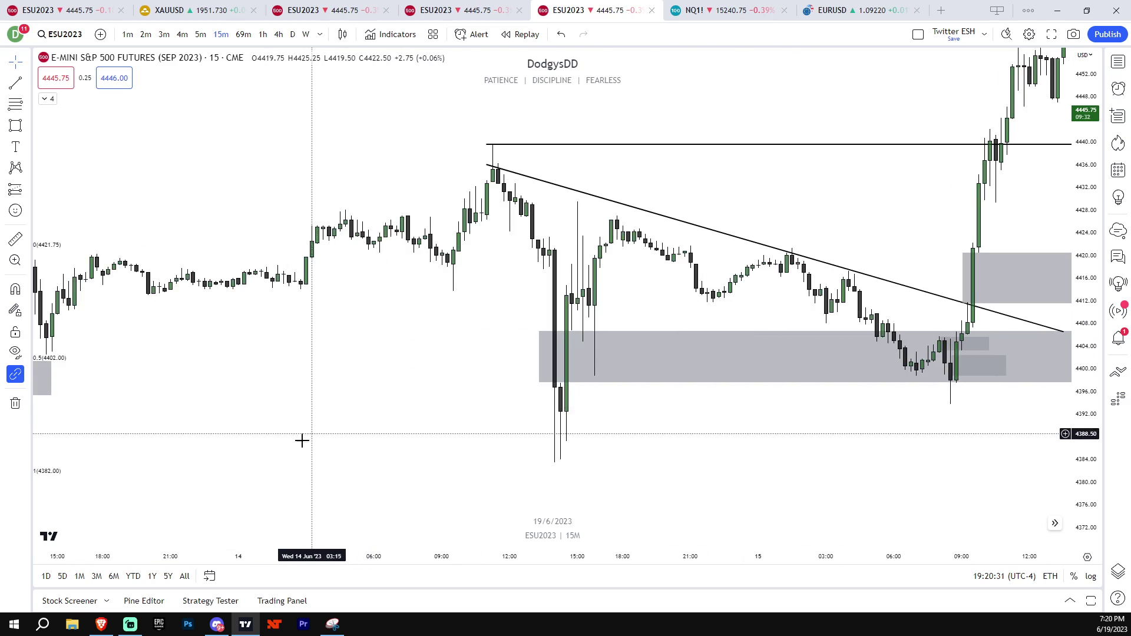
- Switch the chart to the 1-hour timeframe and frame the price action from 5 to 13 June
left_click_drag(302, 441, 1061, 365)
left_click_drag(533, 450, 1114, 437)
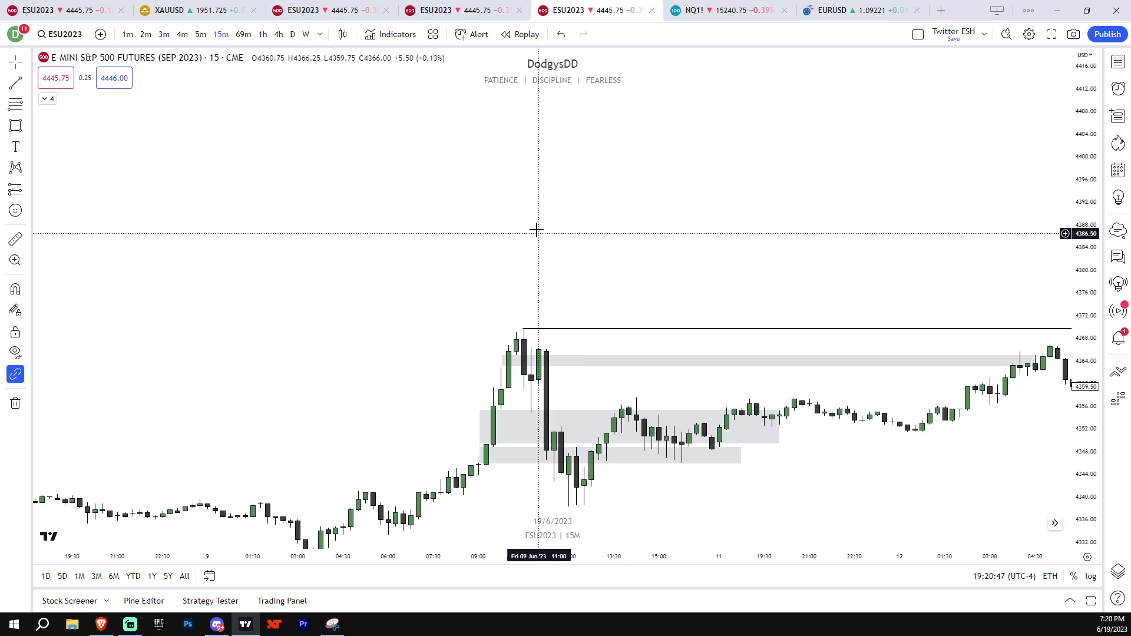
left_click(265, 37)
scroll(704, 443, "down", 1)
left_click_drag(1085, 483, 1085, 353)
left_click_drag(1021, 421, 576, 416)
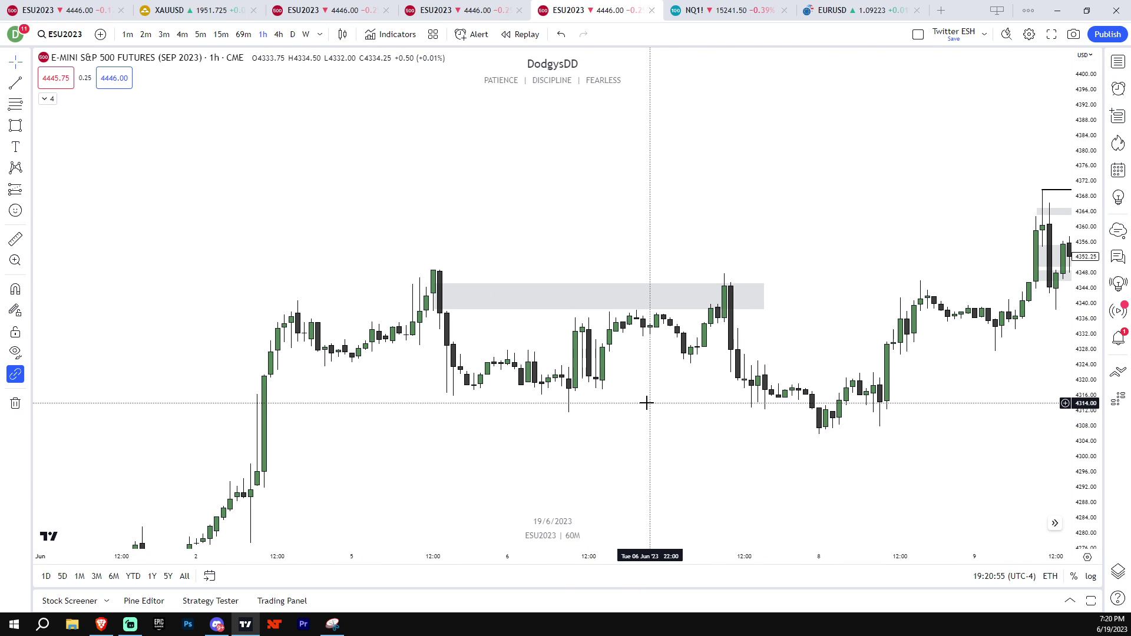
scroll(623, 383, "down", 4)
left_click_drag(974, 419, 772, 432)
scroll(772, 432, "down", 1)
left_click_drag(931, 450, 899, 457)
left_click_drag(1086, 460, 1086, 406)
left_click_drag(1034, 441, 1010, 467)
scroll(1010, 467, "up", 2)
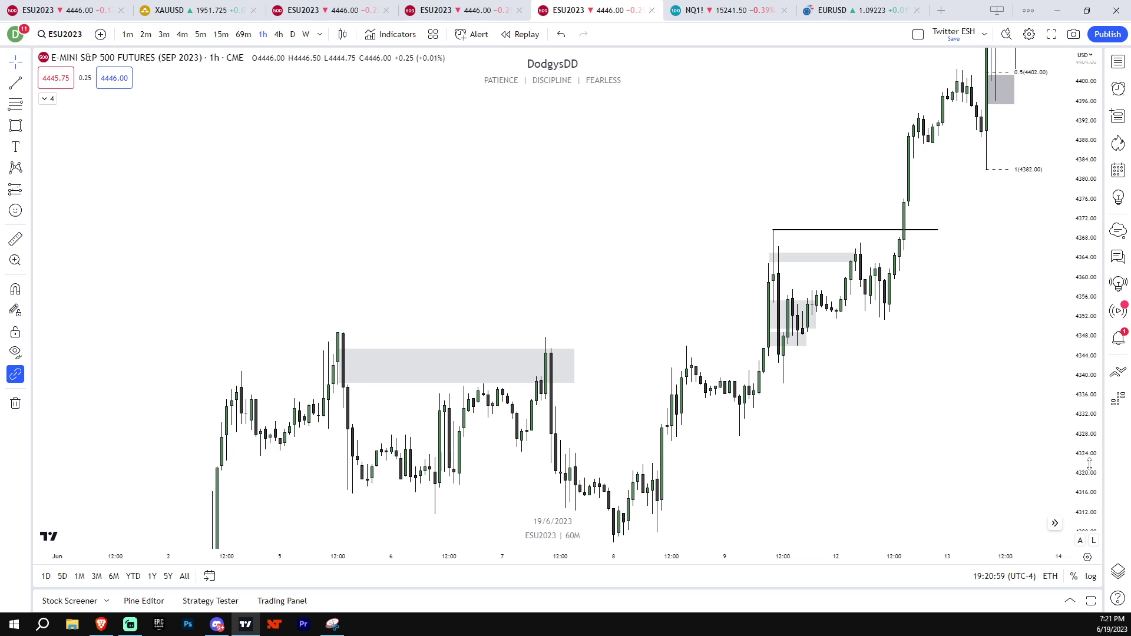
- Delete the two lower shaded boxes beneath the 9 June high on the 1-hour chart
scroll(1002, 448, "up", 1)
left_click(757, 340)
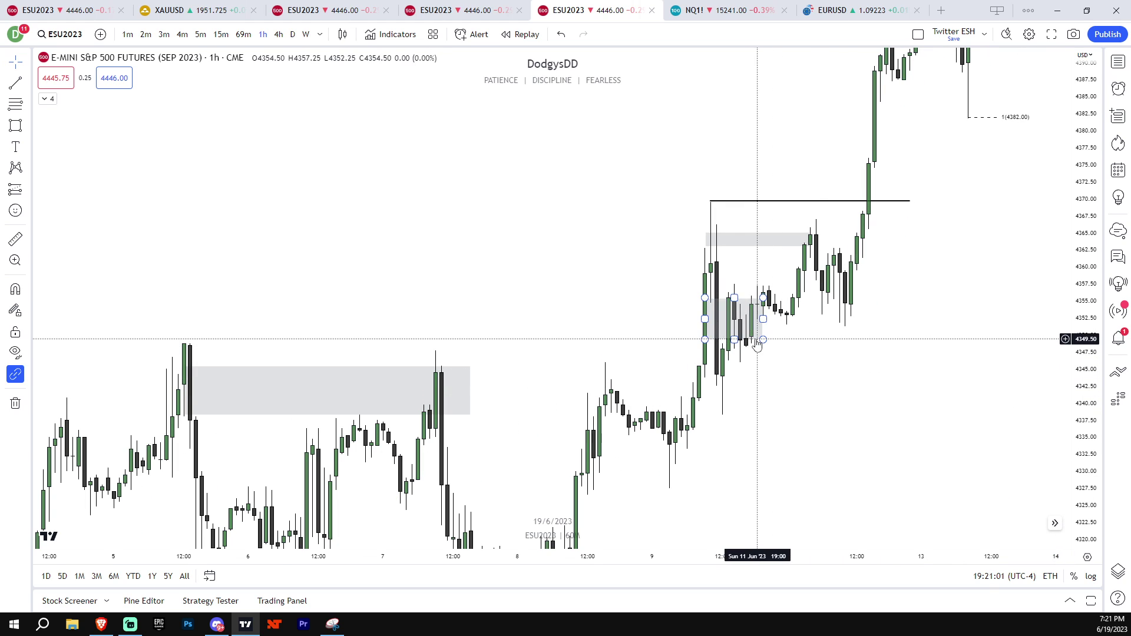
key("Delete")
scroll(1037, 421, "up", 2)
left_click_drag(1046, 427, 1085, 376)
scroll(1002, 376, "up", 2)
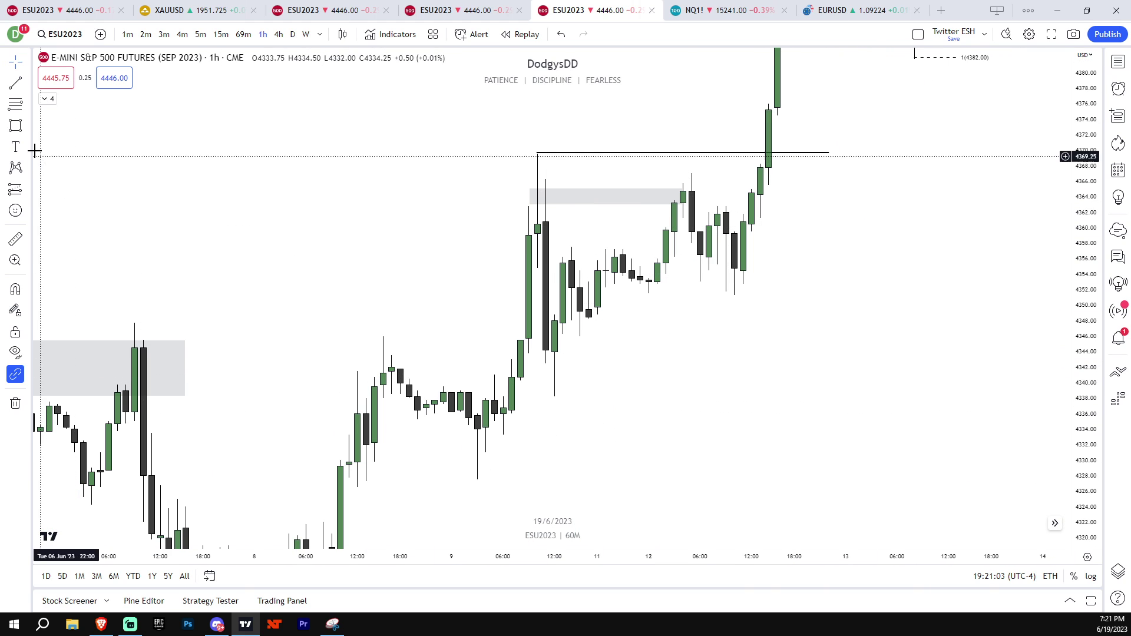
- Draw two thin shaded boxes beneath the 9 June high, at about 4340.25 to 4338.50 and about 4344 to 4343
left_click_drag(504, 381, 619, 394)
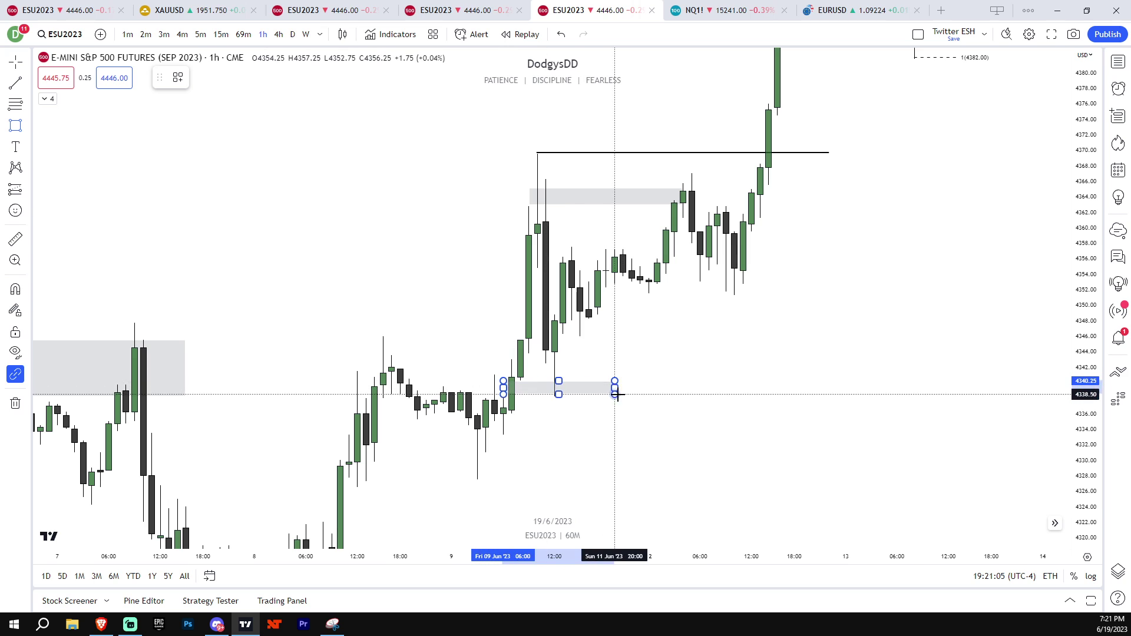
left_click_drag(530, 396, 525, 396)
left_click_drag(509, 359, 635, 352)
left_click(412, 253)
left_click(27, 126)
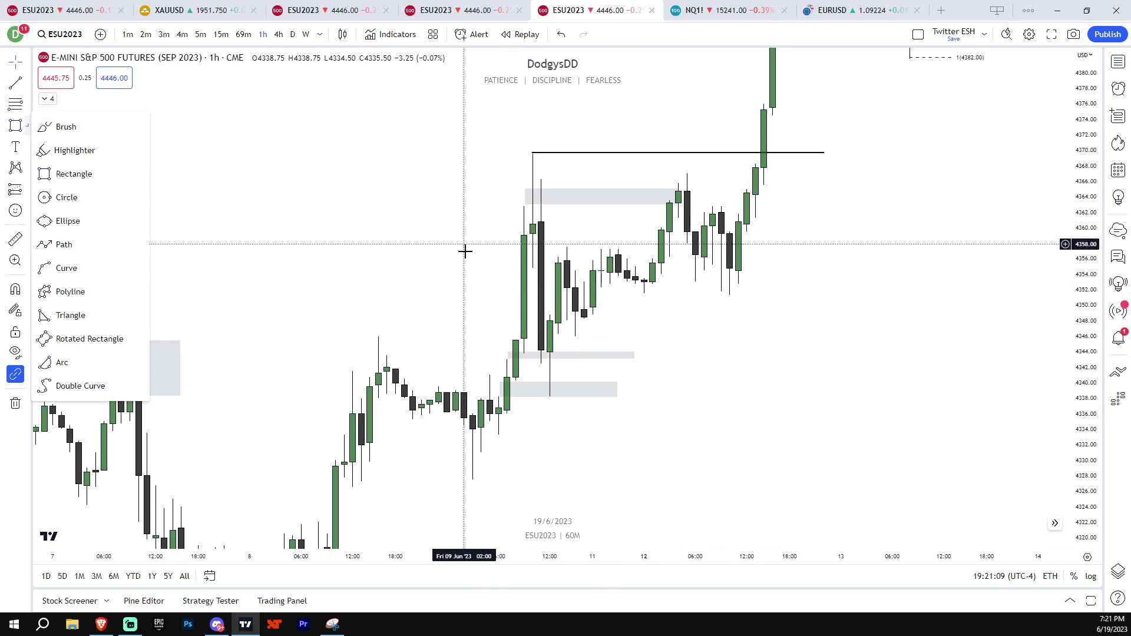
left_click(522, 331)
left_click(17, 127)
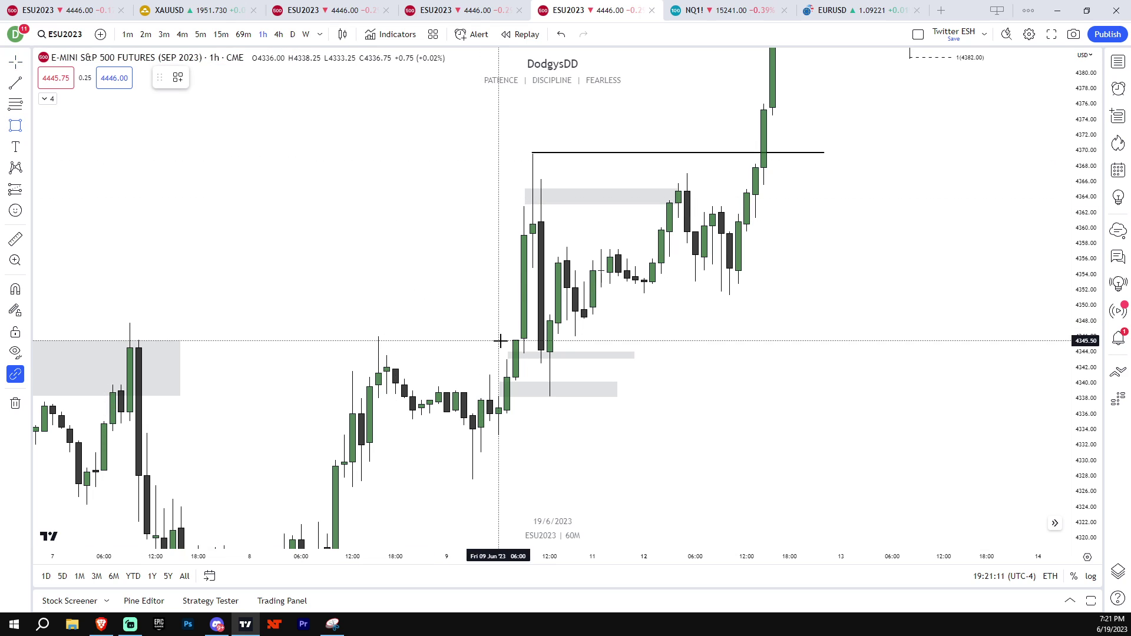
left_click_drag(507, 339, 669, 274)
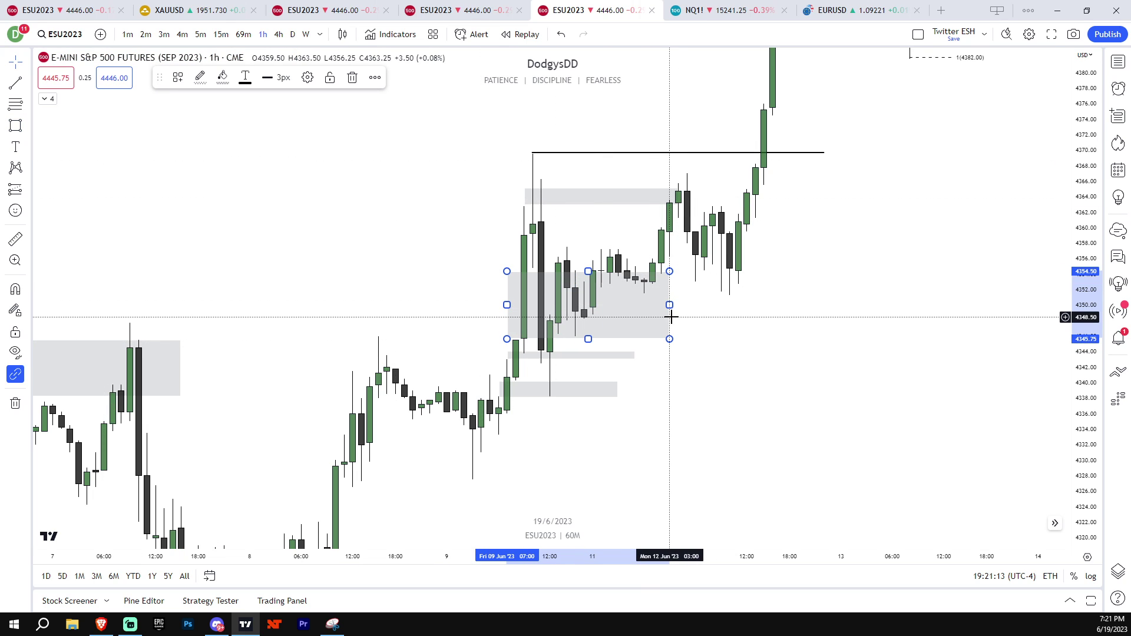
key("Delete")
- Draw a shaded box across the large 9 June down candle at about 4354.75 to 4348.75 and extend it past the 12 June lows
left_click(15, 127)
left_click_drag(533, 268, 713, 318)
left_click(824, 347)
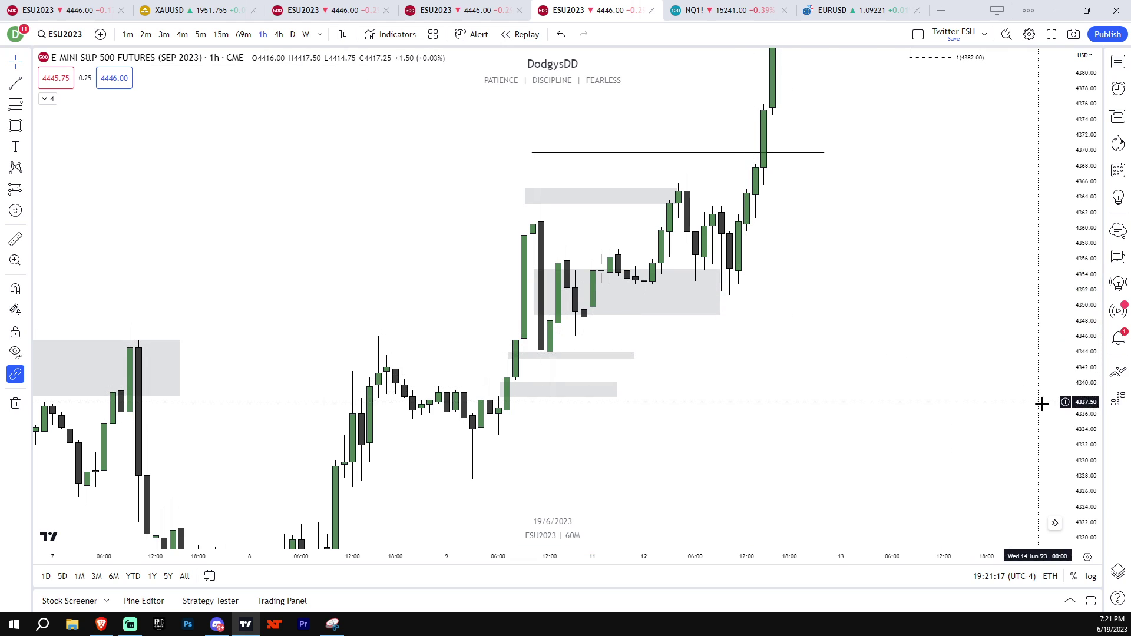
left_click_drag(1084, 404, 1084, 306)
left_click_drag(720, 288, 798, 289)
left_click_drag(968, 377, 1083, 402)
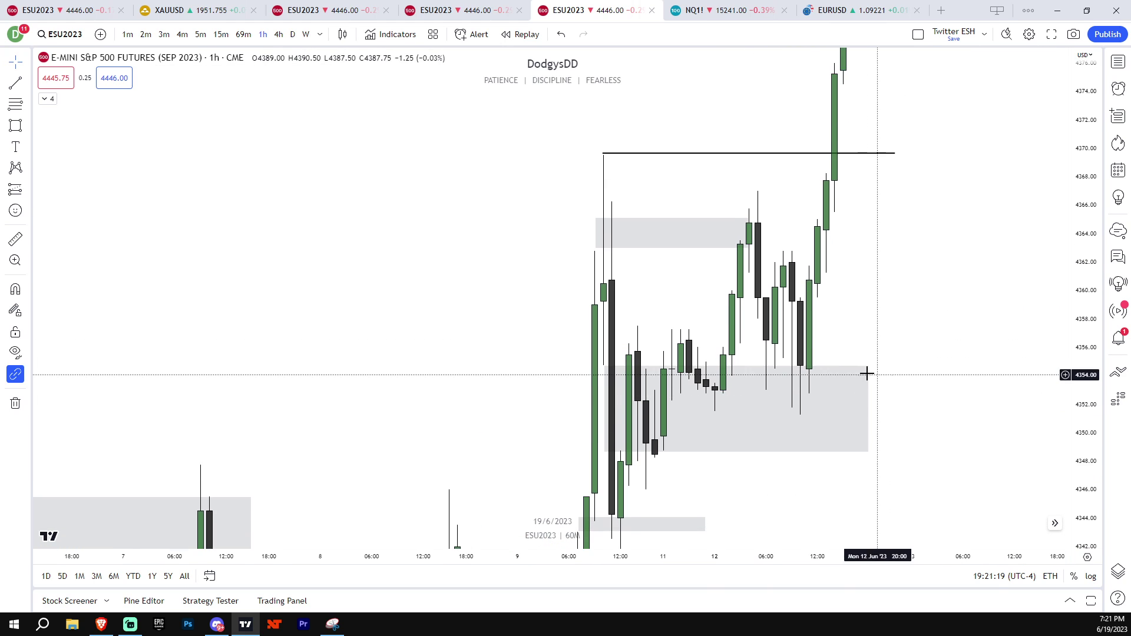
scroll(648, 368, "up", 1)
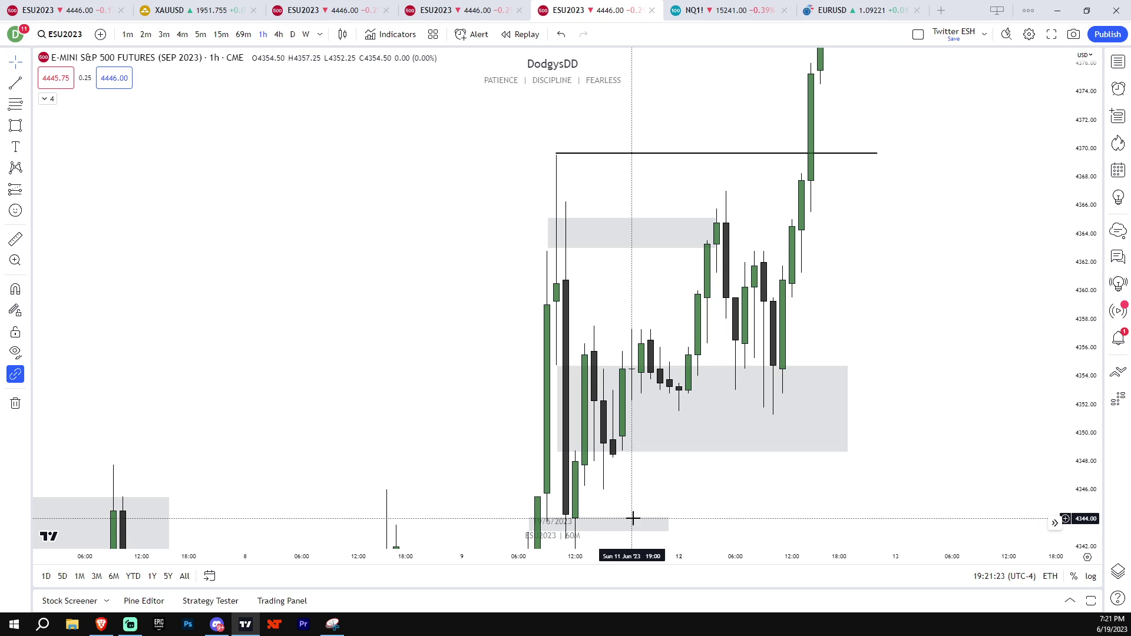
- Delete the thin shaded box near 4344 and the shaded box just beneath the 9 June high
left_click(637, 521)
key("Delete")
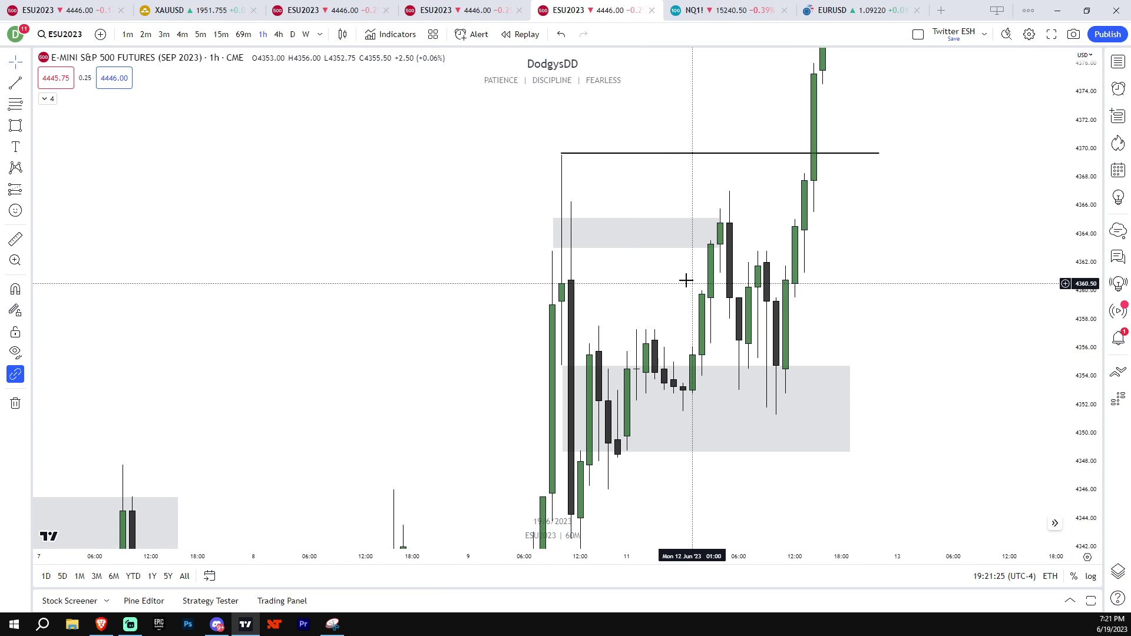
key("Delete")
left_click_drag(1082, 317, 1043, 465)
scroll(960, 391, "down", 1)
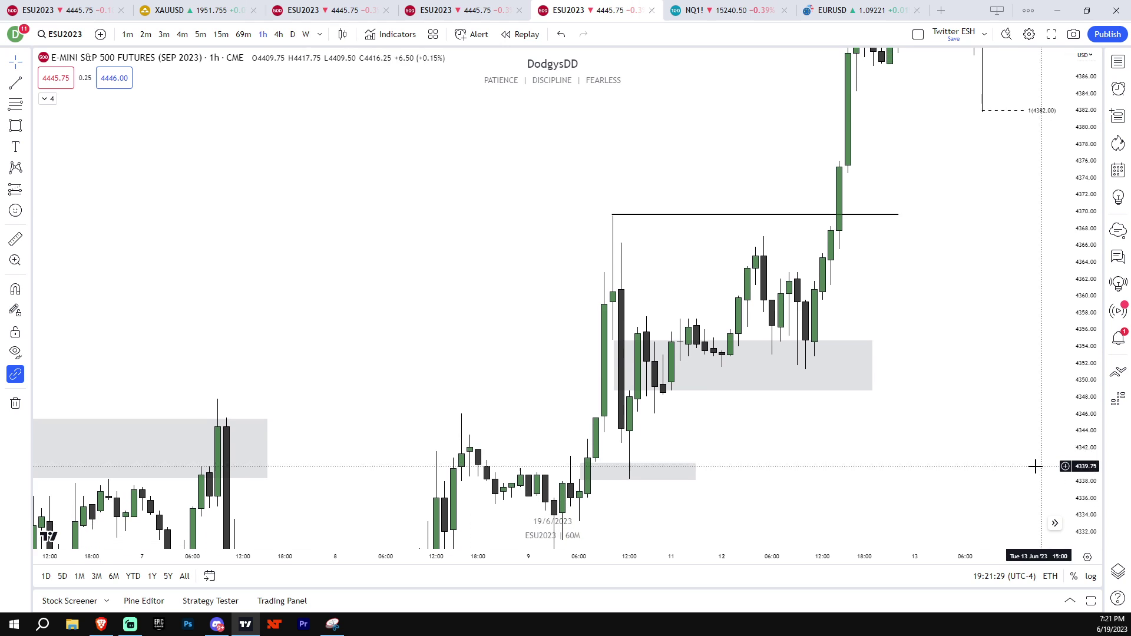
left_click_drag(876, 434, 840, 429)
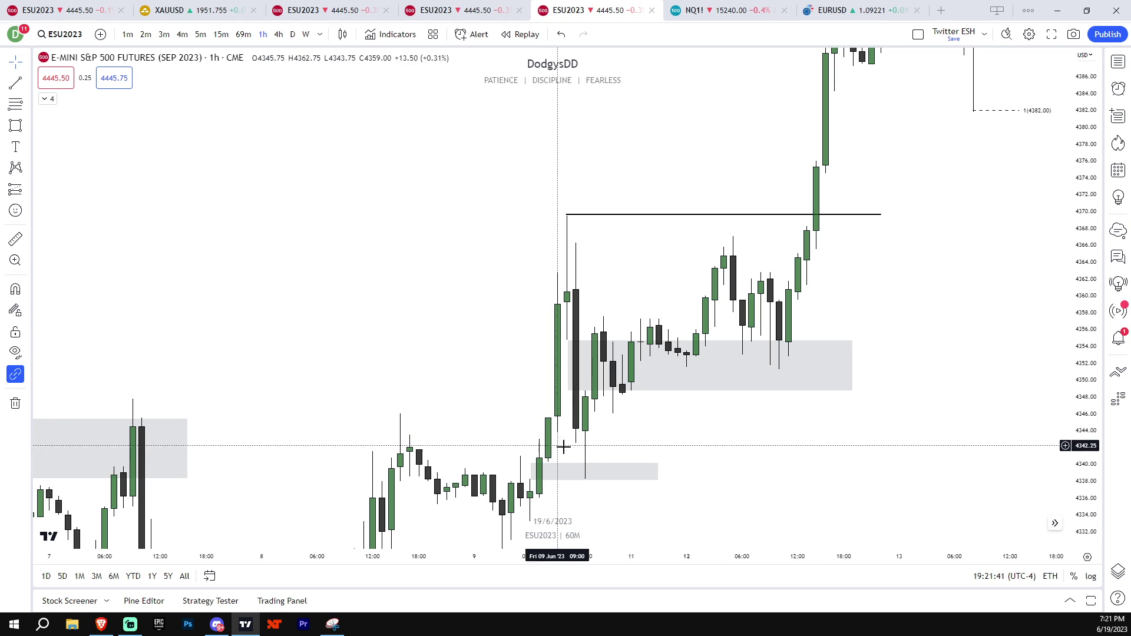
- Move the 13 June shaded box to span about 4400 to 4394.25 and widen it beyond the retracement levels
left_click_drag(915, 447, 825, 507)
left_click_drag(866, 335, 638, 515)
left_click_drag(722, 447, 632, 488)
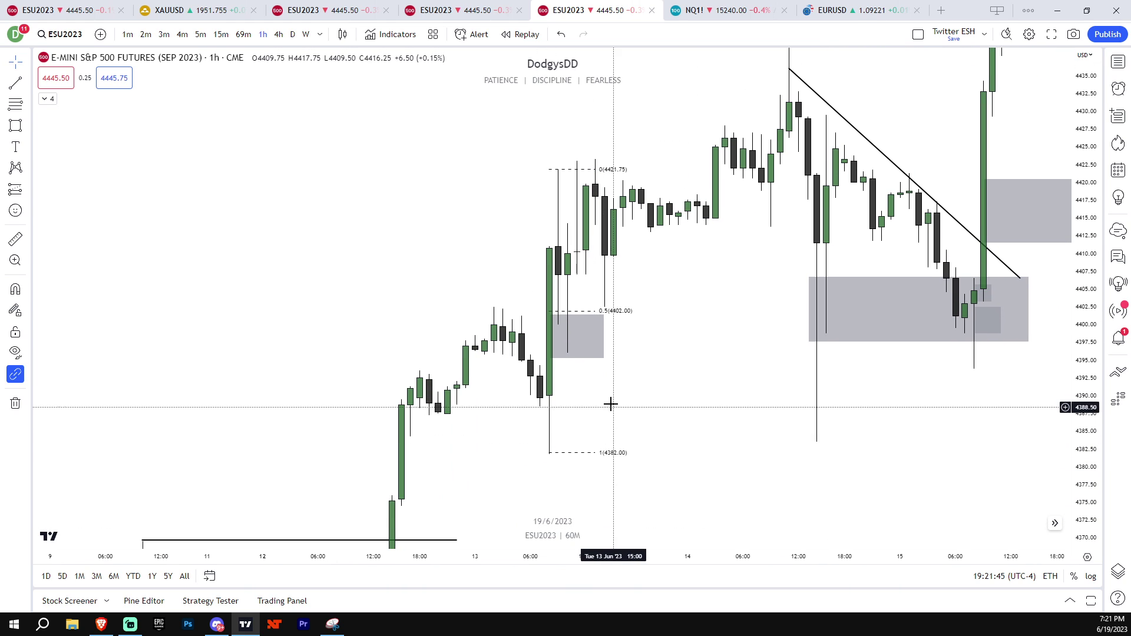
left_click_drag(581, 354, 570, 361)
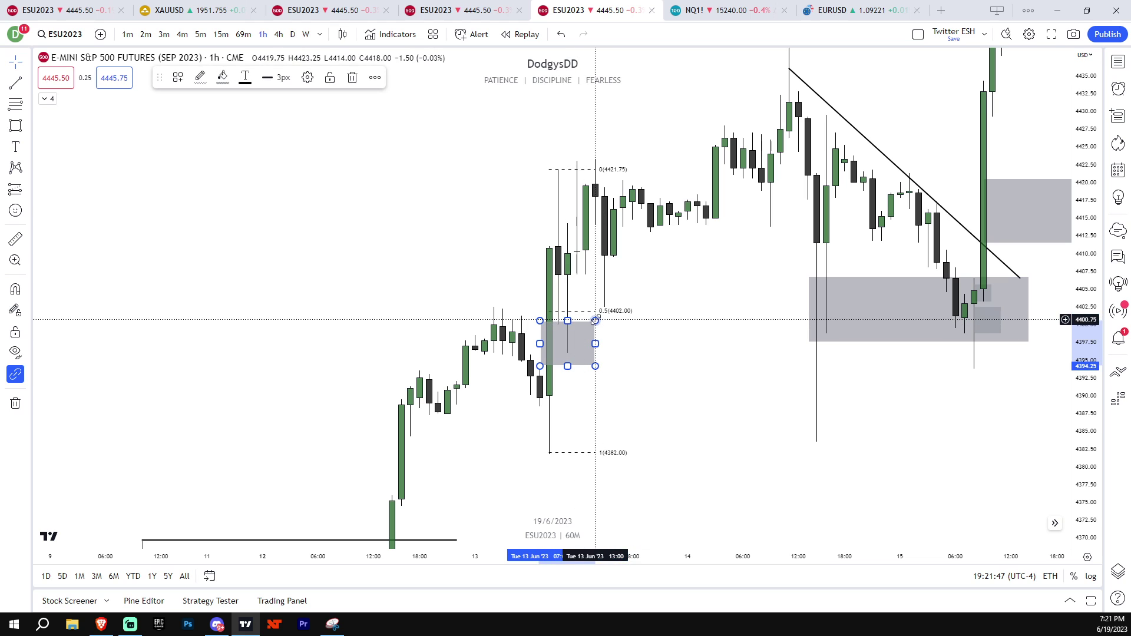
left_click_drag(595, 320, 641, 319)
left_click(674, 392)
scroll(674, 391, "up", 1)
left_click_drag(674, 391, 755, 413)
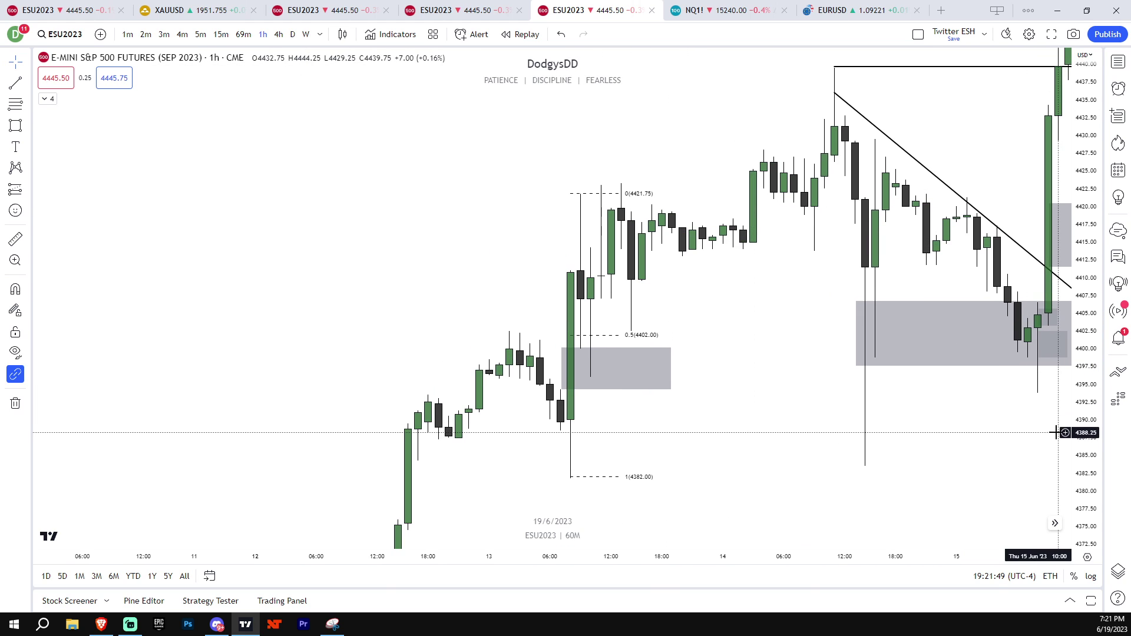
- Draw a short horizontal line from the early 13 June swing high at about 4402.50 to the shaded box
left_click_drag(1078, 440, 1070, 494)
left_click_drag(739, 403, 695, 379)
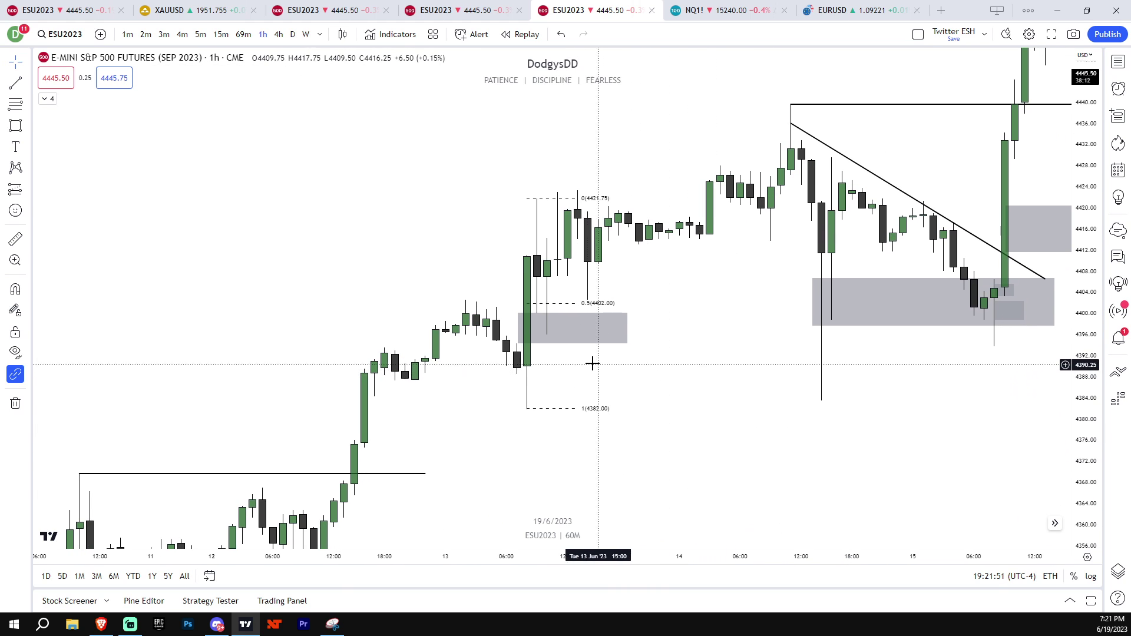
left_click_drag(587, 362, 588, 376)
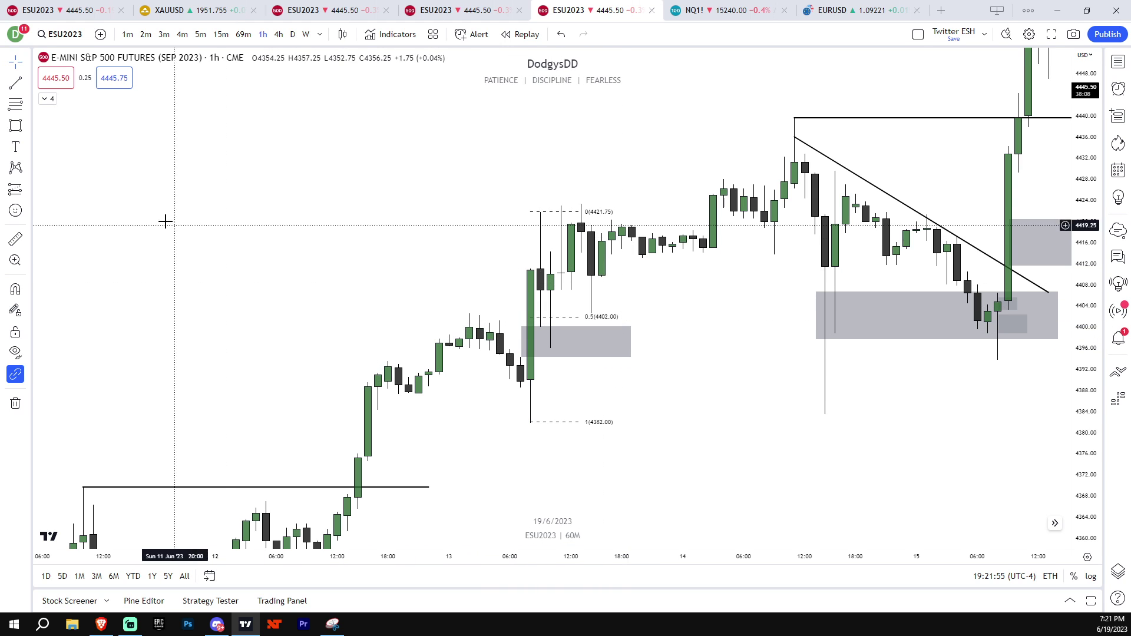
left_click(15, 83)
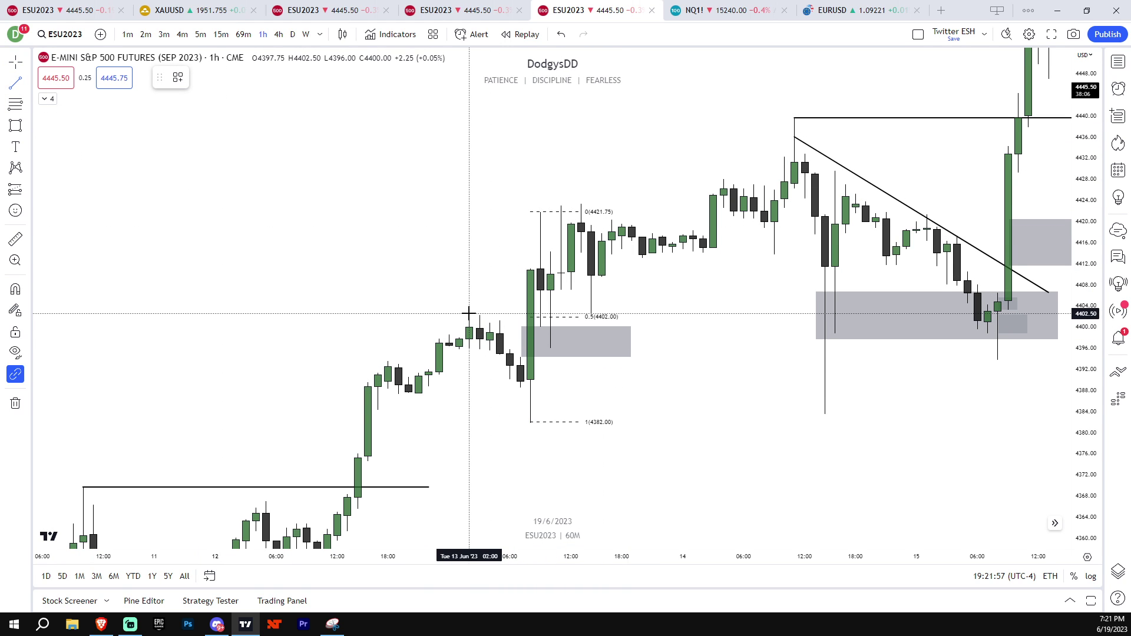
left_click(521, 314)
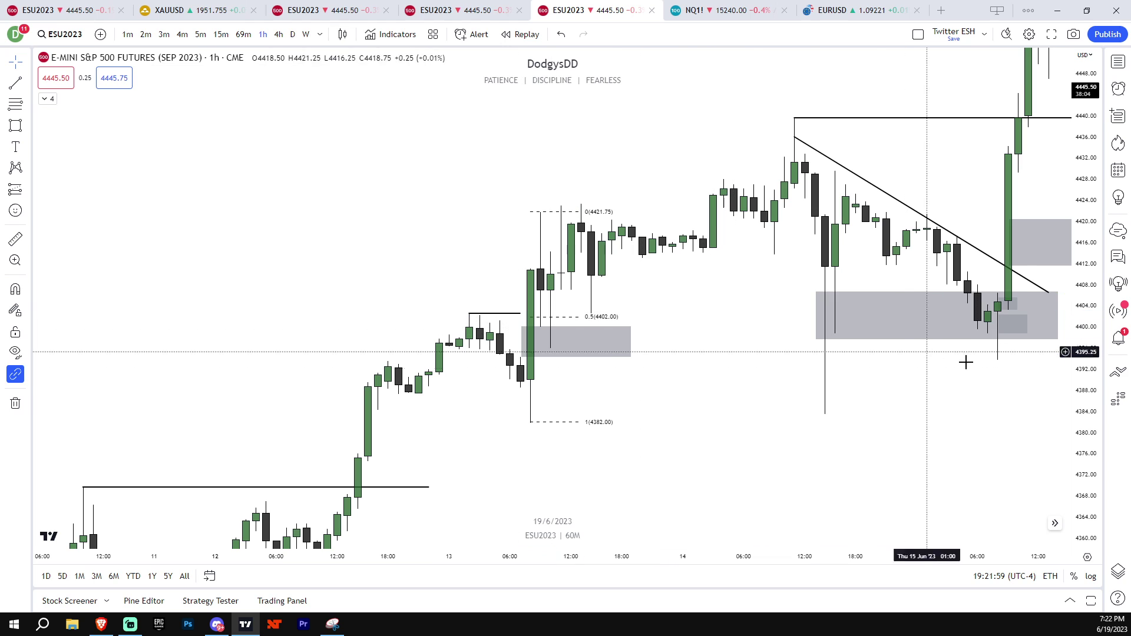
- Try to draw a horizontal line from the 13 June low at about 4381.50
left_click(570, 334)
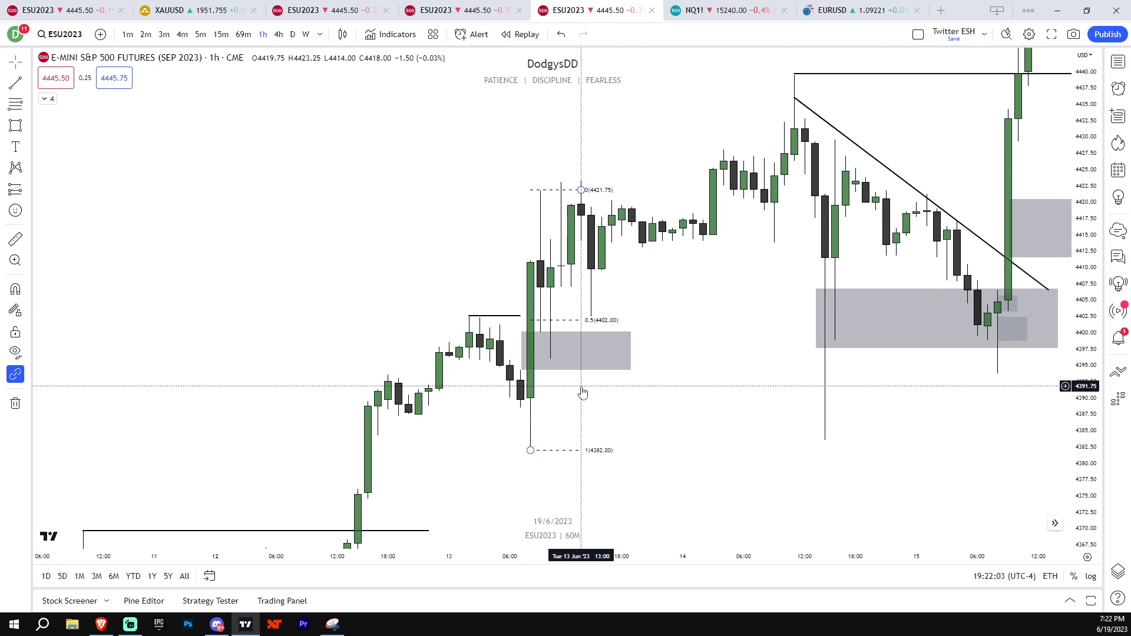
left_click_drag(1083, 404, 1083, 477)
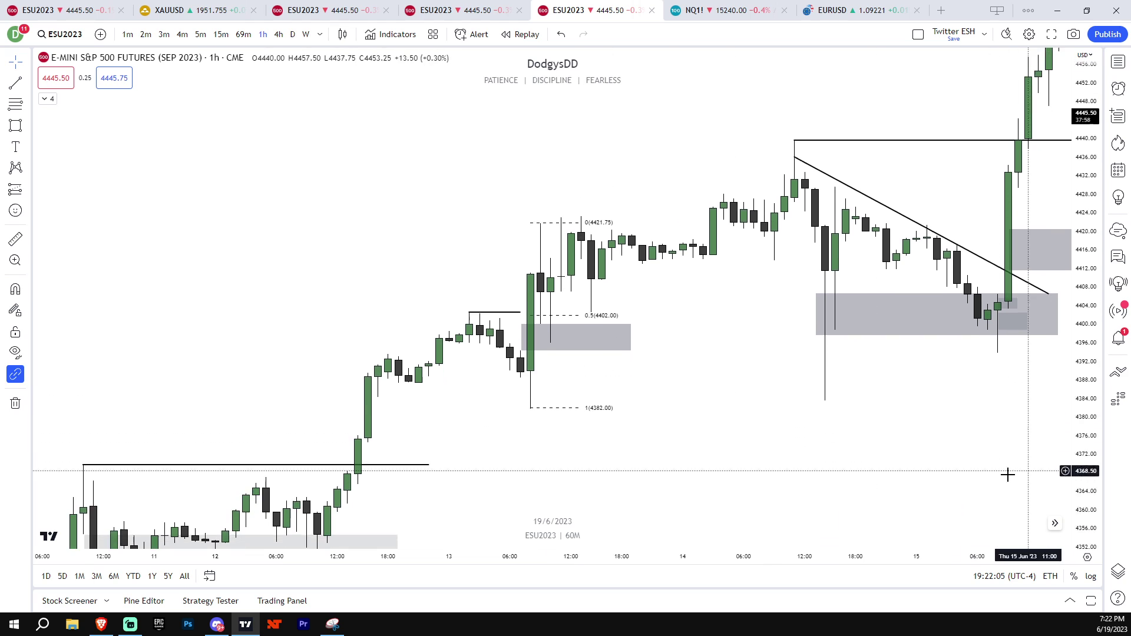
left_click_drag(1008, 475, 928, 413)
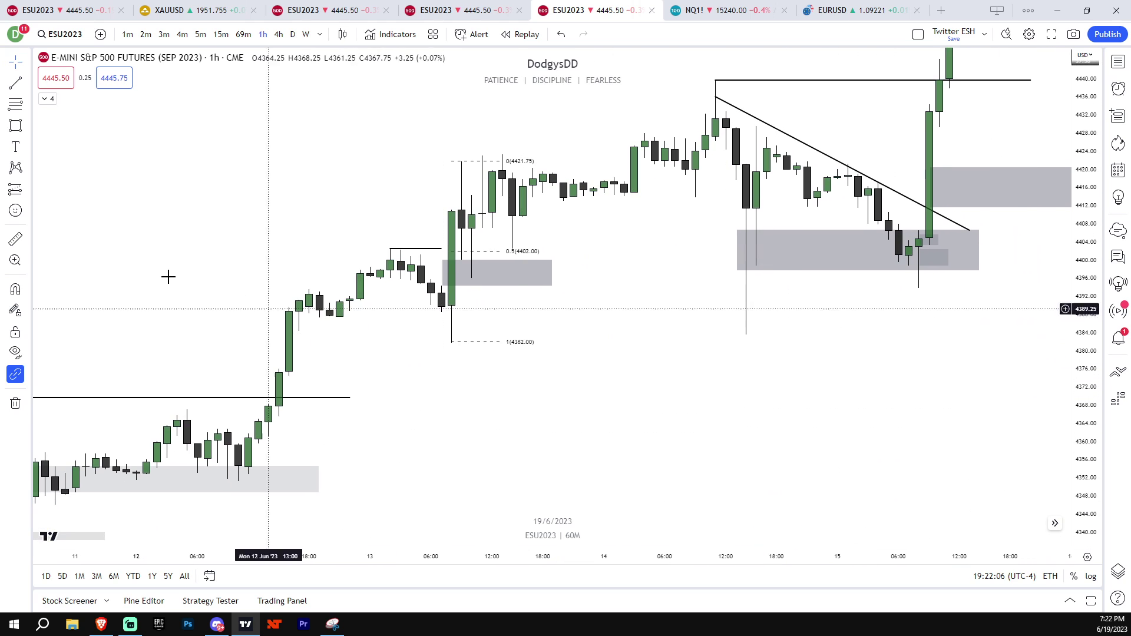
left_click(451, 343)
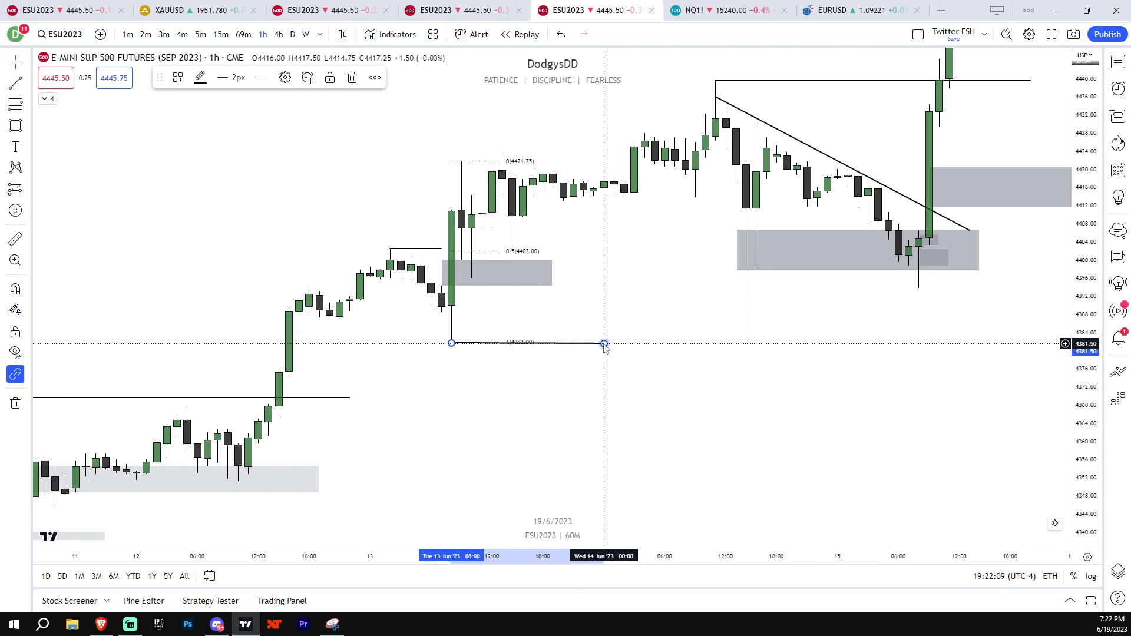
scroll(785, 419, "down", 2)
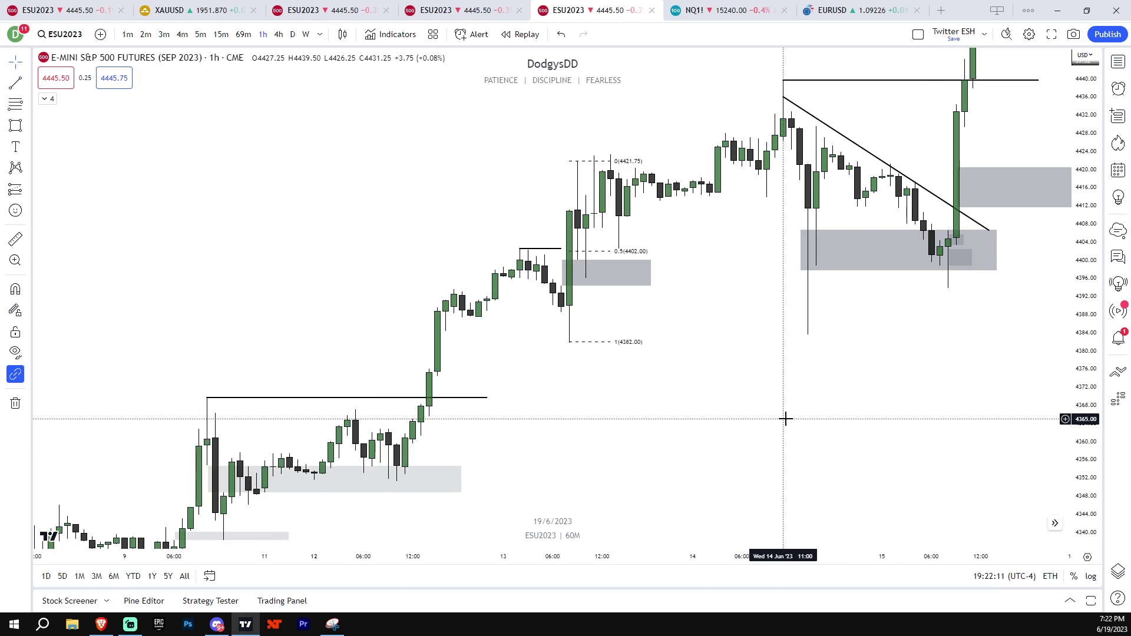
- Compare the shaded zones of 14 to 15 June on the 15-minute and 1-hour timeframes
left_click_drag(785, 419, 521, 496)
left_click_drag(722, 425, 720, 439)
left_click_drag(1085, 447, 1085, 409)
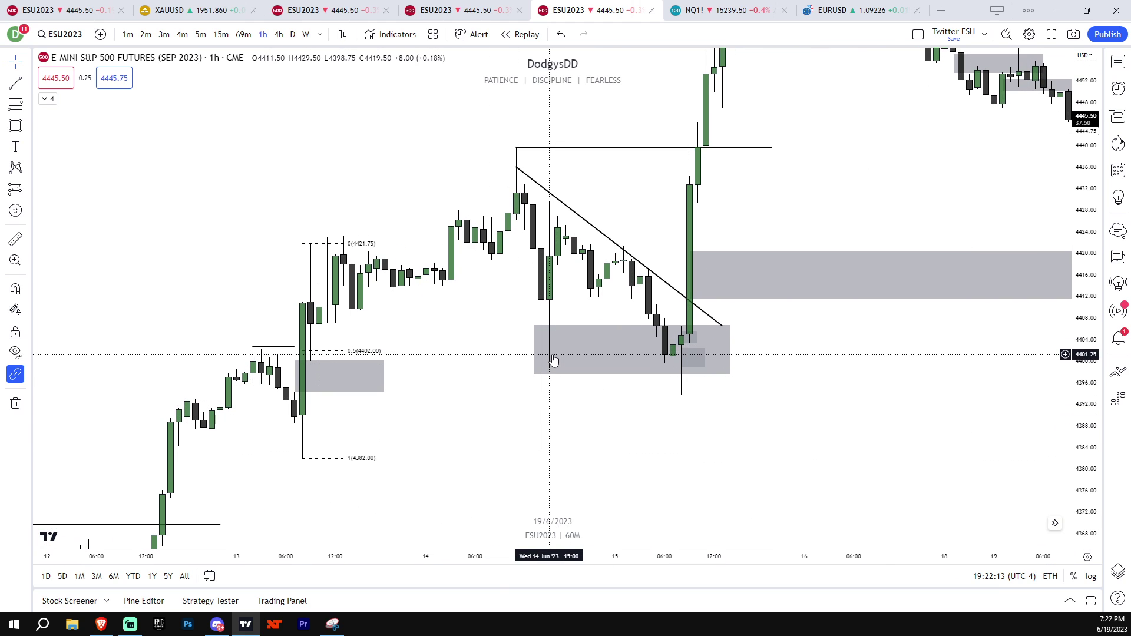
type("15")
key("Return")
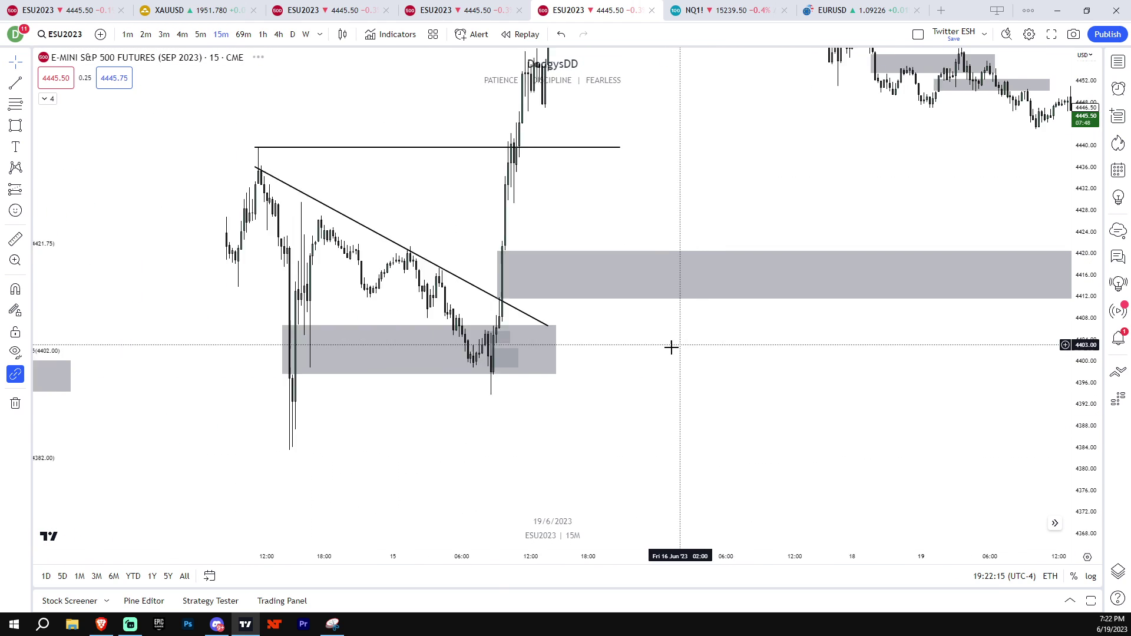
scroll(743, 472, "up", 2)
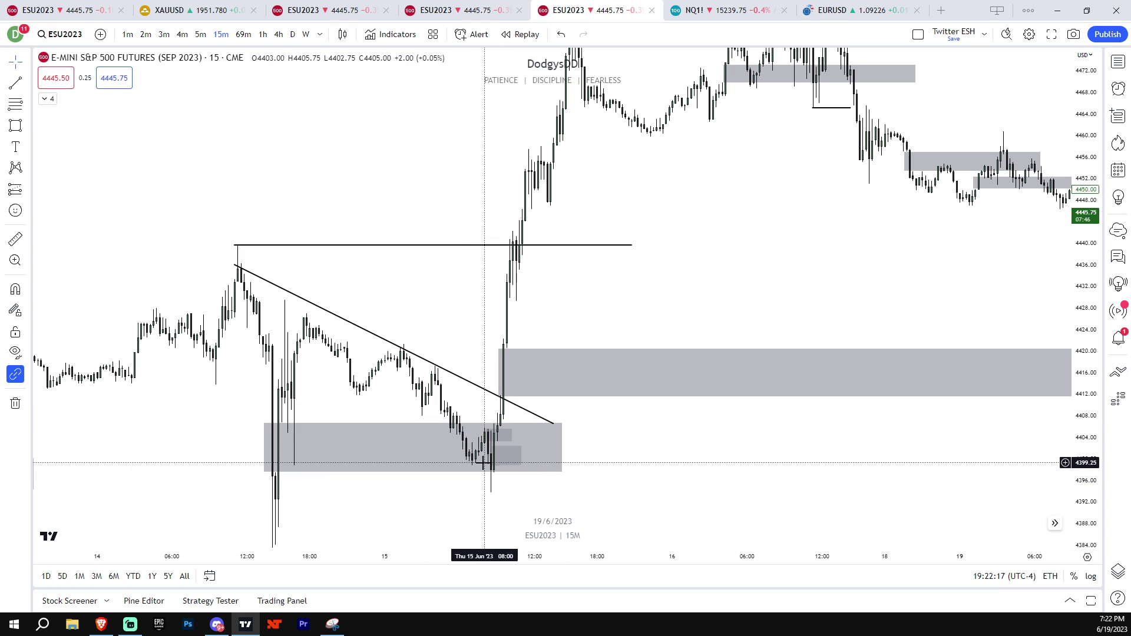
left_click(263, 34)
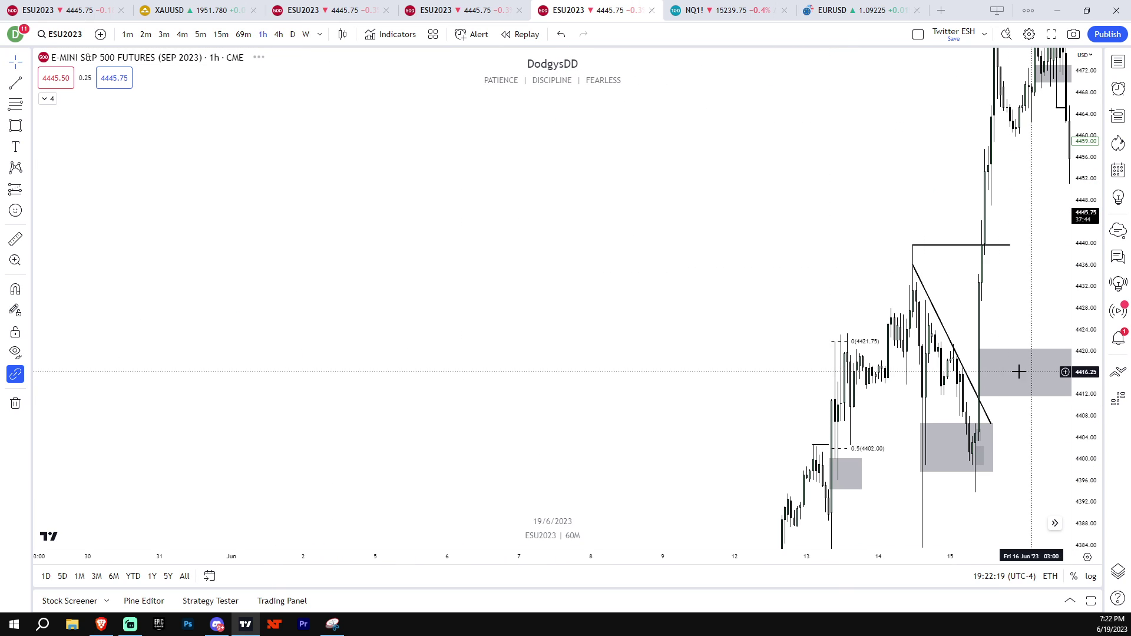
scroll(824, 341, "up", 3)
type("15")
key("Return")
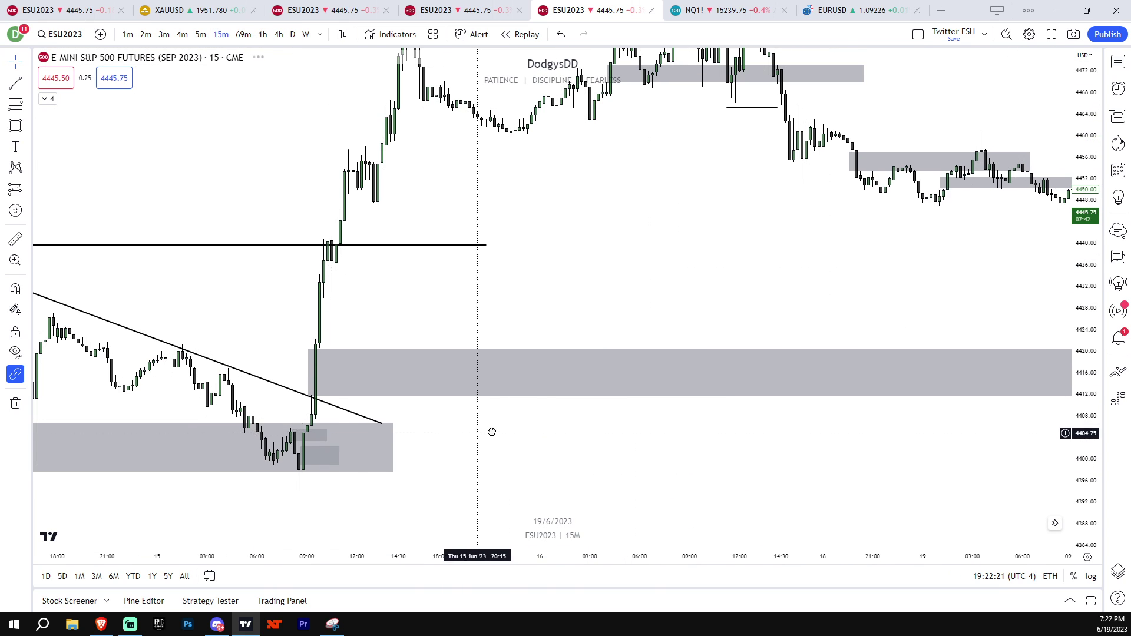
- Return the chart to the 1-hour timeframe and delete the two small shaded boxes inside the 14 to 15 June zone
left_click(263, 35)
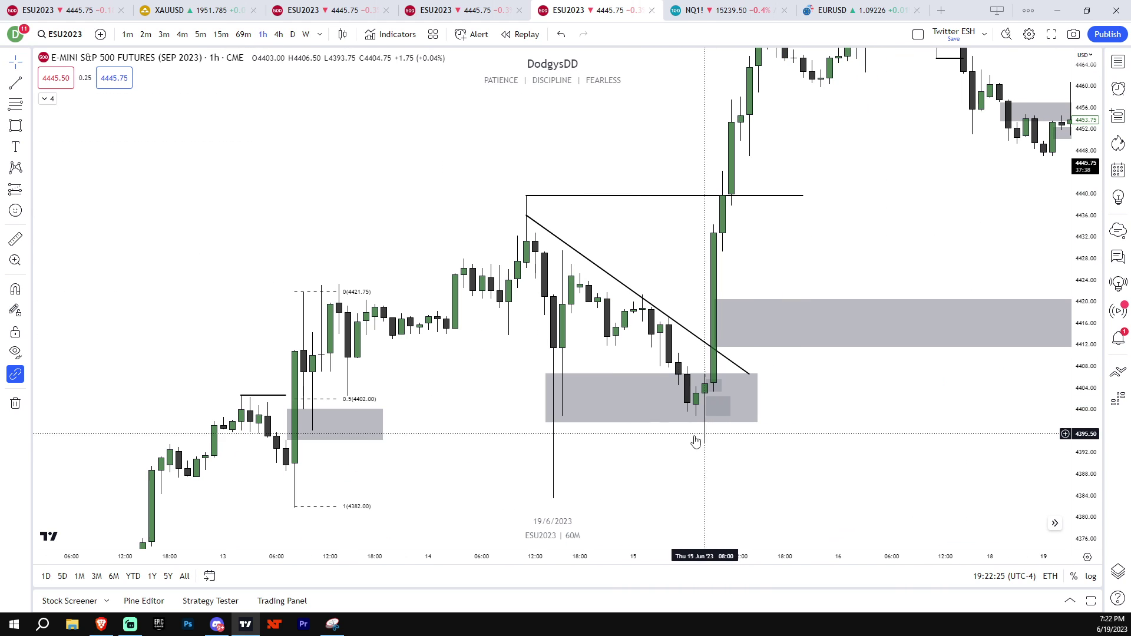
left_click_drag(565, 429, 574, 375)
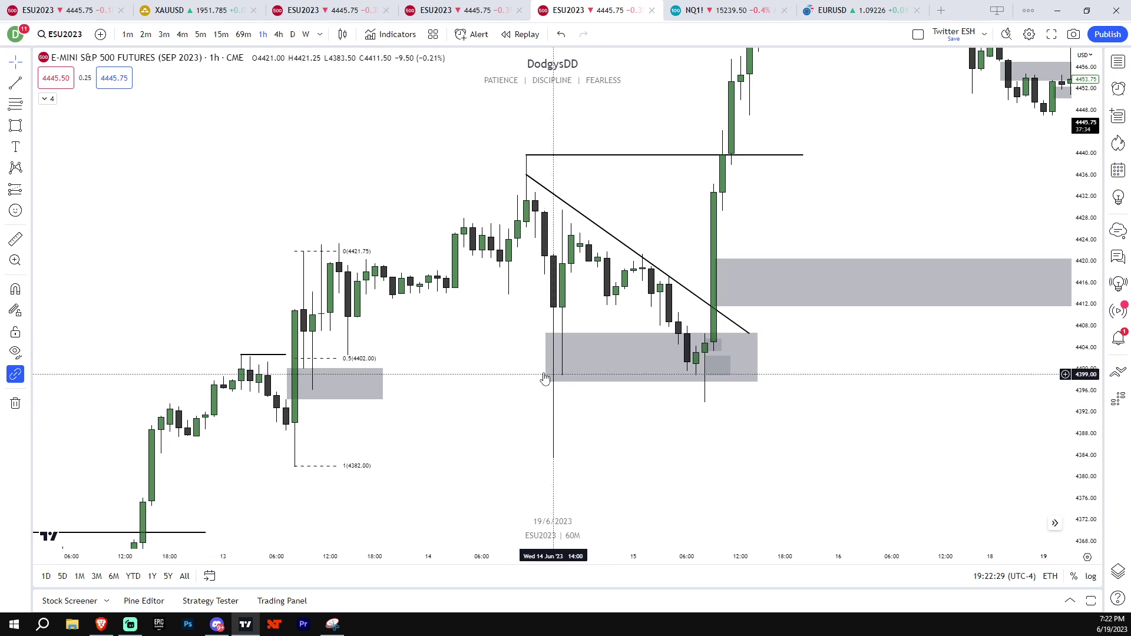
left_click_drag(1085, 352, 1084, 401)
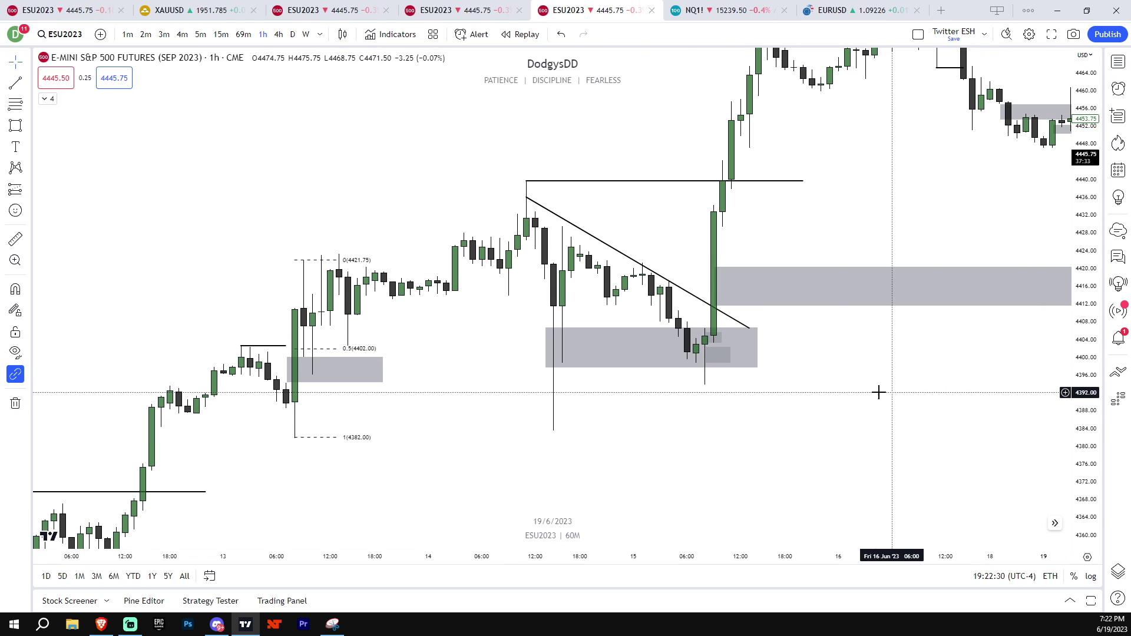
left_click(722, 337)
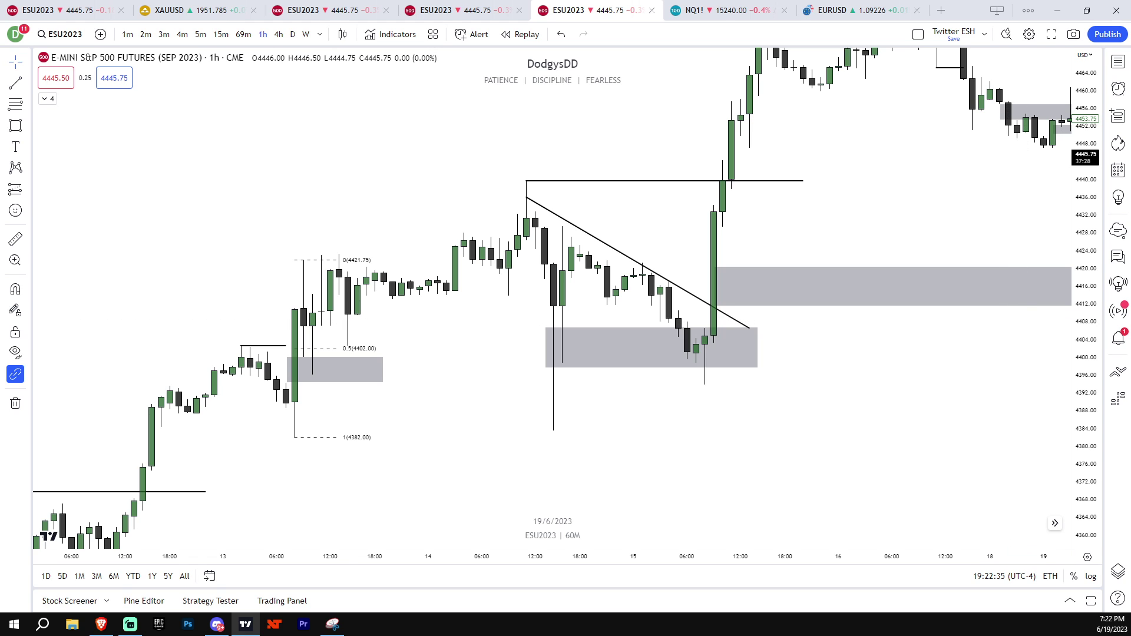
- Delete the two shaded boxes and the short black line around the 16 June drop, above 4465
scroll(1056, 351, "down", 2)
left_click_drag(1083, 351, 852, 500)
scroll(1031, 411, "down", 2)
left_click_drag(1078, 460, 1078, 315)
left_click_drag(938, 338, 895, 430)
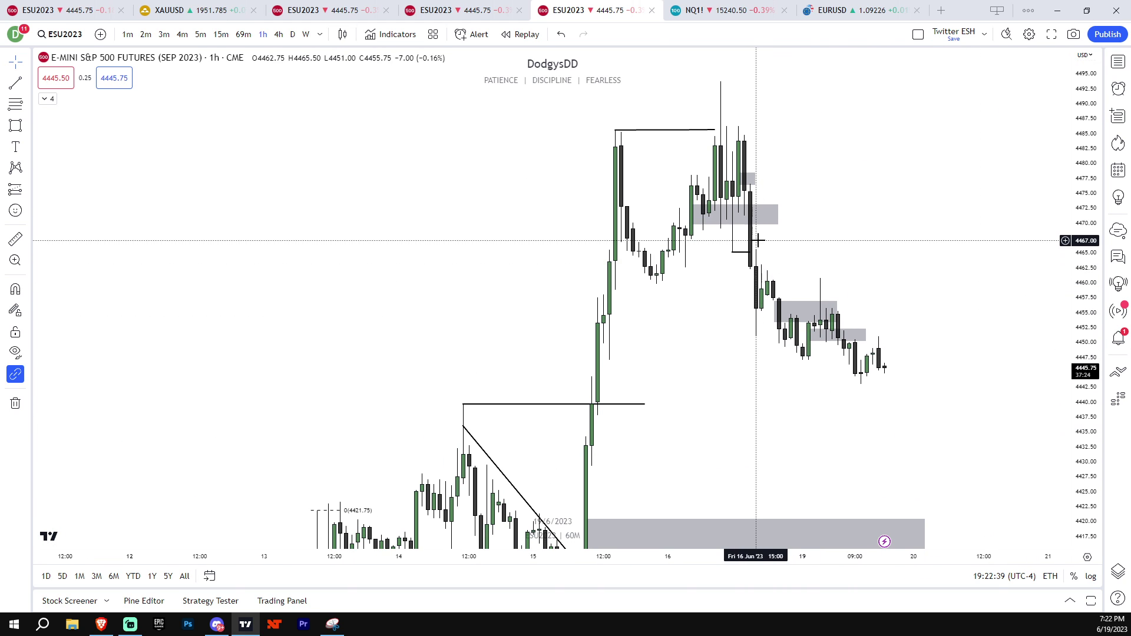
left_click_drag(770, 225, 914, 252)
key("Delete")
left_click_drag(744, 255, 719, 281)
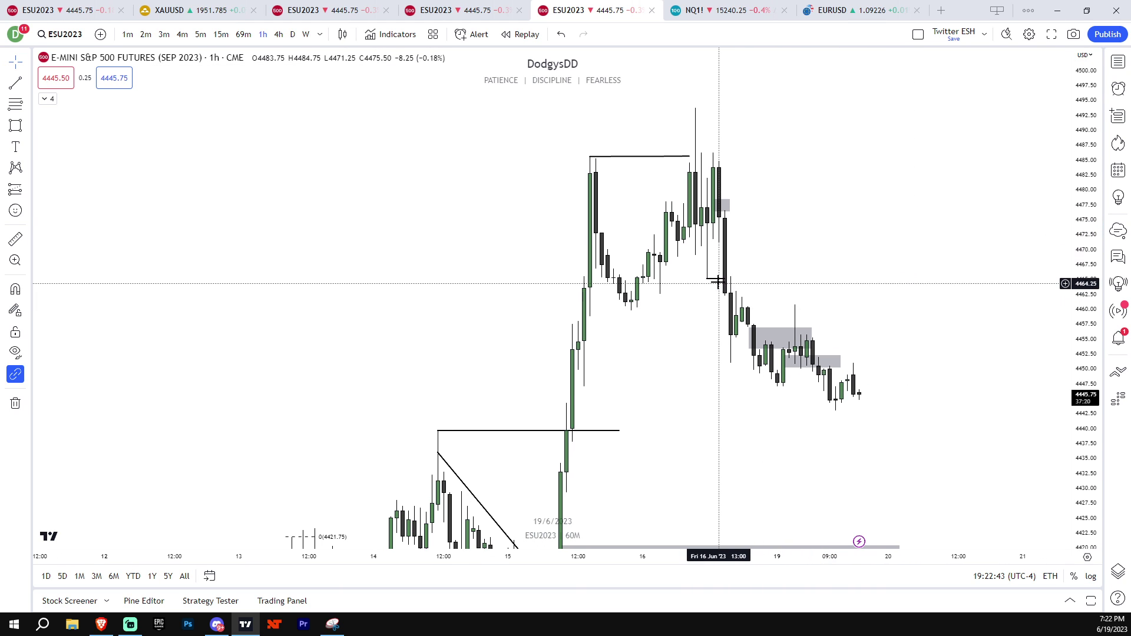
left_click(723, 208)
key("Delete")
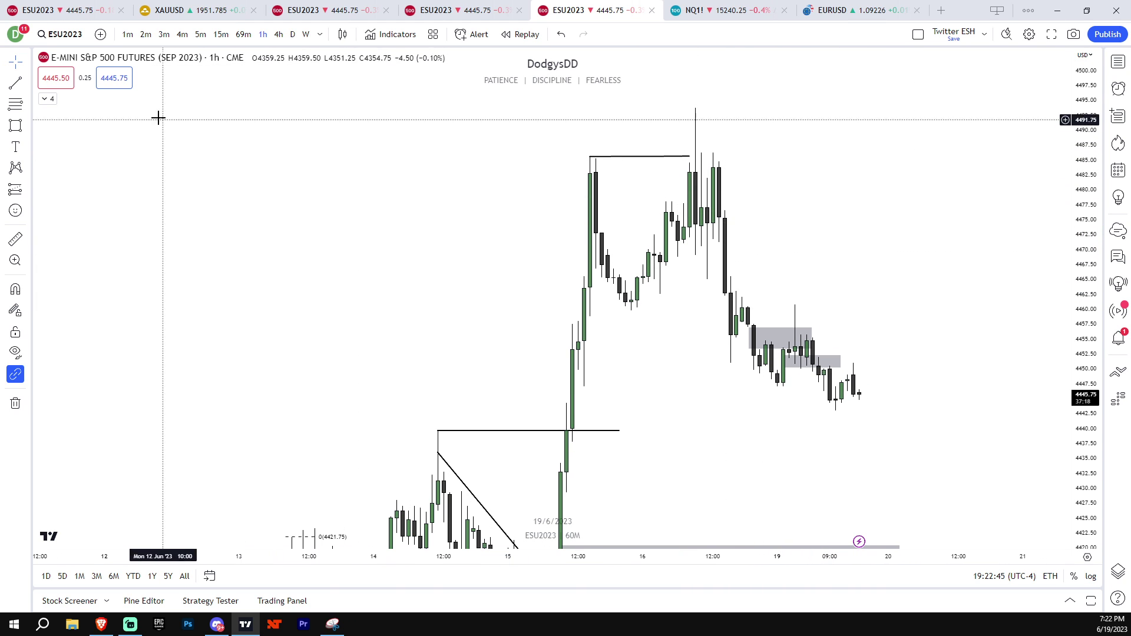
- Draw a shaded box across the large 16 June down candle at about 4471 to 4466, extending it beyond the latest candles
left_click(13, 125)
left_click_drag(719, 241, 947, 276)
left_click_drag(867, 396, 666, 397)
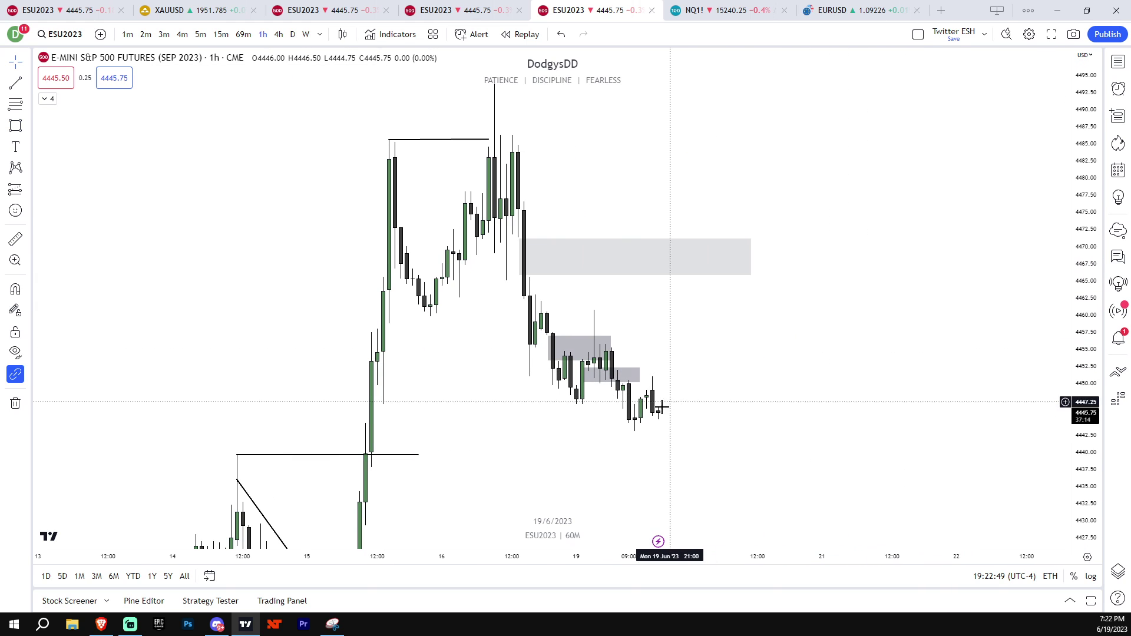
- Draw two horizontal lines from the 16 June highs at 4493.75 and 4486.25, extending both past the latest candles to about 20 June
left_click_drag(733, 407, 634, 369)
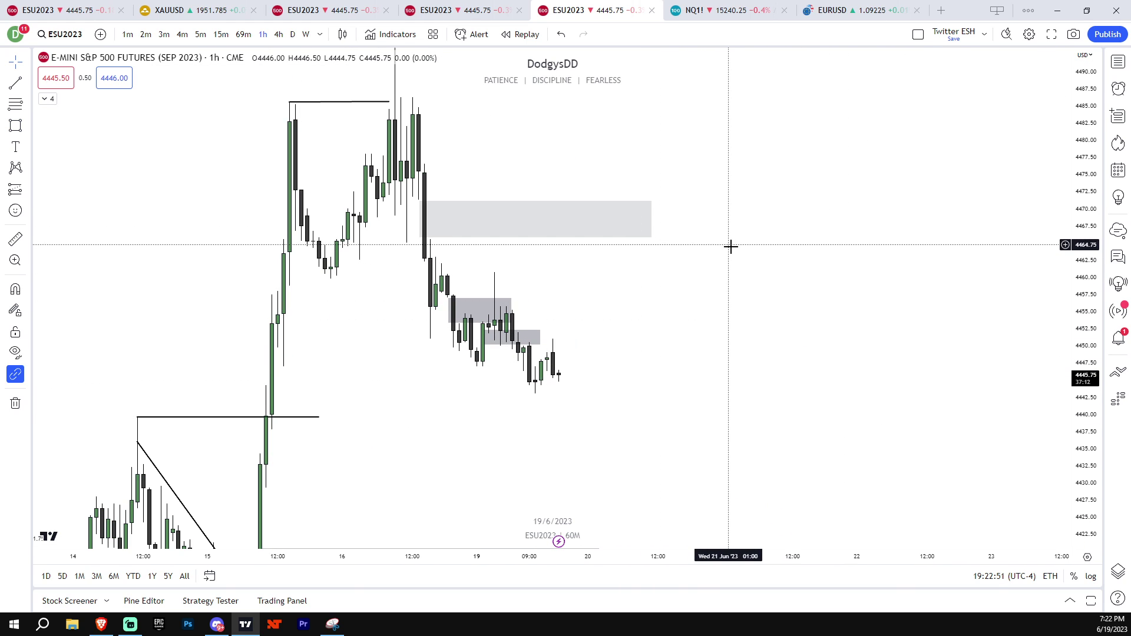
scroll(613, 253, "right", 1)
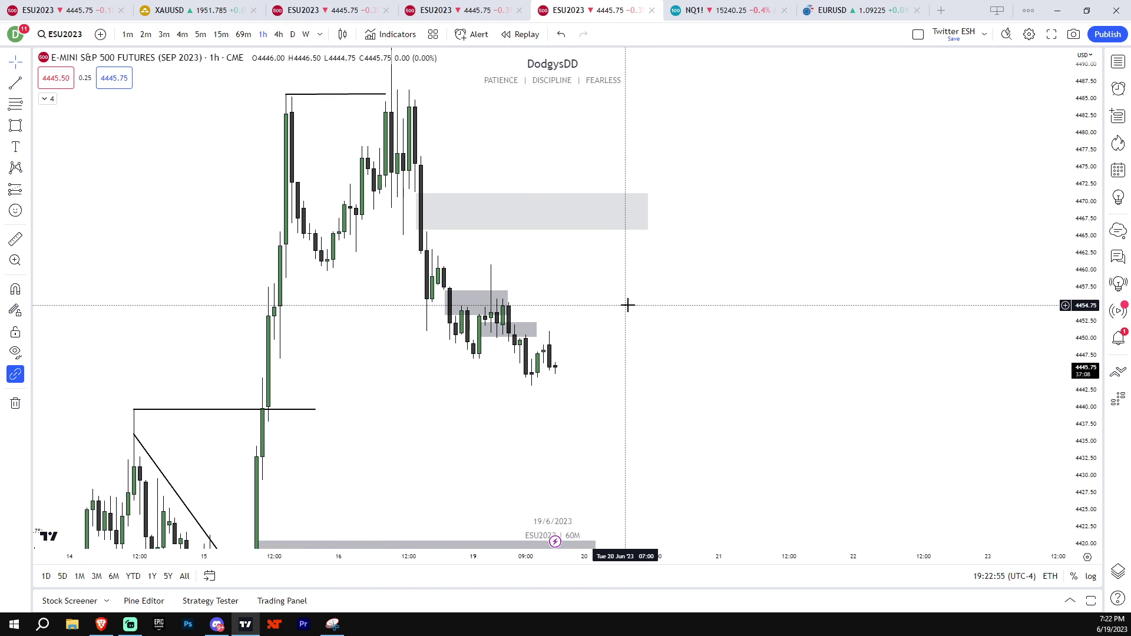
scroll(618, 333, "right", 1)
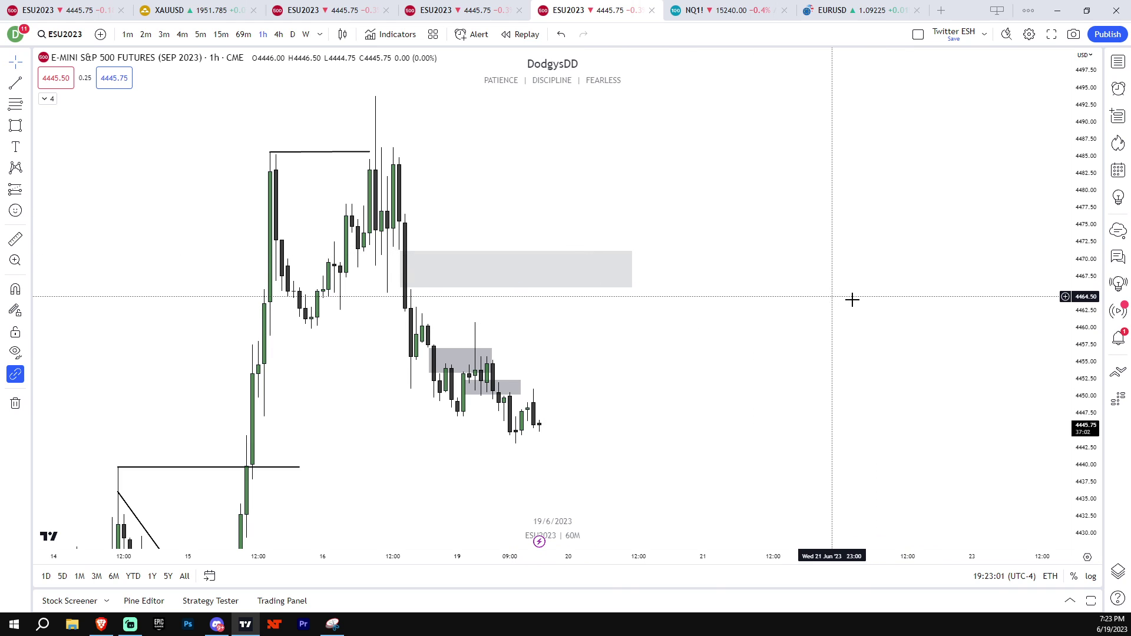
left_click_drag(1083, 347, 1083, 422)
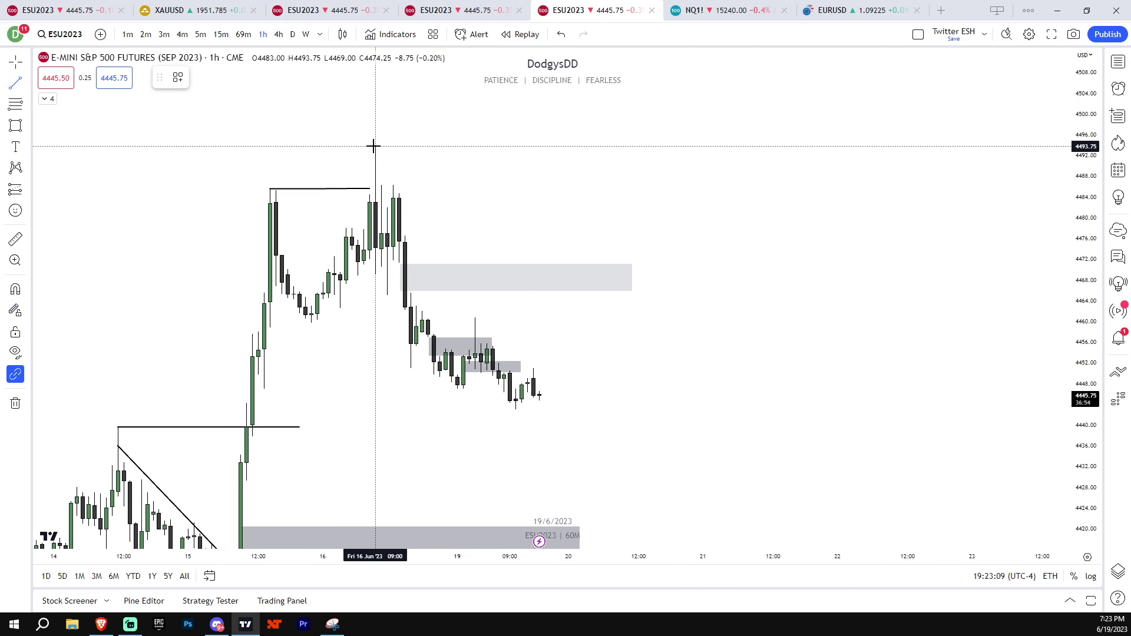
left_click(639, 169, "shift")
left_click_drag(264, 133, 209, 117)
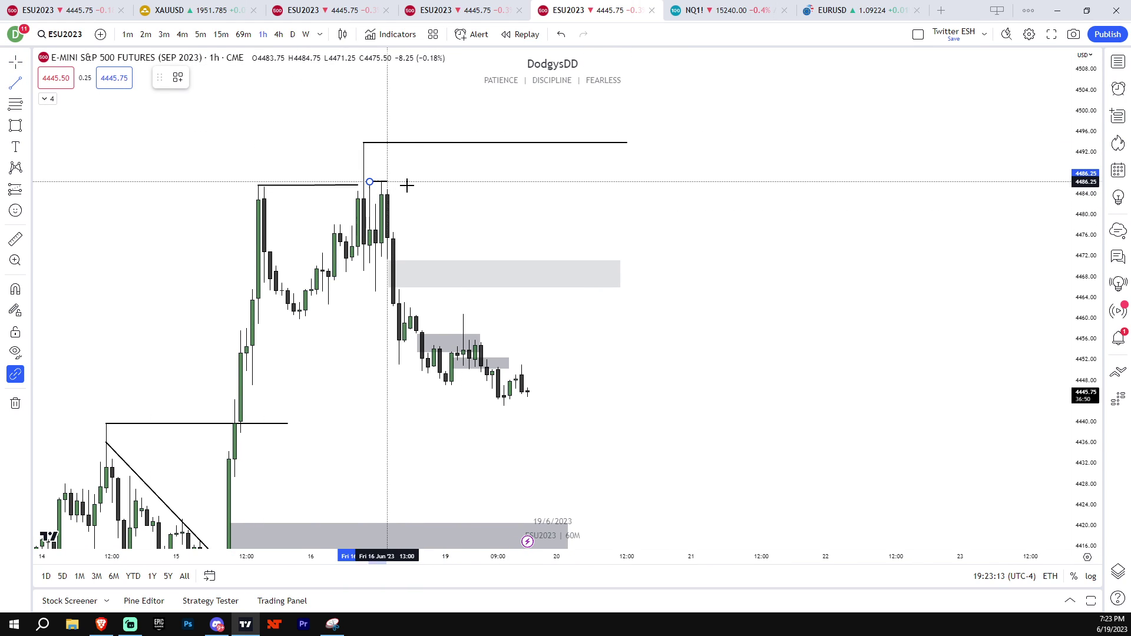
left_click(627, 182)
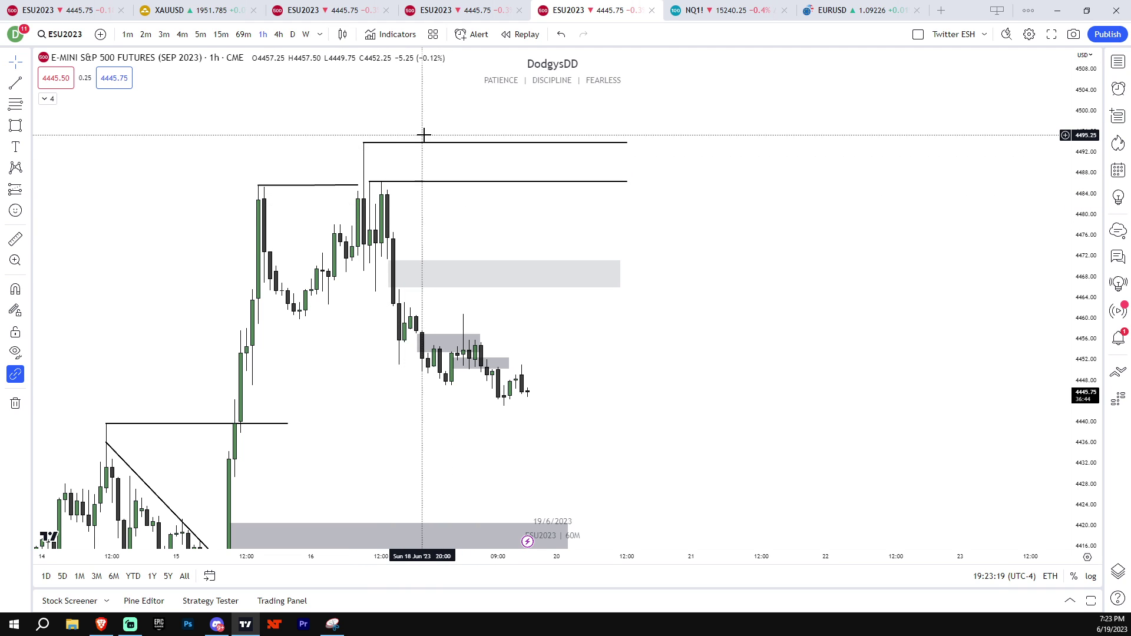
- Check the marked highs and zones on the 4-hour timeframe and return to the 1-hour chart
left_click_drag(1084, 404, 1060, 361)
left_click_drag(832, 338, 828, 316)
left_click_drag(1082, 362, 1055, 404)
left_click_drag(666, 381, 668, 346)
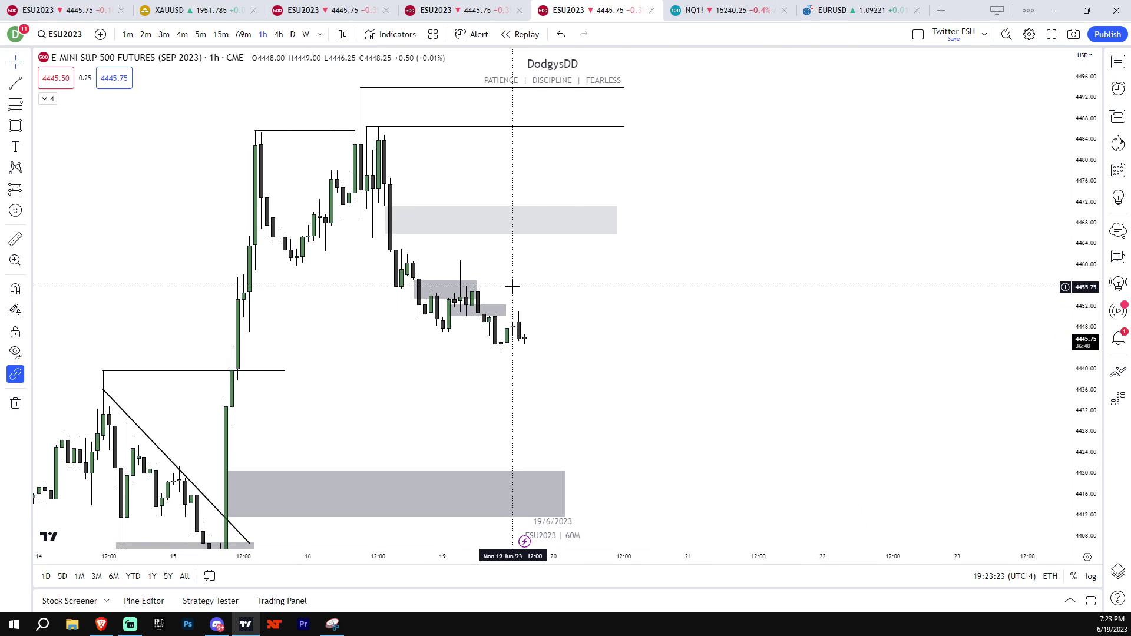
left_click_drag(730, 404, 655, 418)
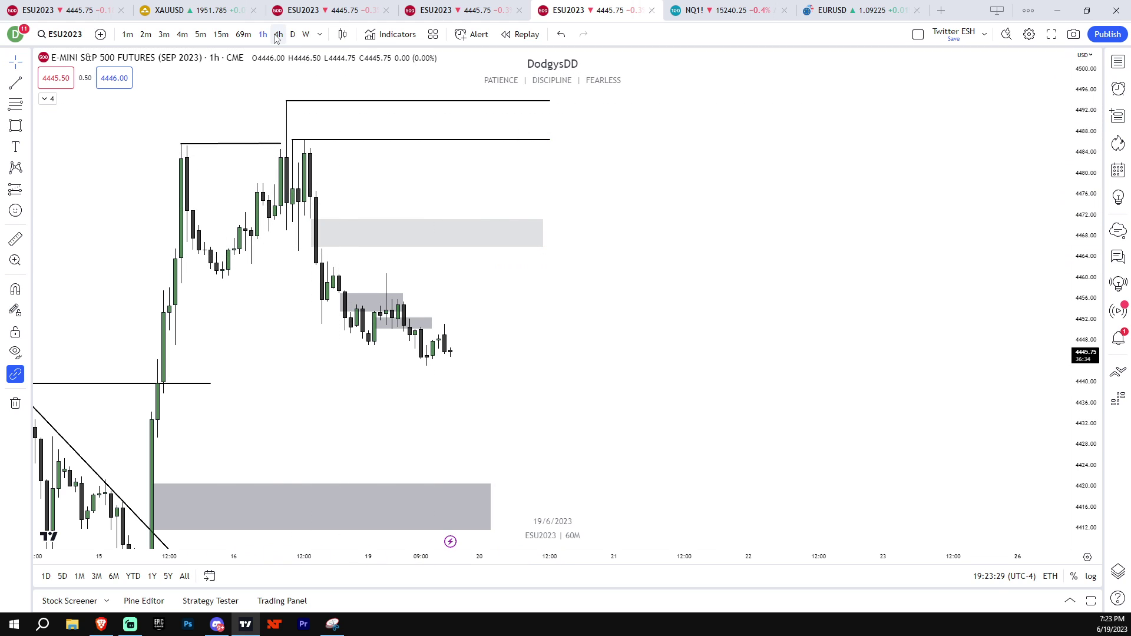
left_click(278, 34)
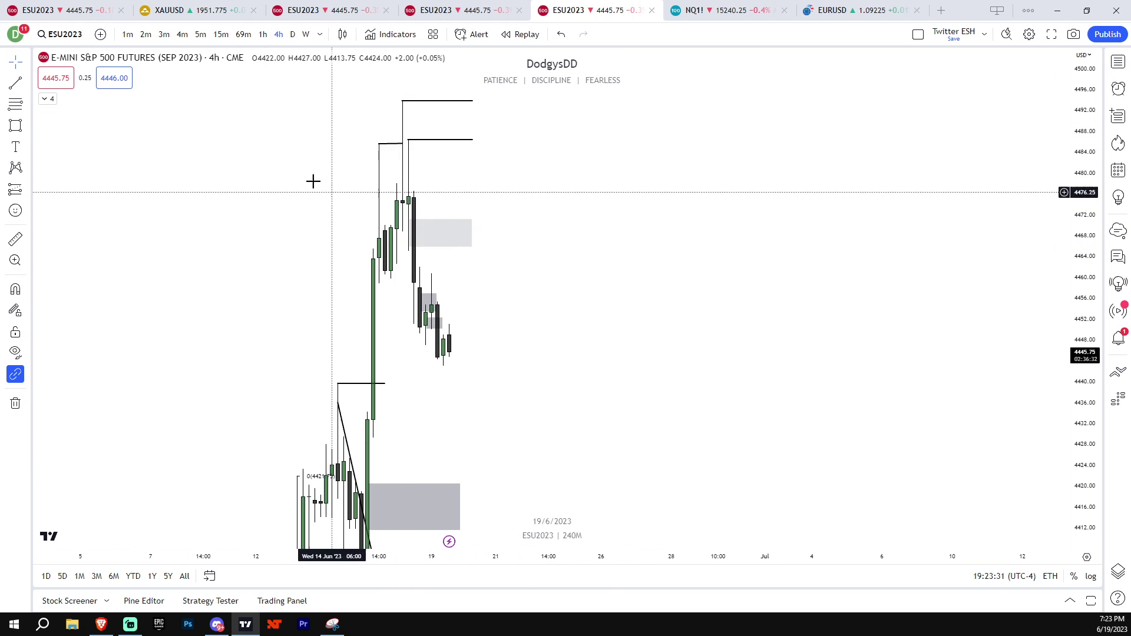
left_click(262, 34)
- Delete the horizontal line at the 14 June high and draw a shaded box from 15 June to 20 June between 4449.75 and 4445.00
left_click_drag(1012, 420, 1085, 358)
scroll(980, 380, "down", 1)
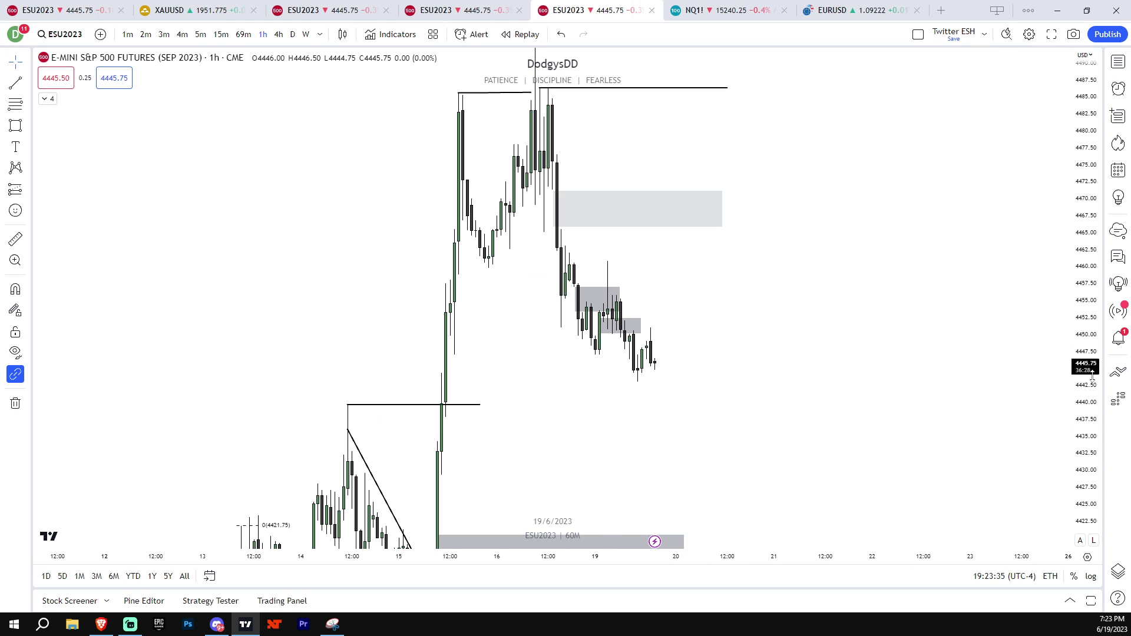
double_click(1092, 377)
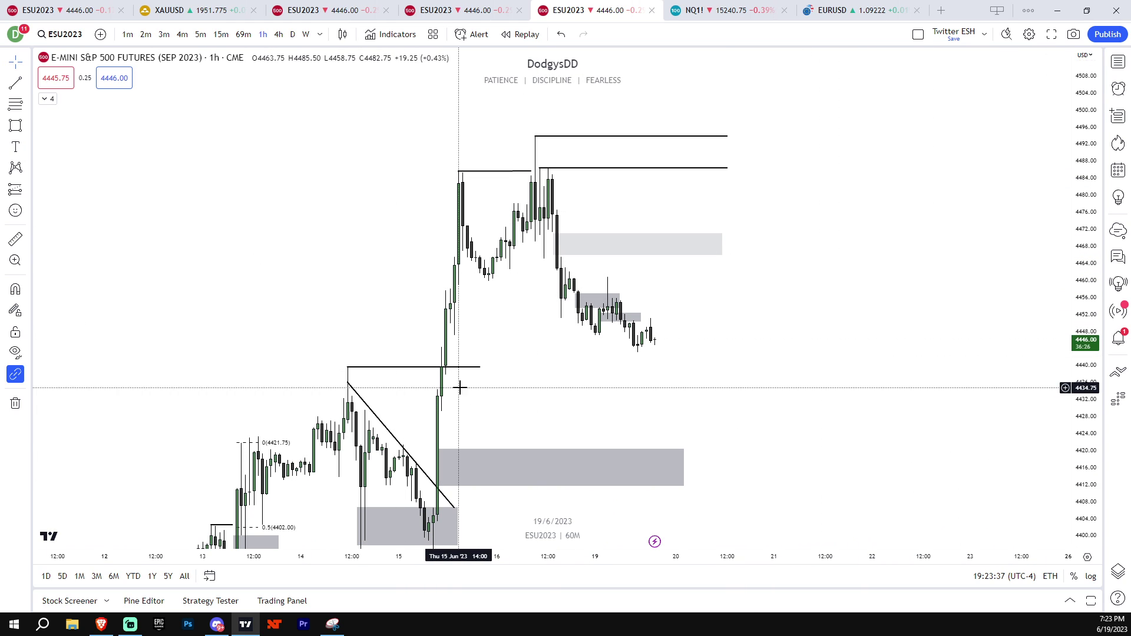
middle_click(467, 366)
left_click(15, 126)
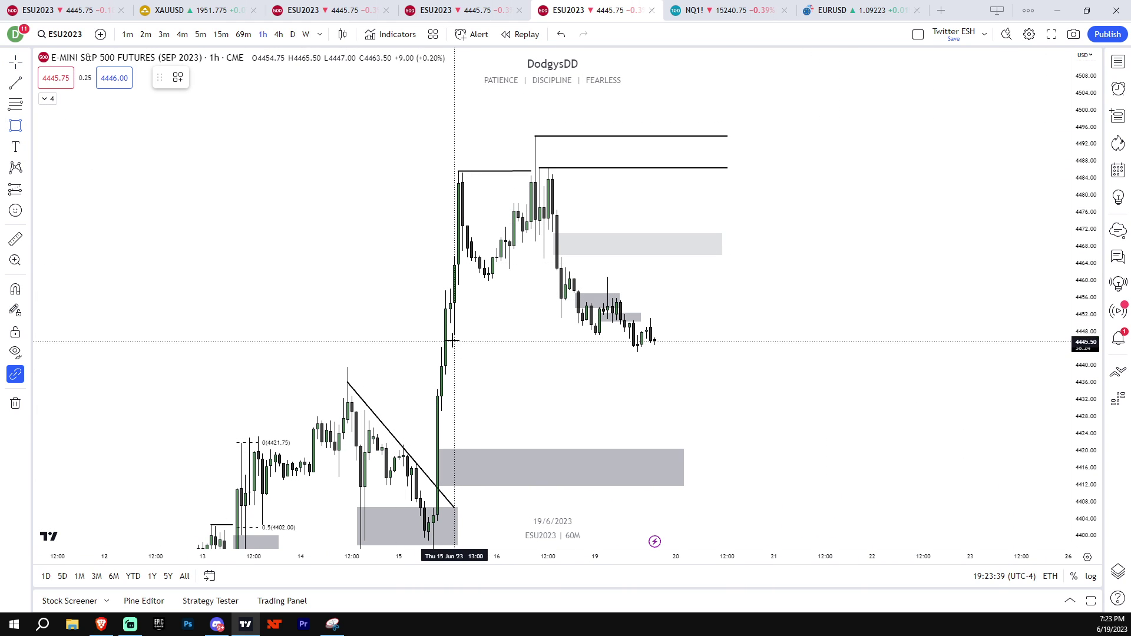
left_click_drag(439, 324, 723, 344)
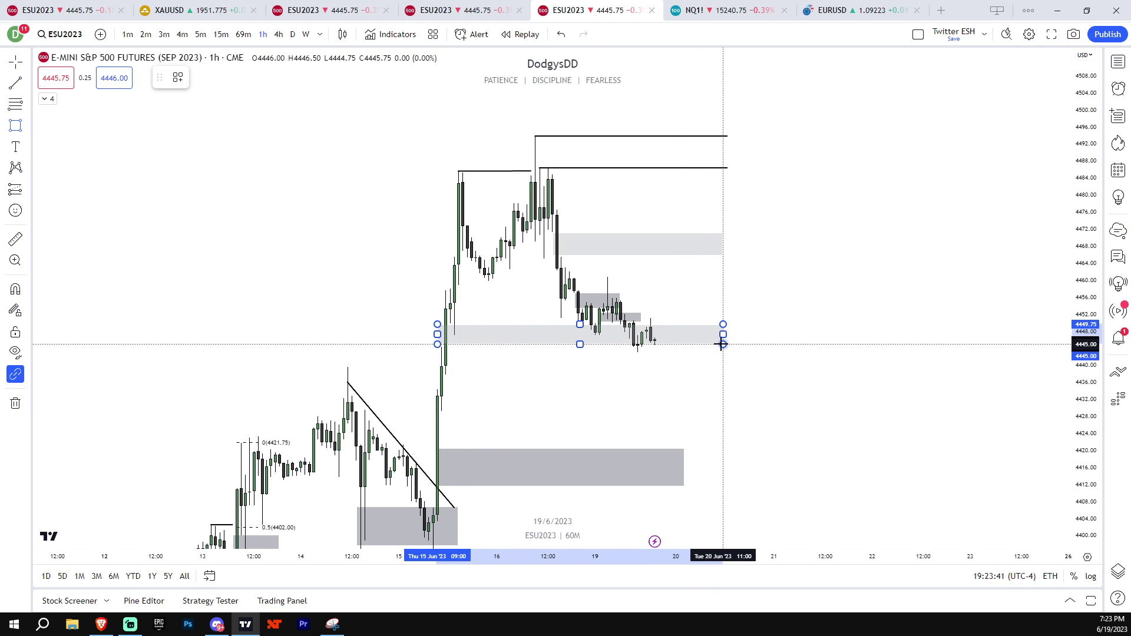
left_click(749, 334)
- Resize the new shaded box so its lower edge sits at 4444.50 and its end extends a few hours further into 20 June
left_click_drag(1084, 437, 1084, 233)
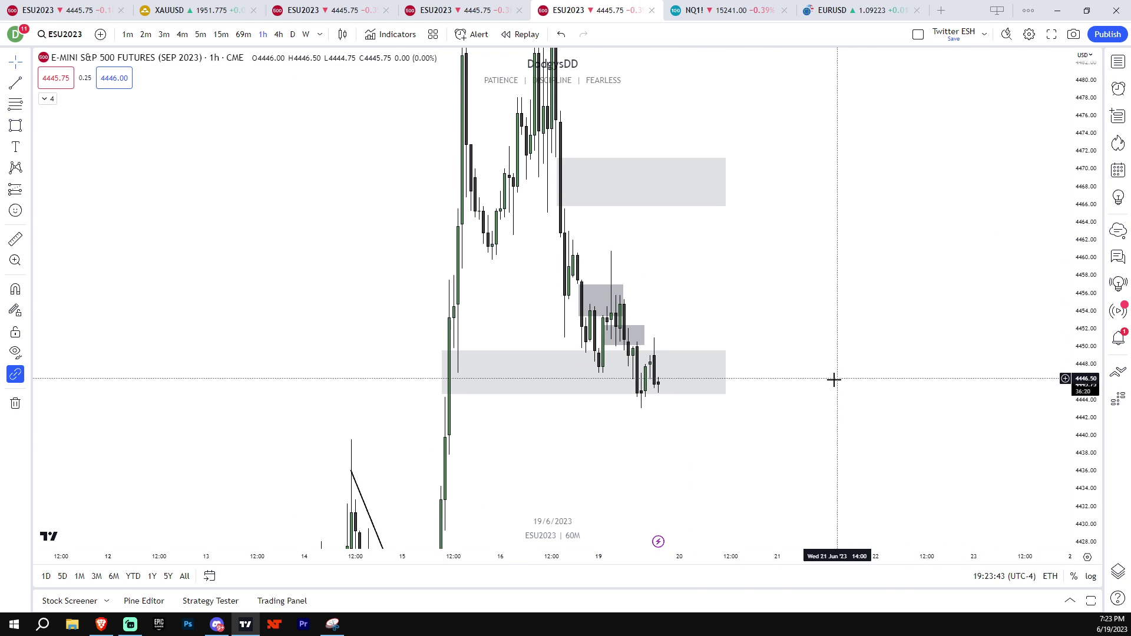
left_click(727, 395)
left_click_drag(727, 395, 735, 396)
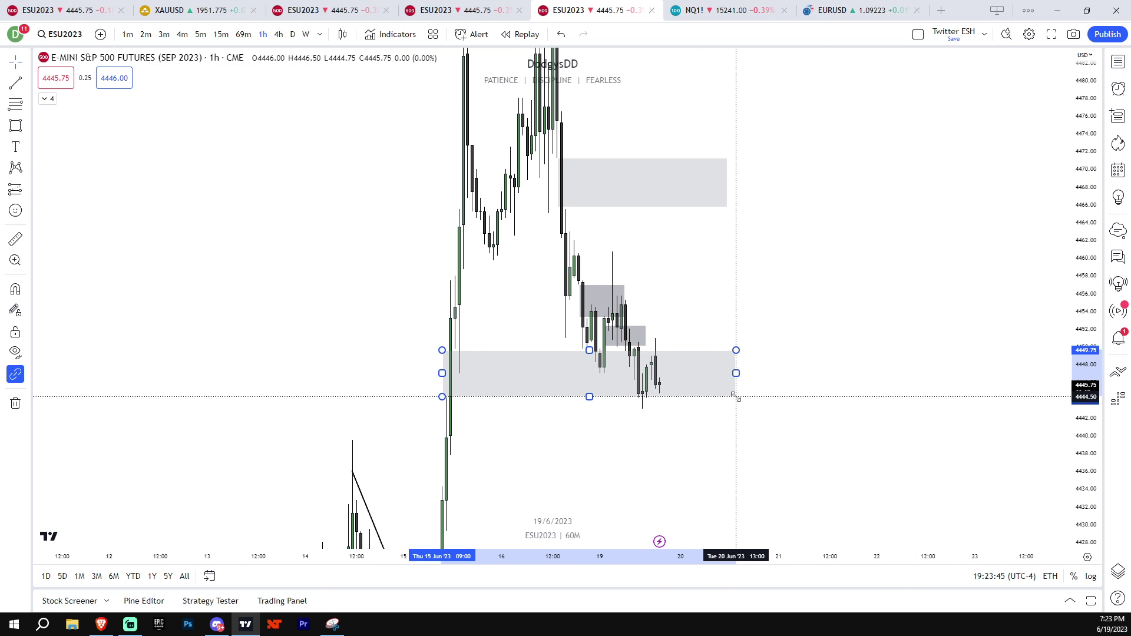
left_click(762, 404)
left_click_drag(737, 351, 749, 347)
- Draw a horizontal line at 4437.50 from the 15 June 10:00 candle to 20 June 16:00
double_click(1098, 343)
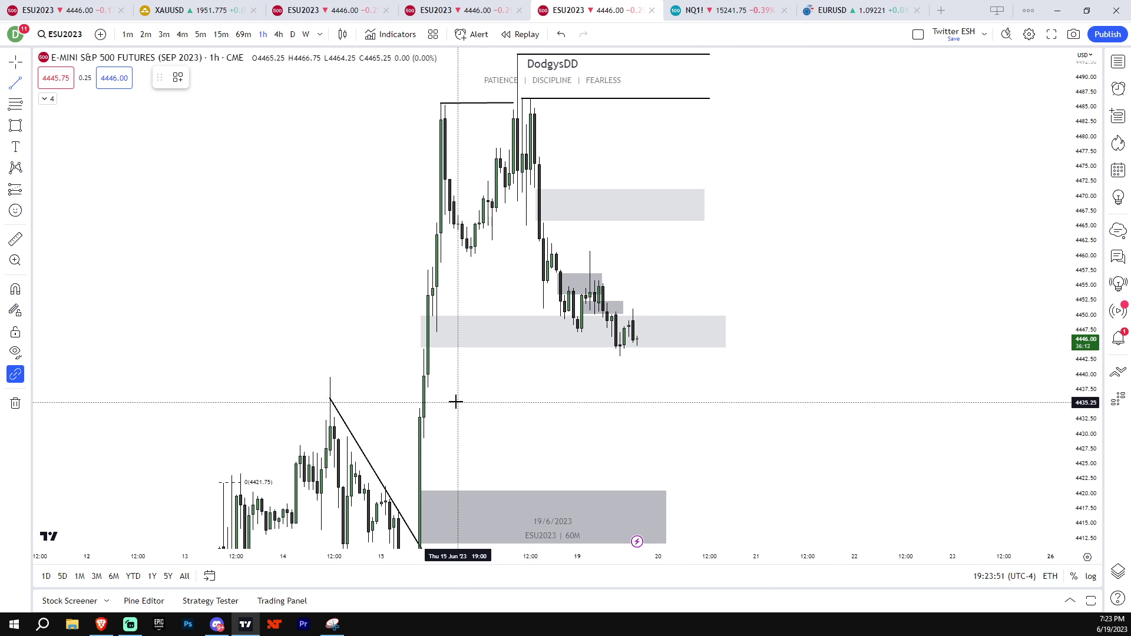
left_click(424, 388)
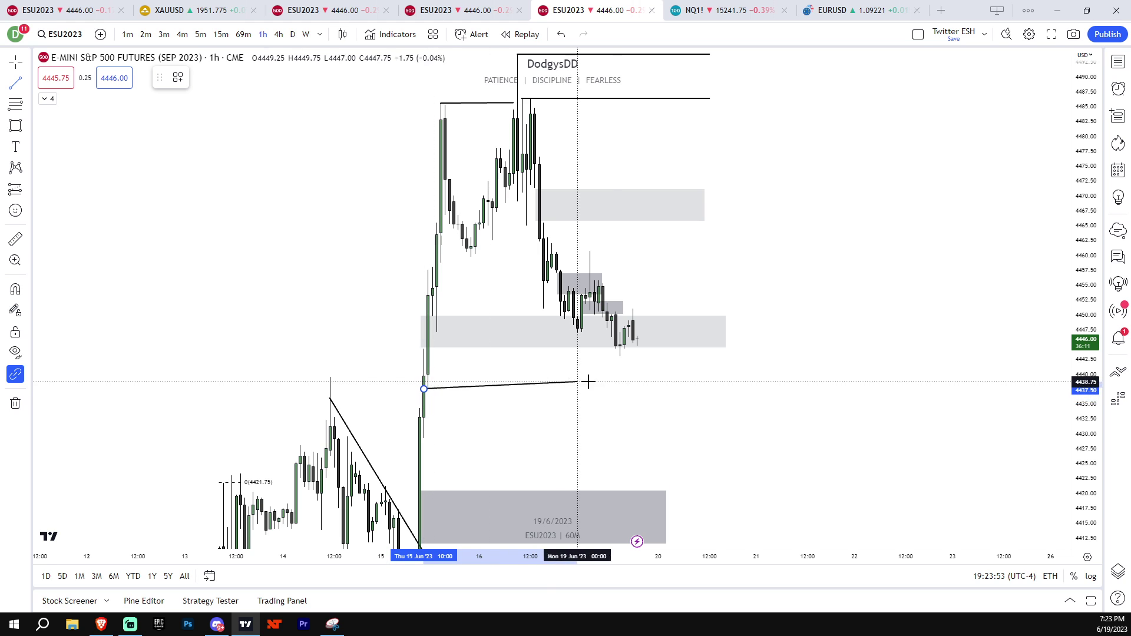
left_click(726, 388)
left_click_drag(856, 500, 830, 440)
scroll(829, 441, "up", 2)
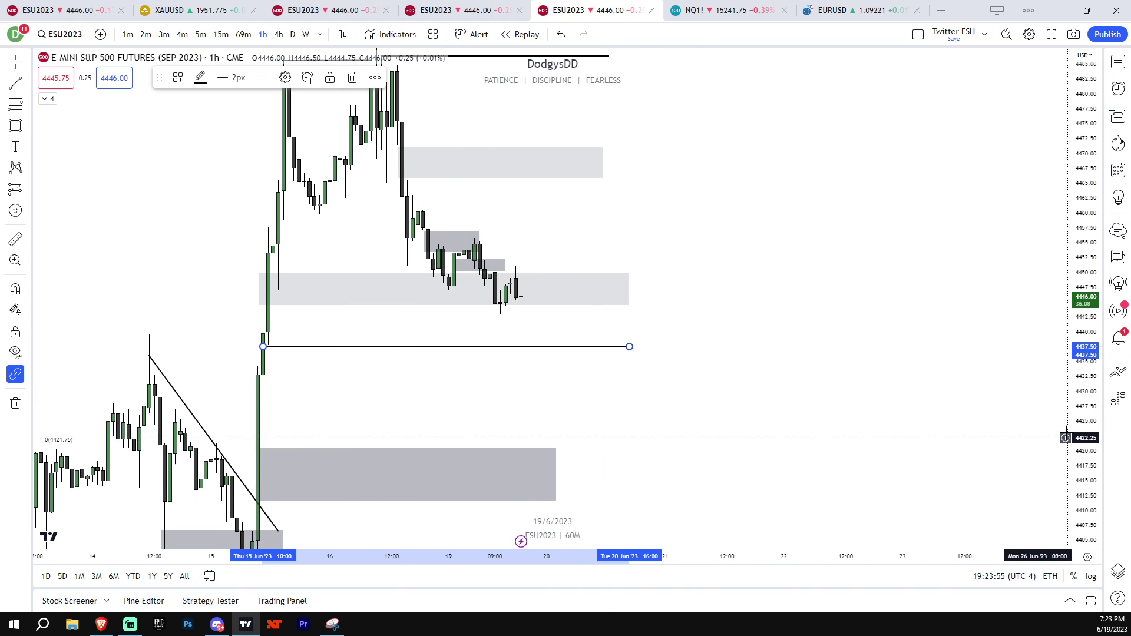
left_click_drag(1084, 441, 1084, 311)
left_click_drag(984, 362, 979, 281)
left_click_drag(784, 248, 889, 326)
scroll(889, 326, "up", 1)
left_click(613, 268)
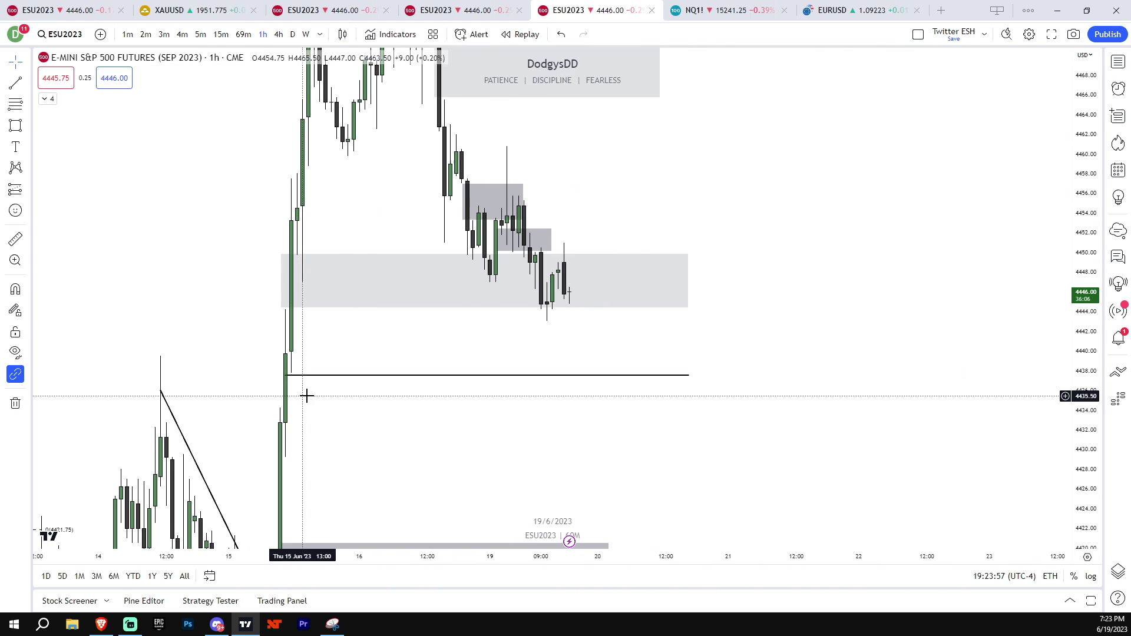
left_click_drag(303, 395, 279, 278)
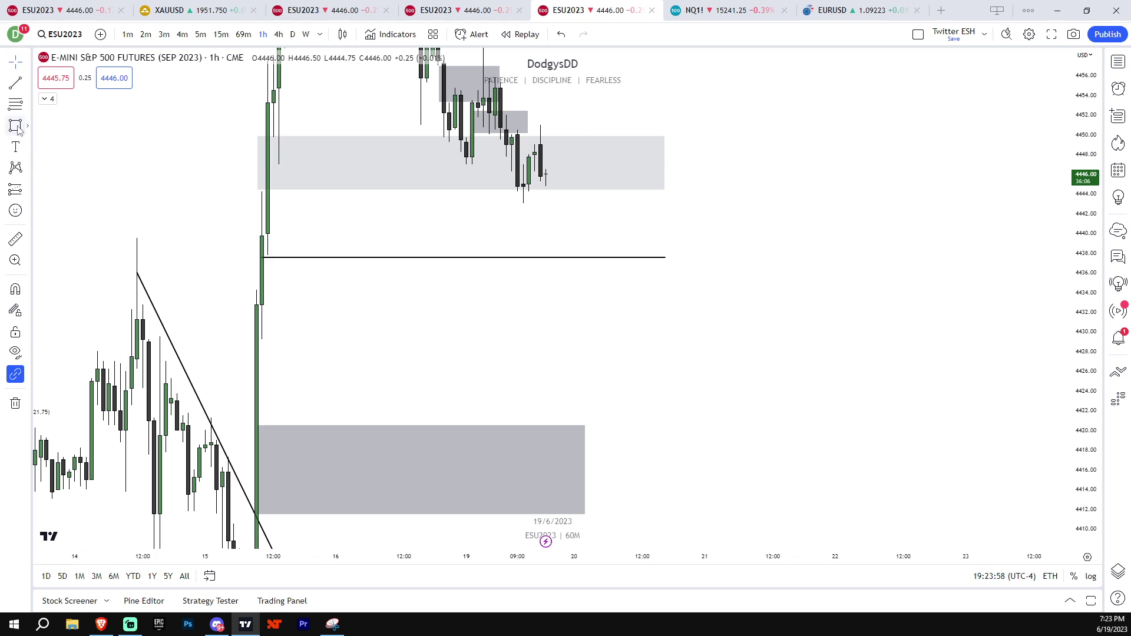
left_click(262, 341)
left_click(620, 346)
key("Delete")
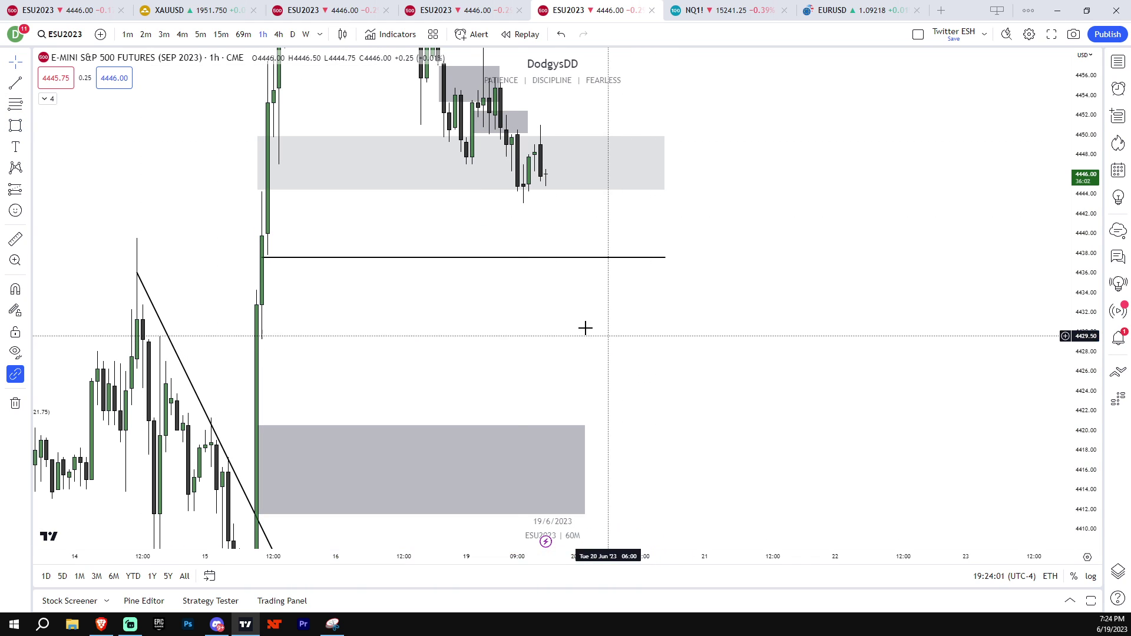
- Draw a horizontal line at about 4429 from the 15 June rally candle, ending level with the 4437.50 line
left_click(260, 340)
left_click(666, 340, "shift")
left_click_drag(902, 343, 919, 343)
left_click_drag(1079, 323, 1078, 456)
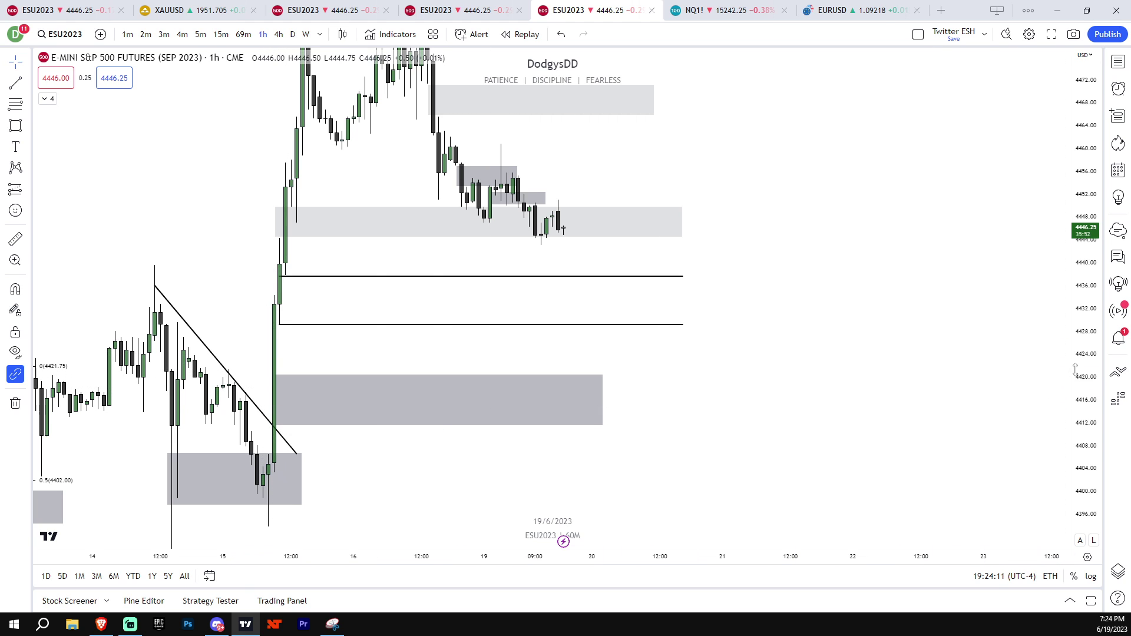
- Examine the shaded zones and horizontal levels around the 15 June rally and the 16 June decline
left_click_drag(1080, 376, 1079, 451)
scroll(648, 340, "down", 3)
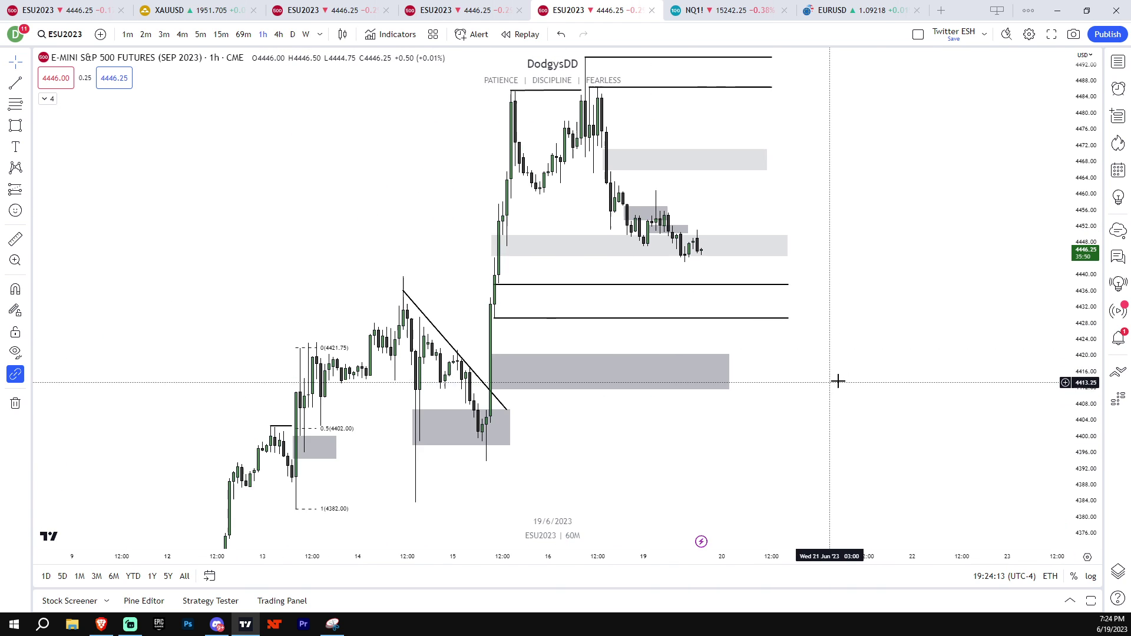
left_click_drag(825, 381, 865, 413)
left_click_drag(1063, 402, 1087, 252)
scroll(950, 286, "up", 2)
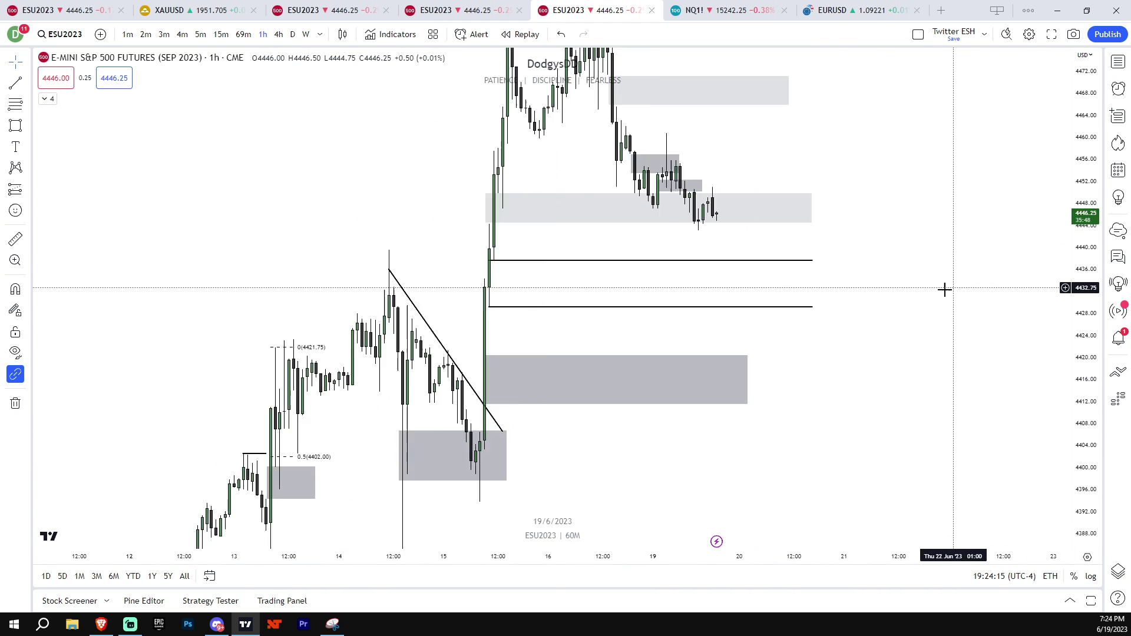
left_click_drag(558, 248, 500, 326)
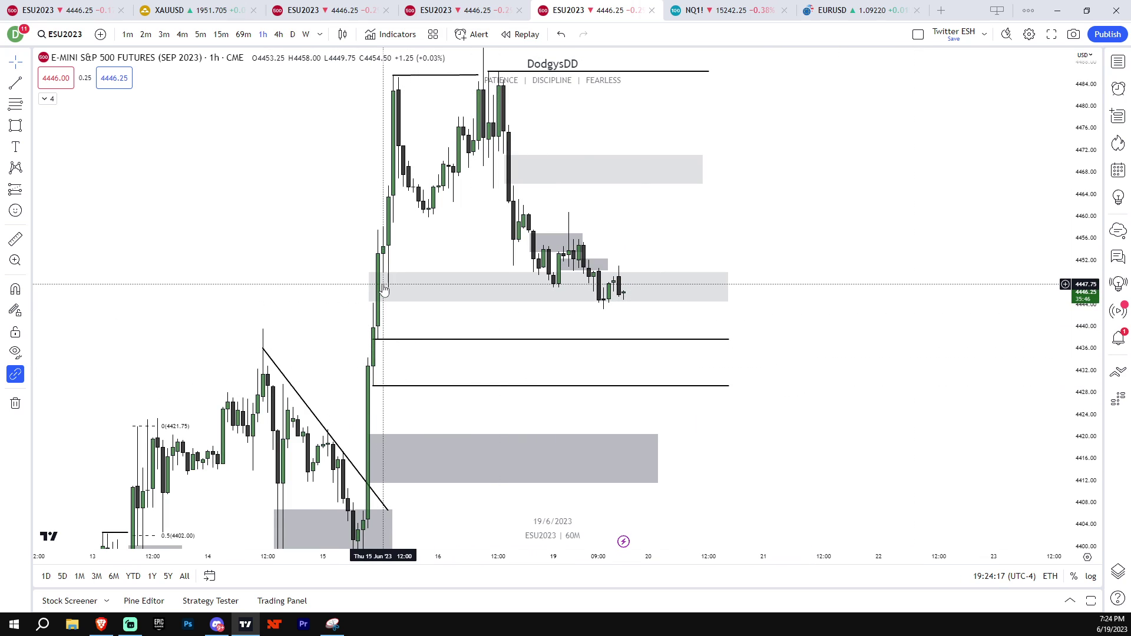
left_click_drag(1086, 383, 1083, 343)
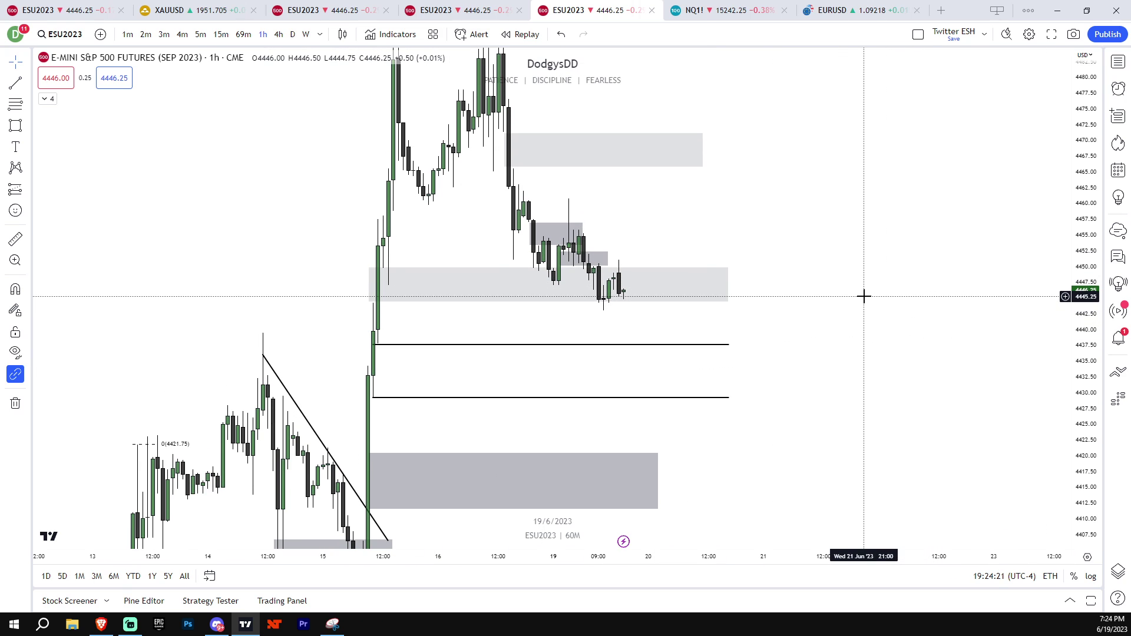
left_click_drag(960, 344, 969, 390)
left_click_drag(1083, 378, 1010, 448)
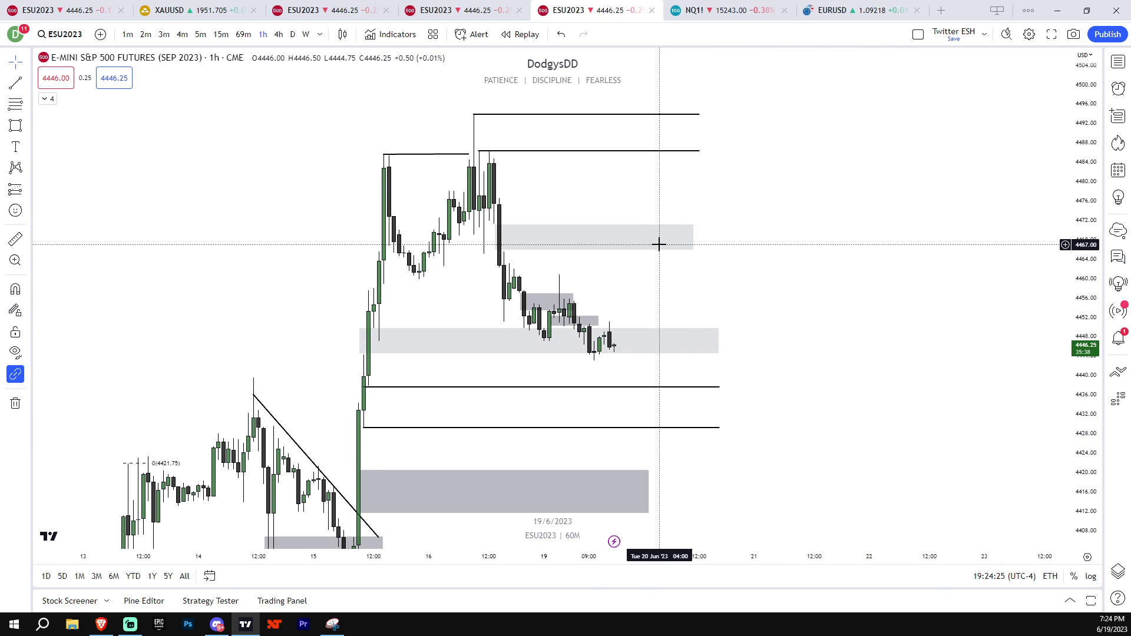
left_click_drag(665, 241, 641, 220)
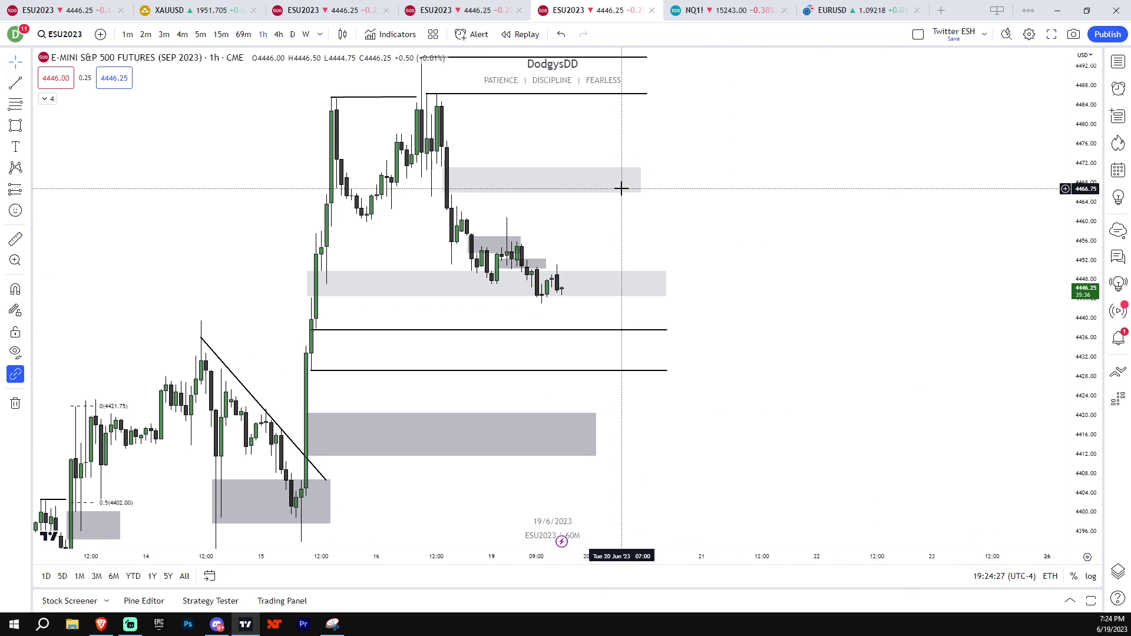
- Draw a nearly horizontal line from the 15 June low at about 4393 out to 20 June
left_click(16, 84)
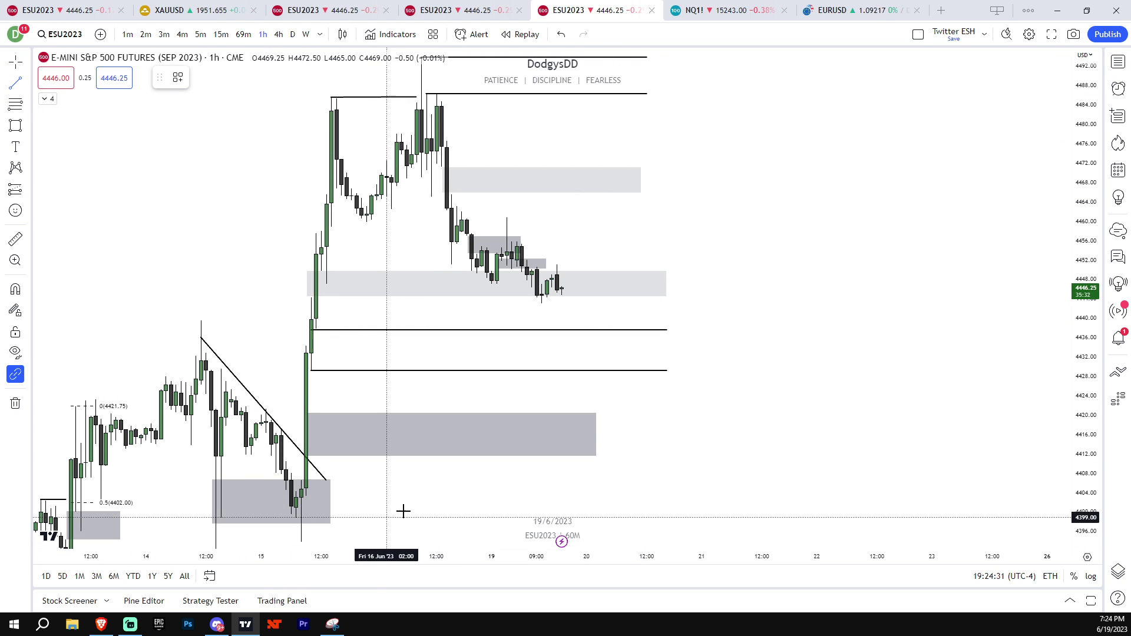
left_click_drag(1101, 395, 546, 474)
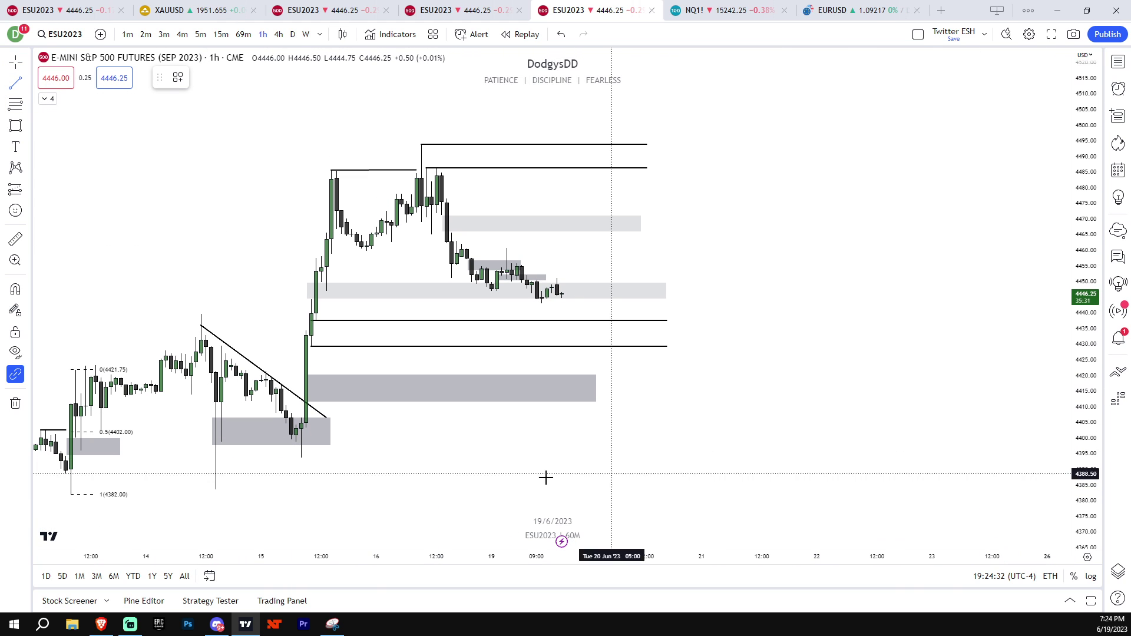
left_click(299, 459)
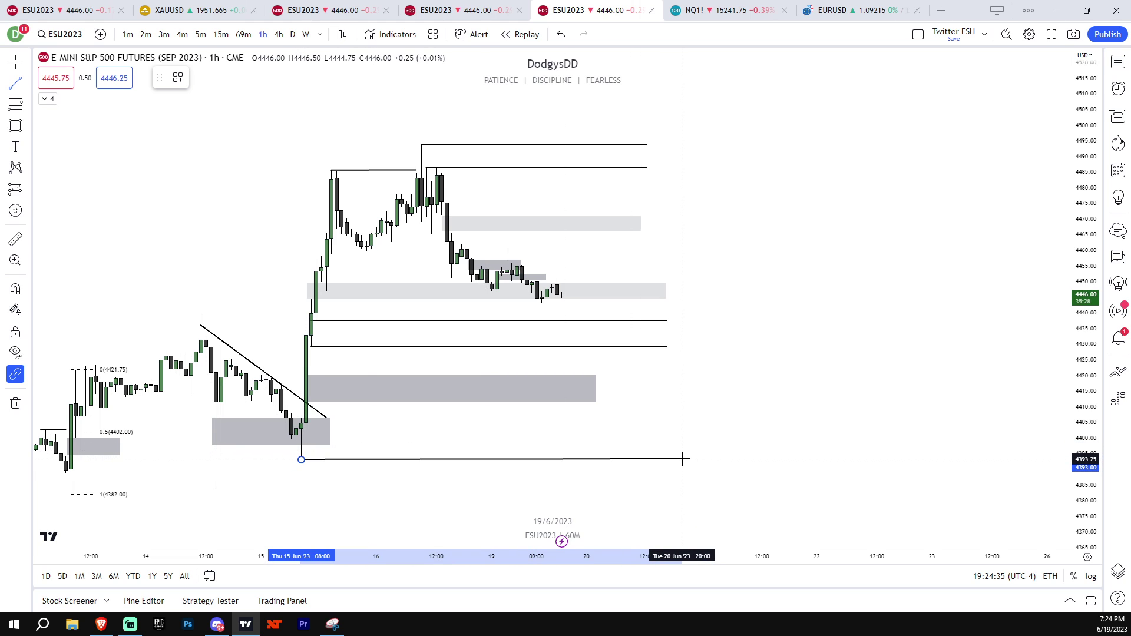
left_click(682, 459)
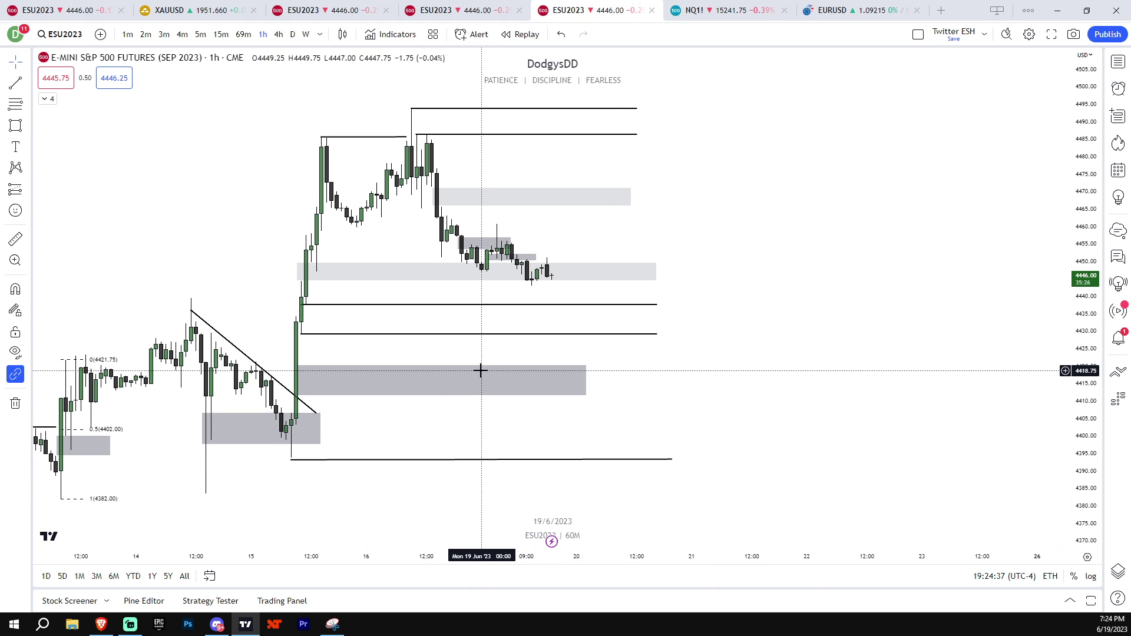
- Delete the dark shaded box between about 4420 and 4411 that starts at the 15 June rally
key("Delete")
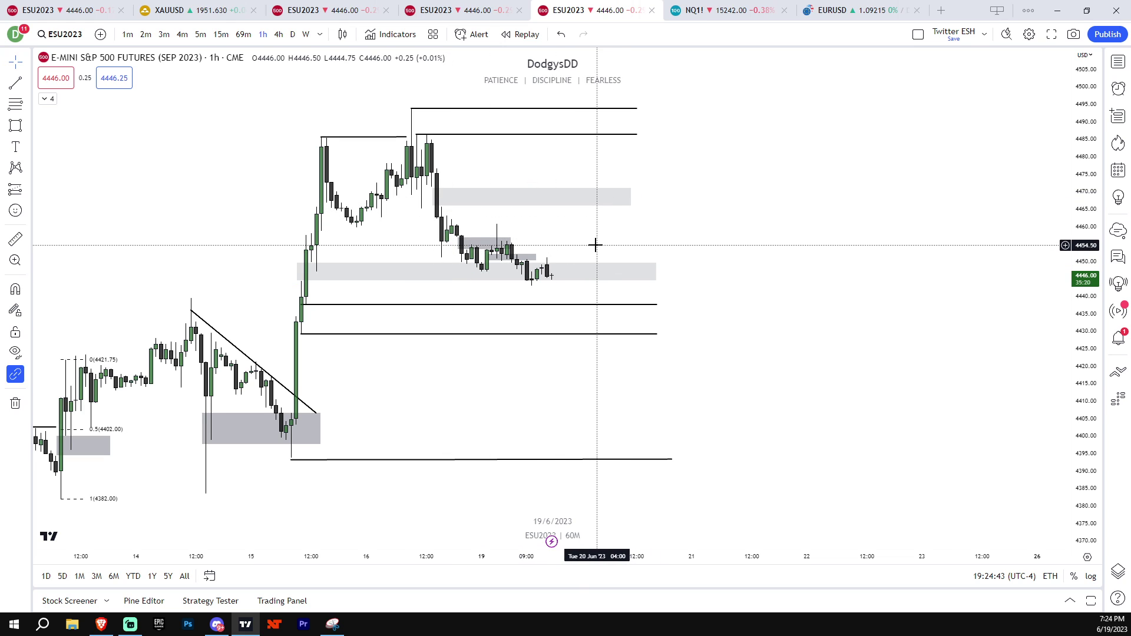
left_click_drag(1083, 338, 1083, 223)
left_click_drag(482, 250, 549, 296)
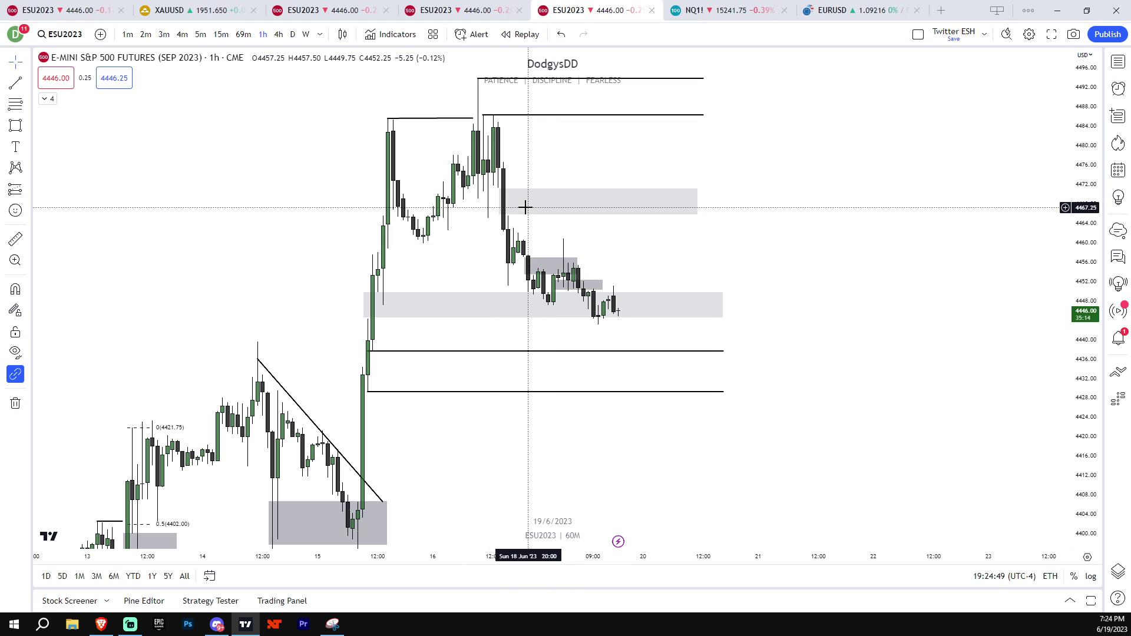
left_click_drag(726, 444, 724, 397)
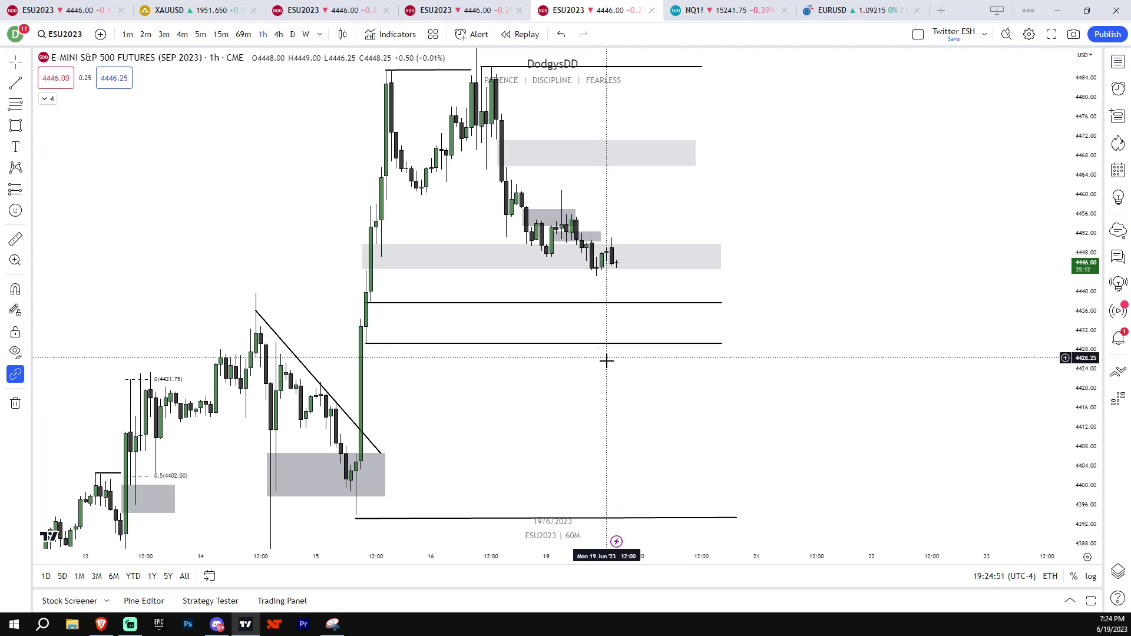
- Draw a Fibonacci retracement from the 15 June low at about 4393 up to the 16 June high level at about 4494
left_click_drag(570, 417, 619, 356)
left_click_drag(1084, 353, 1084, 416)
left_click_drag(988, 409, 999, 445)
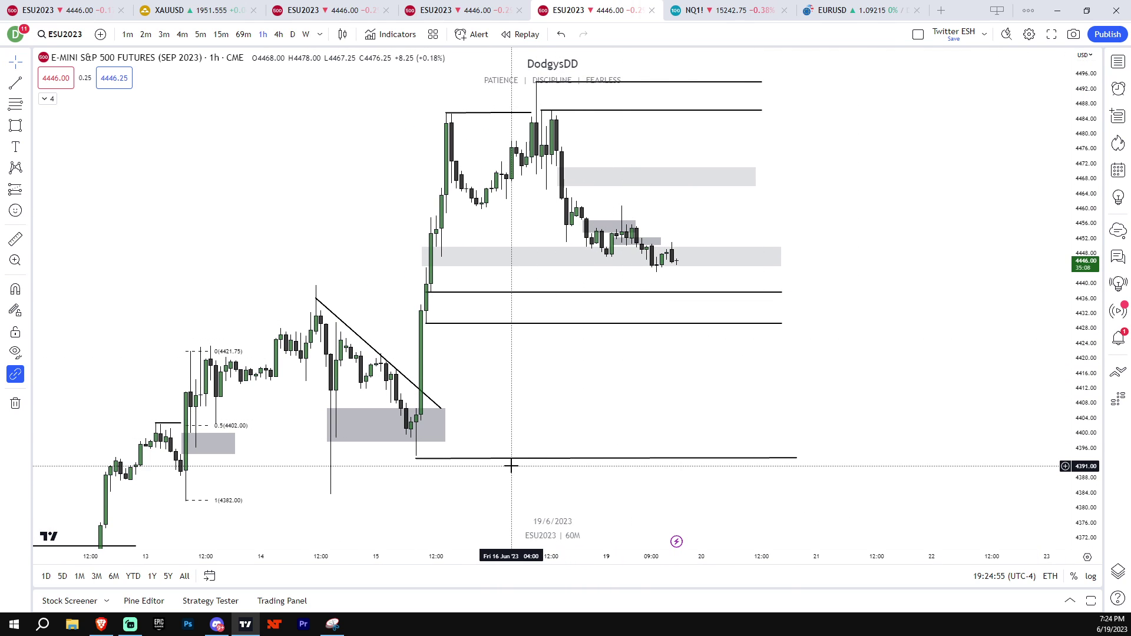
left_click_drag(1082, 345, 1082, 373)
left_click_drag(1008, 369, 1000, 391)
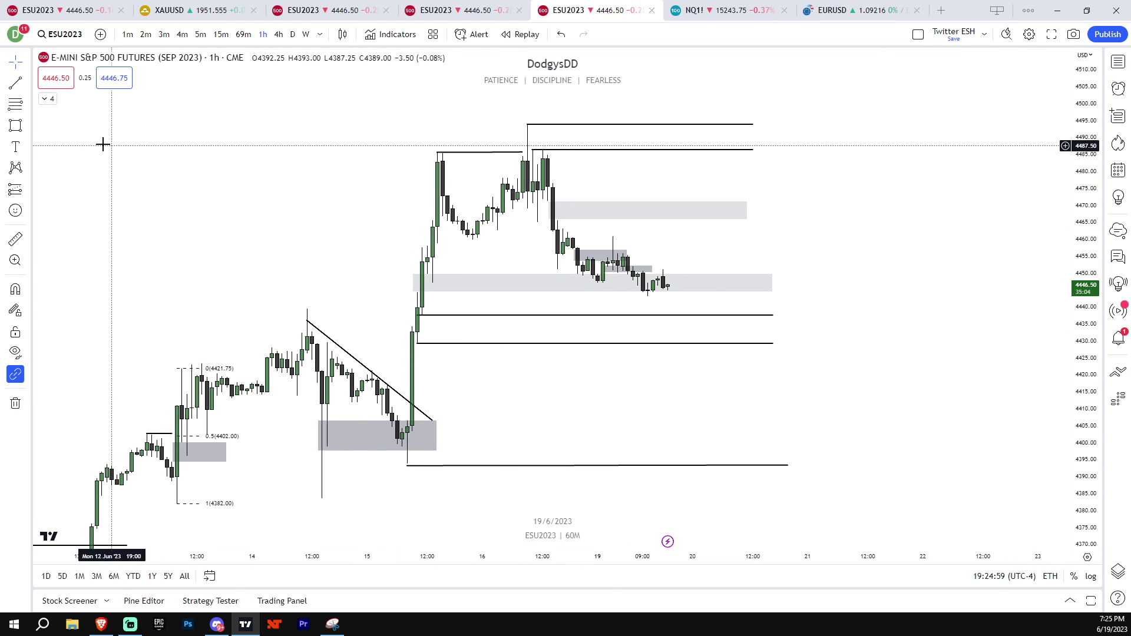
key("alt+f")
left_click(407, 465)
left_click(788, 126)
left_click(841, 158)
- Examine the 0.5 retracement level against the wide shaded zone and the two horizontal lines below it on the hourly chart
mouse_move(1082, 347)
left_mouse_down()
mouse_move(1031, 234)
mouse_move(1002, 118)
left_mouse_up()
left_click_drag(1088, 316, 1000, 136)
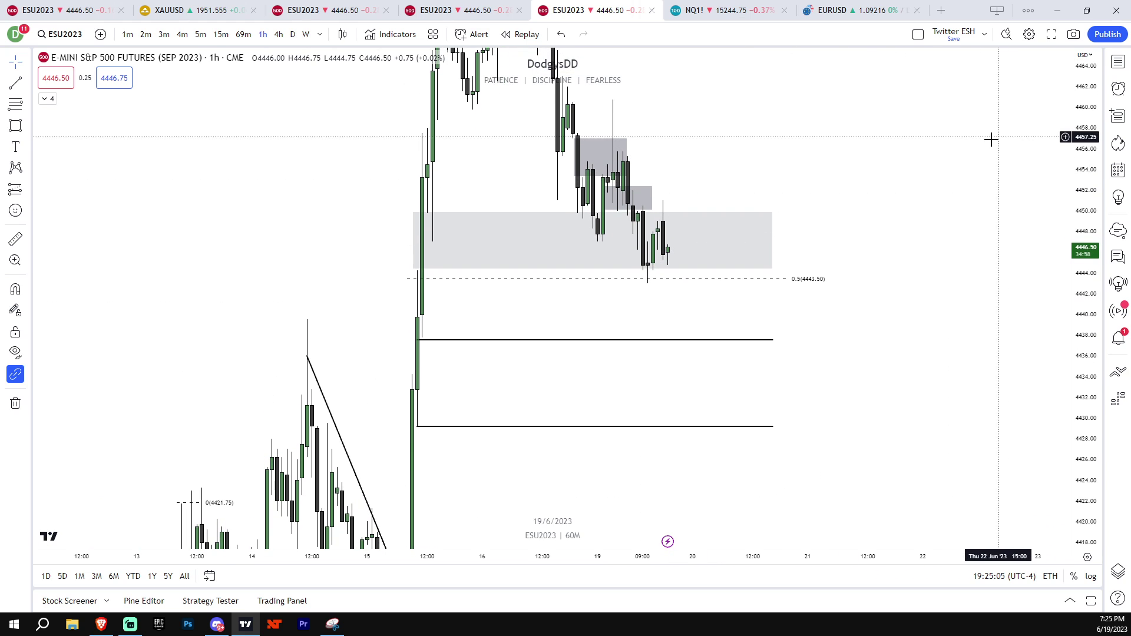
left_click_drag(1082, 316, 1031, 503)
left_click_drag(1082, 397, 1048, 354)
scroll(923, 278, "up", 2)
left_click_drag(912, 350, 947, 430)
left_click_drag(378, 455, 357, 417)
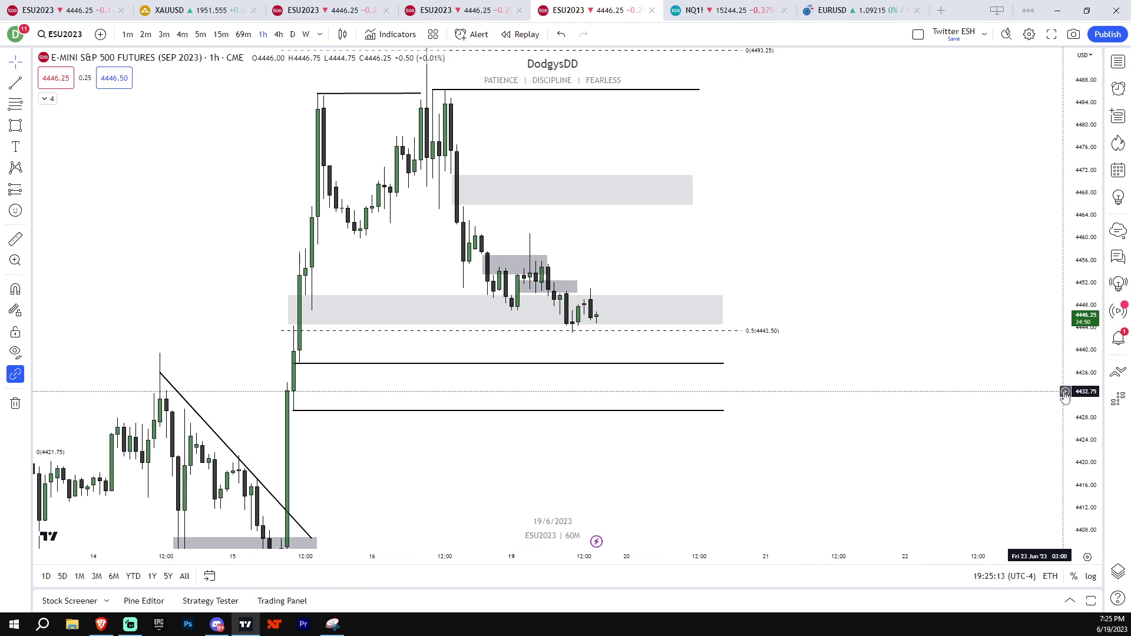
left_click_drag(1081, 391, 1073, 289)
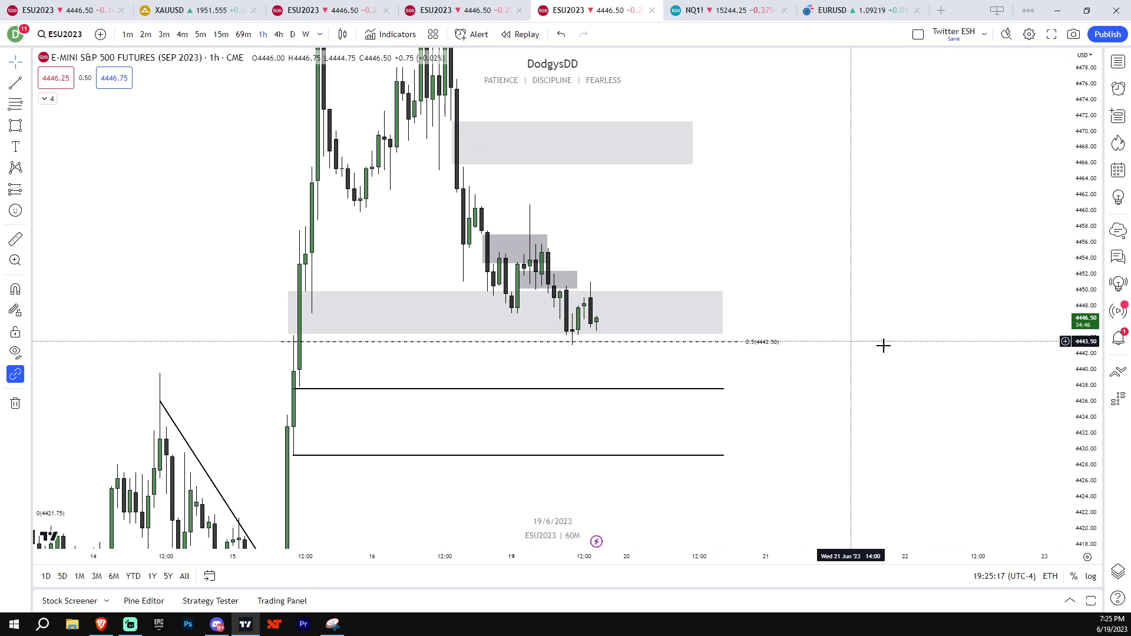
left_click_drag(1090, 346, 1082, 298)
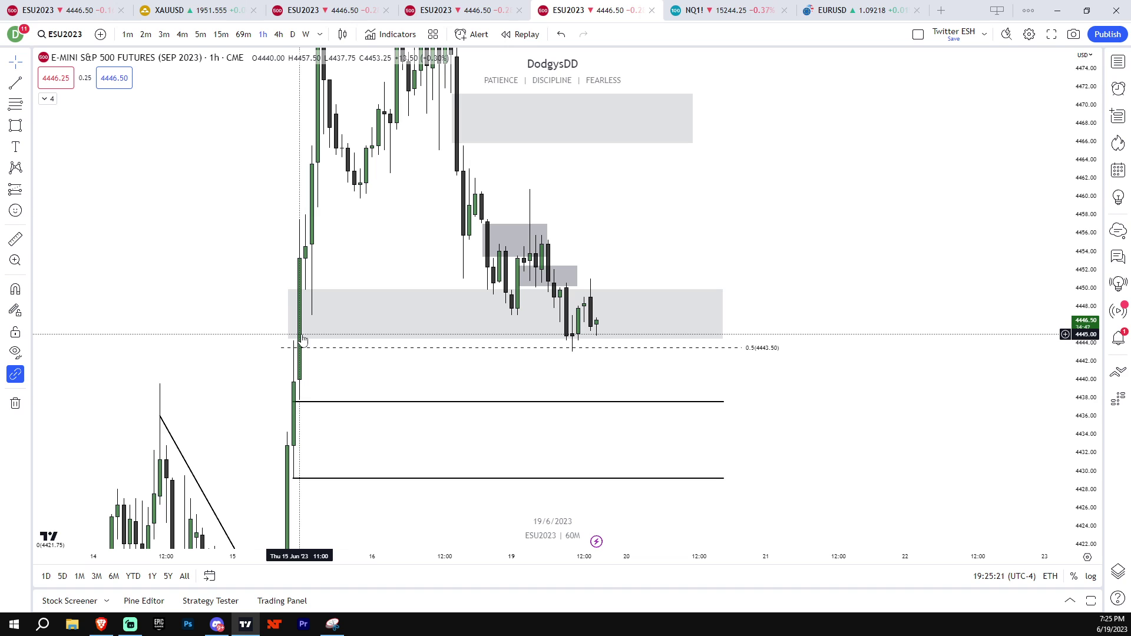
left_click_drag(1079, 362, 1081, 417)
scroll(1031, 478, "down", 1)
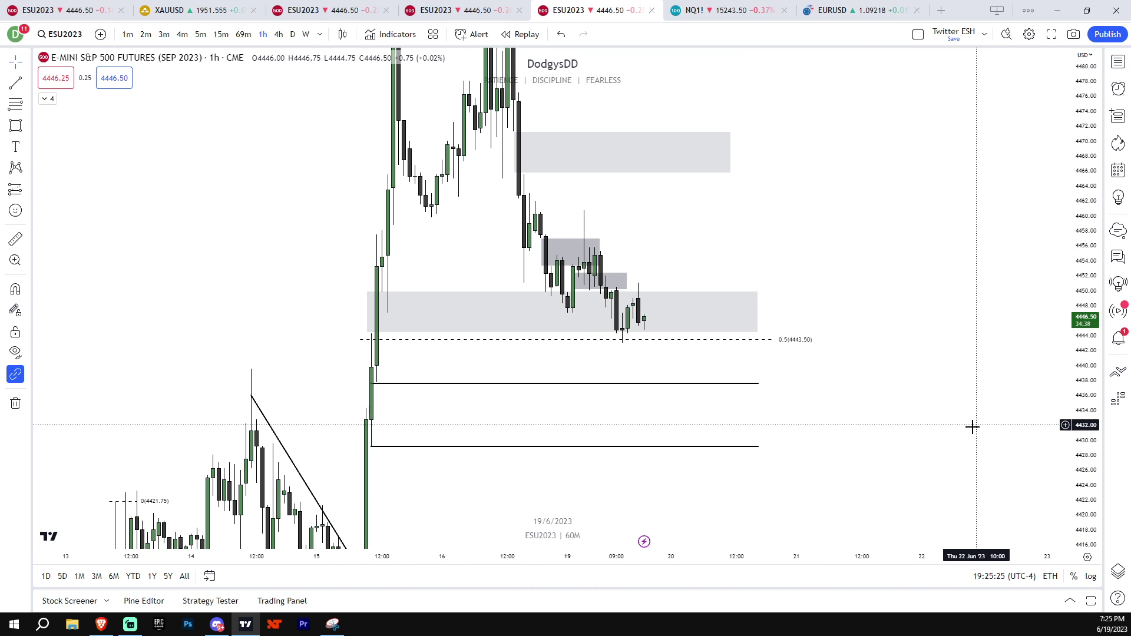
left_click_drag(974, 426, 1020, 422)
scroll(1043, 427, "up", 1)
mouse_move(1090, 429)
left_mouse_down()
mouse_move(1086, 510)
mouse_move(1082, 429)
left_mouse_up()
scroll(1038, 468, "down", 3)
left_click_drag(1047, 430, 1032, 399)
left_click_drag(1077, 402, 1074, 439)
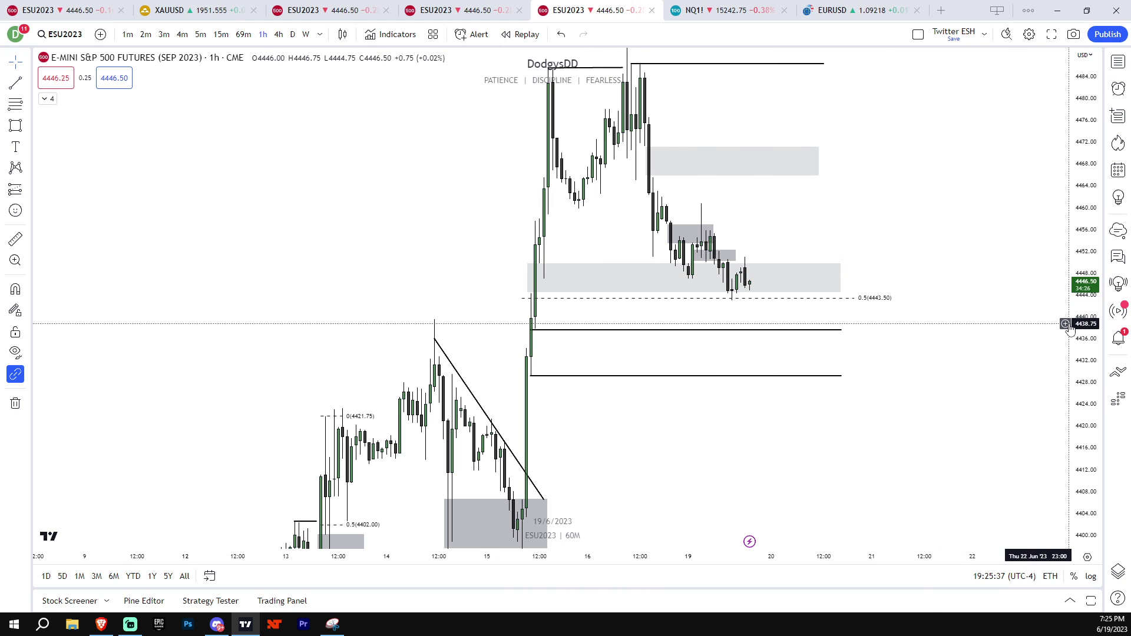
left_click_drag(946, 370, 938, 364)
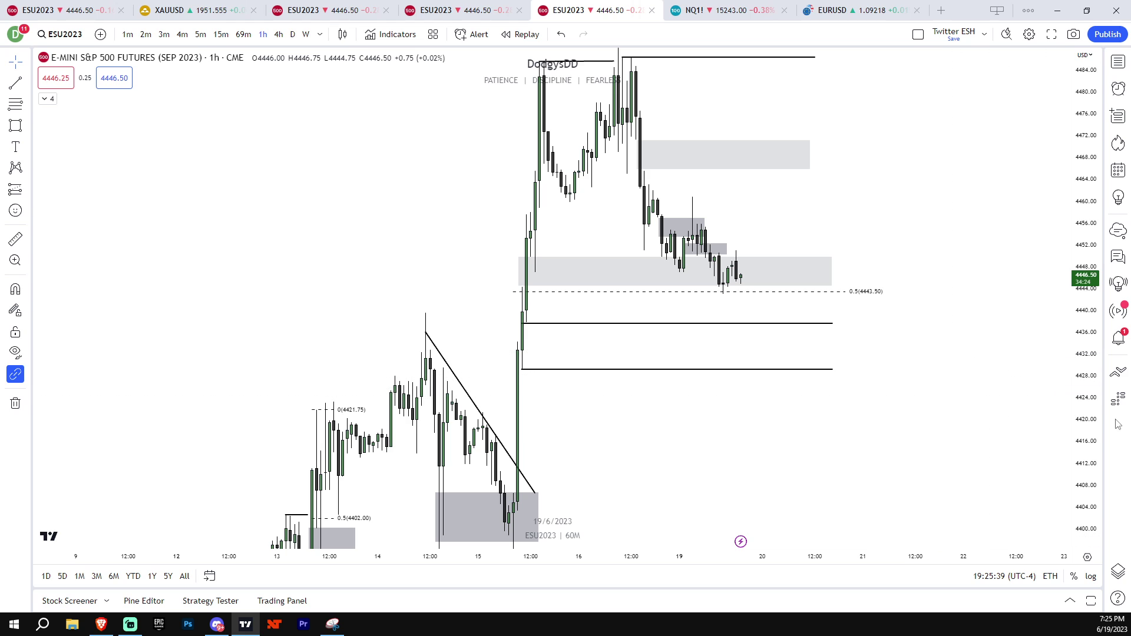
left_click_drag(1077, 389, 1065, 298)
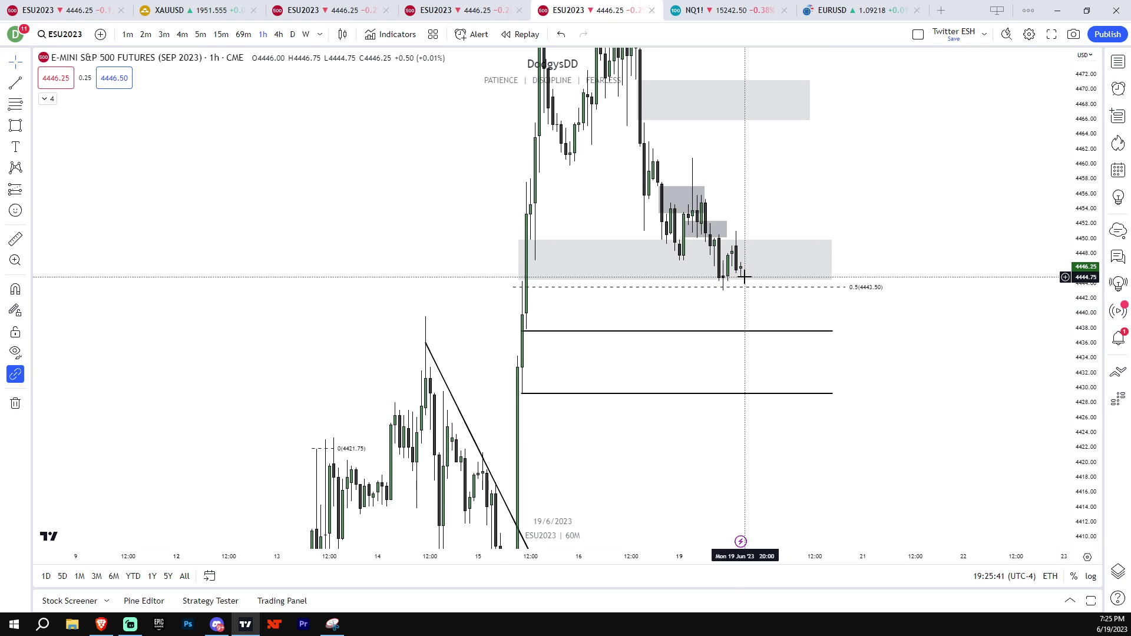
- Switch the chart to the 1-minute timeframe and reset its view, leaving empty space after the latest candles
left_click(127, 34)
key("alt+r")
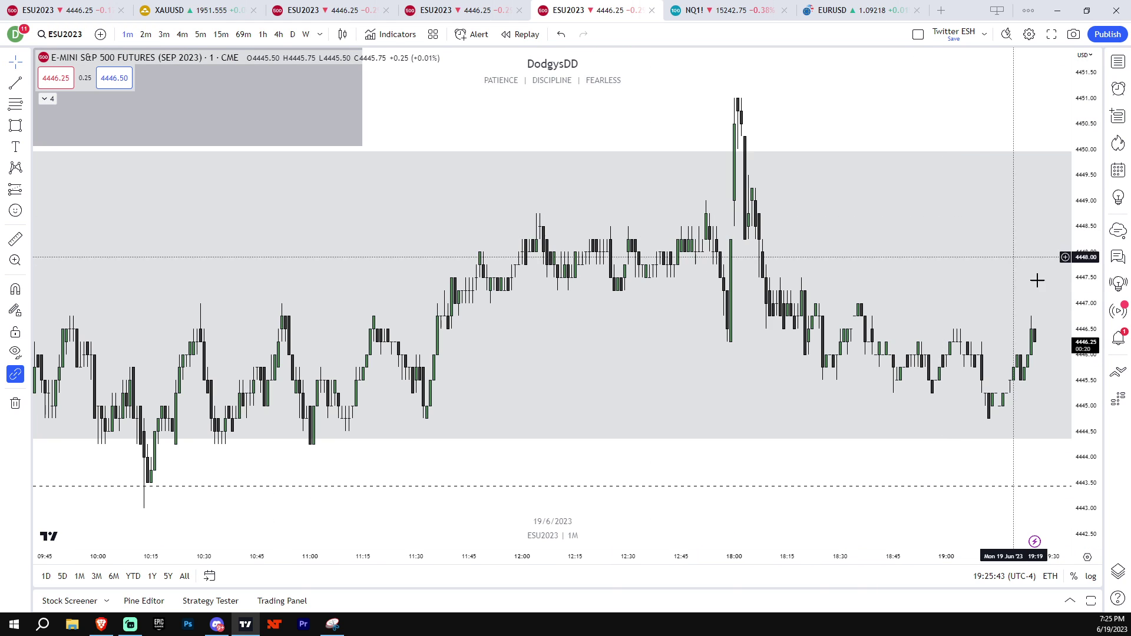
left_click_drag(1085, 396, 1084, 510)
scroll(1008, 438, "down", 3)
left_click_drag(907, 438, 627, 439)
scroll(770, 431, "up", 3)
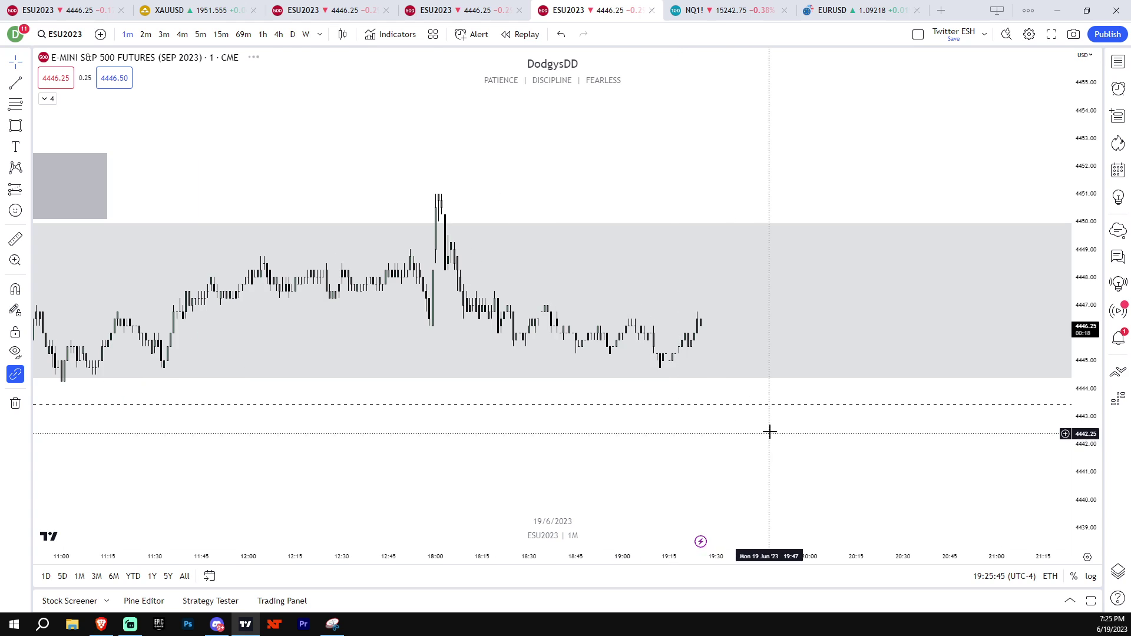
- Draw two connected trend lines projecting a rise from the latest candle to about 4449.50 and a pullback to about 4447
left_click(16, 83)
left_click(666, 328)
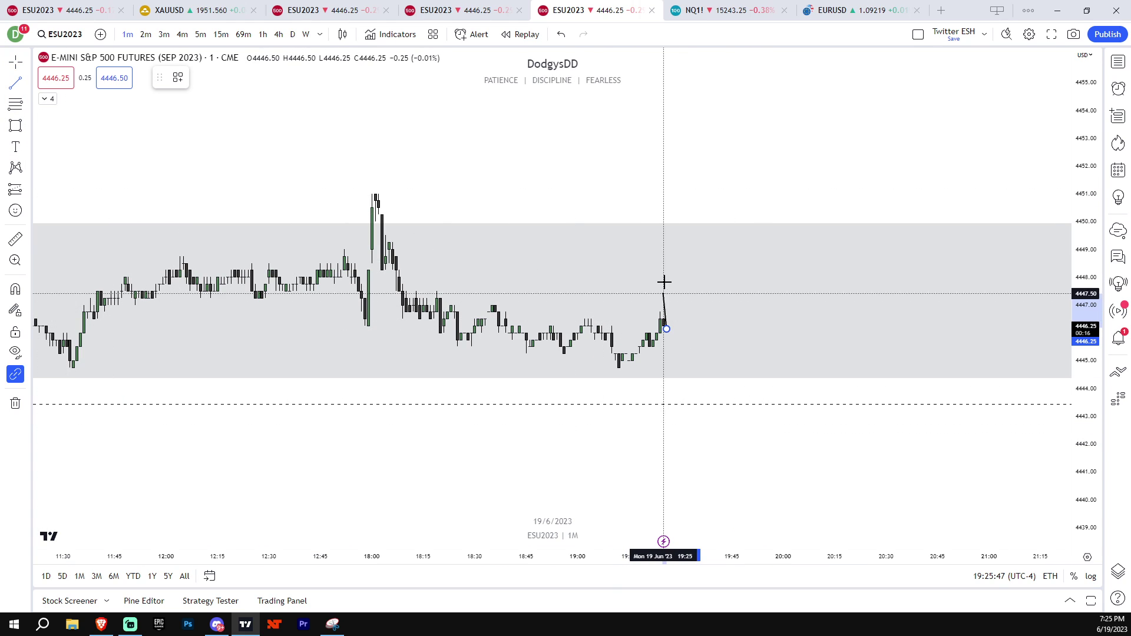
left_click(681, 238)
left_click(16, 83)
left_click(680, 235)
left_click(711, 307)
- Draw a small shaded box from about 4447.25 to 4446.25 around the end of the projected pullback
left_click(16, 125)
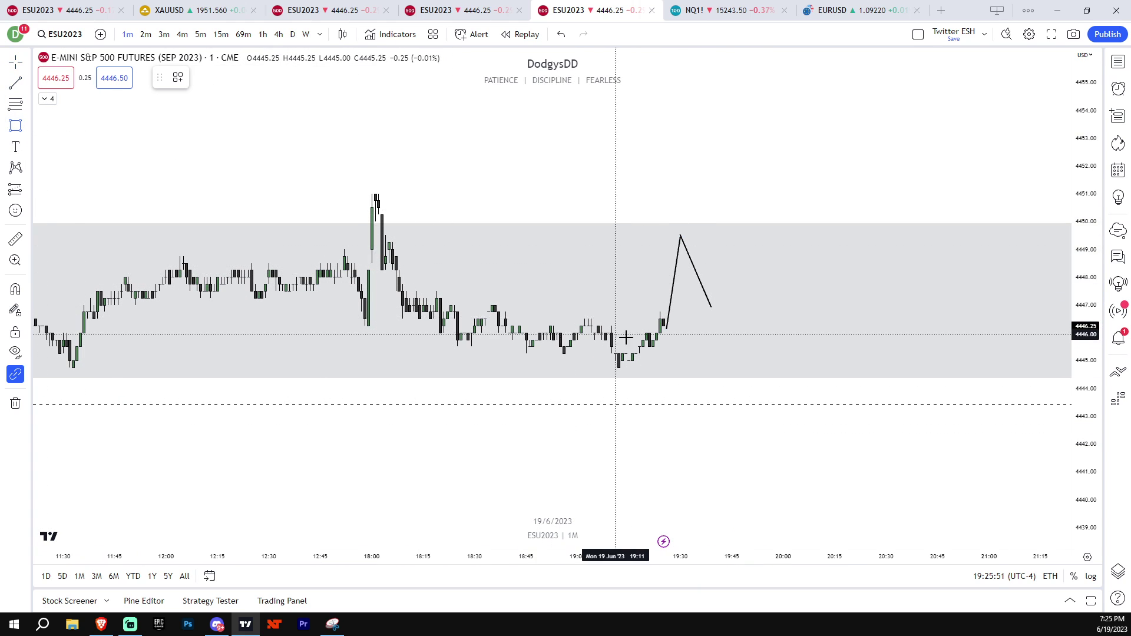
left_click(662, 296)
left_click(765, 330)
- Draw a third trend line from the projected pullback low up to about 4451.25
left_click(15, 83)
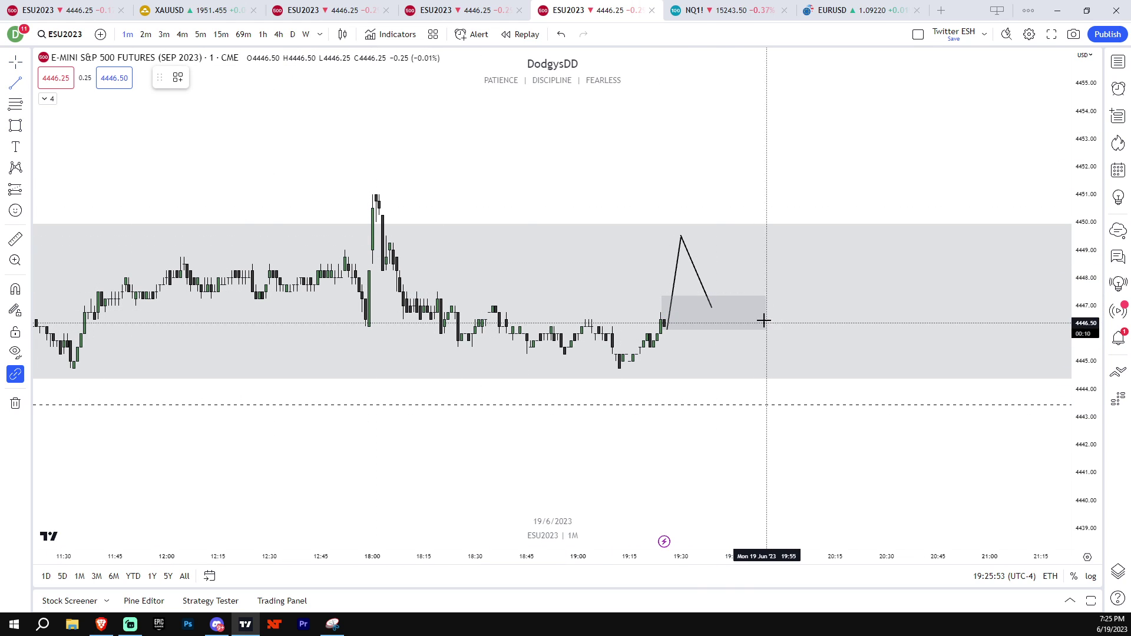
left_click(714, 307)
left_click(763, 186)
- Place a long position at the projected pullback with entry 4447.00, target 4451.50 and stop 4444.50
left_click(15, 189)
left_click(706, 306)
left_click_drag(705, 270, 705, 180)
left_click_drag(705, 340, 705, 376)
left_click(739, 428)
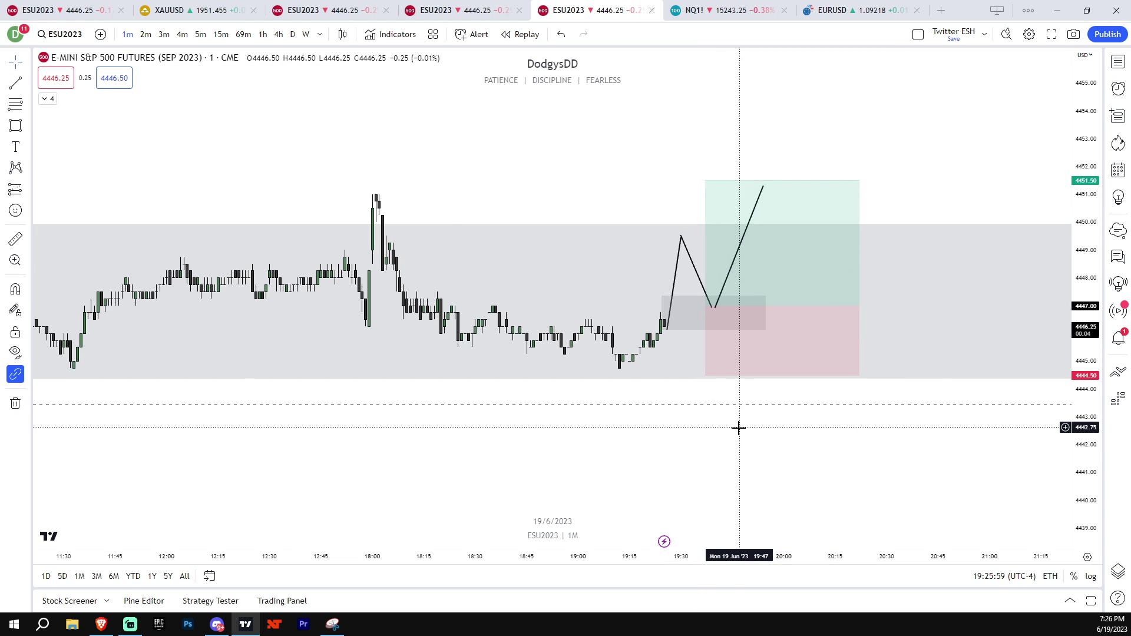
- Switch to the 1-hour timeframe and lower the long position's stop to 4444.25, just below the wide shaded zone
scroll(739, 428, "down", 10)
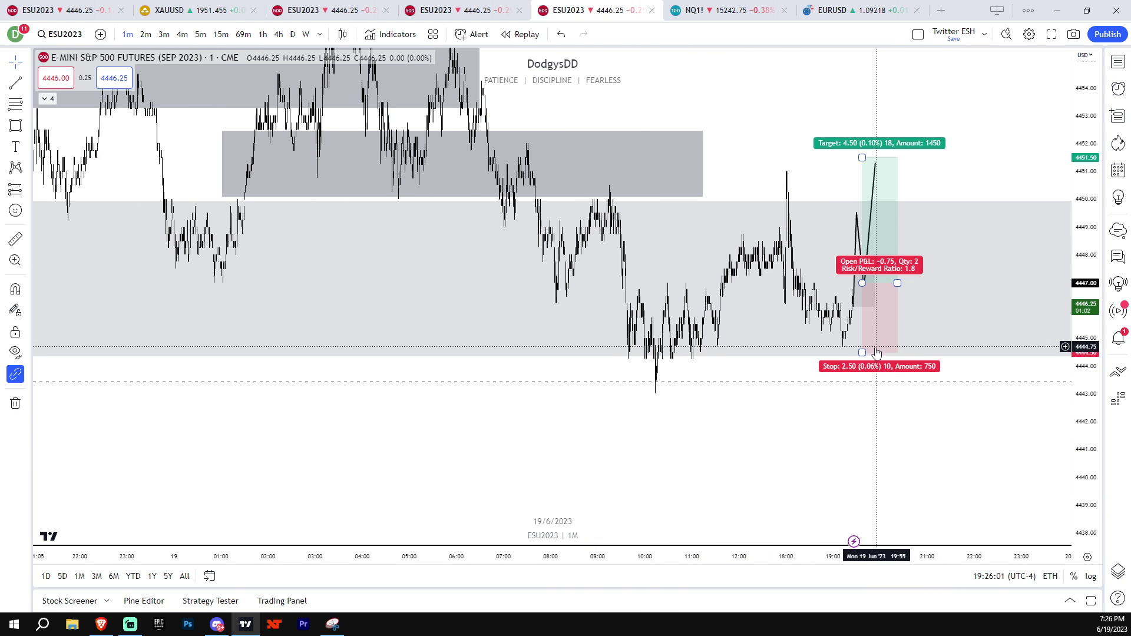
left_click(262, 34)
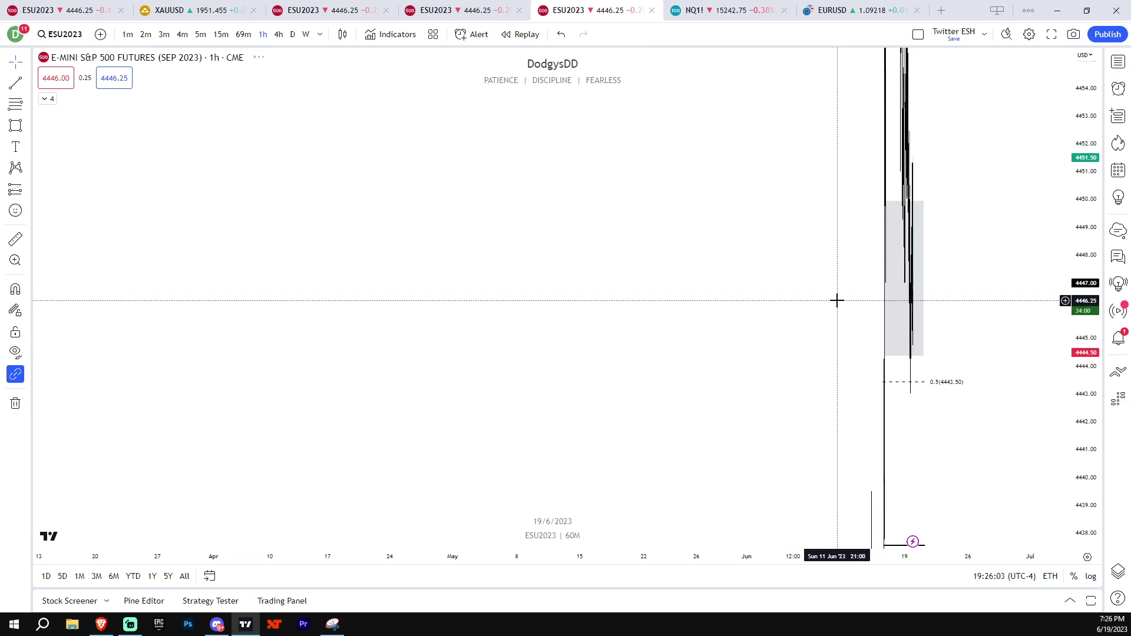
left_click_drag(1085, 347, 1085, 530)
scroll(813, 399, "up", 10)
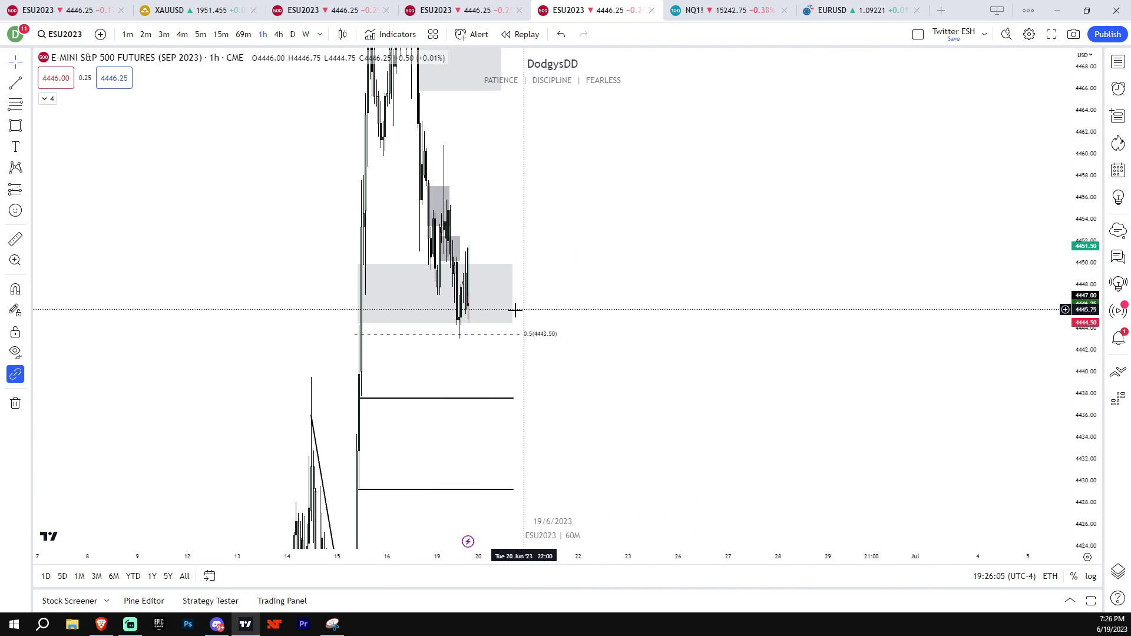
left_click(468, 297)
mouse_move(468, 317)
left_mouse_down()
mouse_move(468, 446)
mouse_move(468, 325)
left_mouse_up()
- Return to the 1-minute timeframe and examine the planned long trade within the wide shaded zone
left_click(128, 34)
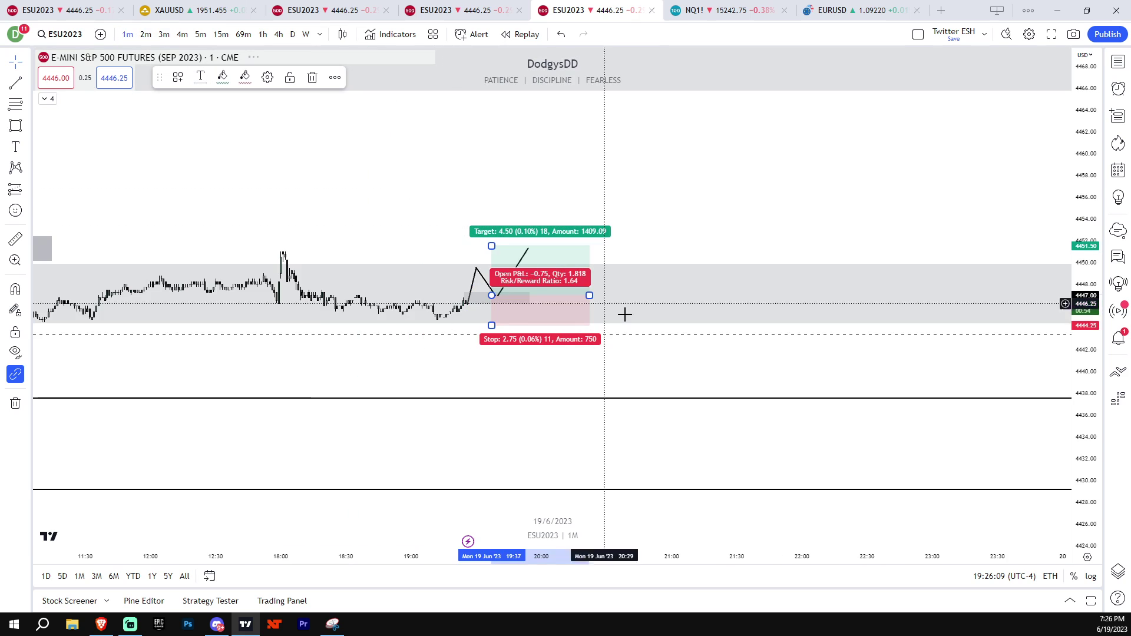
scroll(727, 384, "up", 3)
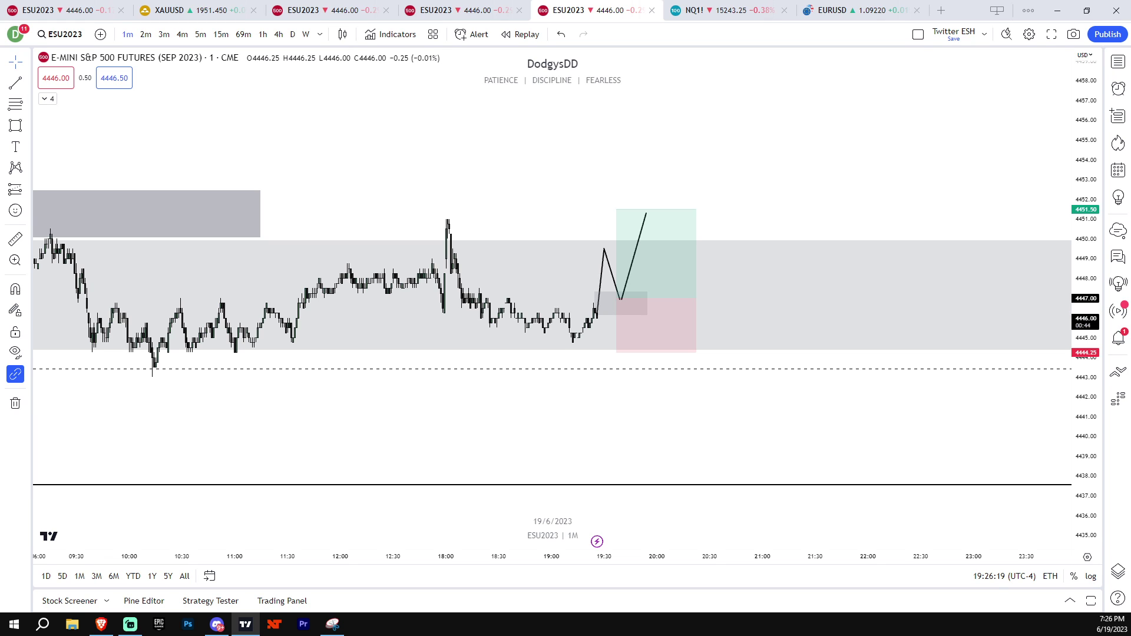
left_click_drag(1096, 389, 1097, 360)
left_click_drag(892, 430, 915, 445)
scroll(992, 438, "up", 1)
left_click_drag(992, 438, 1084, 411)
left_click_drag(1053, 451, 1085, 460)
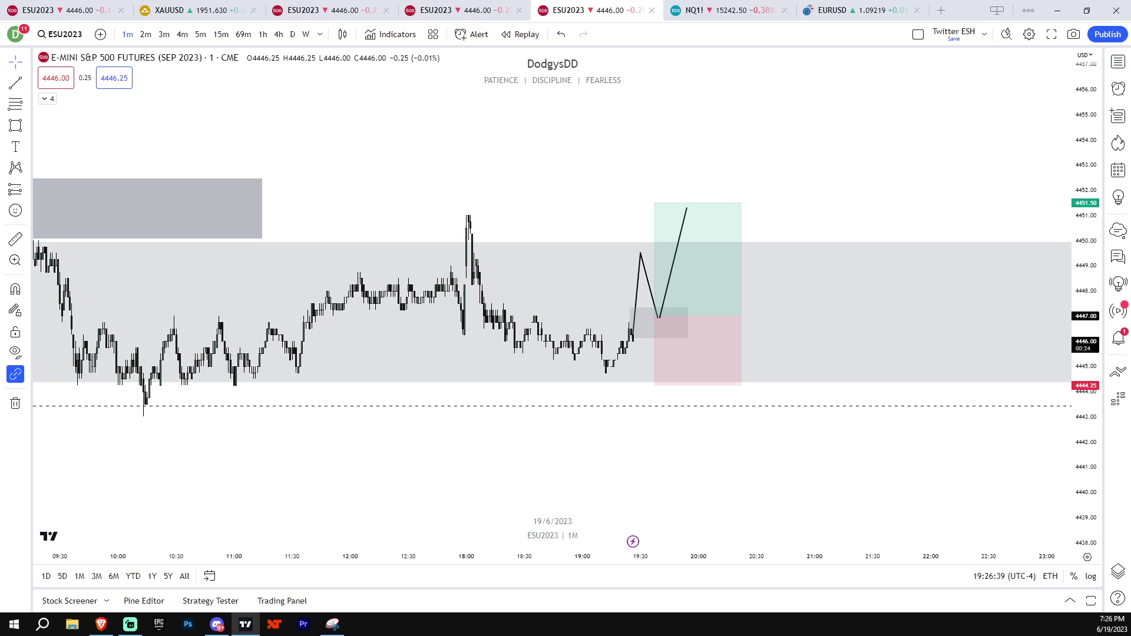
scroll(920, 389, "down", 5)
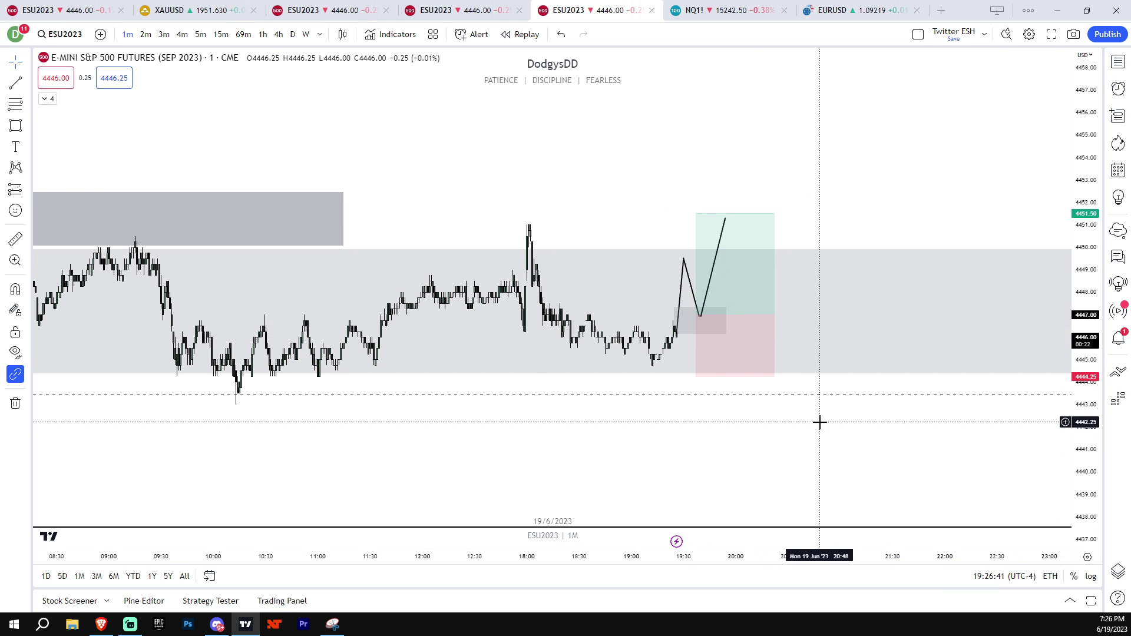
- Examine the 18 and 19 June price action around the two dark shaded zones on the 1-minute chart
scroll(858, 407, "down", 4)
left_click_drag(194, 177, 477, 316)
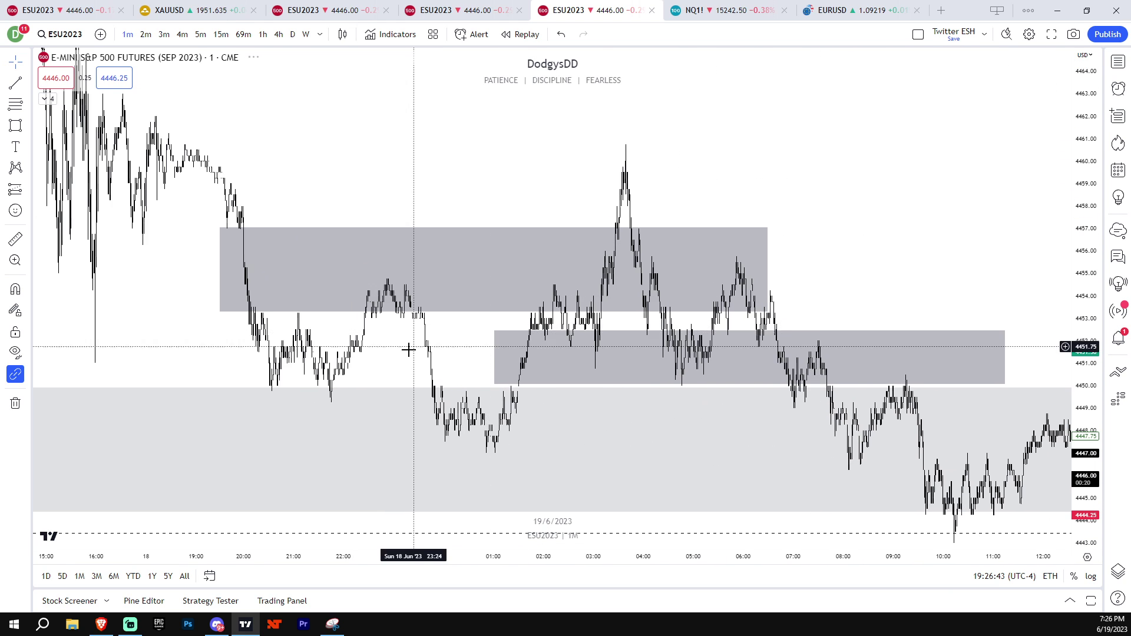
scroll(433, 236, "down", 3)
left_click_drag(441, 155, 505, 310)
left_click_drag(413, 189, 421, 303)
scroll(849, 395, "up", 3)
left_click_drag(842, 386, 681, 250)
scroll(838, 369, "up", 3)
scroll(748, 295, "up", 5)
- Delete the long position drawing from the projected price path
left_click_drag(1086, 402, 1081, 359)
left_click_drag(937, 312, 1040, 241)
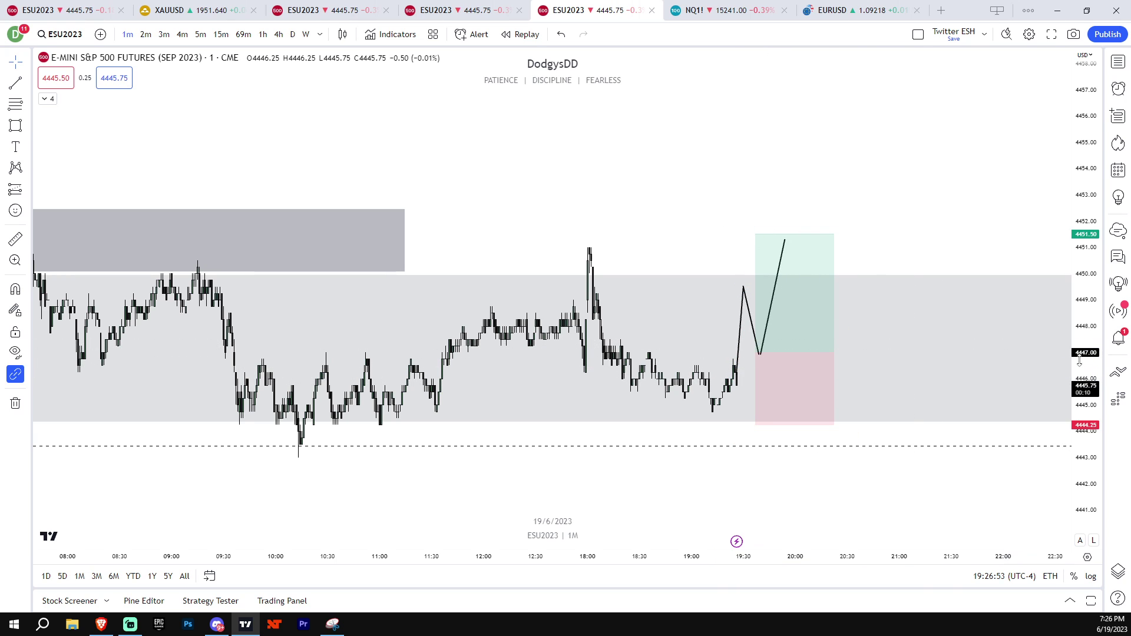
left_click_drag(1081, 362, 1081, 315)
left_click(833, 257)
key("Delete")
left_click_drag(972, 251, 1004, 225)
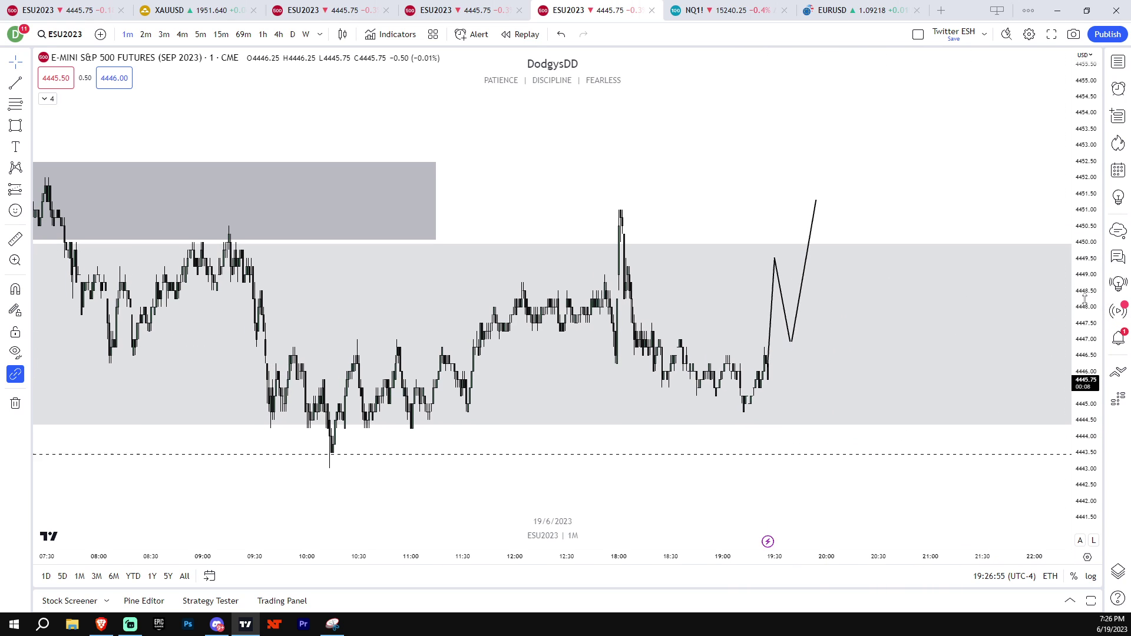
scroll(947, 326, "up", 2)
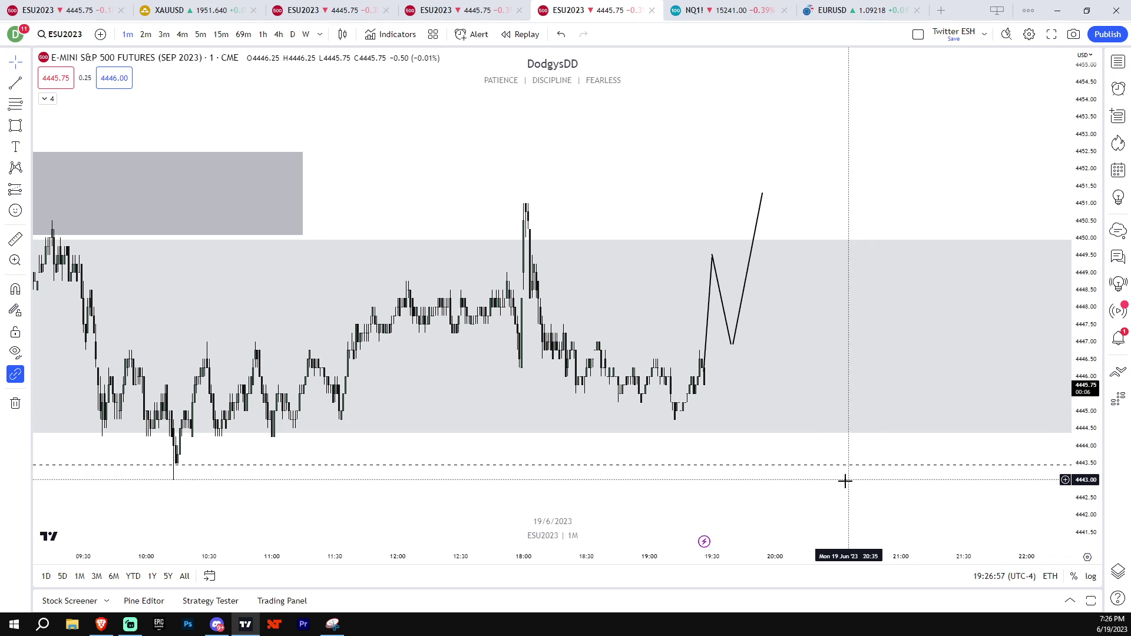
scroll(797, 396, "down", 2)
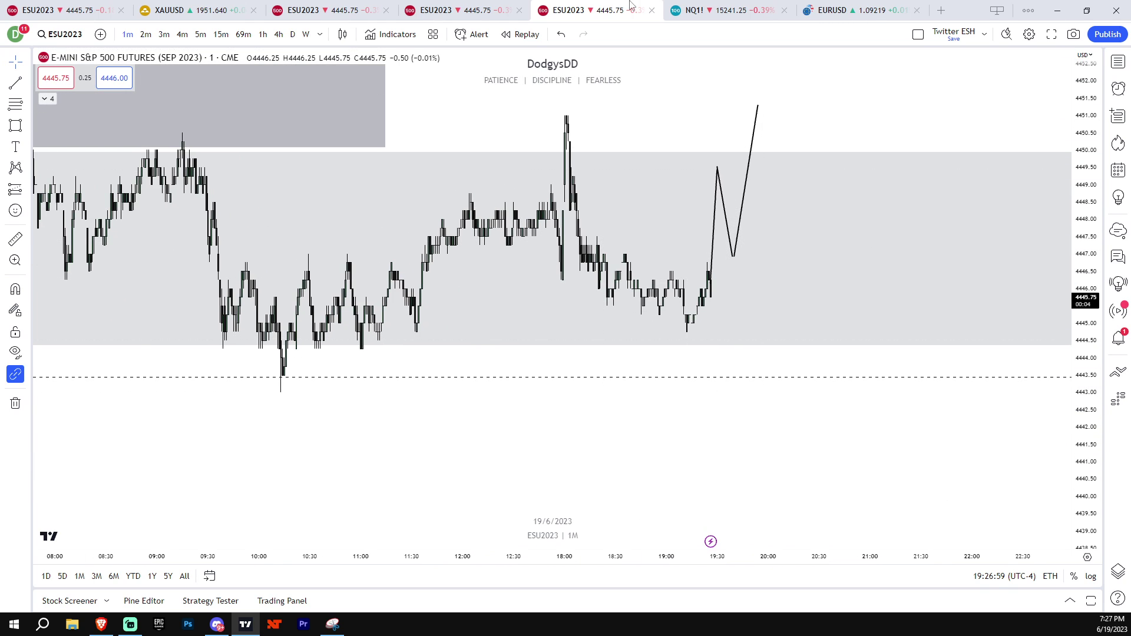
- Switch to the chart tab with E-mini S&P 500 and Nasdaq-100 side by side and bring the S&P candles into view
left_click(683, 10)
left_click(508, 10)
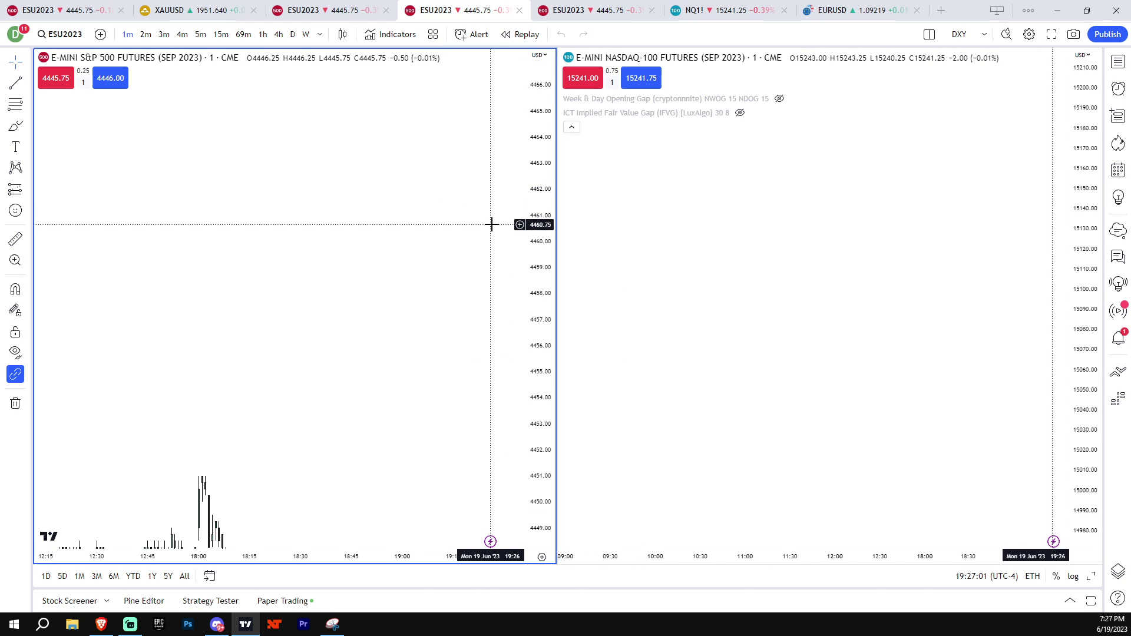
left_click_drag(490, 227, 507, 134)
left_click_drag(535, 200, 535, 327)
left_click_drag(511, 365, 510, 253)
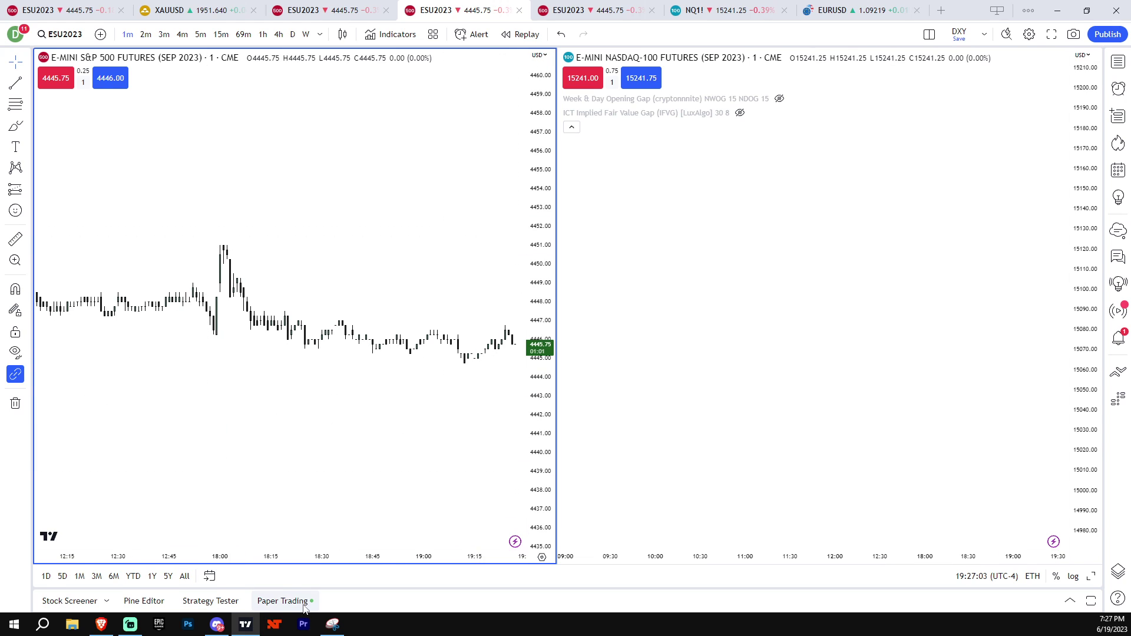
- Disconnect the paper trading account and collapse the trading panel
left_click(282, 601)
left_click(108, 610)
left_click(128, 594)
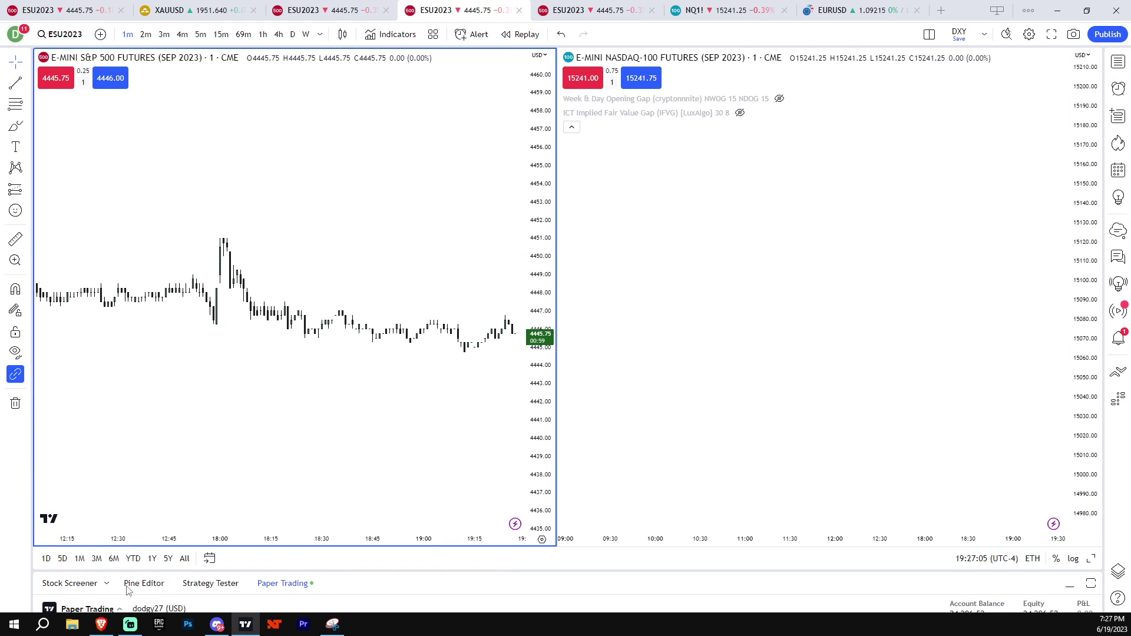
left_click_drag(502, 571, 502, 591)
- Reset the chart view of both the E-mini S&P 500 and the E-mini Nasdaq-100 charts
right_click(412, 415)
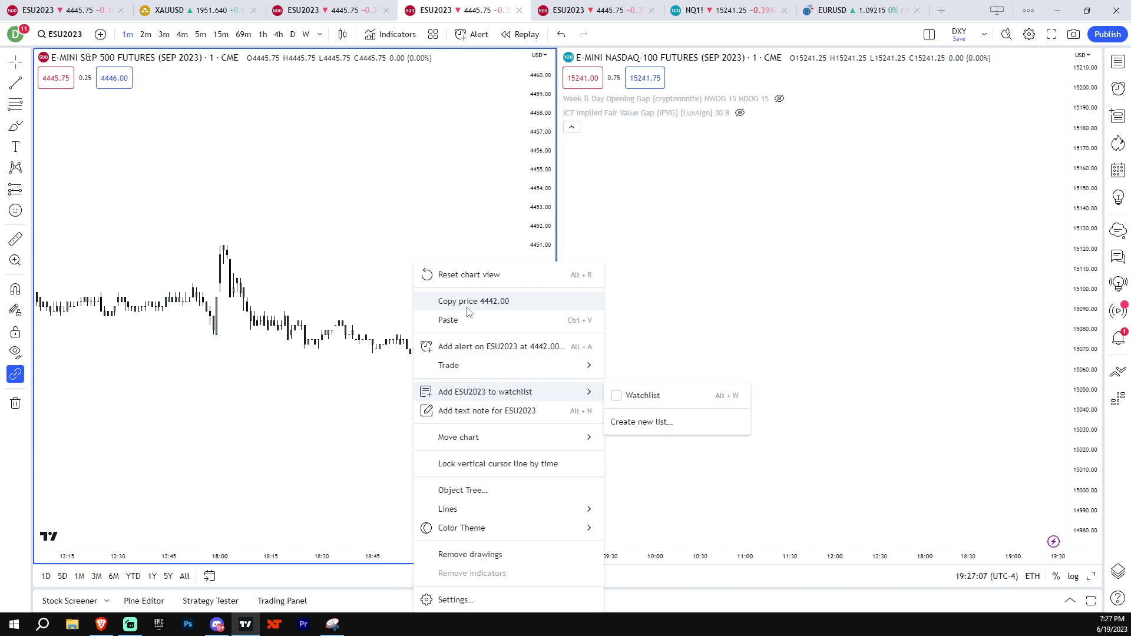
left_click(438, 279)
right_click(725, 376)
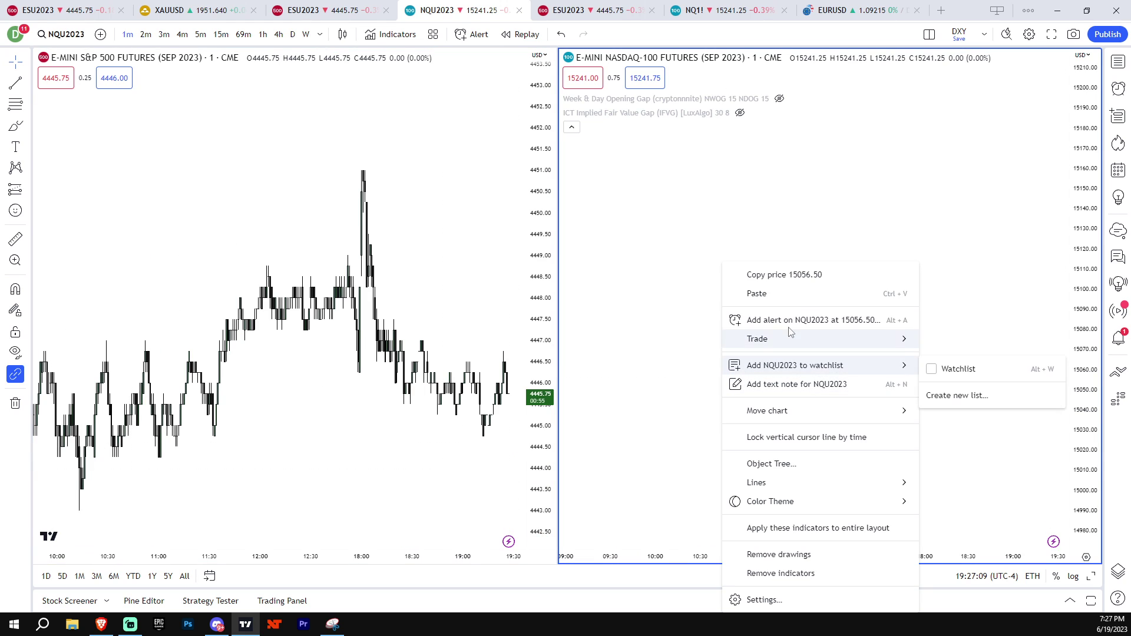
key("Escape")
right_click(803, 233)
left_click(819, 252)
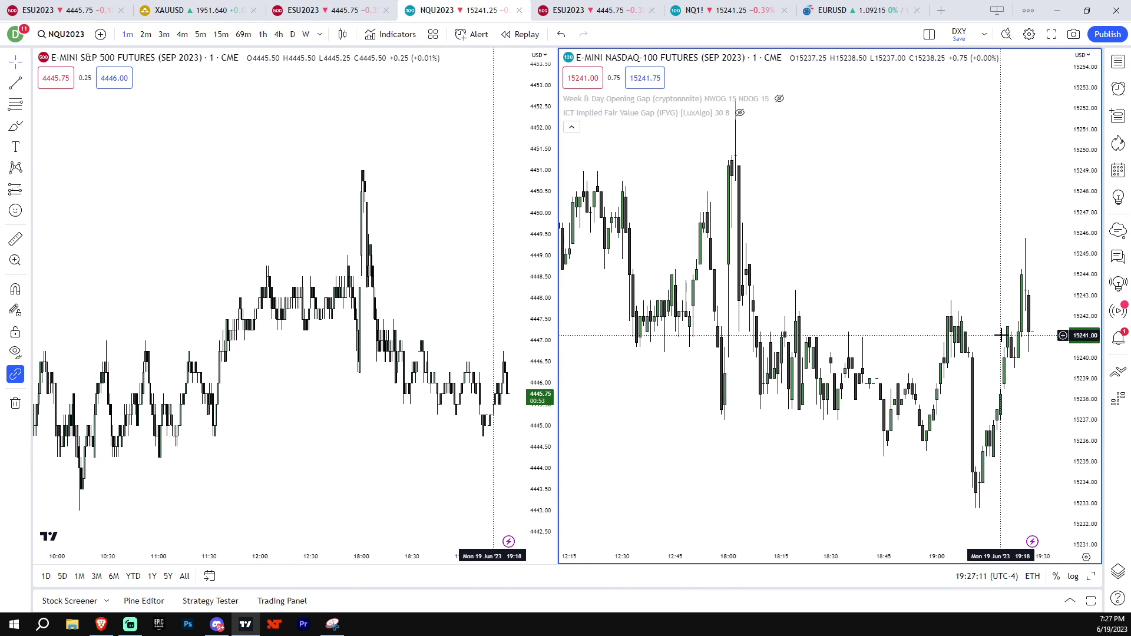
scroll(997, 450, "down", 3)
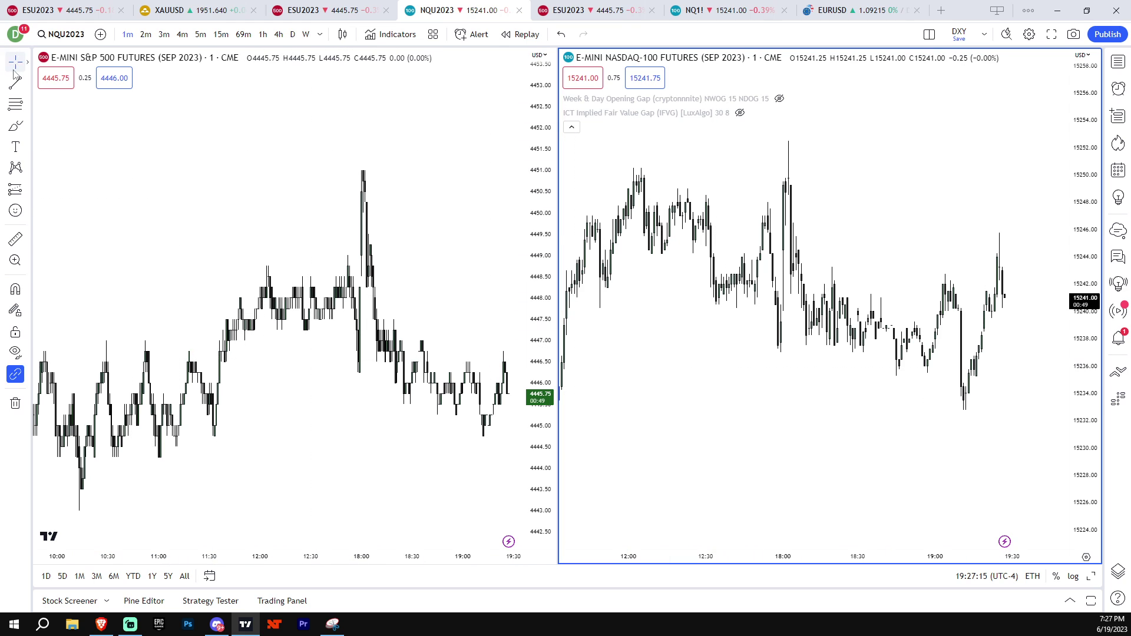
- Draw a trend line under the S&P lows, from the 10:15 low at 4443.00 to the latest low at about 4445
left_click_drag(82, 507, 481, 452)
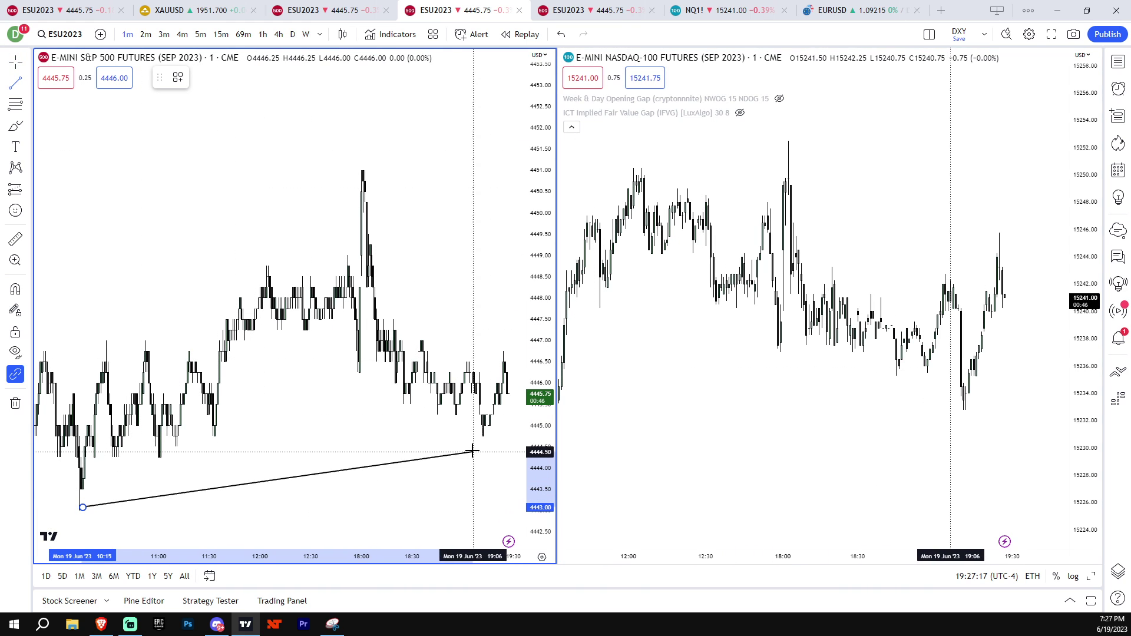
scroll(497, 436, "down", 3)
scroll(735, 311, "down", 3)
scroll(639, 351, "down", 2)
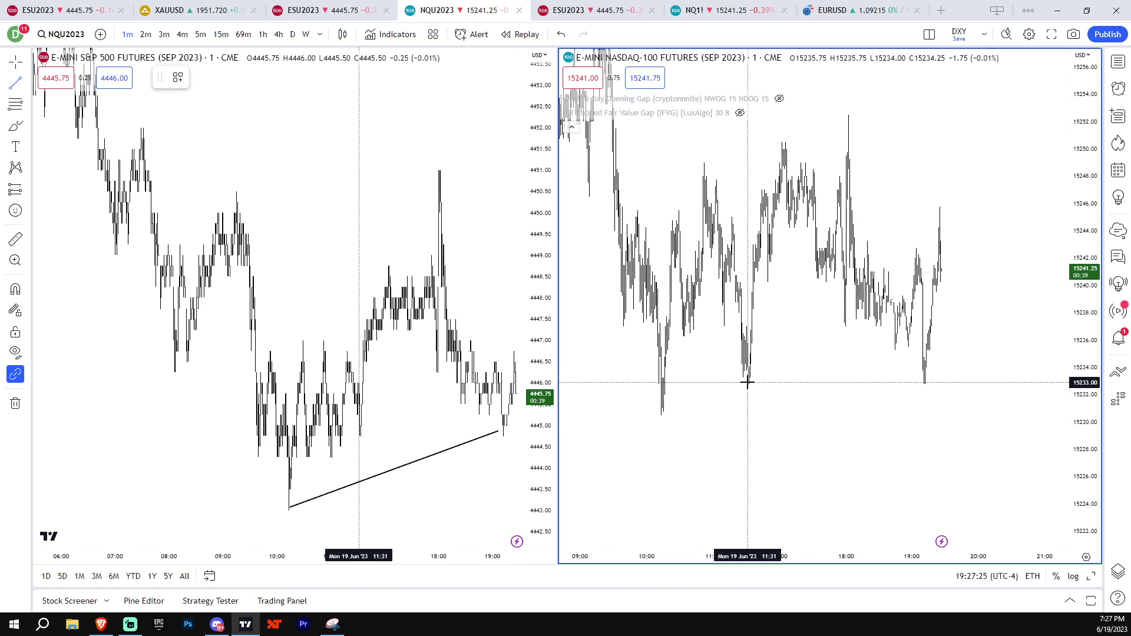
- Check the matching lows on the Nasdaq chart and set both charts to the 4h timeframe
scroll(746, 383, "up", 5)
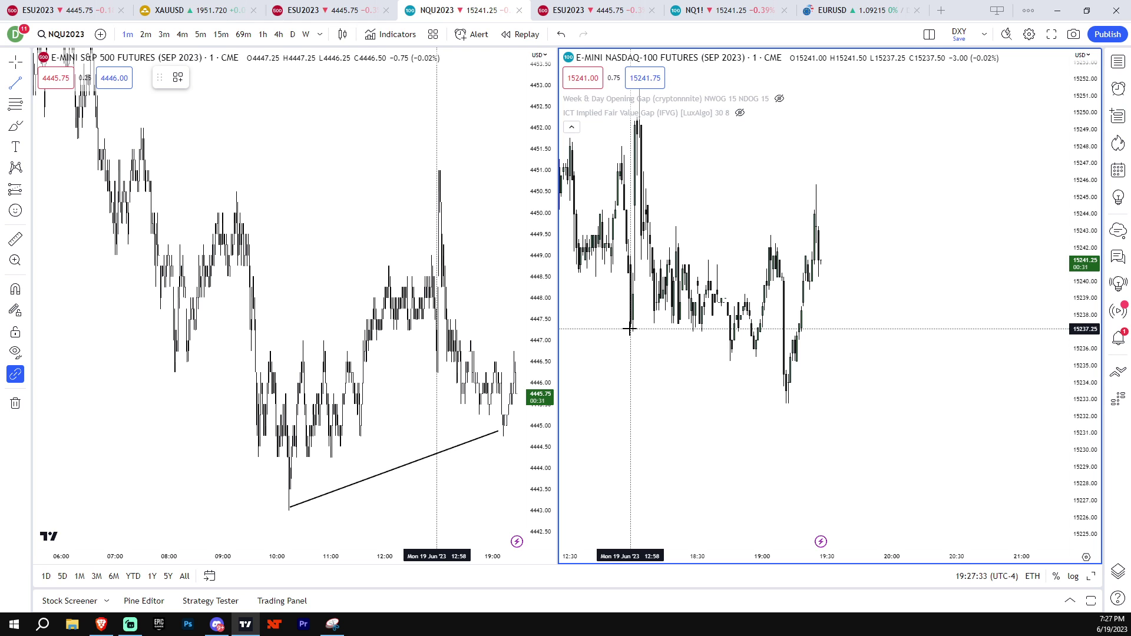
scroll(665, 330, "down", 3)
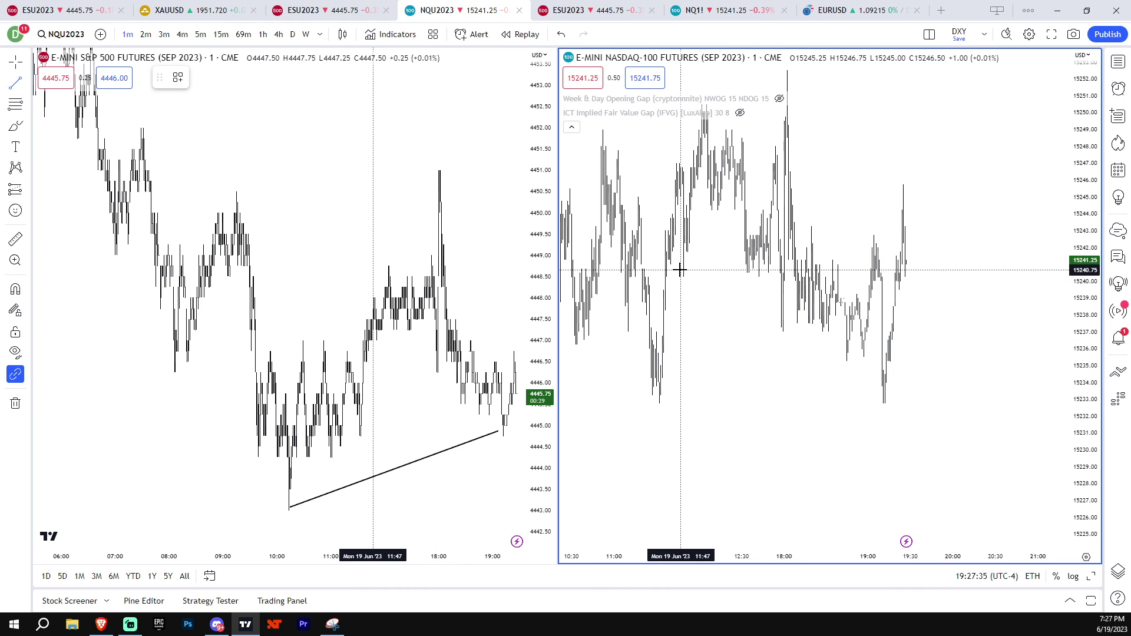
scroll(683, 274, "down", 3)
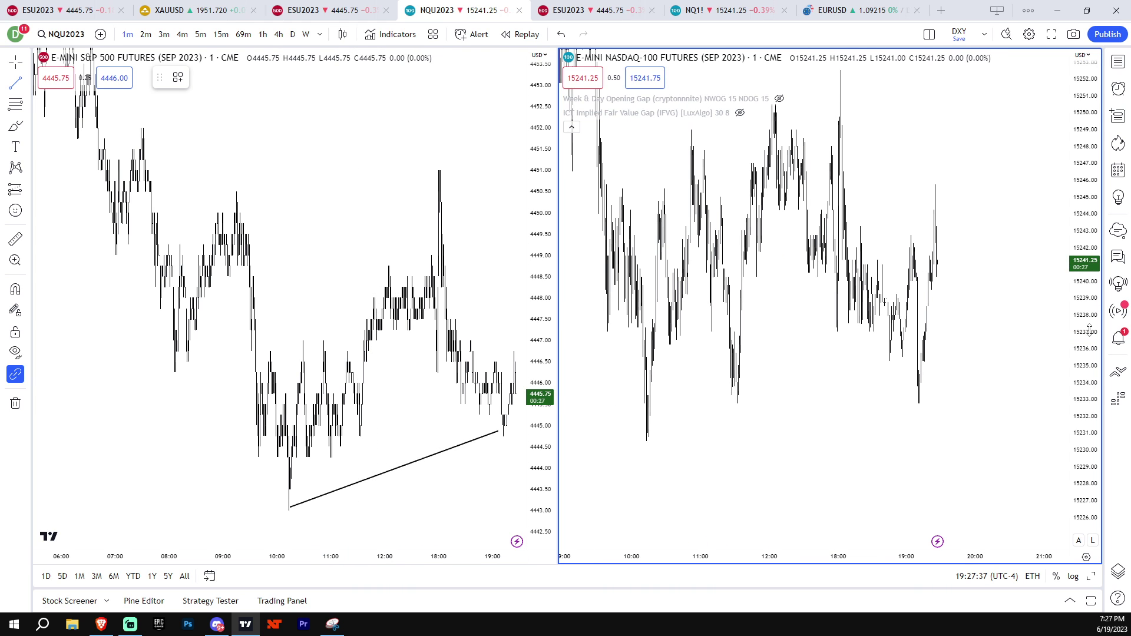
left_click(278, 36)
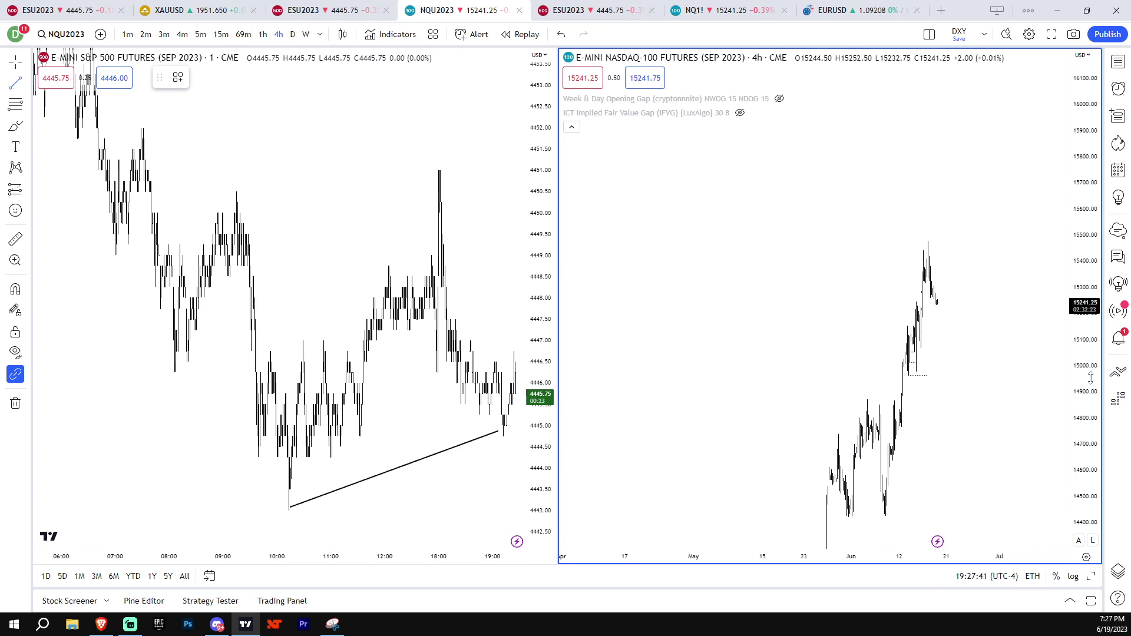
scroll(810, 336, "up", 3)
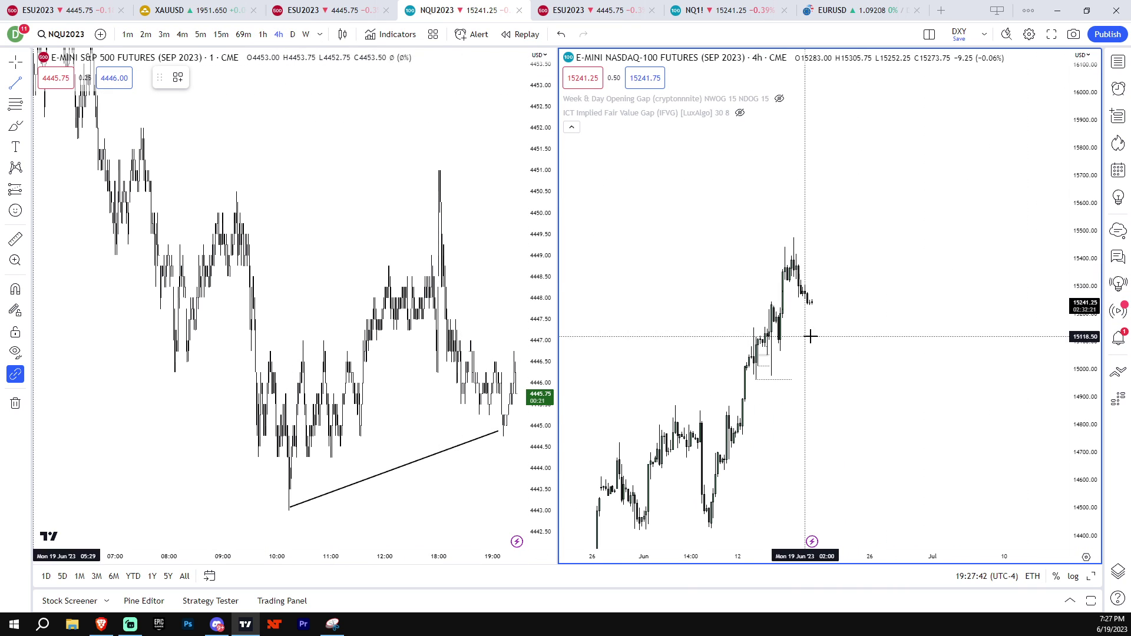
left_click(454, 243)
left_click(278, 34)
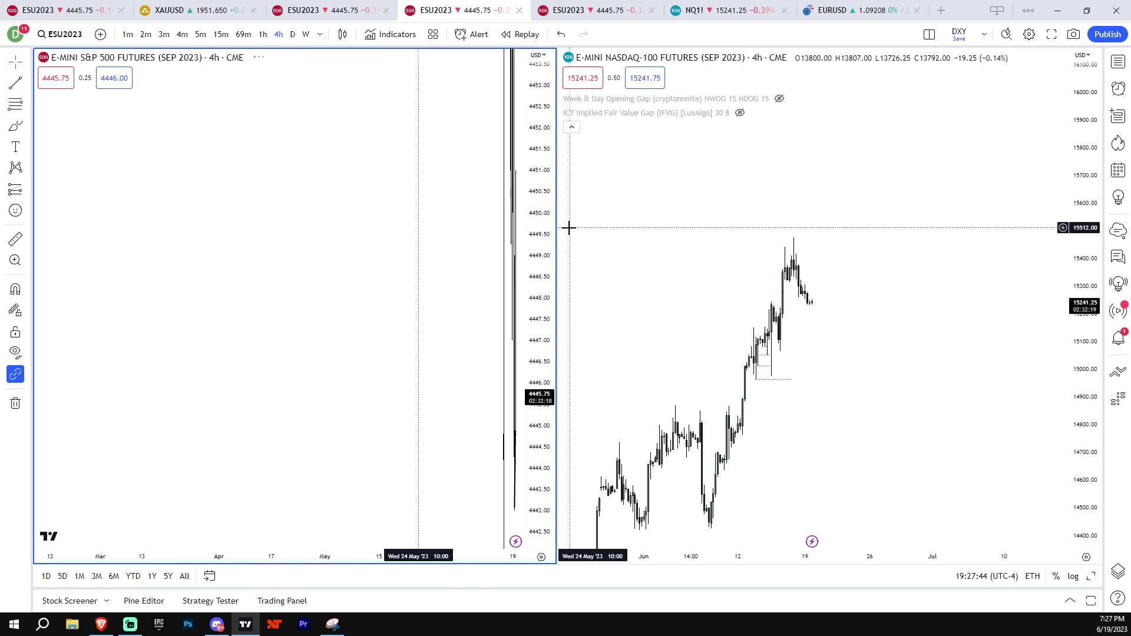
- Reset the S&P chart view and frame the June 4-hour candles on both charts for comparing their swings
right_click(451, 262)
left_click(539, 348)
left_click_drag(539, 347, 539, 183)
left_click_drag(489, 352, 426, 480)
scroll(466, 425, "up", 2)
left_click_drag(485, 399, 502, 349)
left_click_drag(804, 430, 826, 417)
scroll(990, 410, "up", 3)
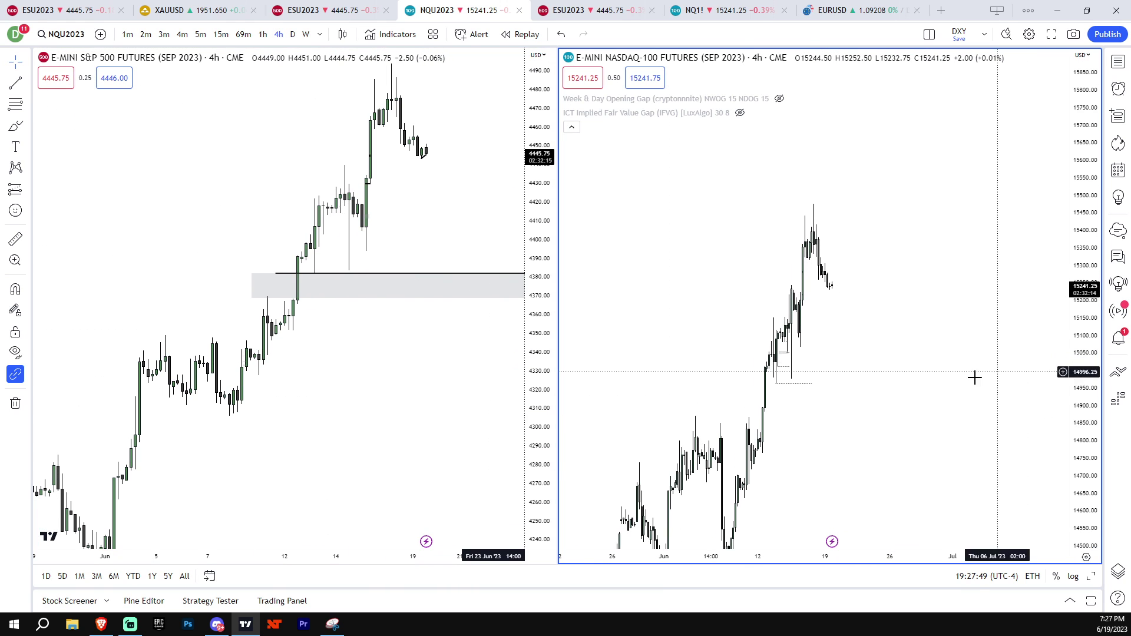
left_click_drag(885, 419, 975, 409)
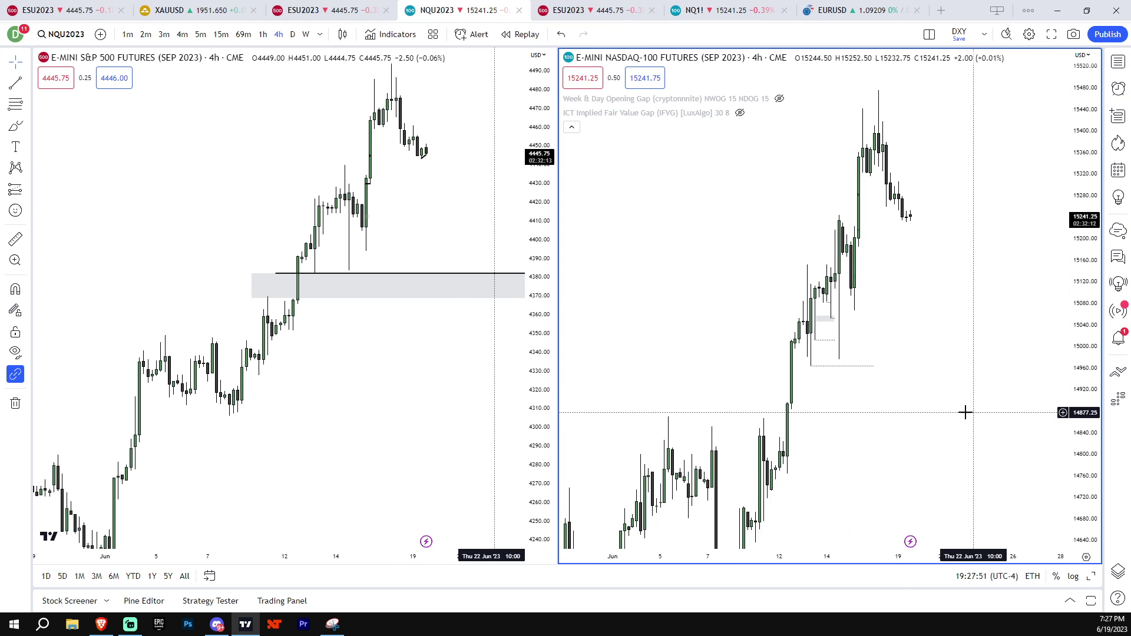
left_click_drag(927, 387, 943, 298)
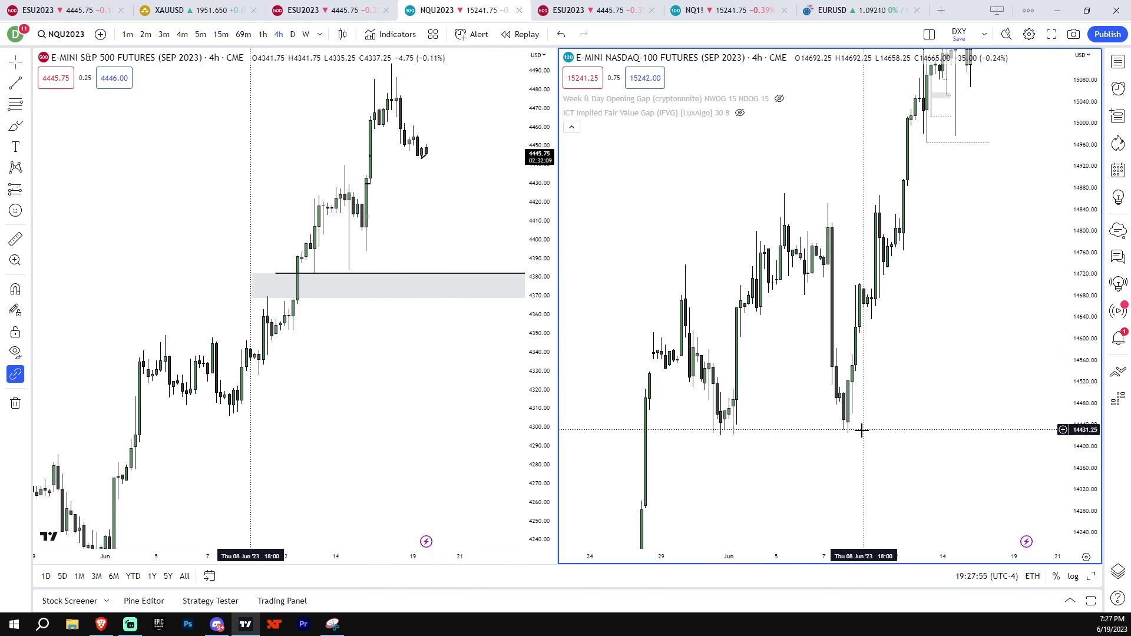
left_click_drag(434, 412, 448, 359)
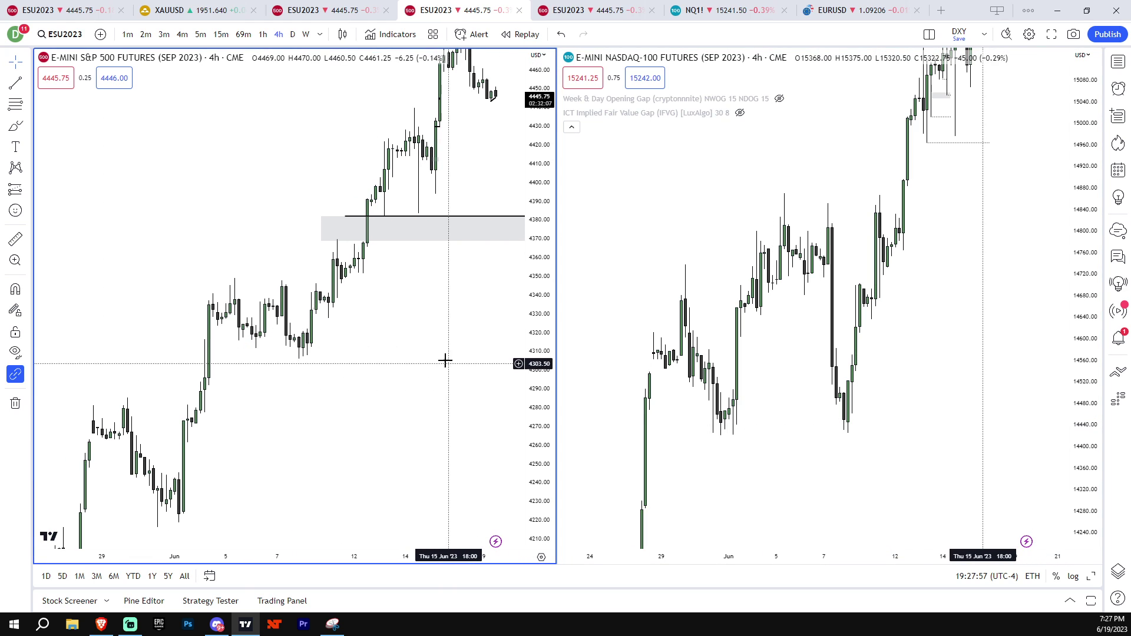
left_click(27, 83)
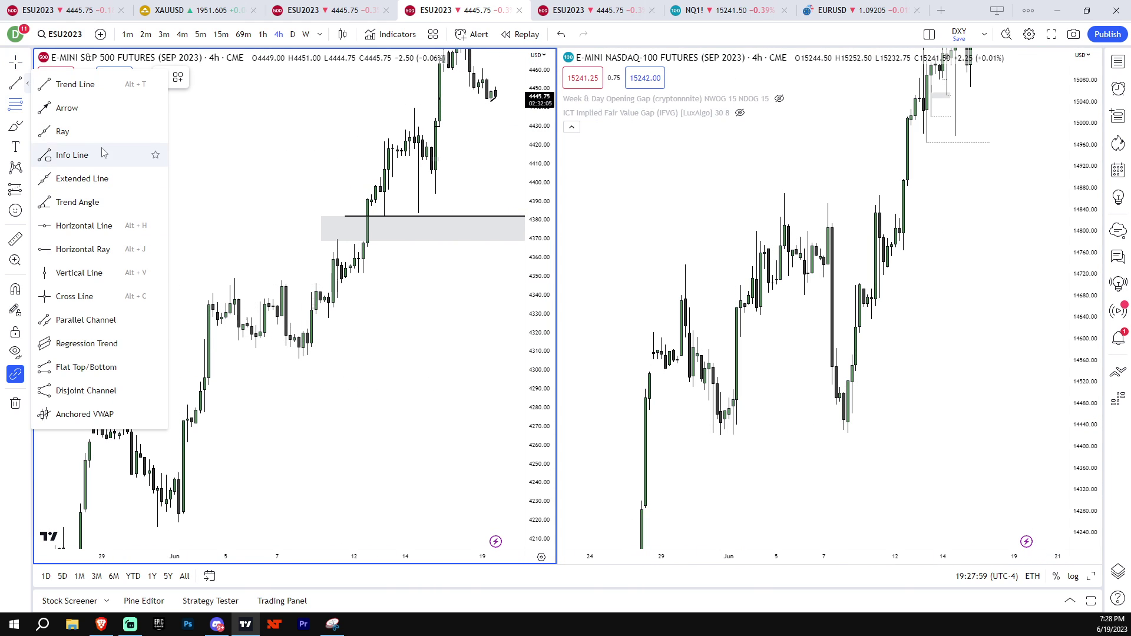
left_click(75, 84)
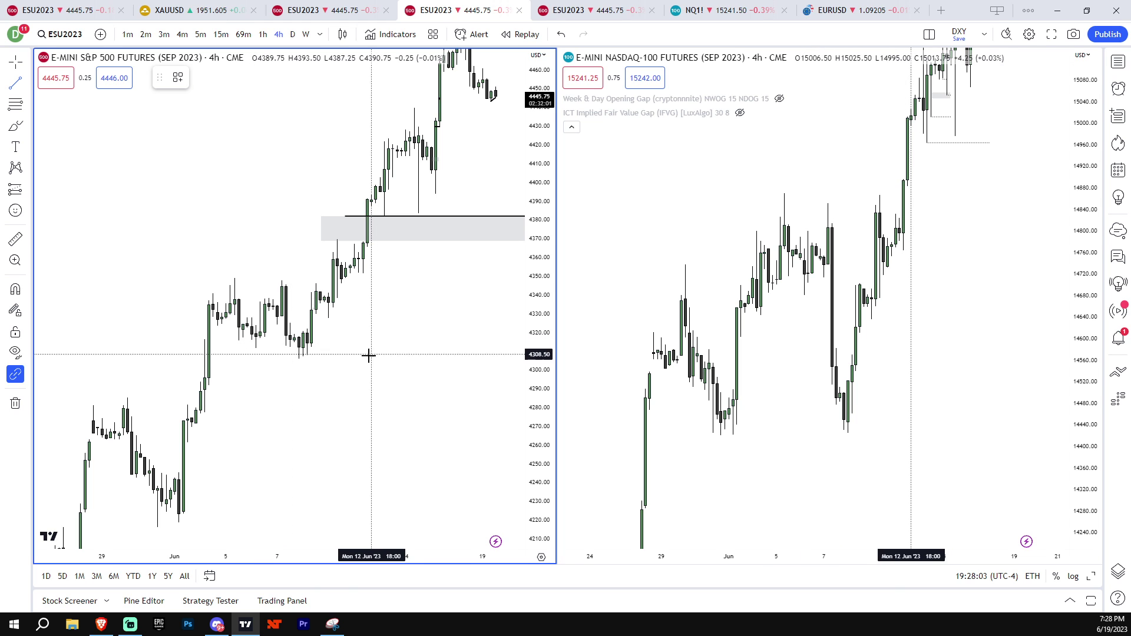
left_click(972, 393)
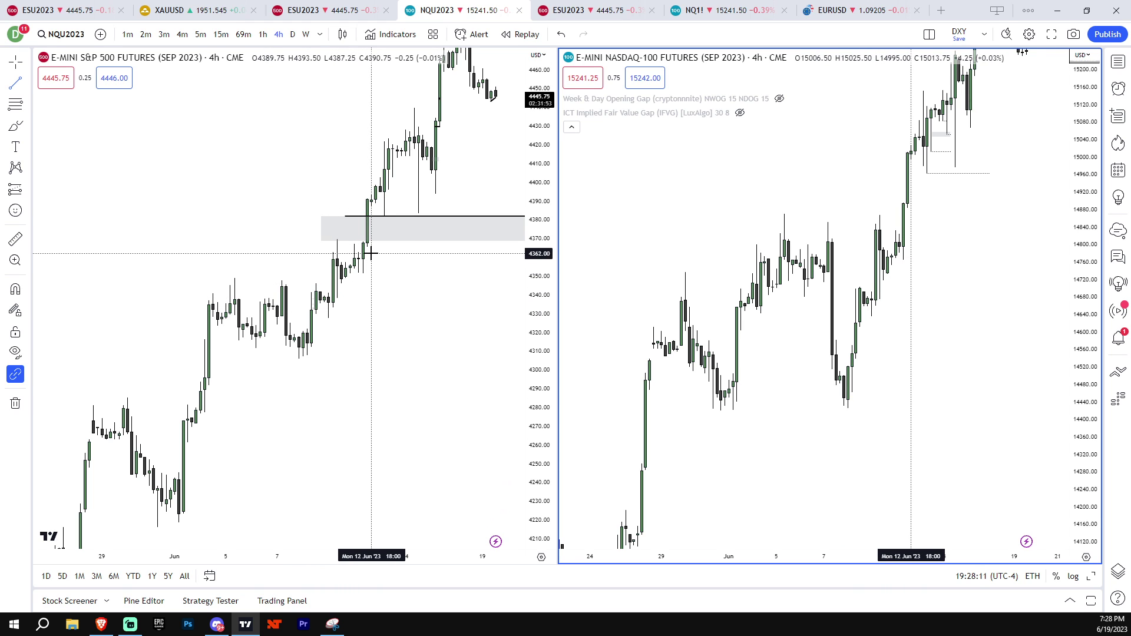
left_click_drag(1081, 353, 1080, 445)
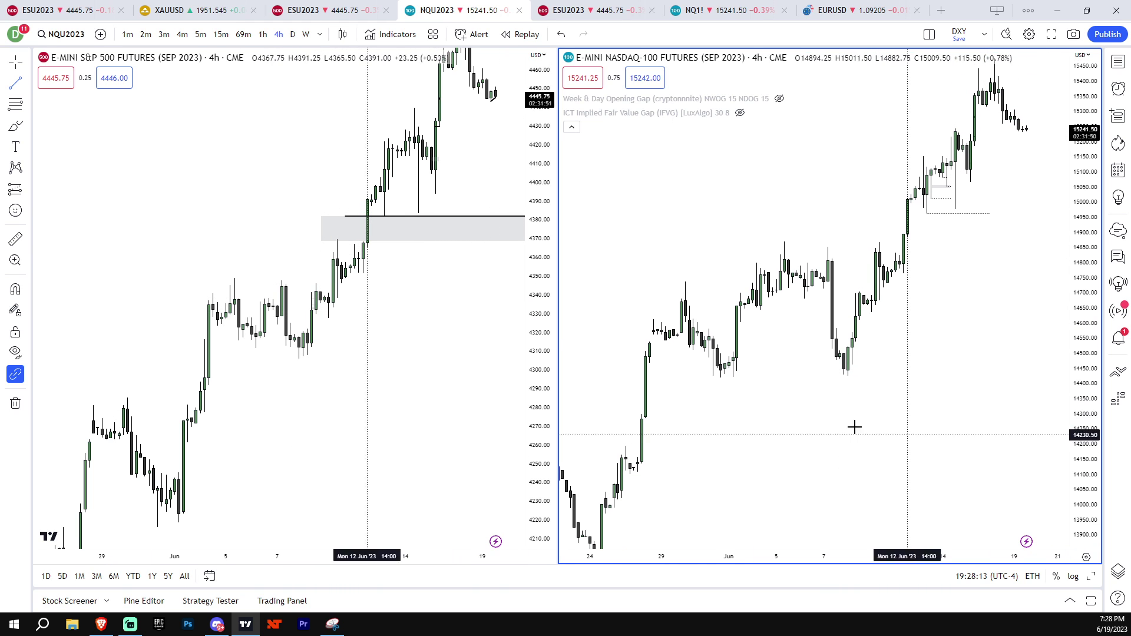
- Draw a trend line on the S&P chart from the 19 May high at 4266.50 to the lower 22 May high
scroll(487, 361, "down", 3)
left_click_drag(704, 405, 895, 366)
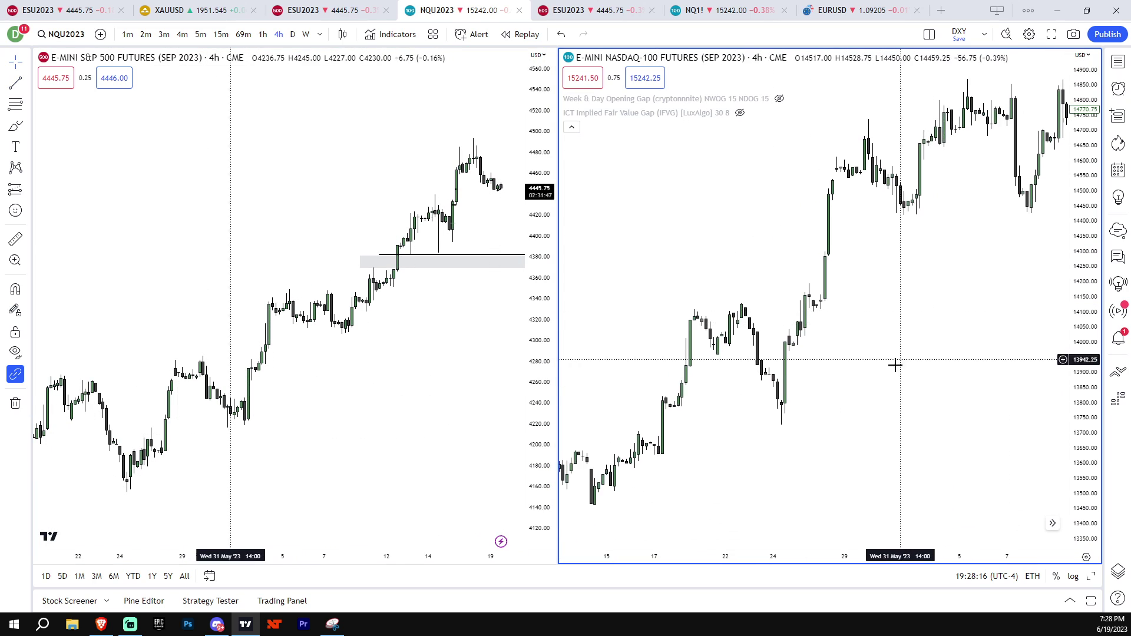
left_click_drag(855, 424, 944, 348)
scroll(945, 348, "down", 2)
left_click_drag(248, 471, 470, 348)
scroll(735, 454, "down", 2)
left_click_drag(735, 454, 631, 403)
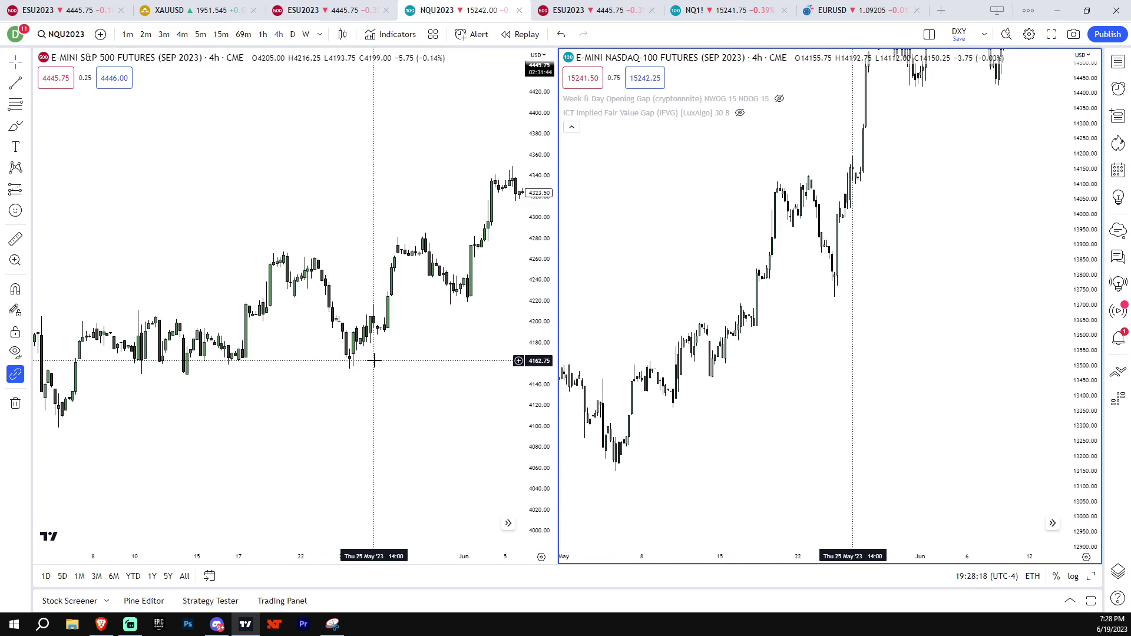
left_click_drag(374, 361, 280, 391)
left_click(15, 83)
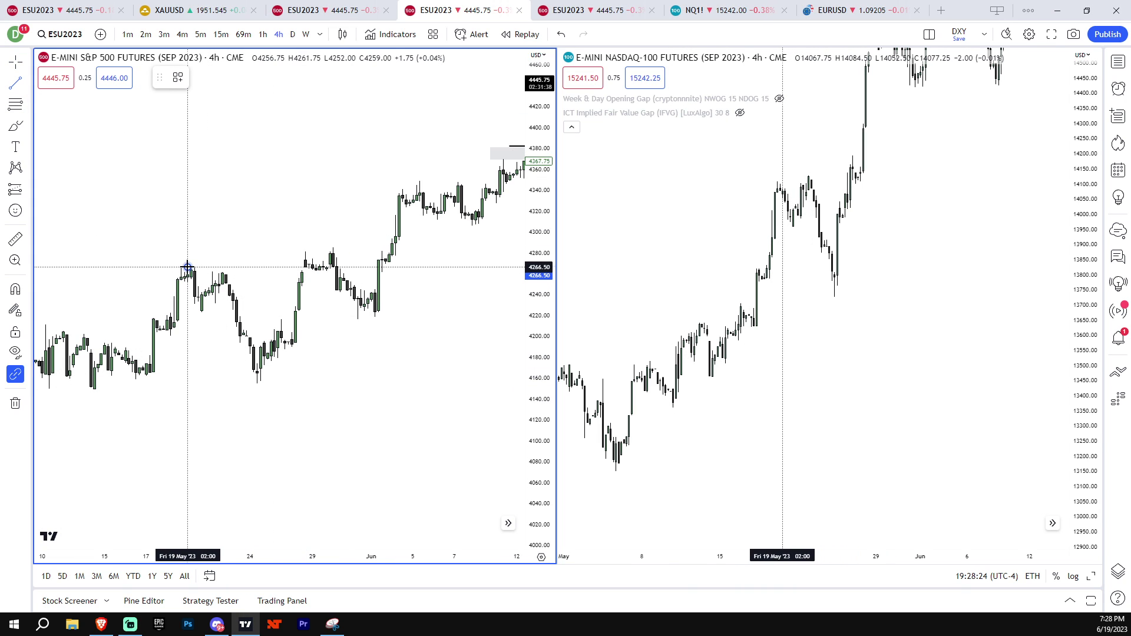
left_click_drag(187, 267, 223, 272)
- Draw a trend line across the matching Nasdaq highs, from 14104.00 on 18 May to 14127.25 on 22 May
left_click(15, 83)
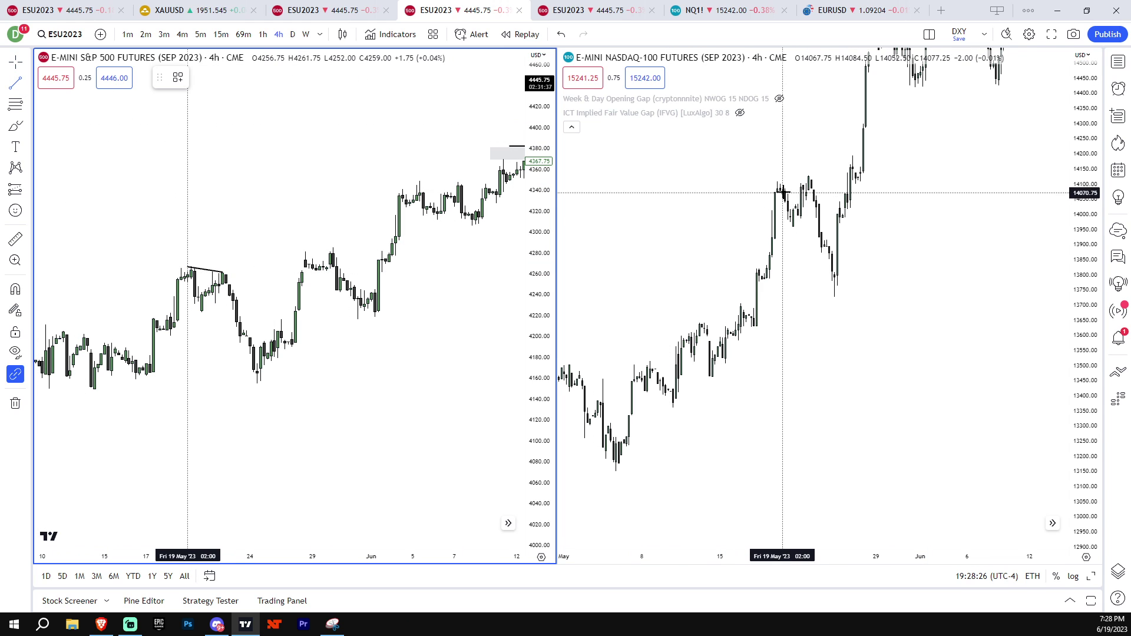
left_click_drag(778, 182, 799, 179)
left_click(809, 176)
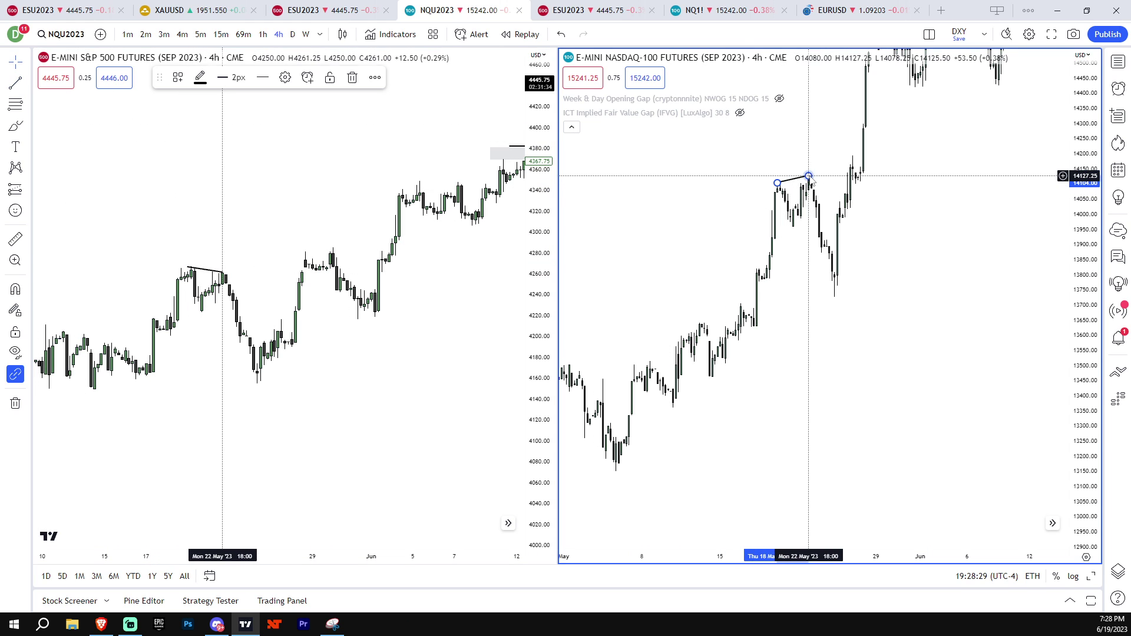
- Compare the diverging May highs on both charts, and examine the Nasdaq's mid-June 4-hour price action
left_click_drag(855, 259, 918, 317)
left_click_drag(1084, 365, 1084, 319)
left_click(215, 271)
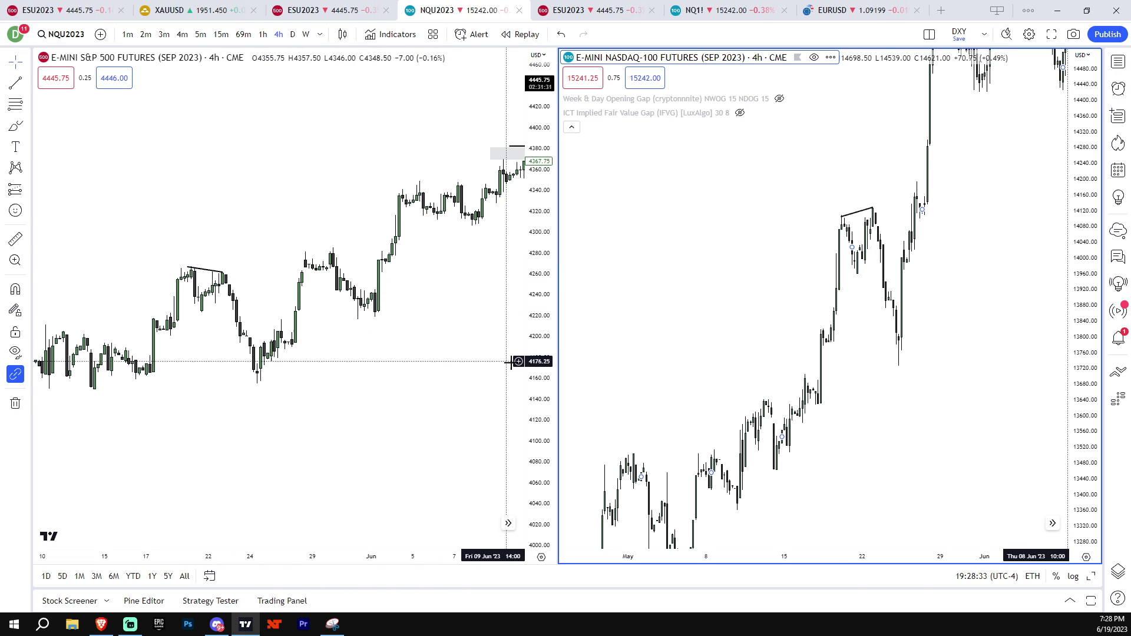
left_click_drag(538, 362, 540, 259)
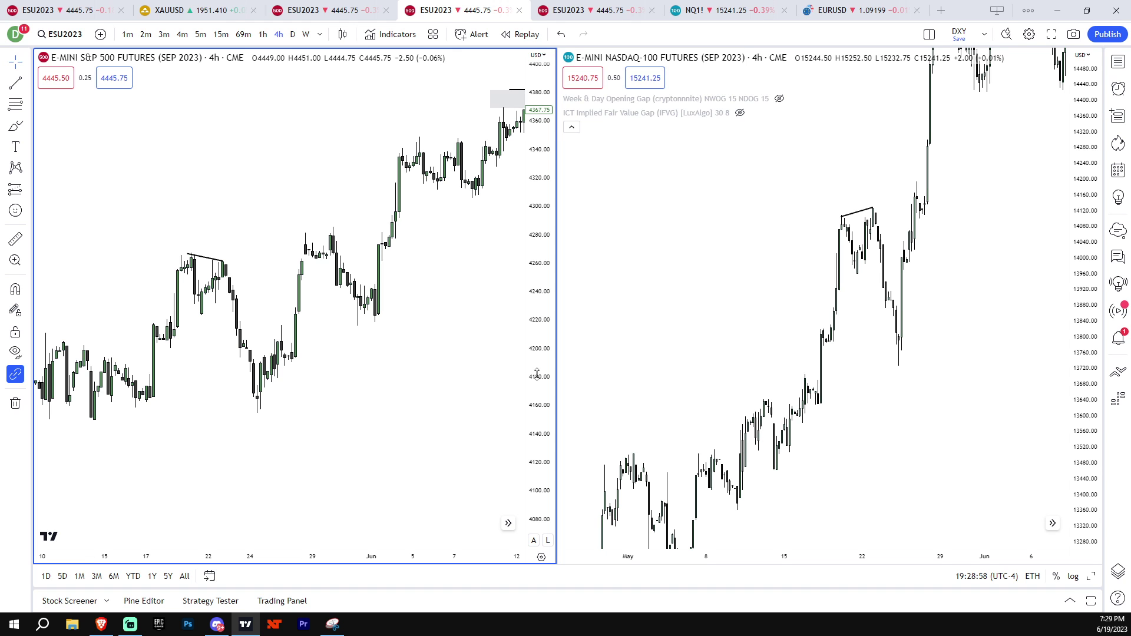
left_click_drag(719, 327, 637, 509)
scroll(854, 373, "up", 3)
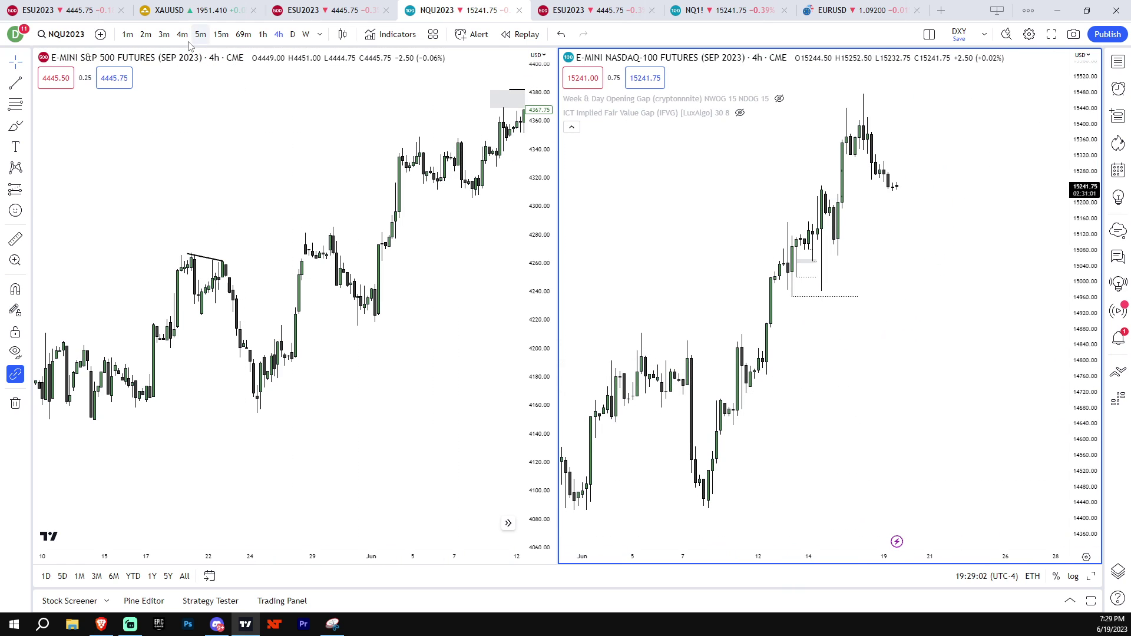
left_click_drag(1060, 346, 1084, 277)
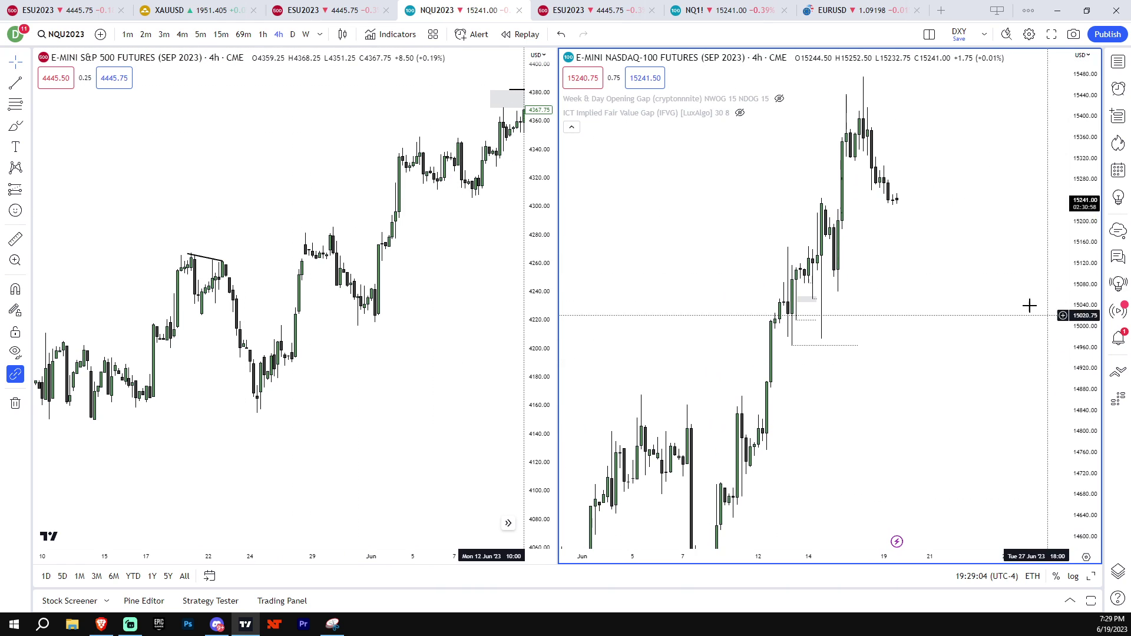
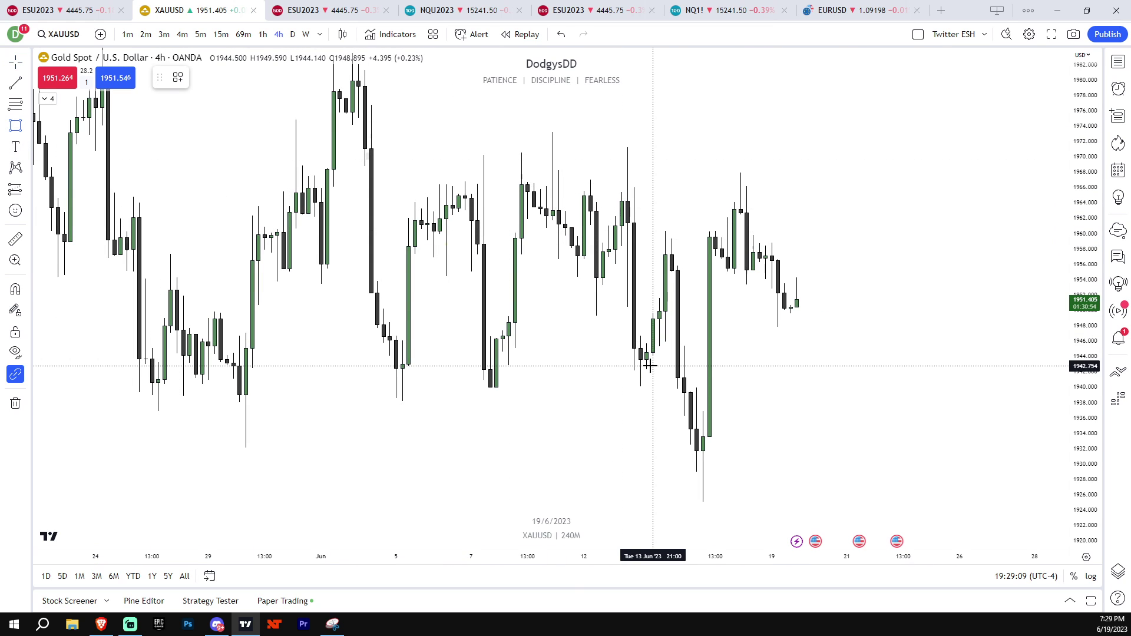
- Switch to the XAUUSD 4-hour chart and draw a rectangle from 14 to 22 June between about 1955 and 1945
mouse_move(672, 272)
left_mouse_down()
mouse_move(904, 366)
mouse_move(914, 345)
left_mouse_up()
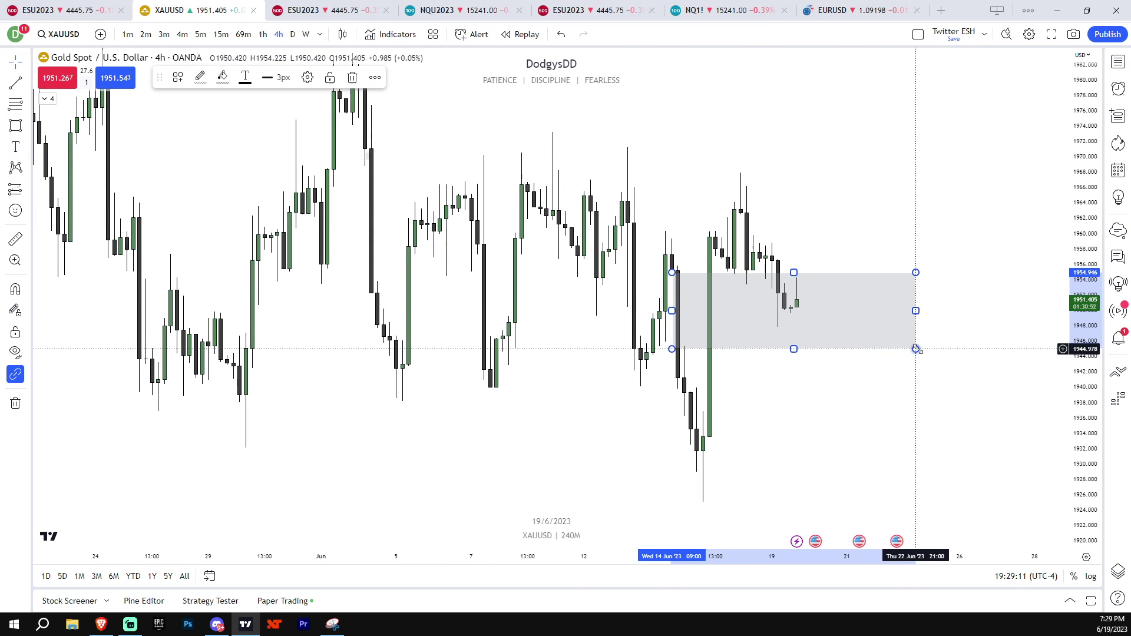
left_click(940, 385)
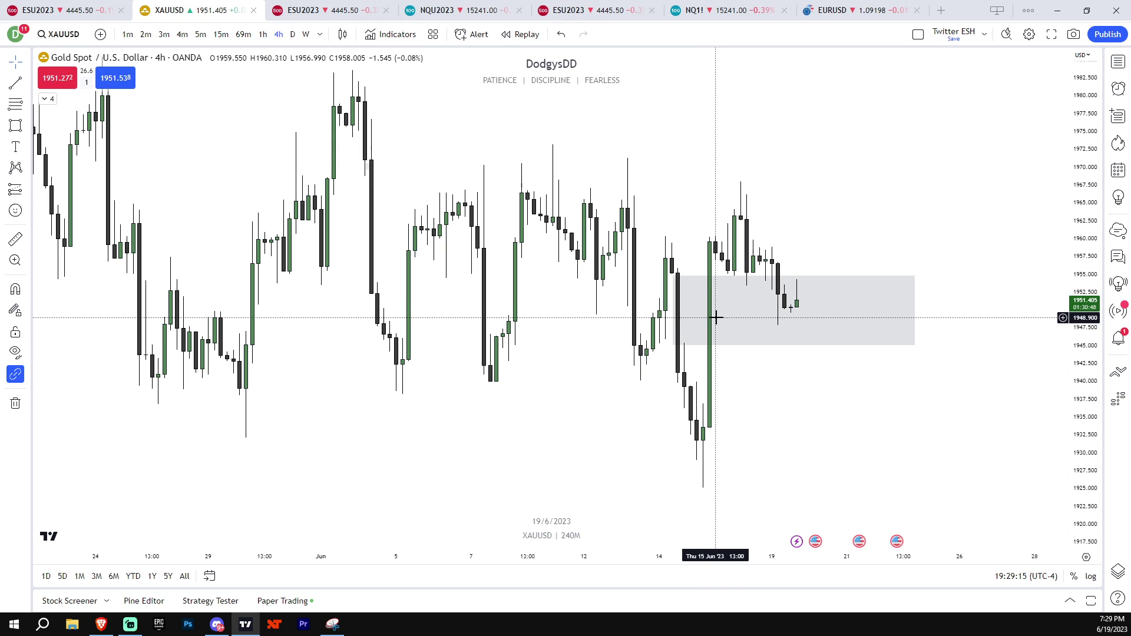
- Set the gold chart to the 1m timeframe, reset its view and frame the 19 June price action around the 08:00 low
left_click(128, 34)
right_click(776, 155)
left_click(793, 164)
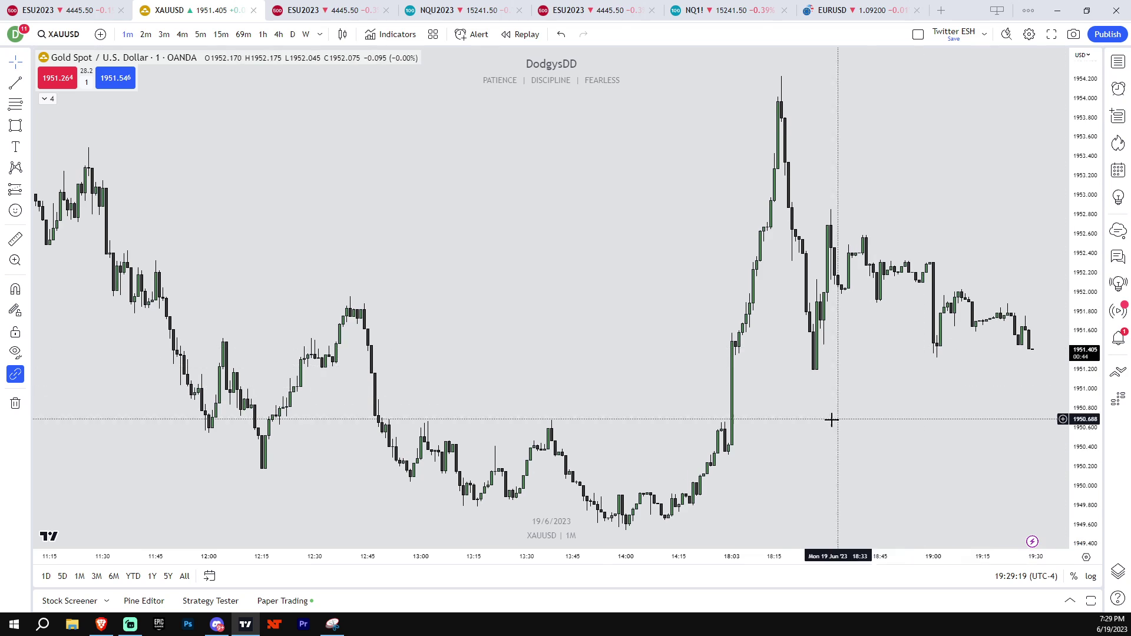
scroll(913, 440, "down", 5)
left_click_drag(1081, 416, 1081, 510)
scroll(687, 503, "down", 3)
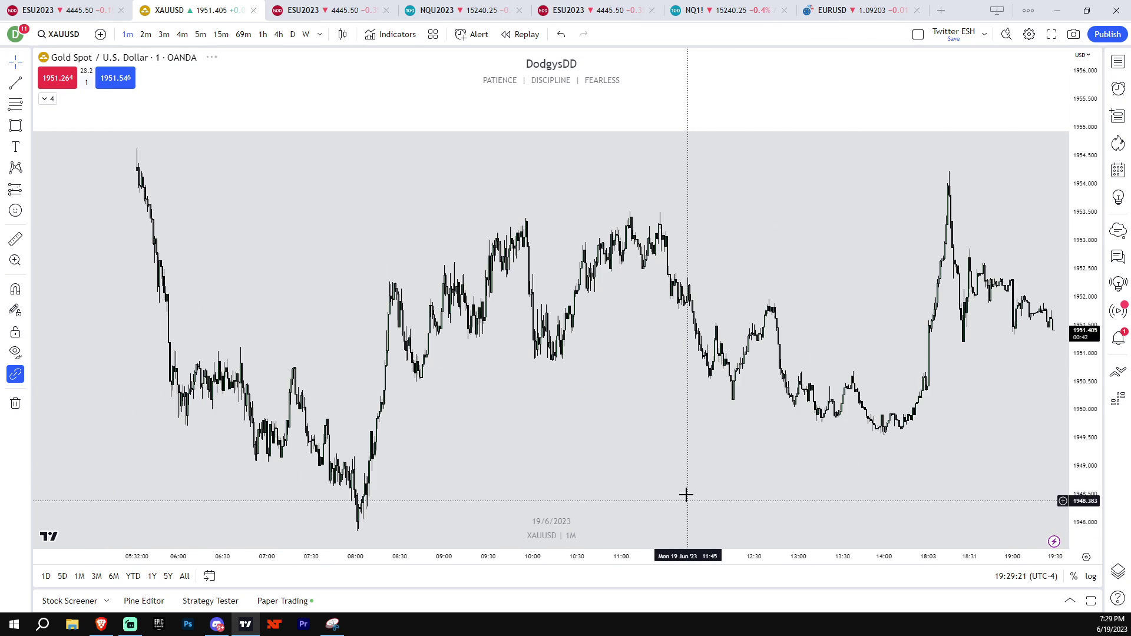
left_click_drag(259, 403, 587, 367)
scroll(588, 366, "up", 4)
scroll(472, 341, "up", 1)
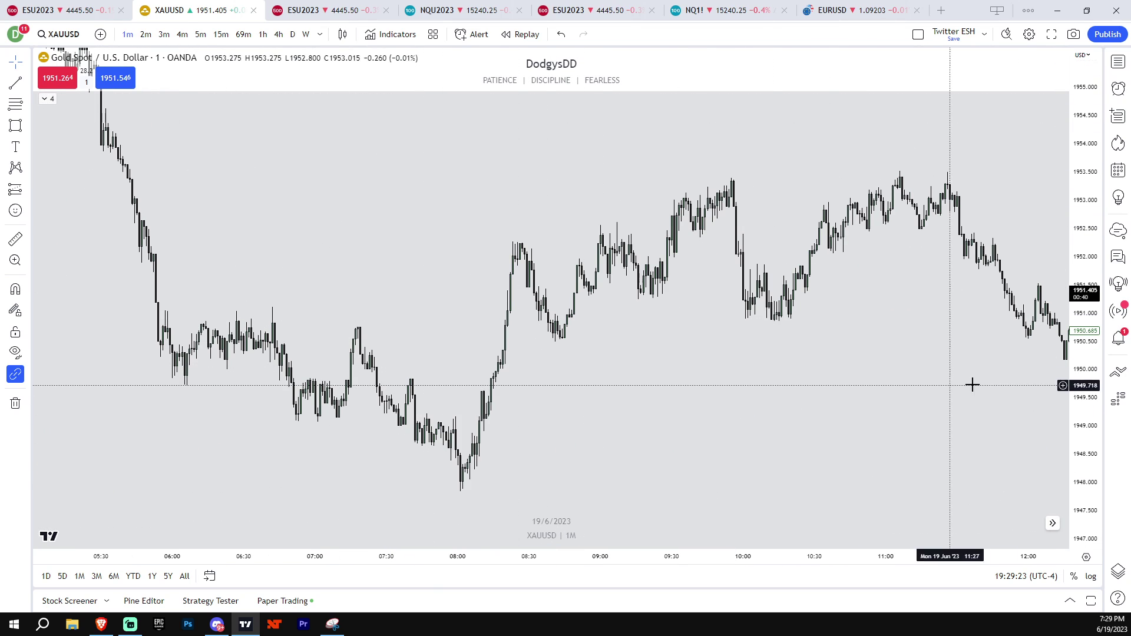
- Draw a short level line at about 1949.15 ending at 08:08 and a rectangle from 07:40 to 08:34 between about 1949.46 and 1949.09
left_click_drag(1081, 383, 1081, 338)
left_click(27, 90)
left_click(65, 83)
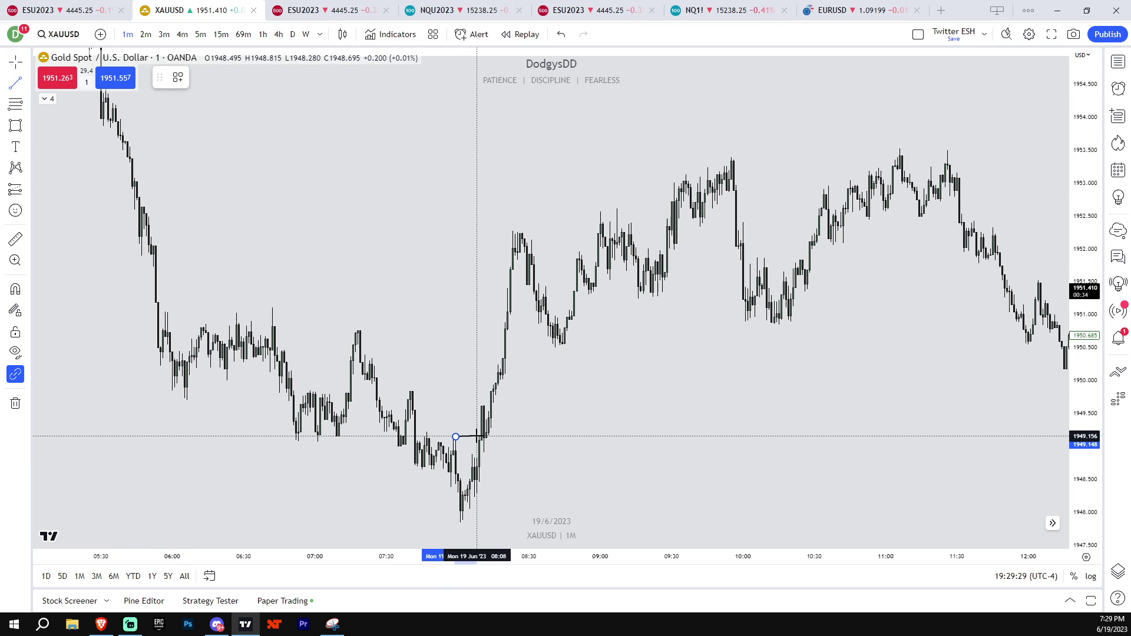
left_click(478, 437)
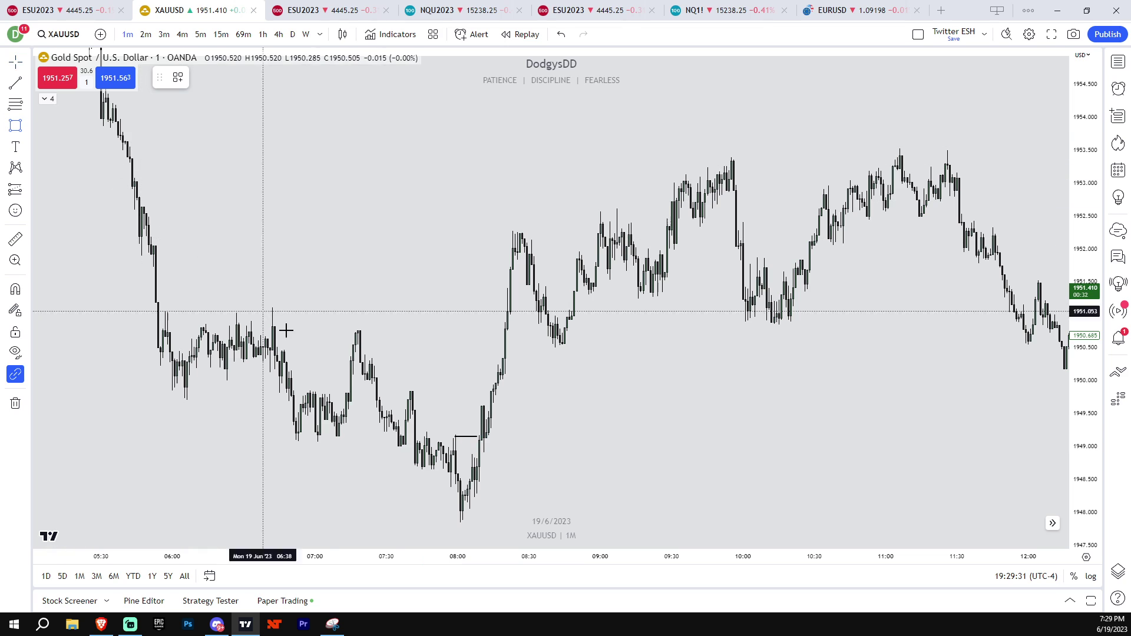
left_click(410, 417)
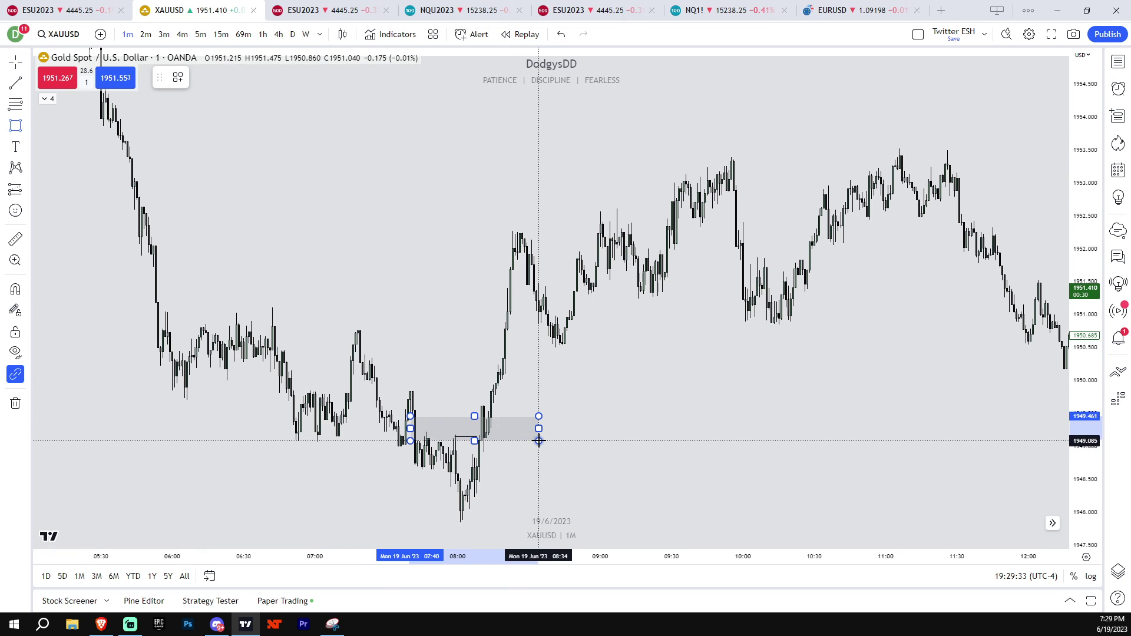
left_click(539, 441)
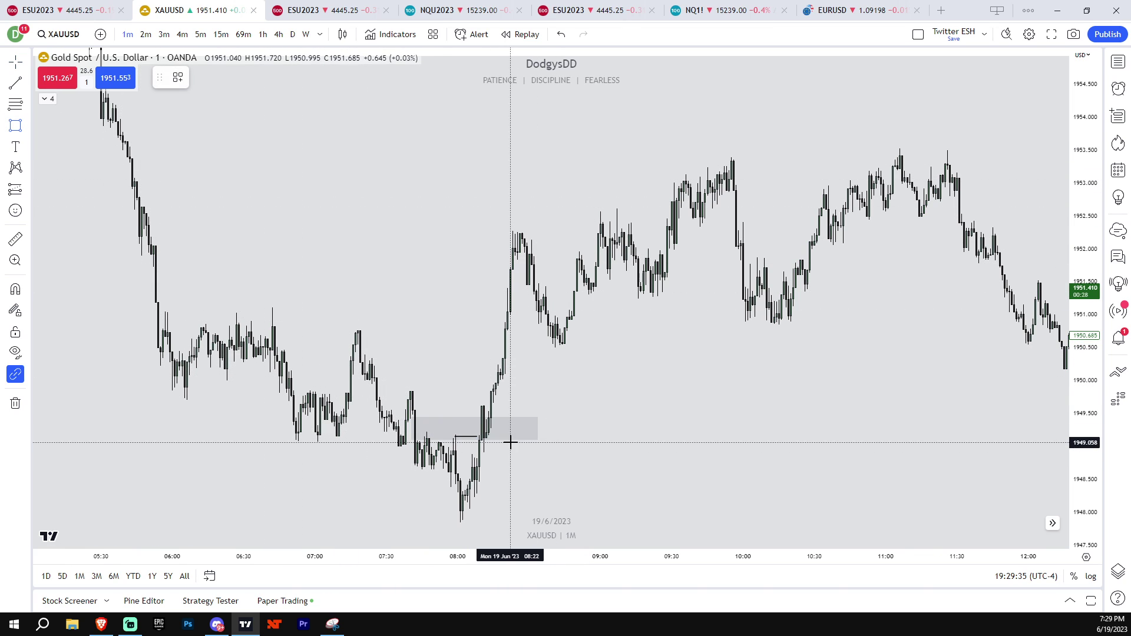
left_click_drag(1084, 475, 1084, 389)
left_click_drag(646, 435, 768, 278)
key("Delete")
- Draw a rectangle below the existing zone from about 08:07 to 08:23, between about 1949.08 and 1948.82
scroll(847, 380, "up", 7)
left_click_drag(846, 380, 991, 423)
left_click_drag(1078, 451, 1068, 324)
scroll(802, 397, "up", 2)
left_click_drag(803, 398, 881, 325)
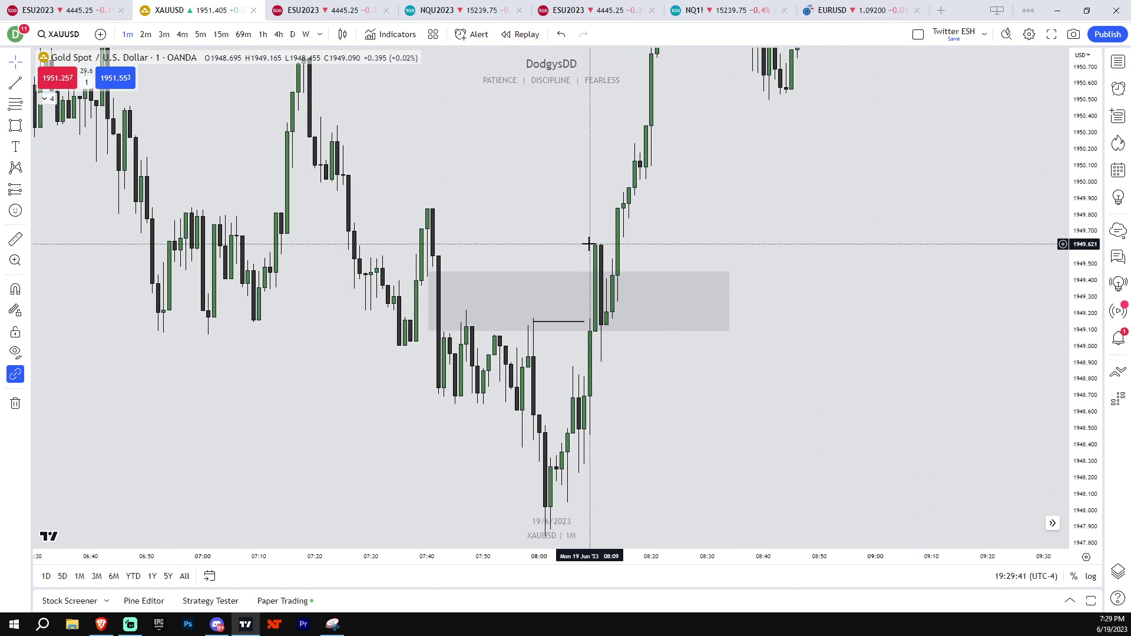
left_click(23, 125)
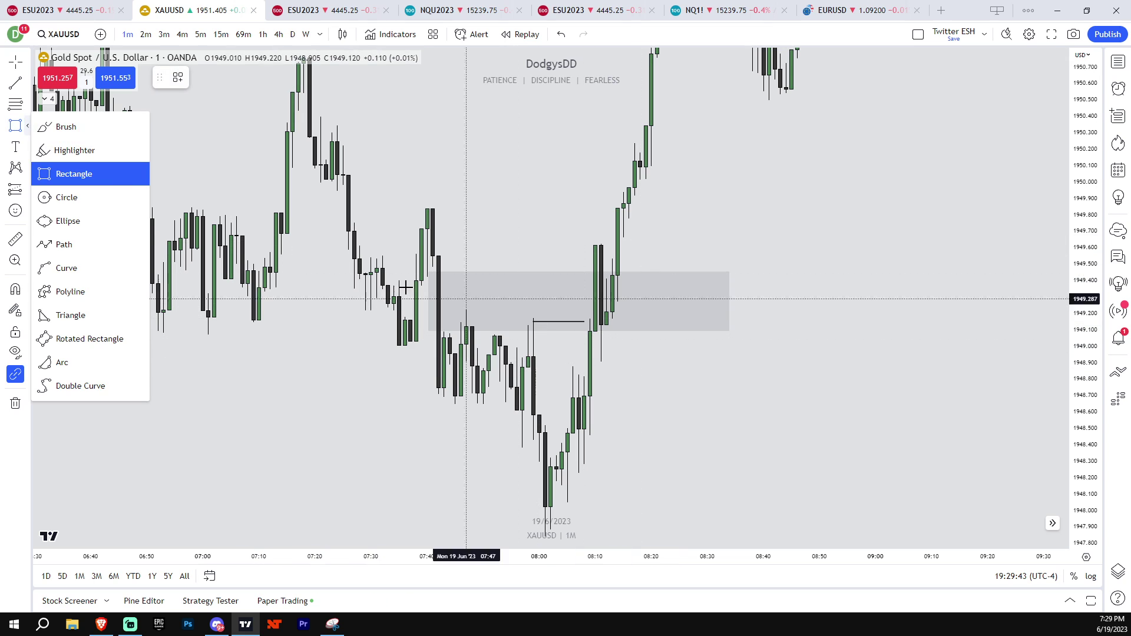
left_click(74, 173)
left_click(579, 333)
left_click(668, 375)
left_click_drag(690, 384, 659, 374)
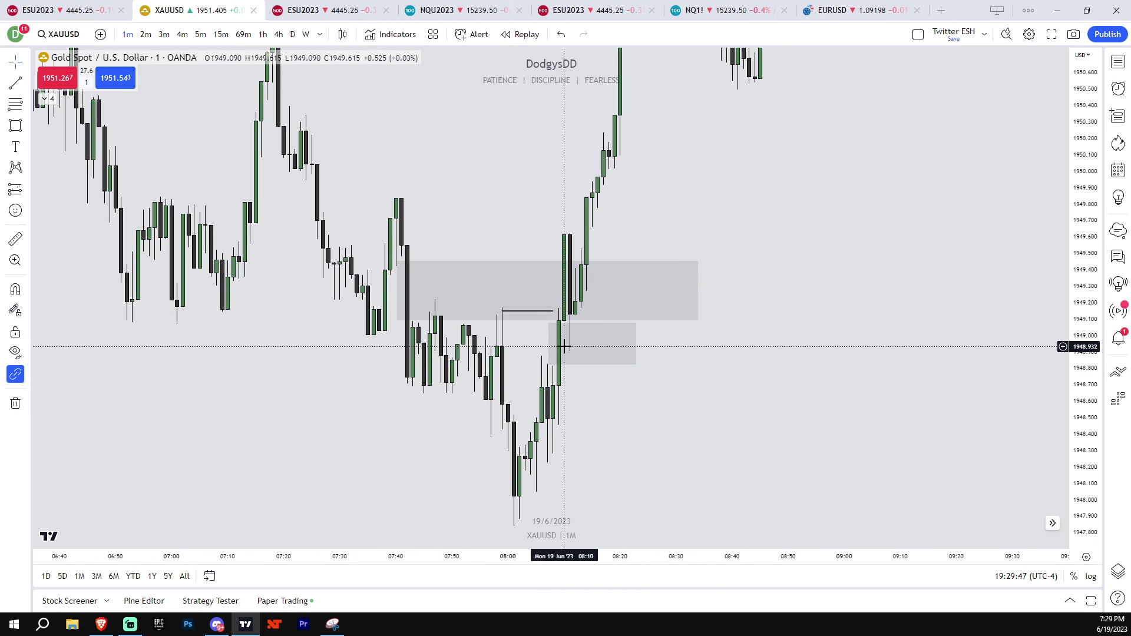
- Examine how price pulls back into the small rectangle around 08:10 and the rally that follows on the 1-minute gold chart
left_click_drag(1082, 364, 1081, 383)
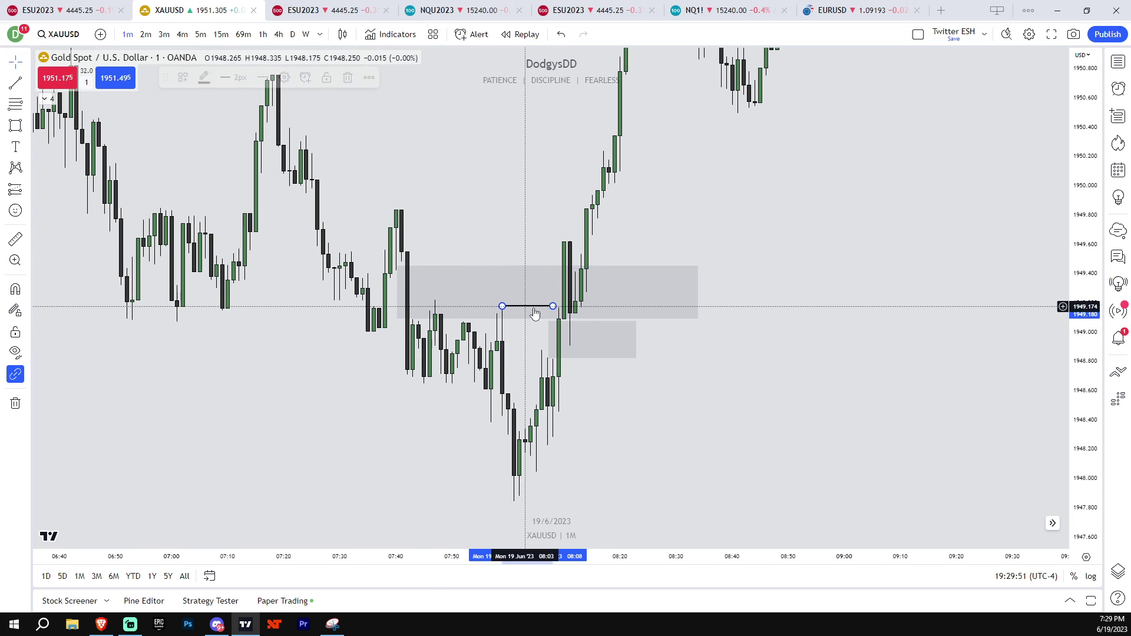
scroll(695, 417, "down", 3)
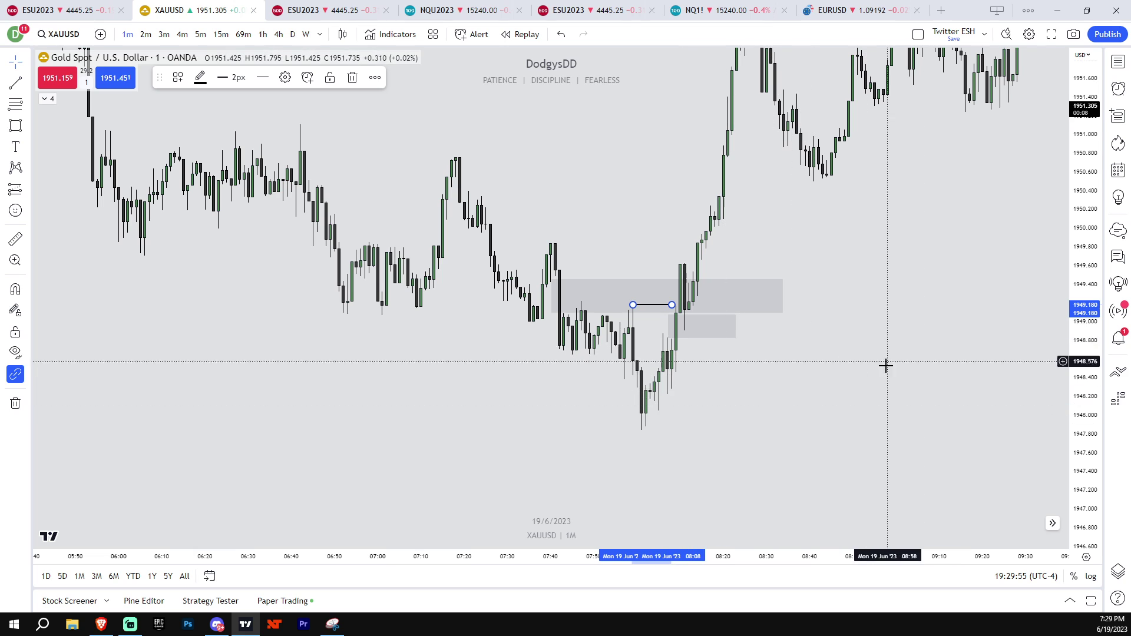
left_click_drag(1089, 321, 1091, 407)
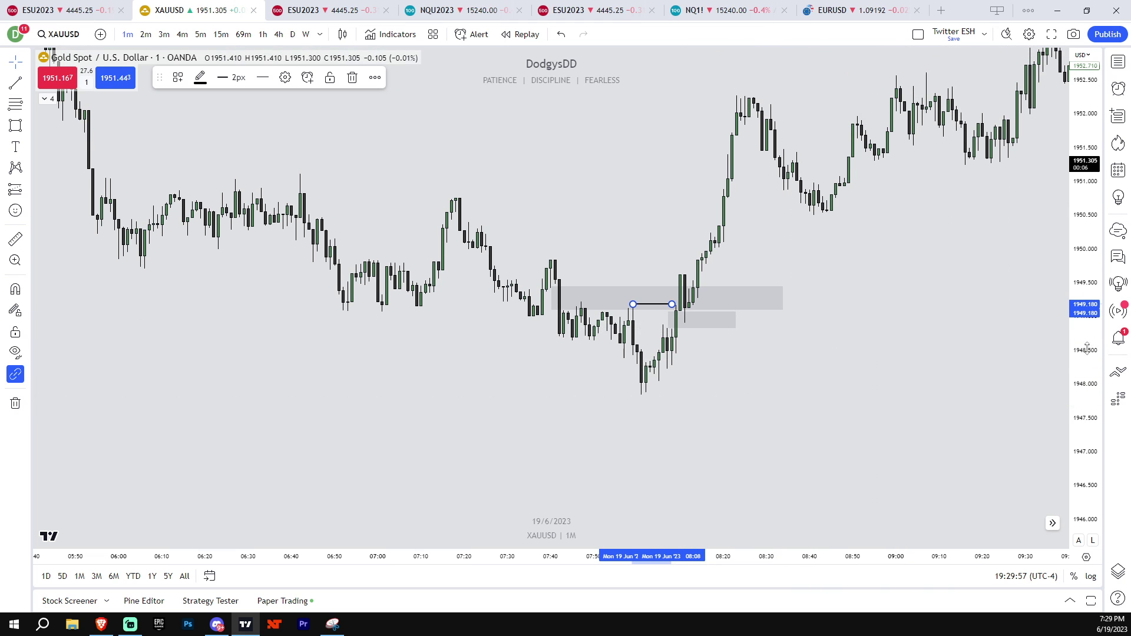
left_click_drag(1087, 348, 1087, 212)
scroll(612, 340, "up", 2)
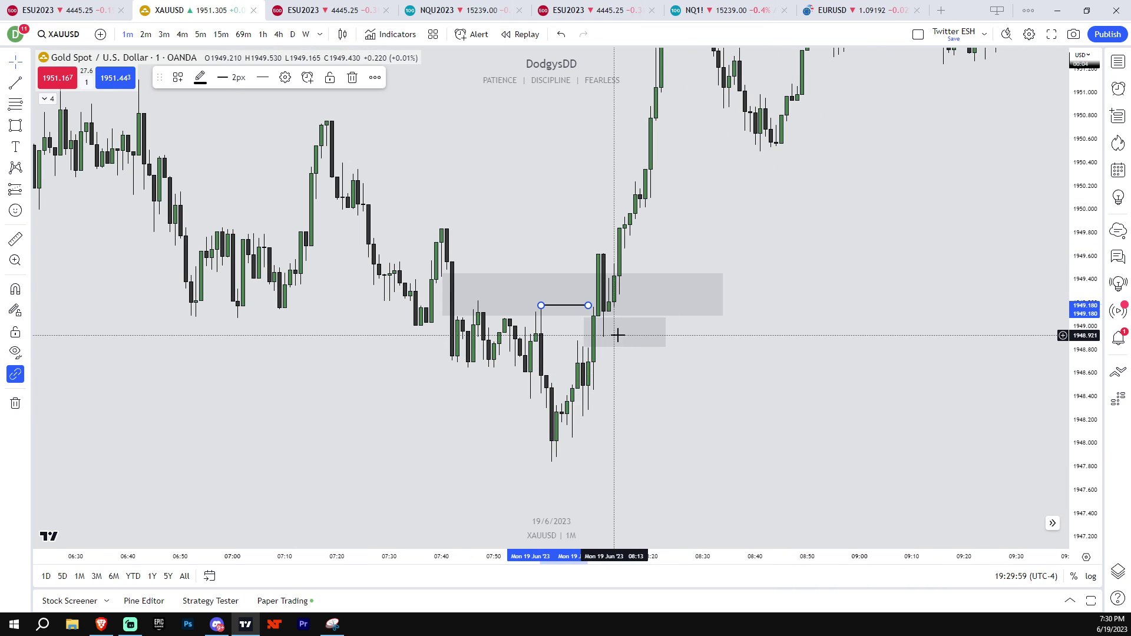
scroll(618, 335, "down", 4)
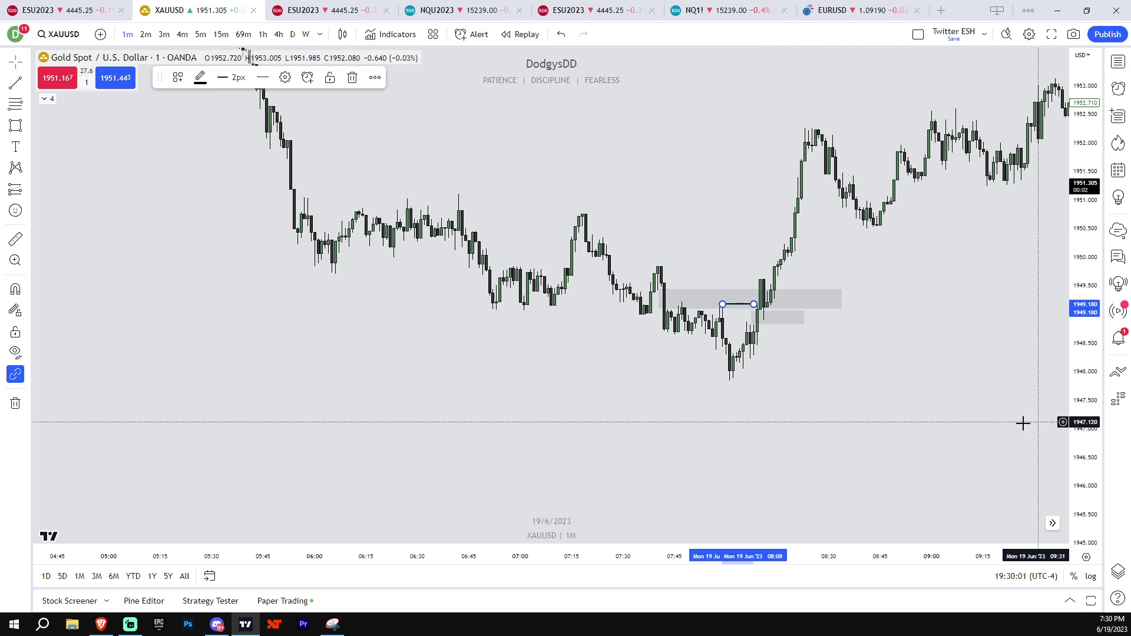
scroll(1051, 353, "up", 1)
scroll(847, 381, "up", 1)
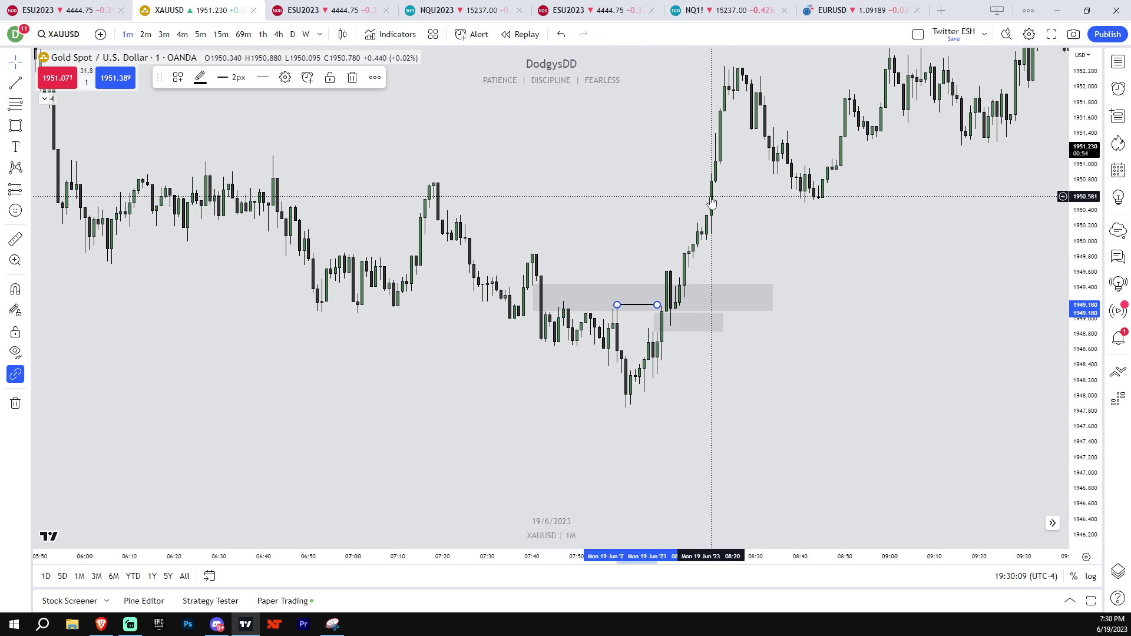
scroll(1027, 318, "down", 3)
left_click_drag(1084, 321, 1084, 395)
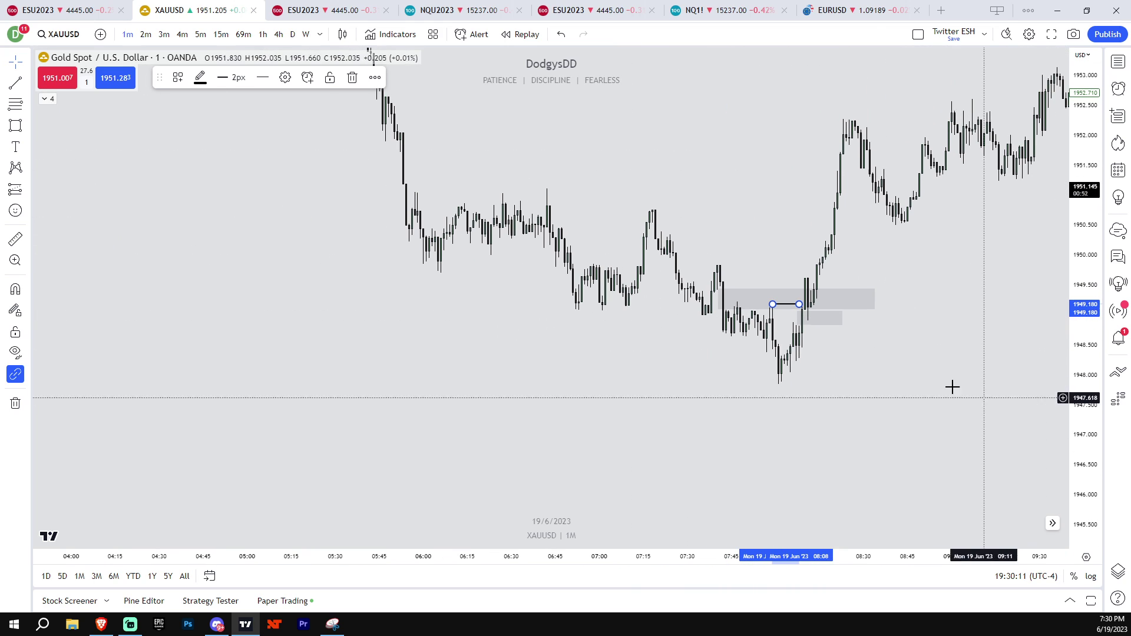
- Draw a trial level line from the 07:40 high at about 1949.82 to 08:12 and delete it
scroll(530, 266, "up", 2)
left_click(16, 83)
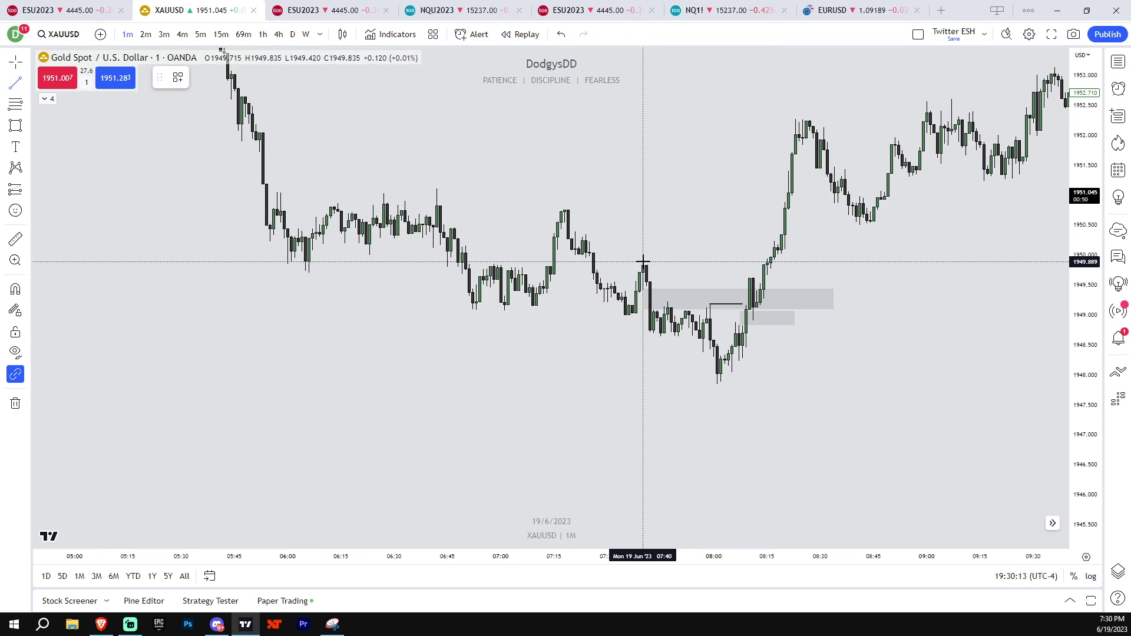
left_click_drag(757, 266, 757, 266)
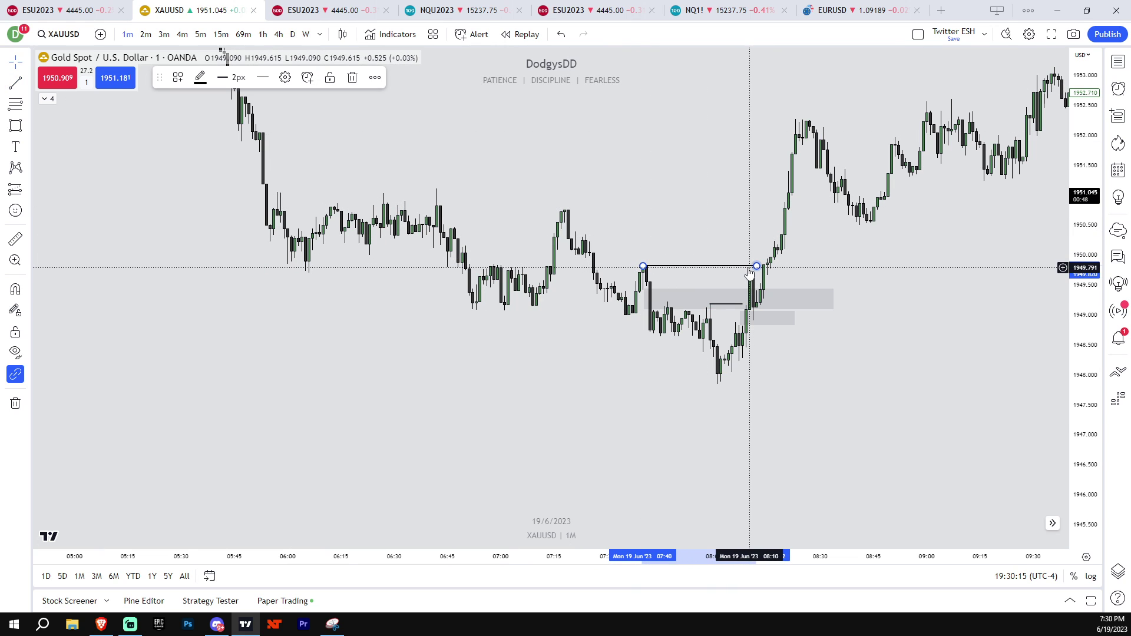
key("Delete")
- Draw a rectangle over the evening rally from about 18:02 to 20:14, between about 1951.33 and 1950.49
scroll(744, 272, "down", 3)
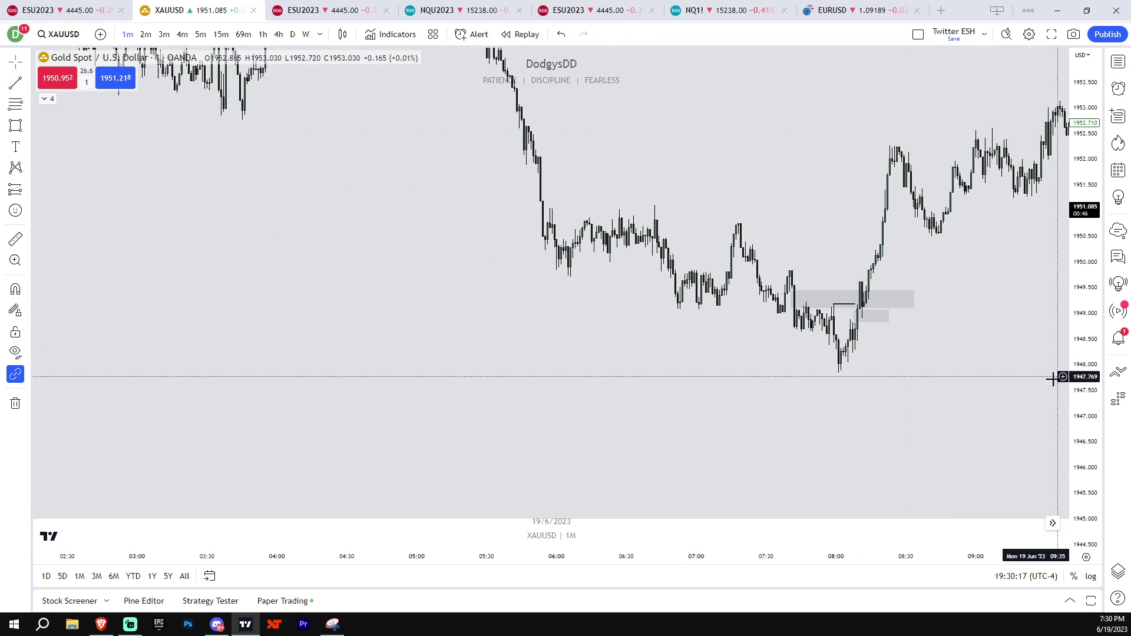
left_click_drag(959, 329, 489, 383)
left_click_drag(984, 318, 174, 360)
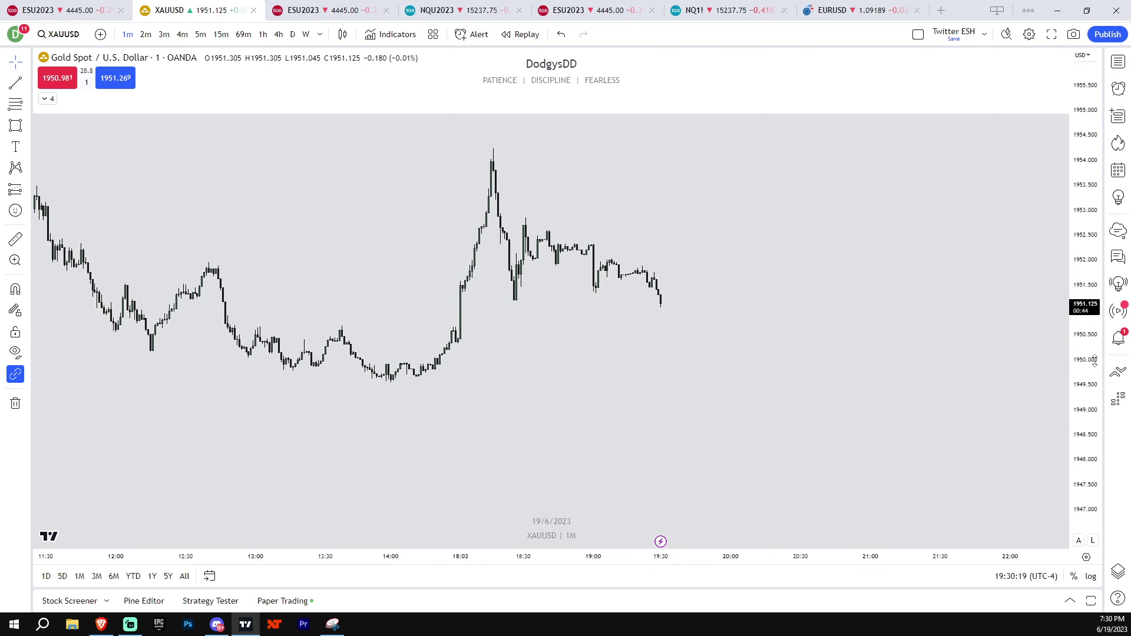
left_click_drag(1093, 361, 1094, 214)
left_click(15, 125)
mouse_move(456, 288)
left_mouse_down()
mouse_move(740, 338)
mouse_move(763, 352)
left_mouse_up()
left_click_drag(972, 359, 978, 359)
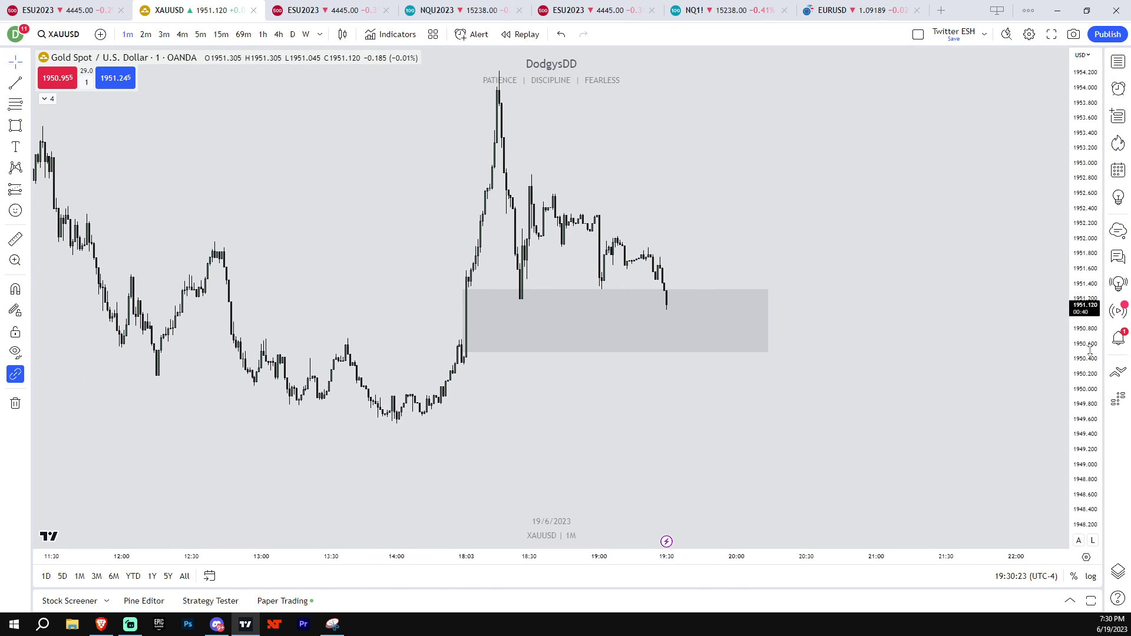
- Draw a horizontal level line from the 18:17 high at about 1954.215 to 20:19
left_click_drag(1091, 351, 1090, 272)
left_click_drag(970, 222, 944, 289)
left_click_drag(1093, 359, 1093, 430)
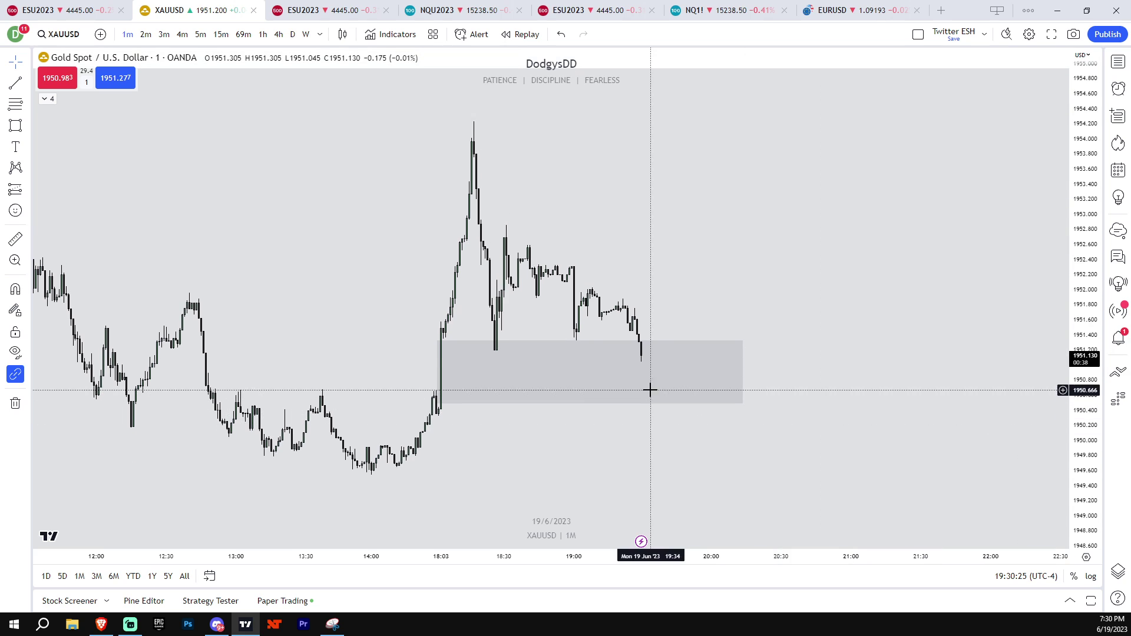
left_click_drag(1085, 248, 1086, 333)
left_click(16, 83)
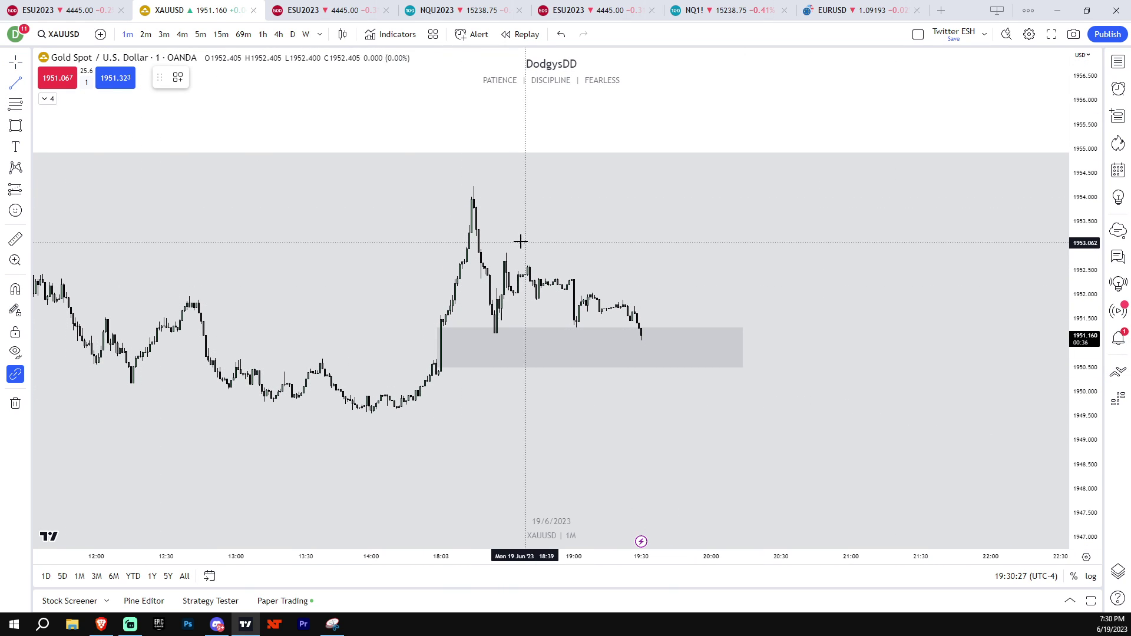
left_click(474, 188)
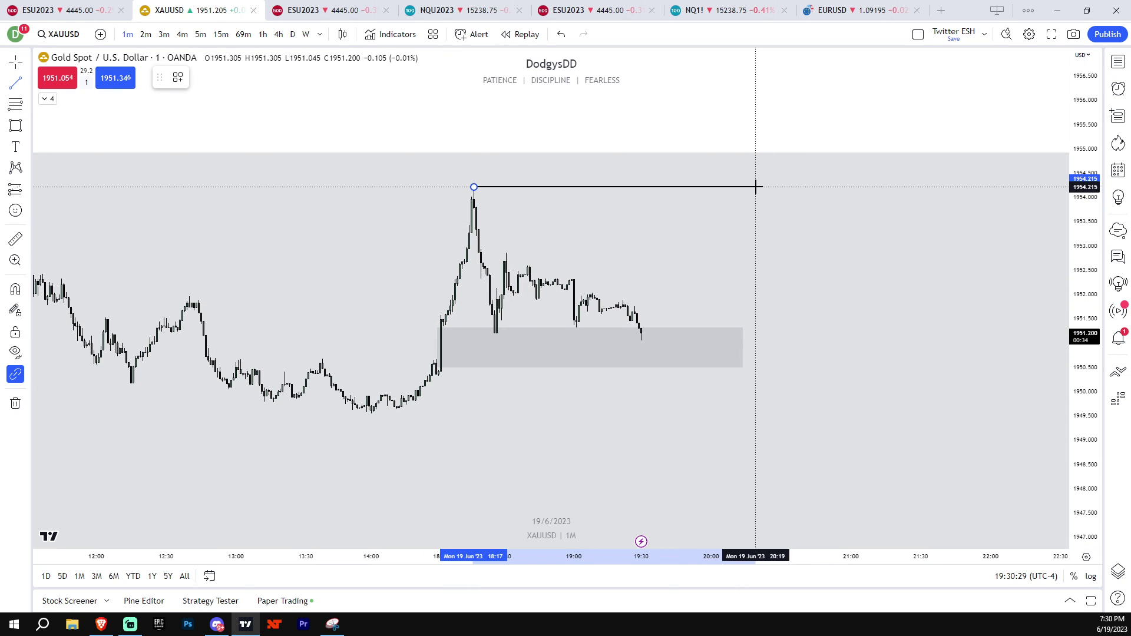
left_click(756, 187)
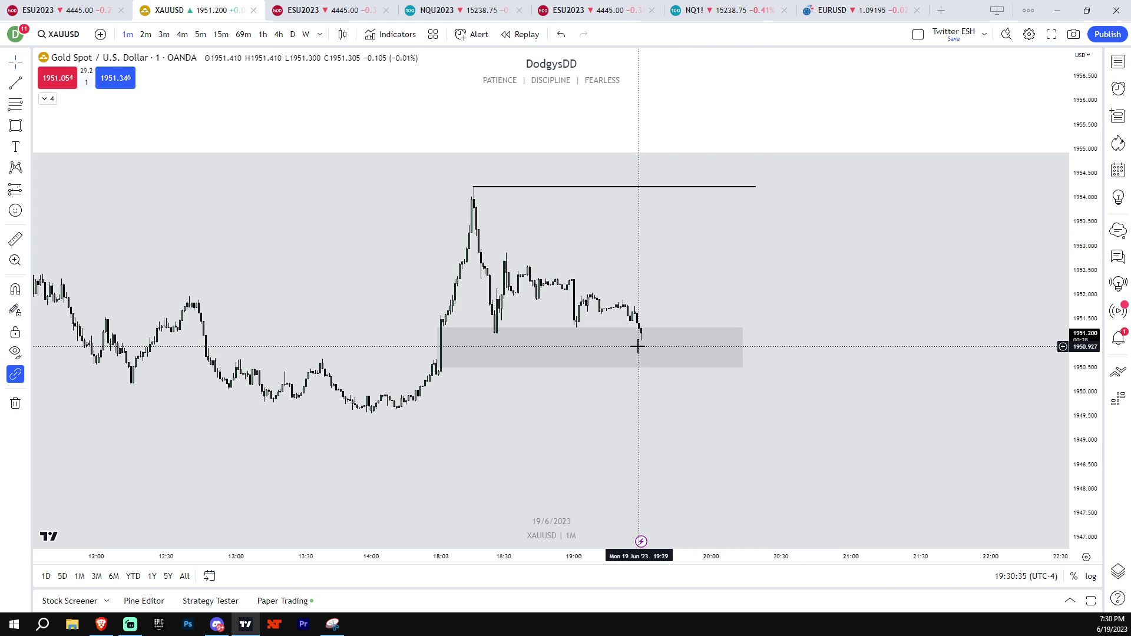
- Delete the large background rectangle behind the 1-minute gold chart
left_click(823, 156)
key("Delete")
left_click_drag(1084, 283, 1084, 248)
left_click_drag(963, 375, 1084, 330)
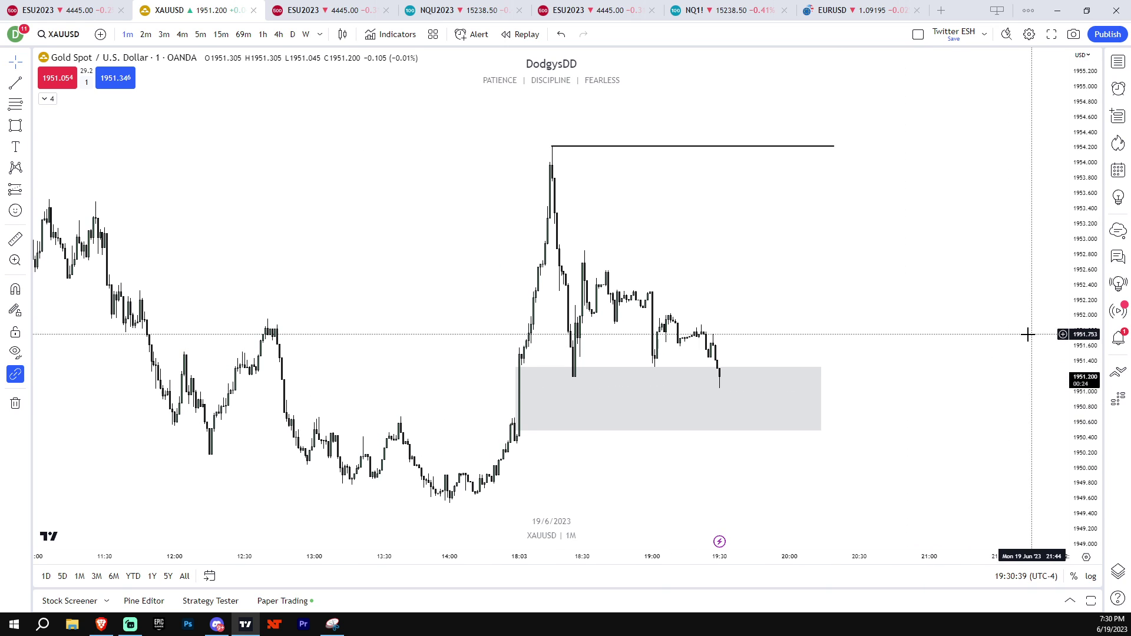
- Draw a second level line above the 18:31 high at about 1952.90, extending to about 19:55
scroll(1030, 333, "up", 2)
left_click_drag(614, 377, 611, 343)
left_click(15, 87)
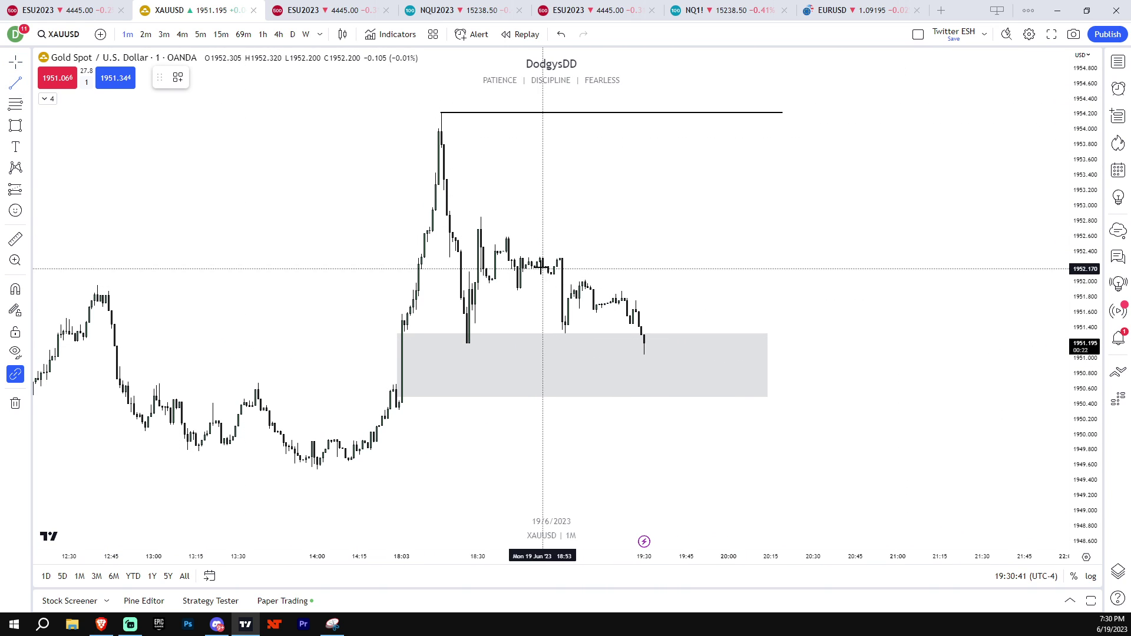
left_click(482, 212)
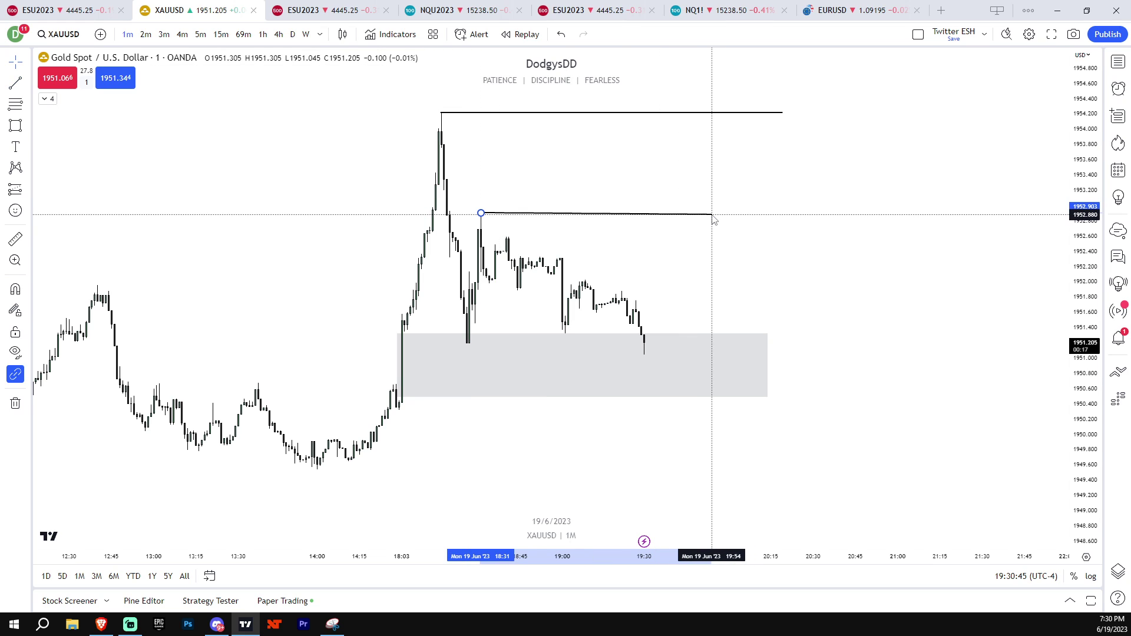
left_click(715, 213)
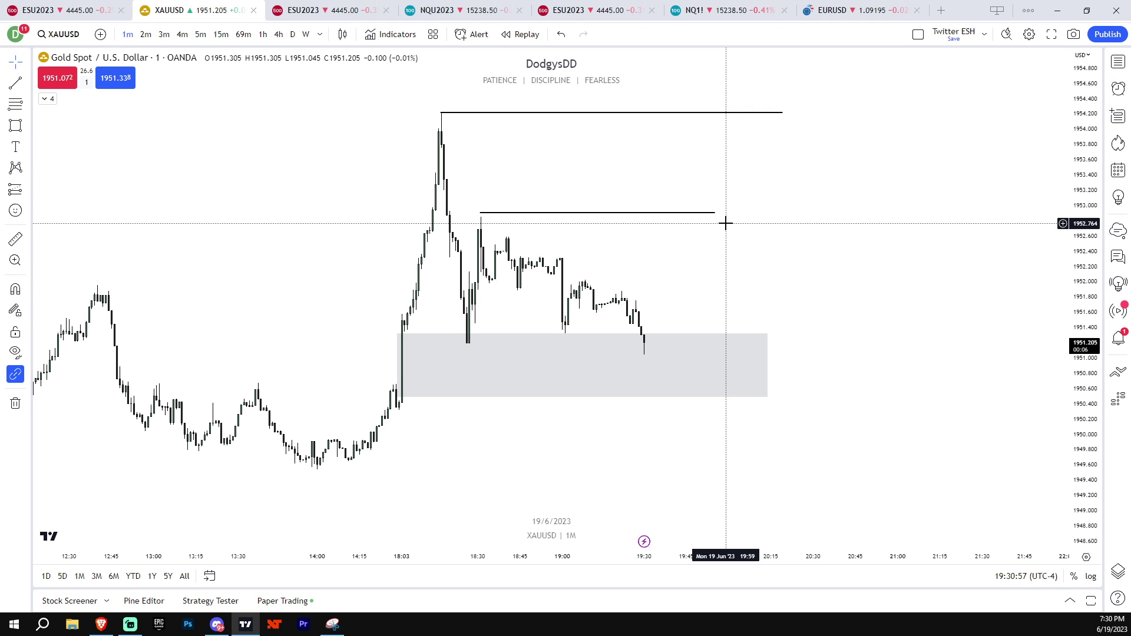
- Lower the second level line to about 1952.86 at the 18:31 high, and shorten the upper line to about 20:02
left_click_drag(1084, 394, 1084, 313)
scroll(872, 341, "up", 1)
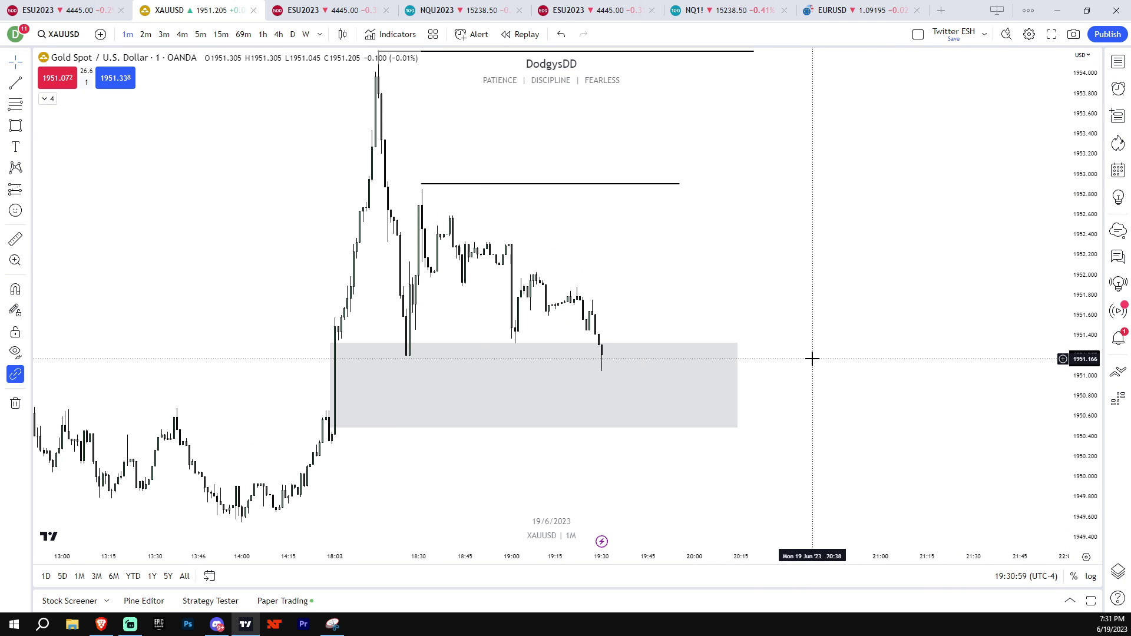
left_click_drag(831, 372, 888, 396)
scroll(286, 263, "up", 2)
left_click_drag(575, 208, 655, 227)
left_click_drag(752, 77, 687, 75)
left_click(664, 242)
- Draw a rectangle over the 19:00 sell-off, from about 19:00 to 19:55 and between about 1952.27 and 1951.57
left_click(15, 126)
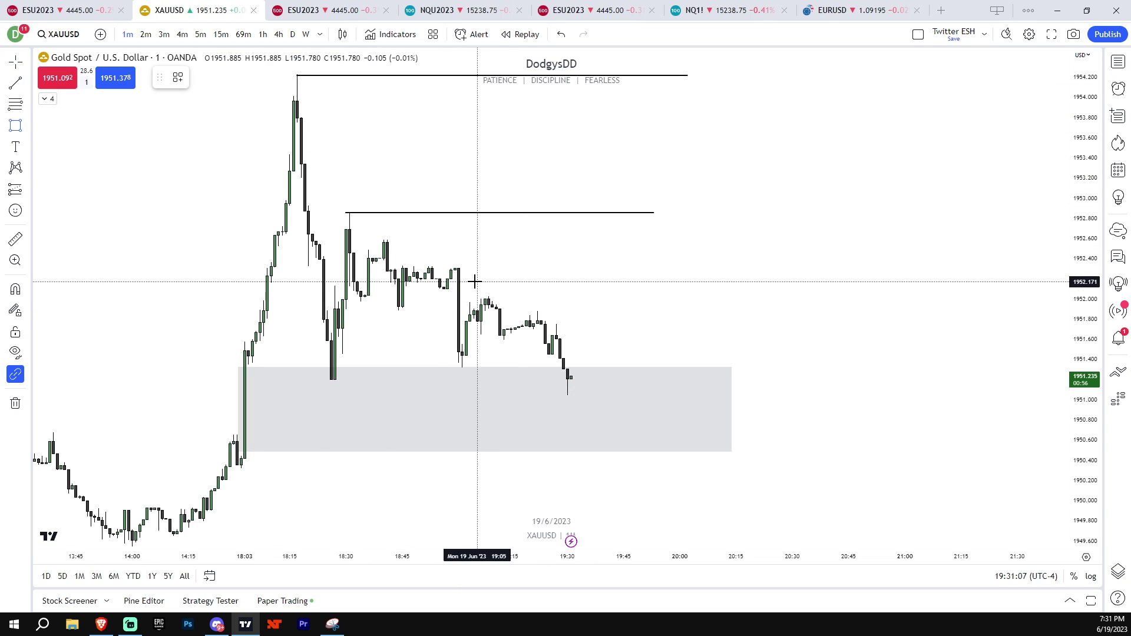
left_click(455, 270)
left_click(662, 343)
left_click_drag(615, 273, 606, 273)
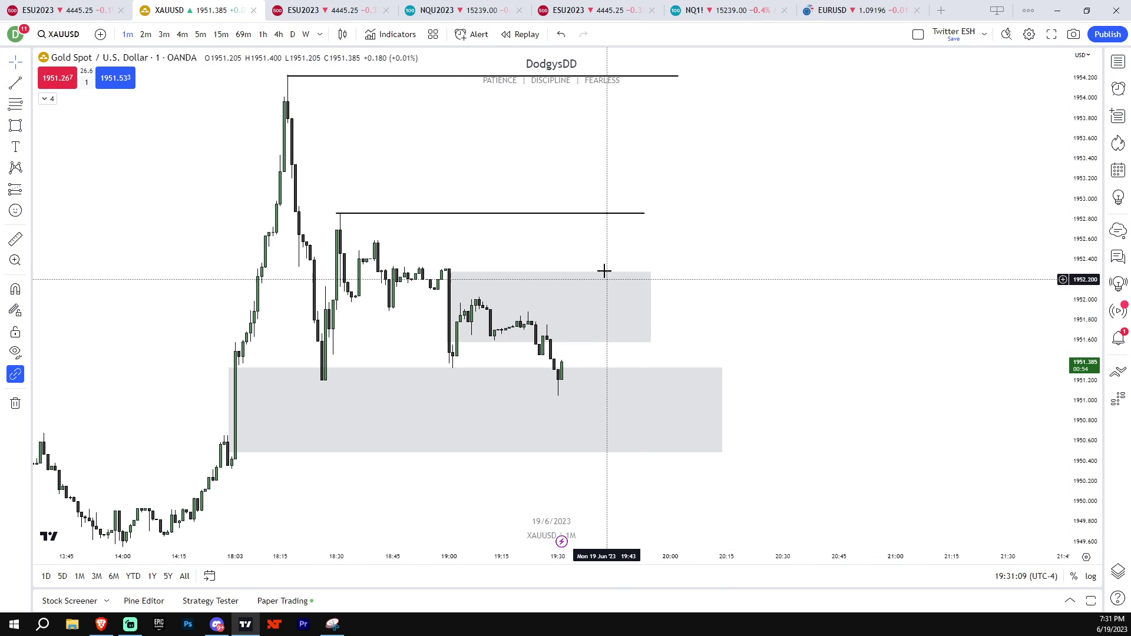
- Raise the upper level line slightly to about 1954.24, just above the 18:17 high
left_click_drag(1082, 285, 1082, 353)
left_click_drag(588, 259, 584, 274)
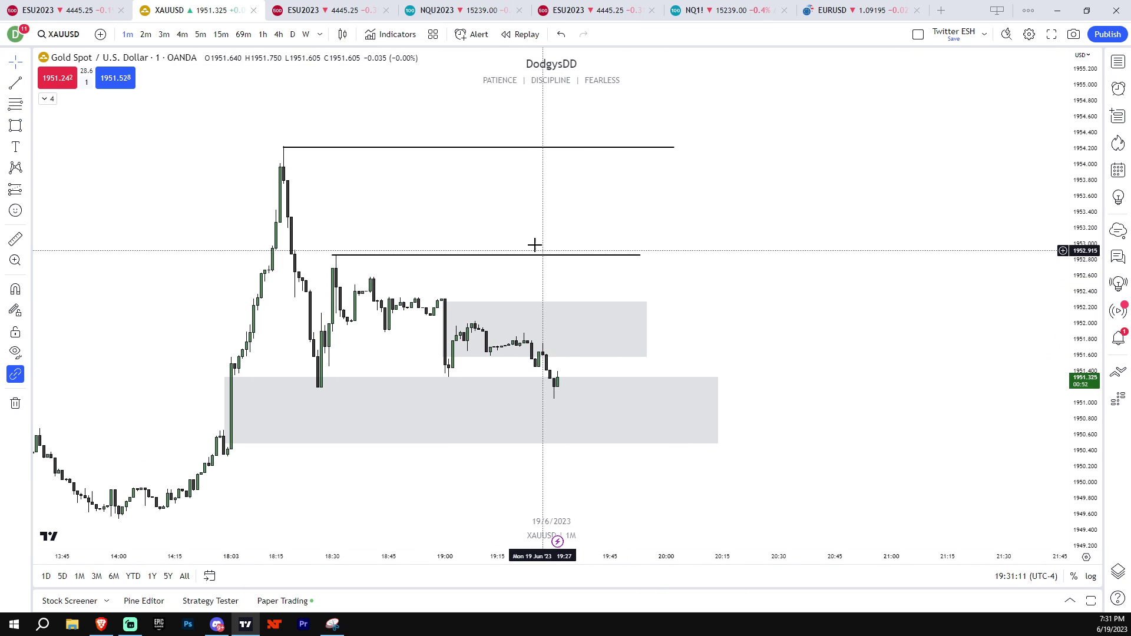
left_click(296, 147)
left_click_drag(295, 147, 294, 144)
left_click(311, 168)
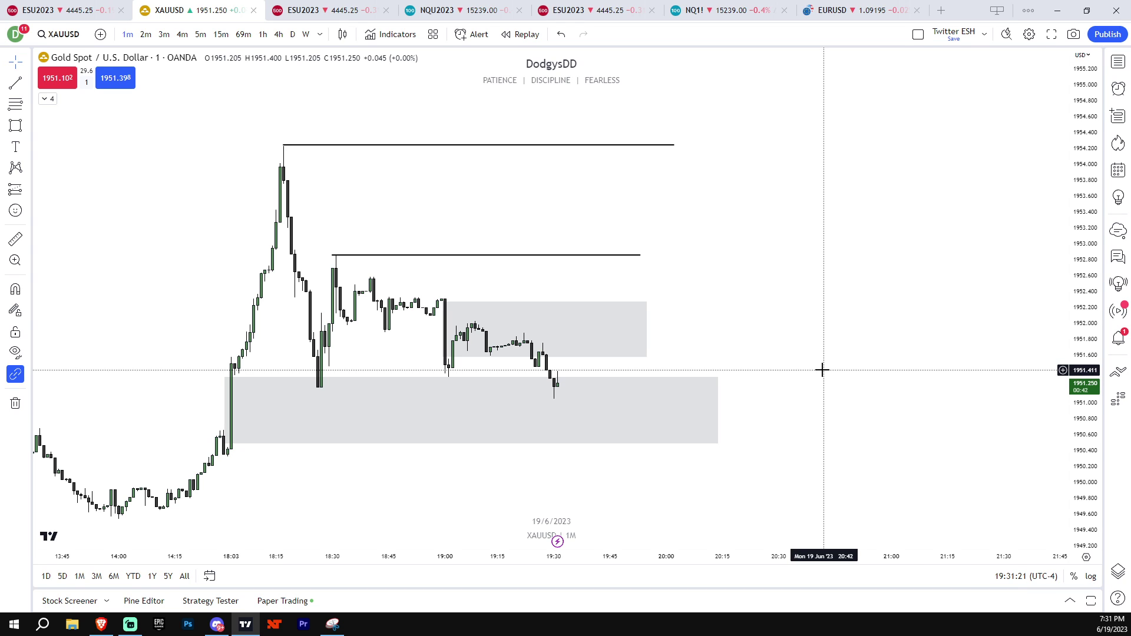
- Examine the marked evening levels and zones in the context of the earlier 19 June price action
left_click_drag(1092, 355, 1091, 387)
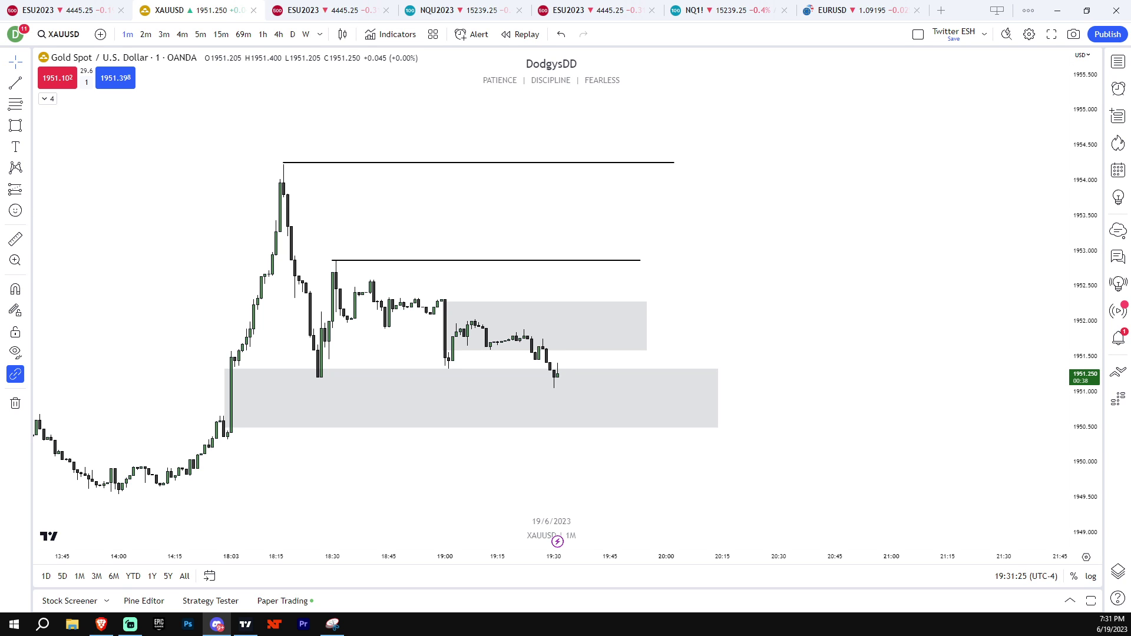
scroll(906, 379, "down", 1)
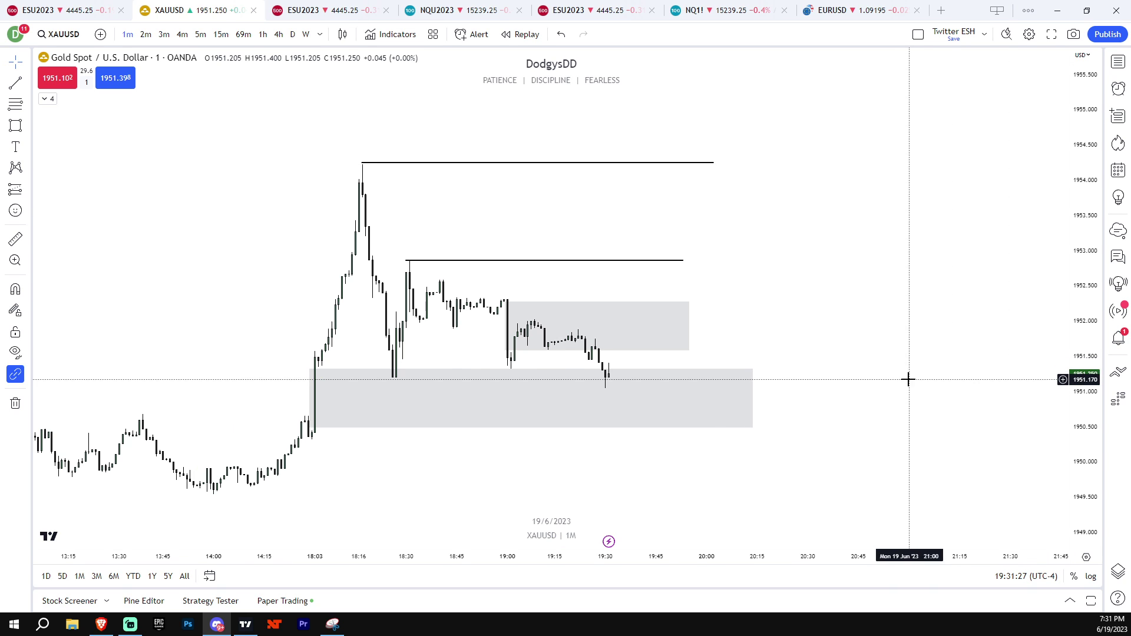
left_click_drag(1093, 348, 1094, 441)
scroll(993, 412, "down", 1)
scroll(991, 358, "down", 1)
left_click_drag(980, 408, 946, 319)
left_click_drag(877, 358, 894, 395)
left_click_drag(1101, 428, 1081, 300)
scroll(884, 374, "down", 2)
- Draw a rectangle over the midday sell-off from about 12:44 to 20:22, between about 1951.62 and 1950.88
left_click_drag(888, 402, 965, 384)
left_click_drag(846, 413, 911, 443)
left_click_drag(830, 407, 683, 400)
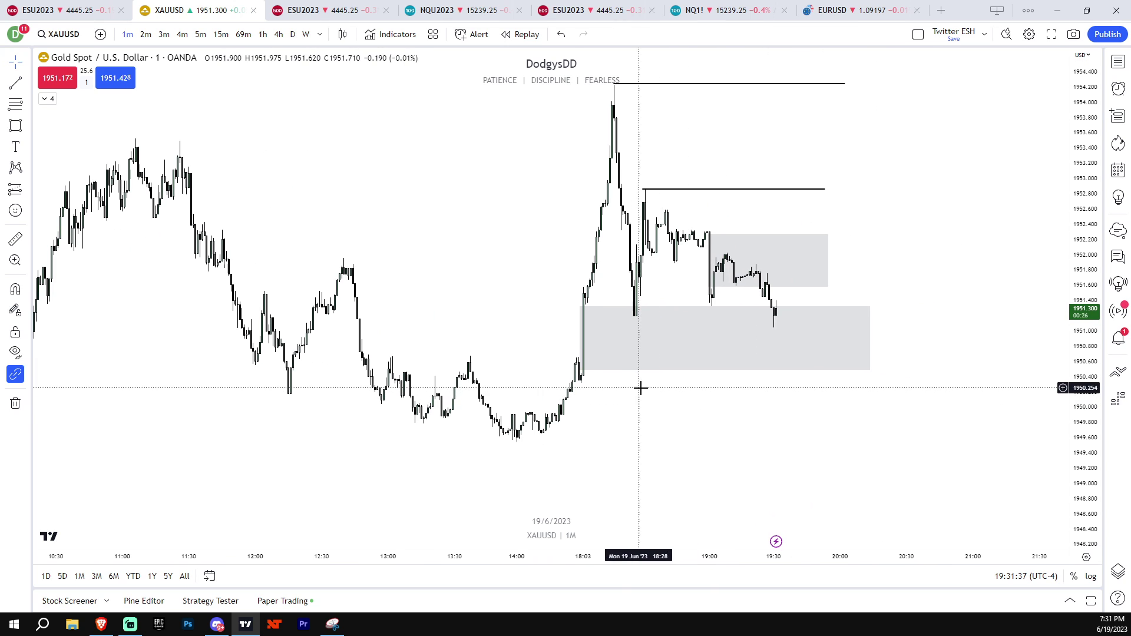
left_click(15, 126)
mouse_move(351, 284)
left_mouse_down()
mouse_move(489, 343)
mouse_move(891, 340)
left_mouse_up()
left_click(1002, 366)
- Start a level line from the 14:00 low at about 1949.53 and discard it
left_click_drag(1083, 383, 1083, 356)
left_click_drag(972, 354, 934, 317)
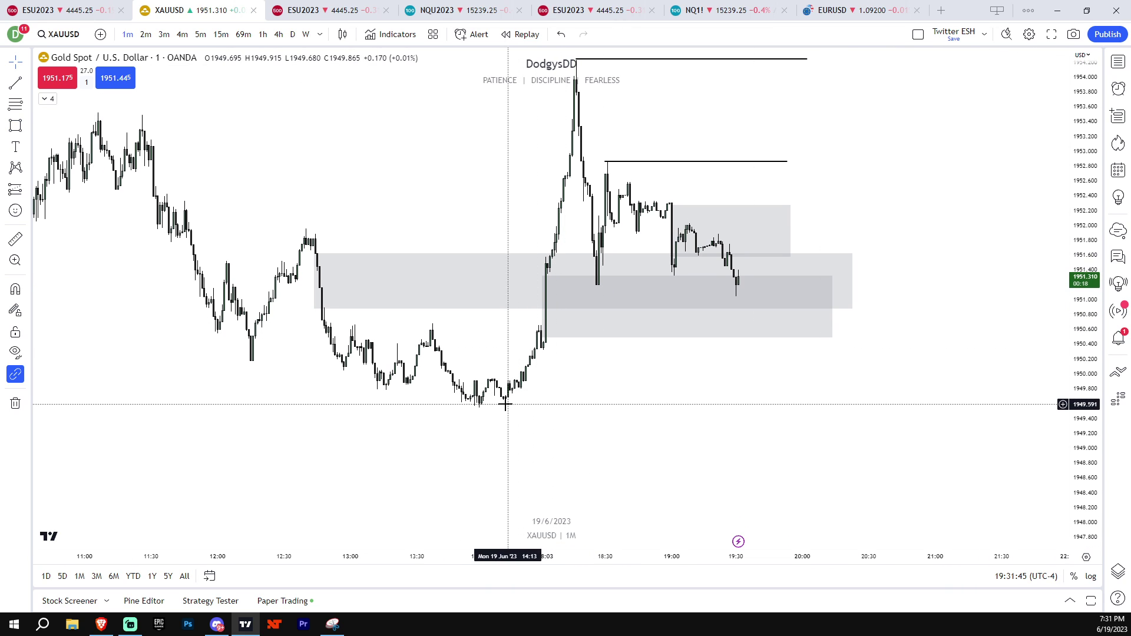
left_click_drag(1084, 317, 1084, 393)
left_click_drag(938, 388, 850, 325)
left_click_drag(828, 365, 869, 403)
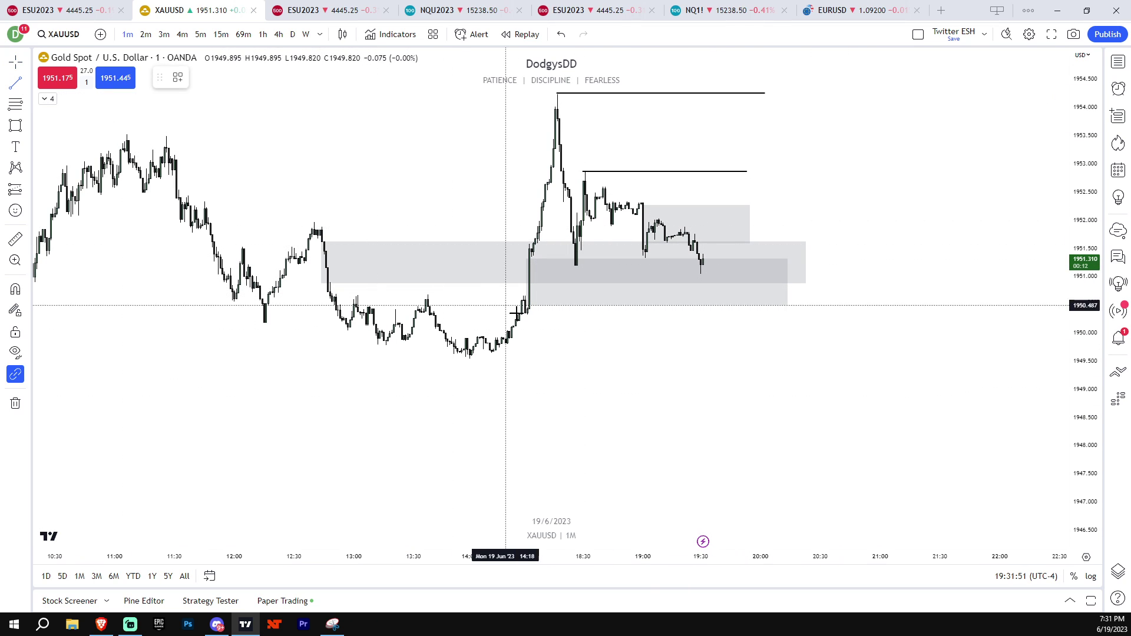
left_click(469, 360)
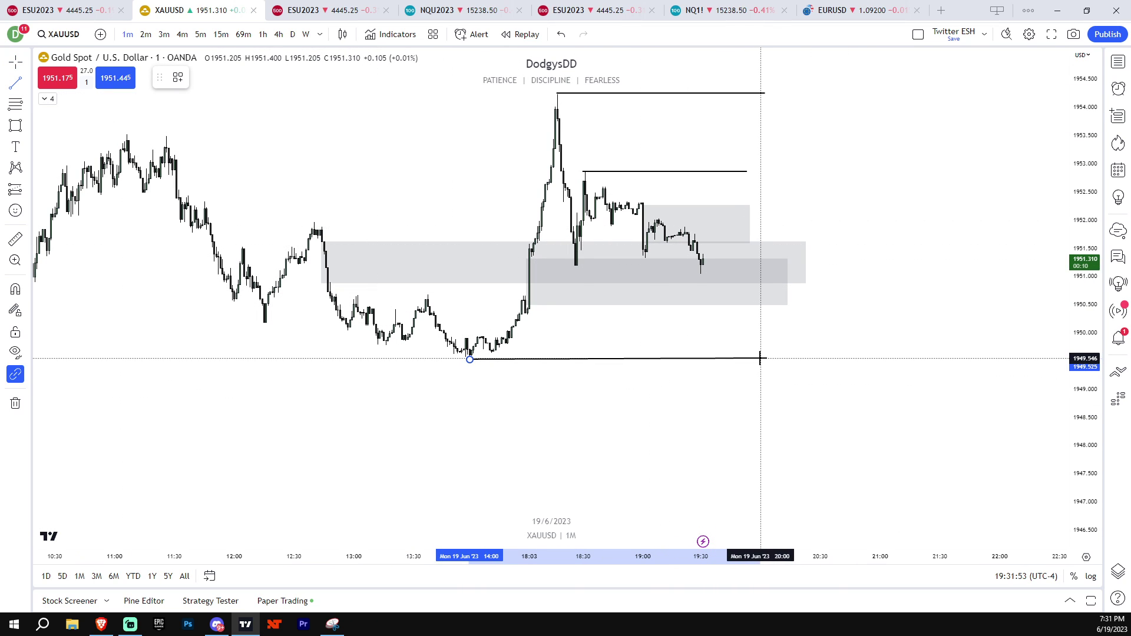
key("Delete")
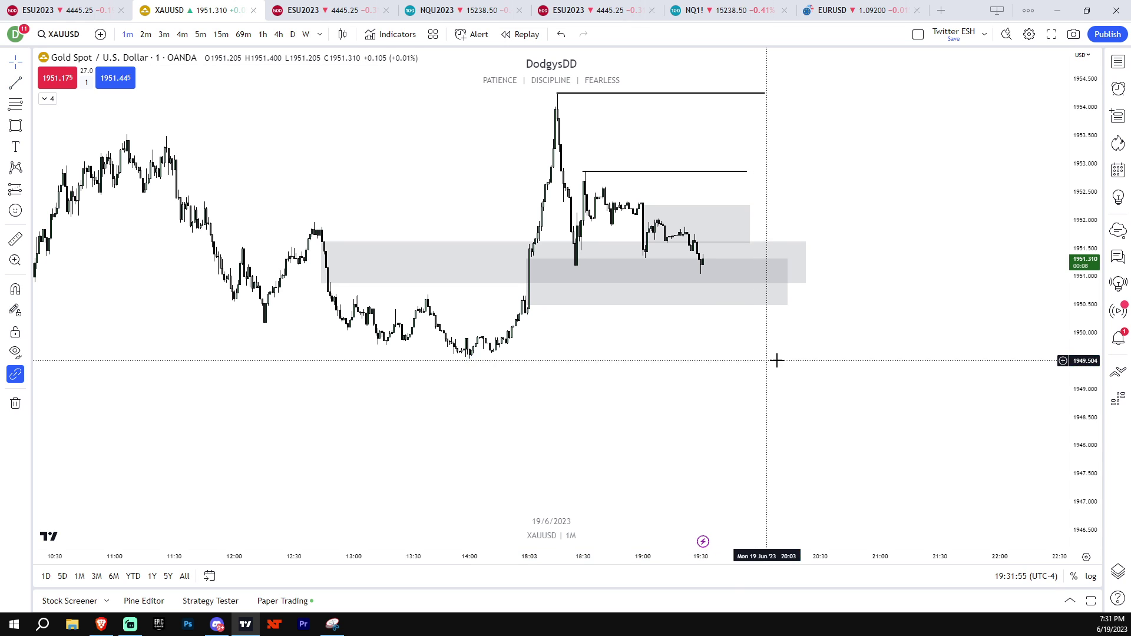
- Examine the gold price action around the 14:00 low beneath the marked midday and evening zones
left_click_drag(1084, 399, 1084, 326)
left_click_drag(1000, 326, 1013, 351)
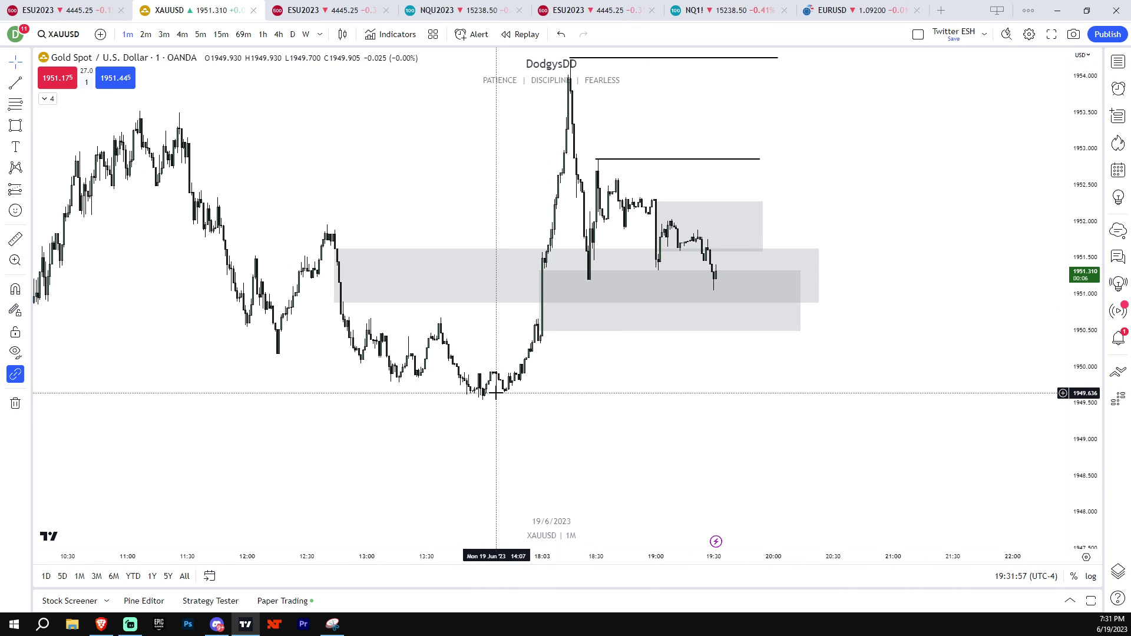
scroll(635, 434, "down", 3)
scroll(583, 412, "up", 2)
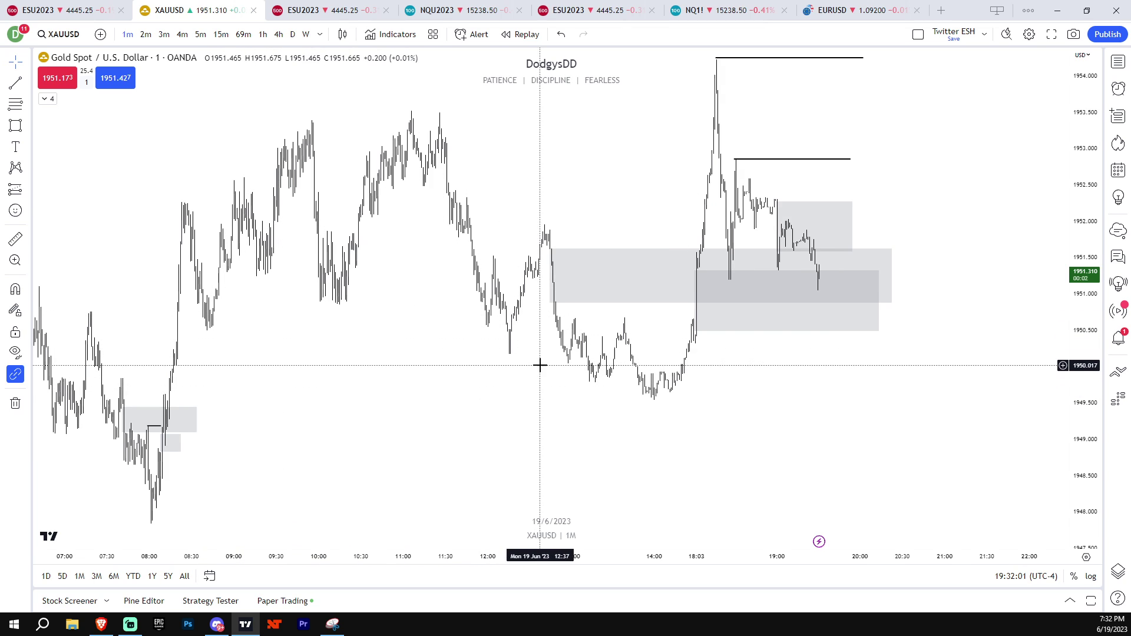
scroll(566, 372, "up", 2)
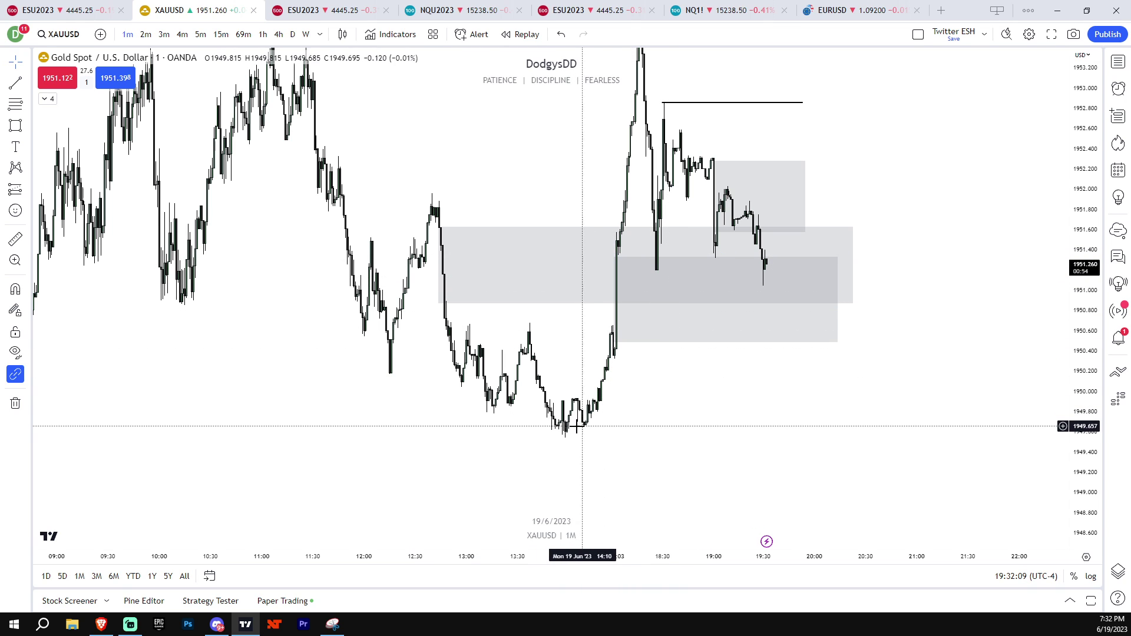
scroll(669, 356, "up", 1)
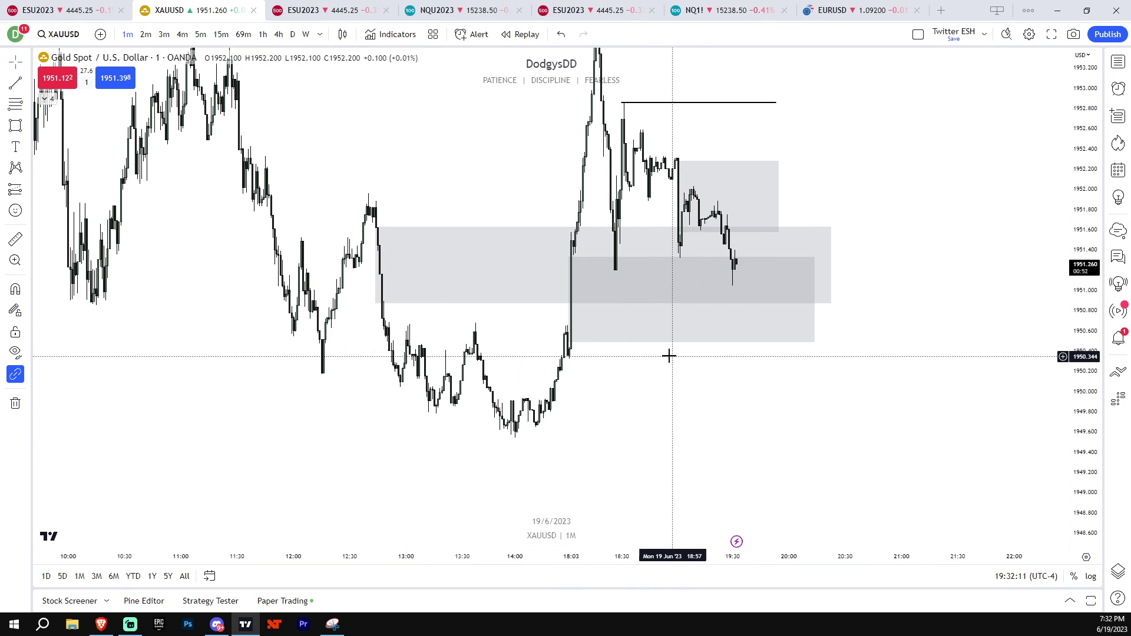
left_click_drag(692, 404, 677, 353)
scroll(649, 349, "up", 2)
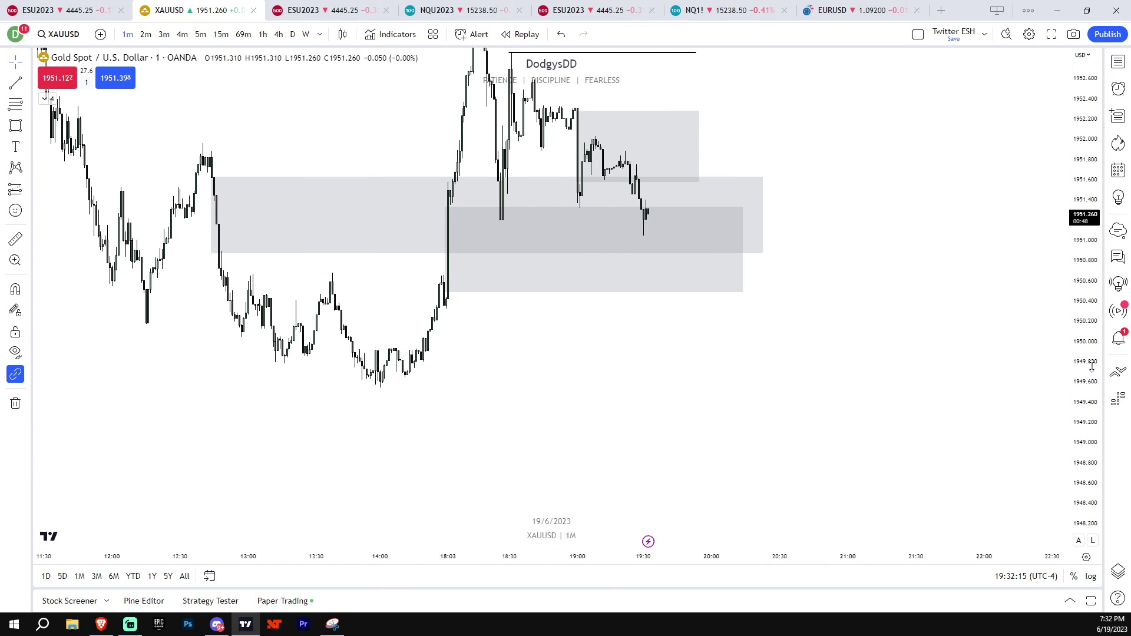
left_click_drag(1092, 366, 967, 389)
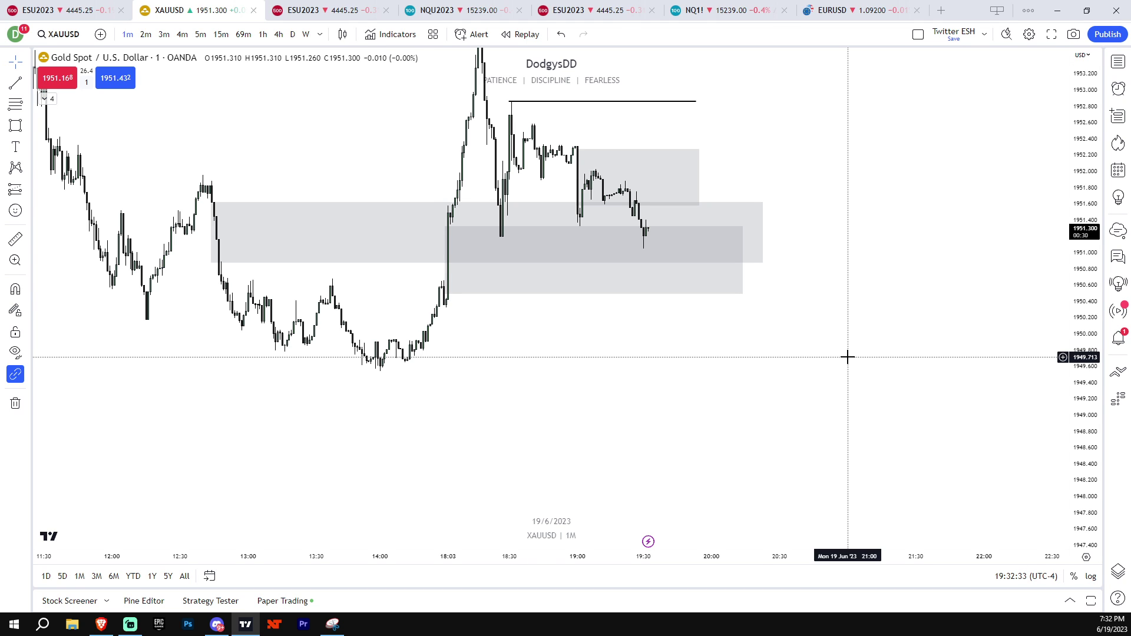
- Switch to the NQ1! chart and set its interval to 15 minutes, showing the mid-June price action
left_click(701, 10)
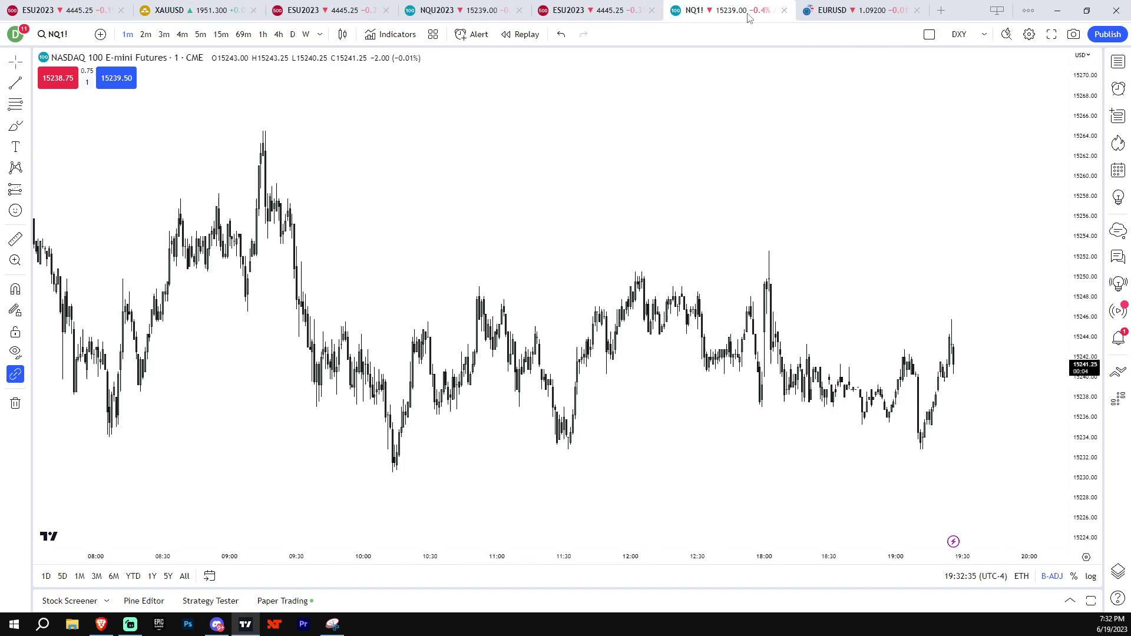
left_click_drag(426, 189, 518, 216)
left_click(221, 34)
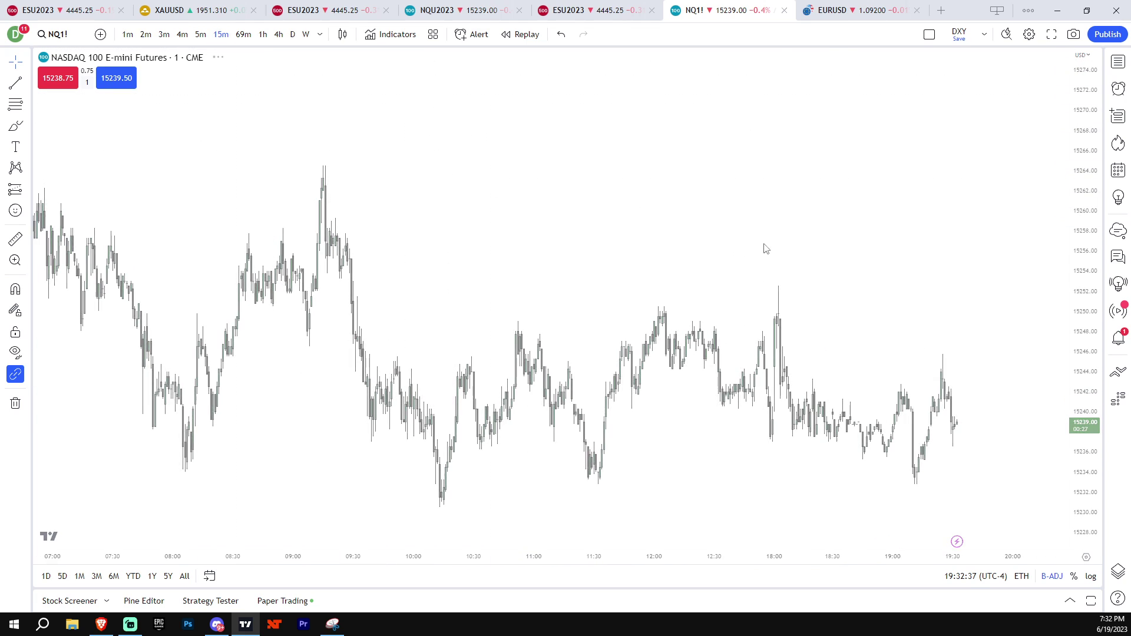
left_click_drag(1077, 297, 1076, 524)
left_click_drag(959, 321, 992, 464)
left_click_drag(1084, 396, 1084, 545)
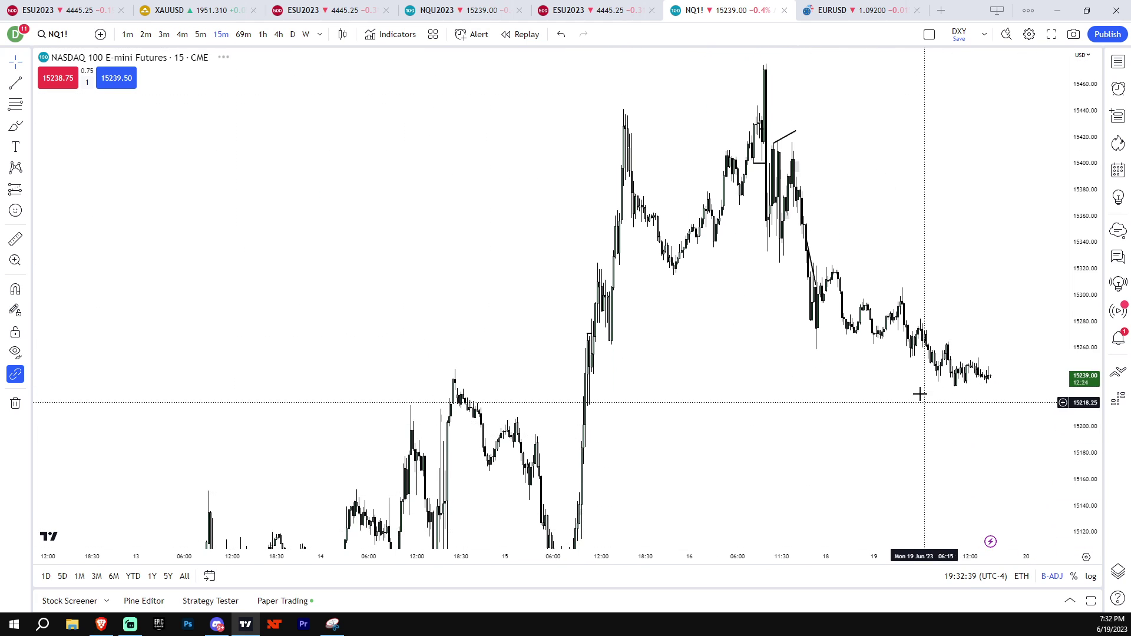
- Delete the old diagonal line and short level lines drawn around the 16 June high
scroll(913, 394, "up", 2)
left_click_drag(876, 368, 896, 493)
scroll(896, 493, "up", 3)
middle_click(641, 290)
middle_click(636, 265)
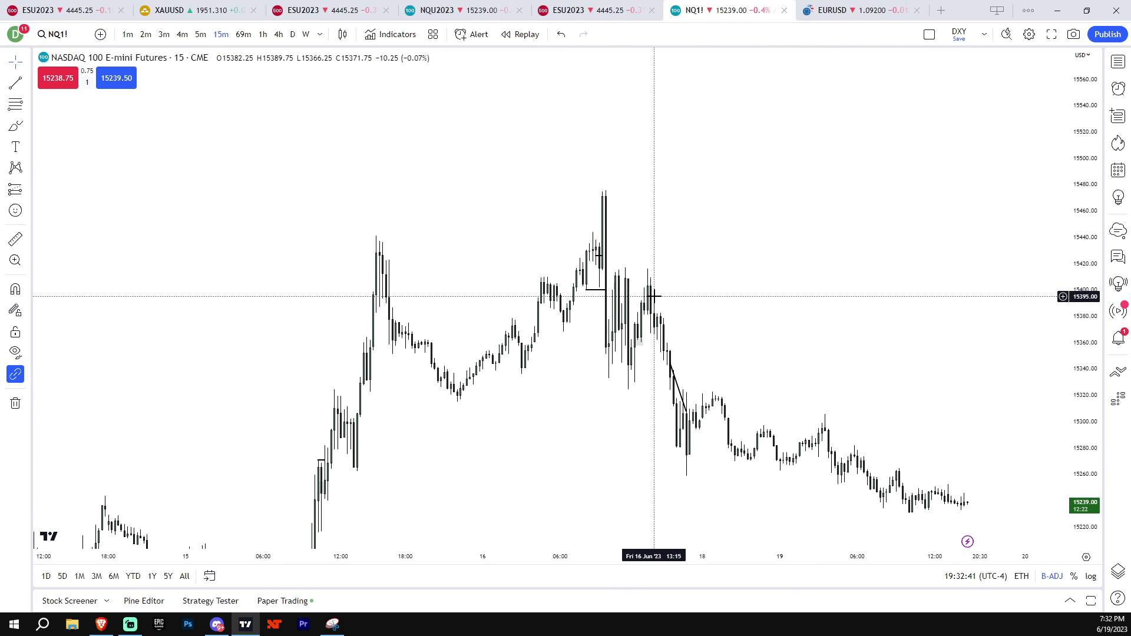
scroll(631, 344, "down", 1)
scroll(632, 348, "up", 5)
left_click_drag(653, 344, 895, 366)
left_click_drag(1087, 401, 1086, 270)
scroll(595, 308, "up", 3)
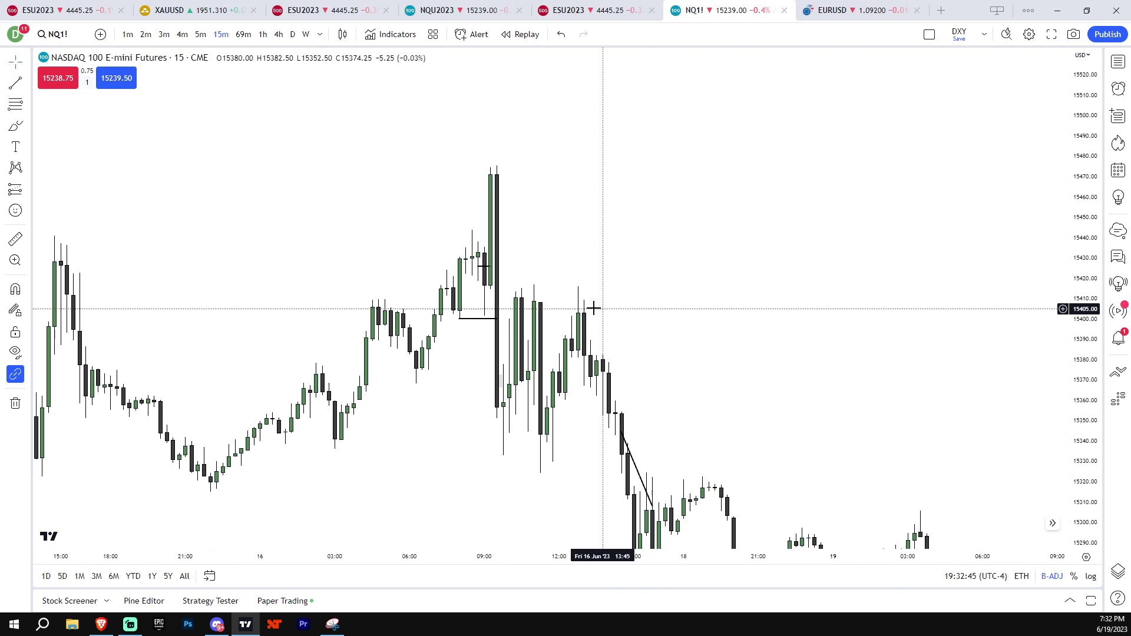
middle_click(488, 317)
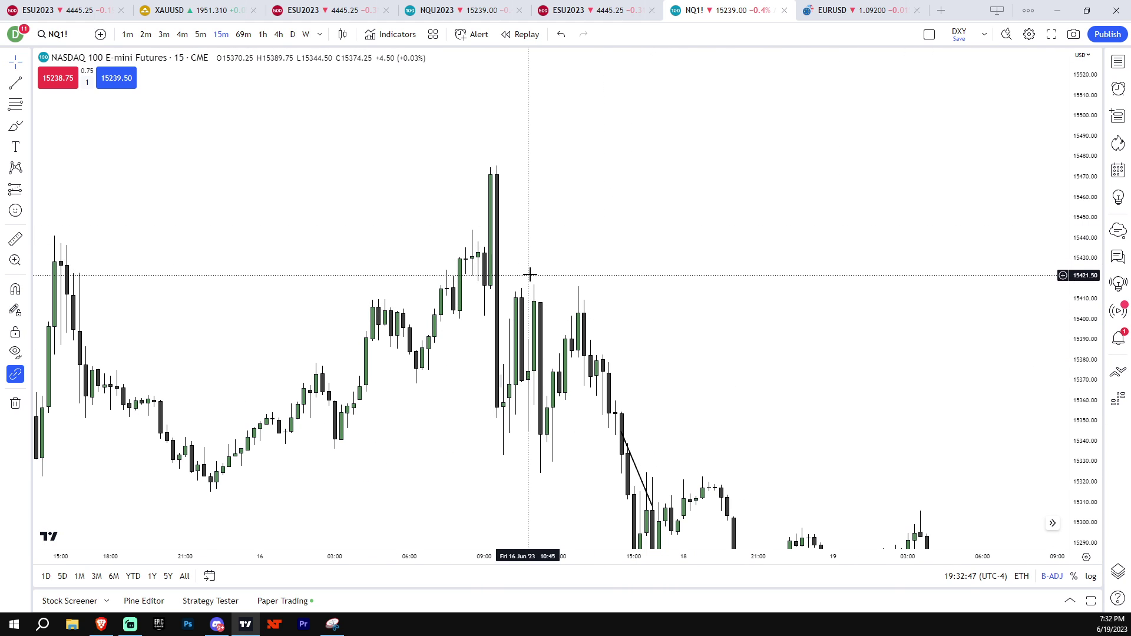
- Draw a rectangle over the 16 June morning drop from about 09:00, between about 15414 and 15379
left_click(28, 127)
left_click(71, 330)
left_click(484, 289)
left_click(697, 362)
left_click(688, 389)
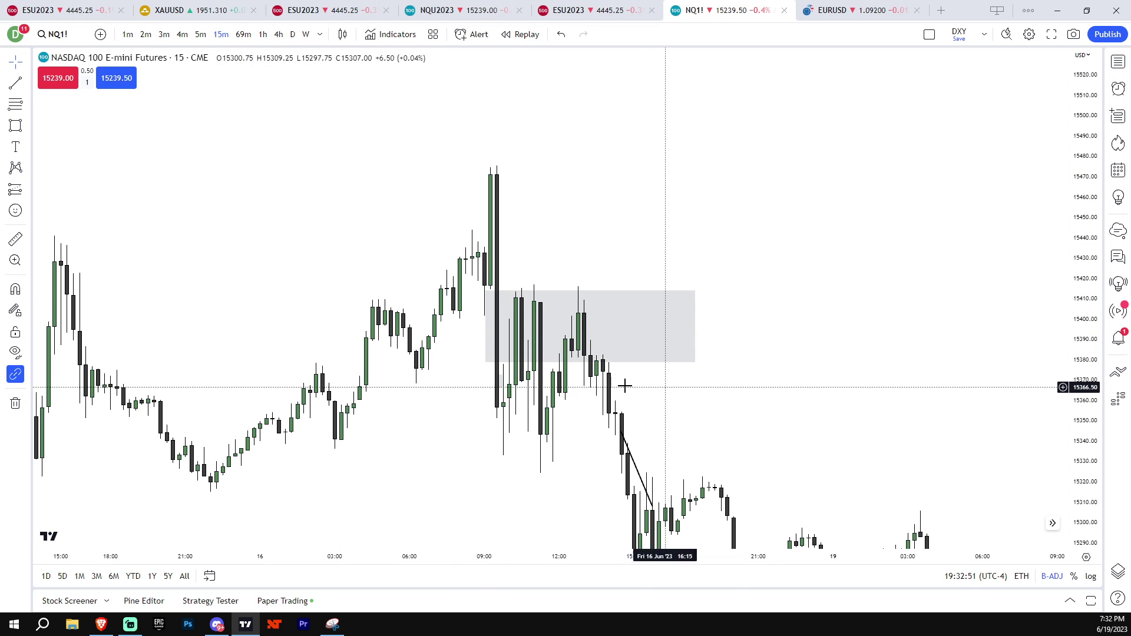
- Delete the diagonal line drawn along the 16 June afternoon sell-off
middle_click(499, 384)
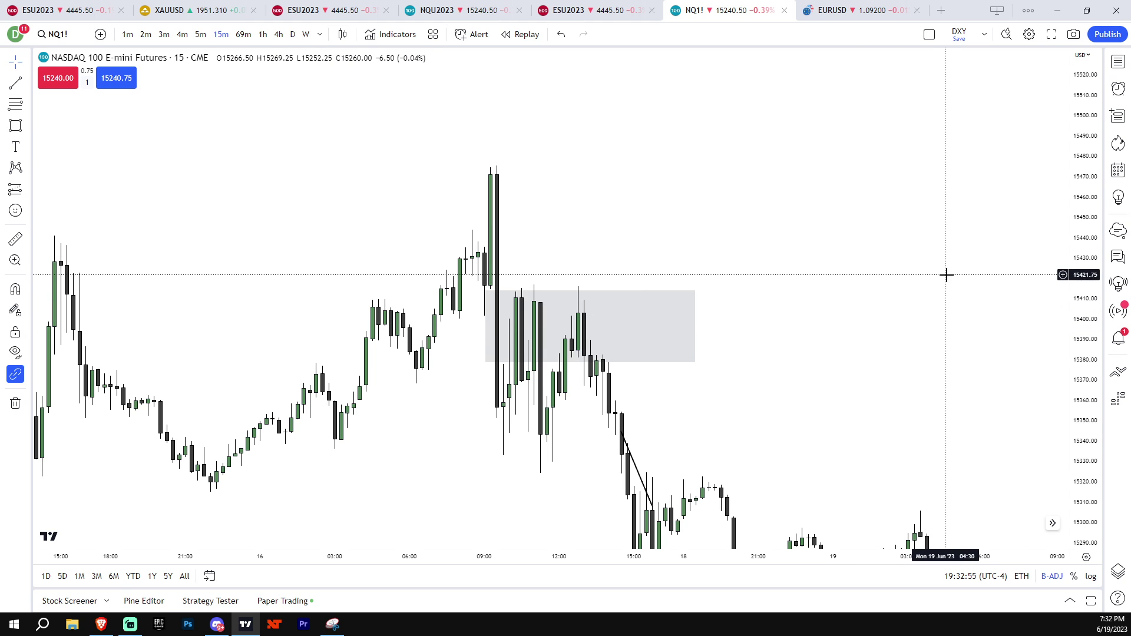
scroll(950, 285, "down", 2)
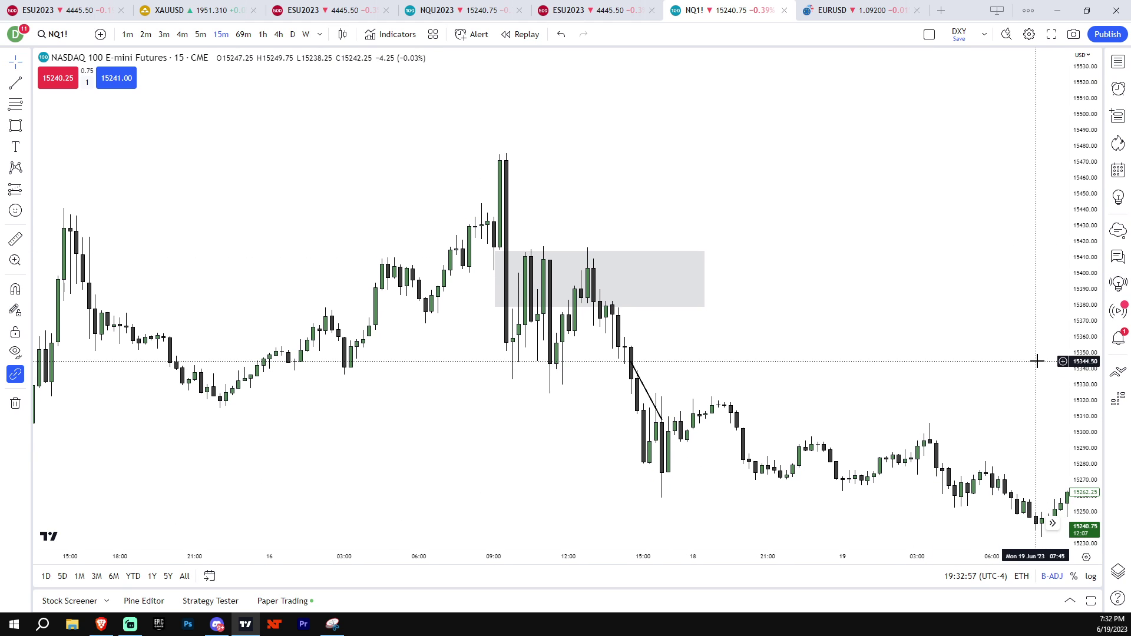
left_click_drag(950, 380, 939, 328)
left_click(684, 353)
key("Delete")
scroll(960, 339, "up", 3)
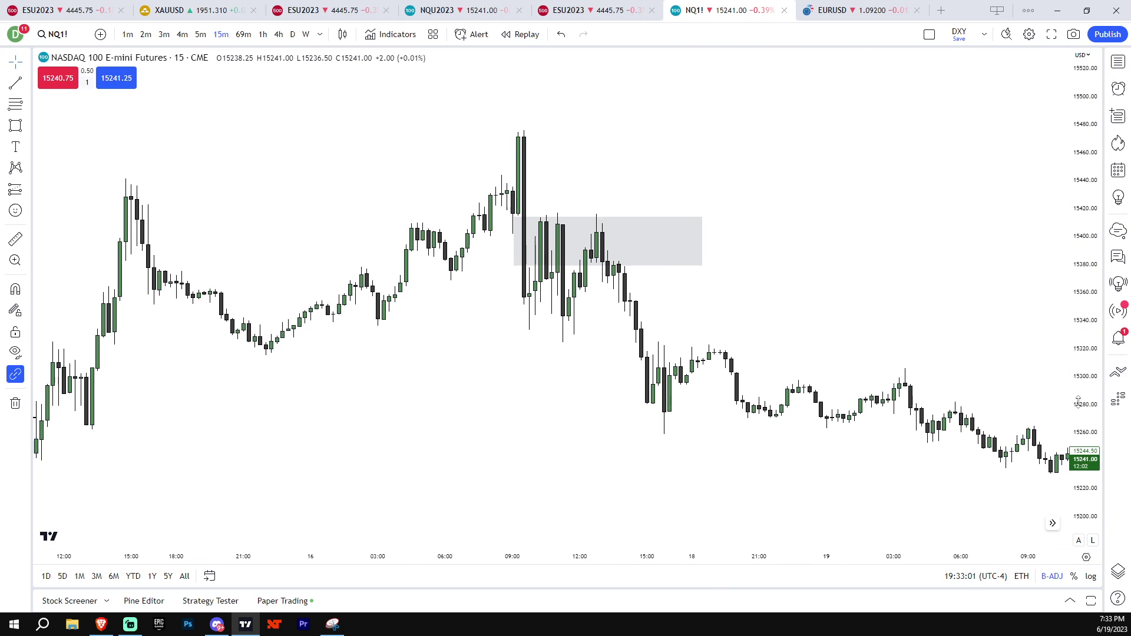
left_click_drag(868, 337, 776, 303)
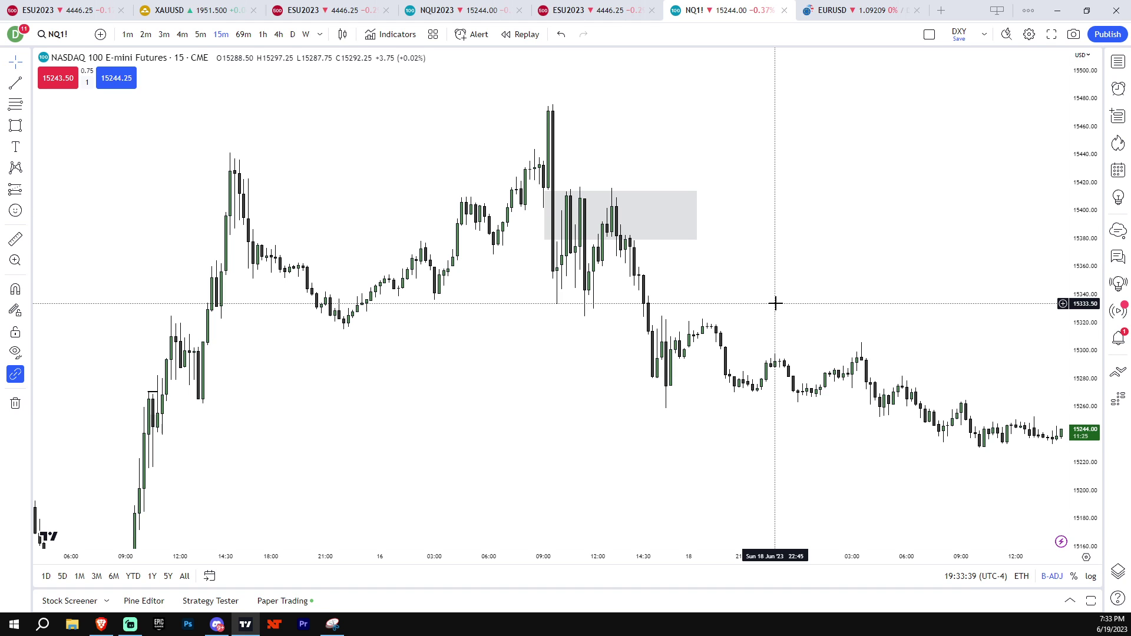
- Examine the 15 June rally and the swings before it in relation to the current NQ1! price
scroll(856, 303, "down", 3)
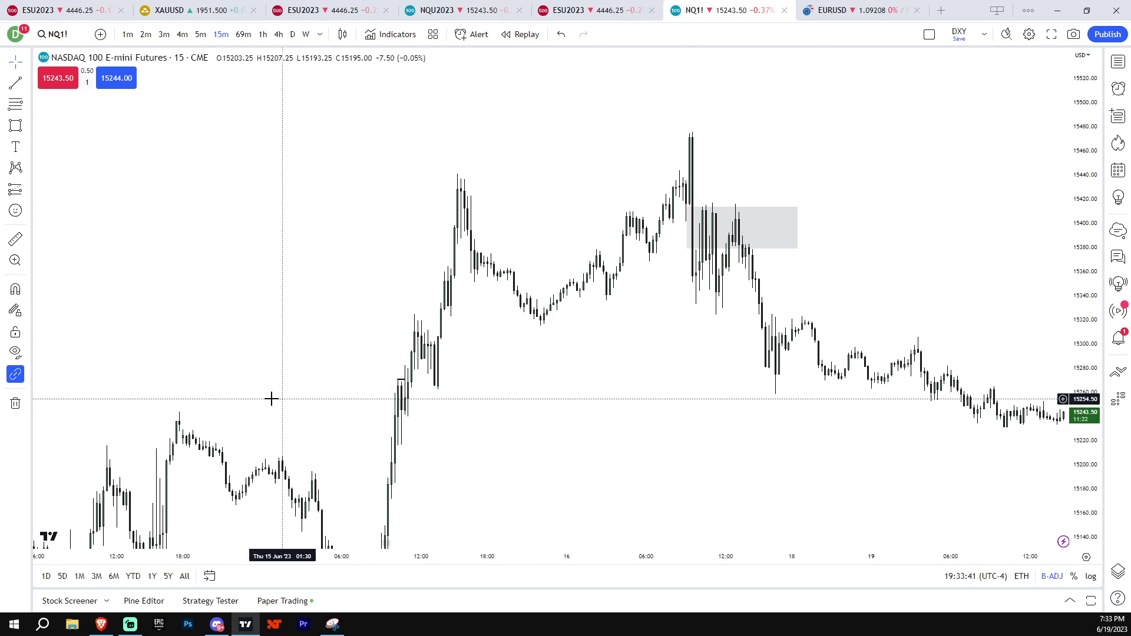
left_click_drag(1083, 380, 1084, 391)
left_click_drag(1042, 390, 994, 356)
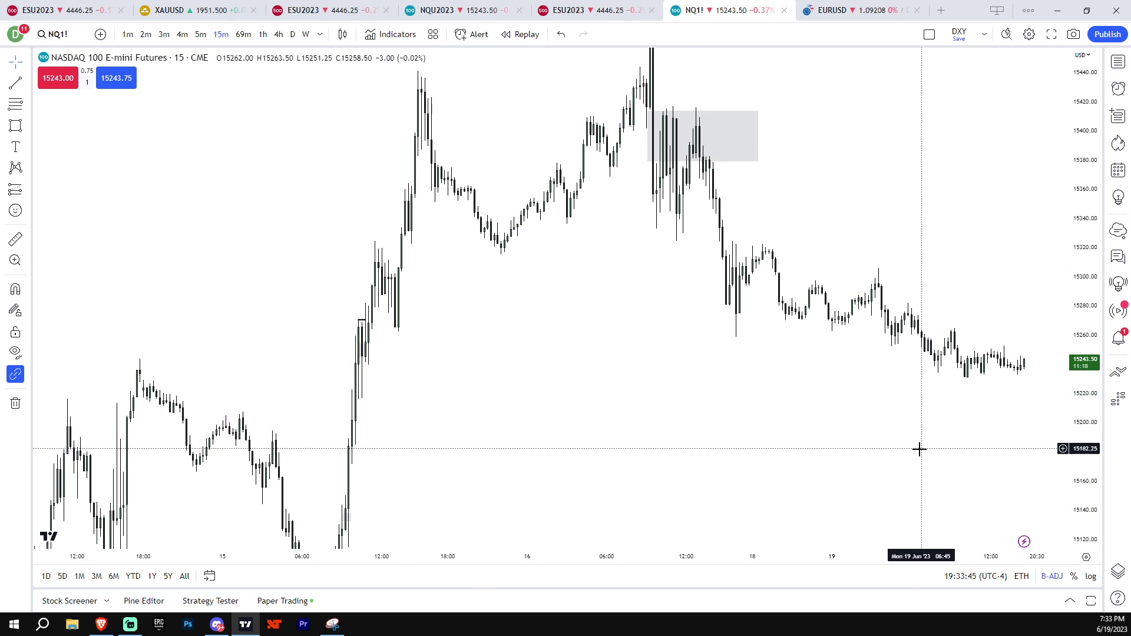
left_click_drag(875, 444, 765, 420)
scroll(765, 419, "down", 3)
left_click_drag(1066, 473, 1066, 452)
left_click_drag(998, 452, 992, 417)
left_click_drag(1068, 444, 1065, 494)
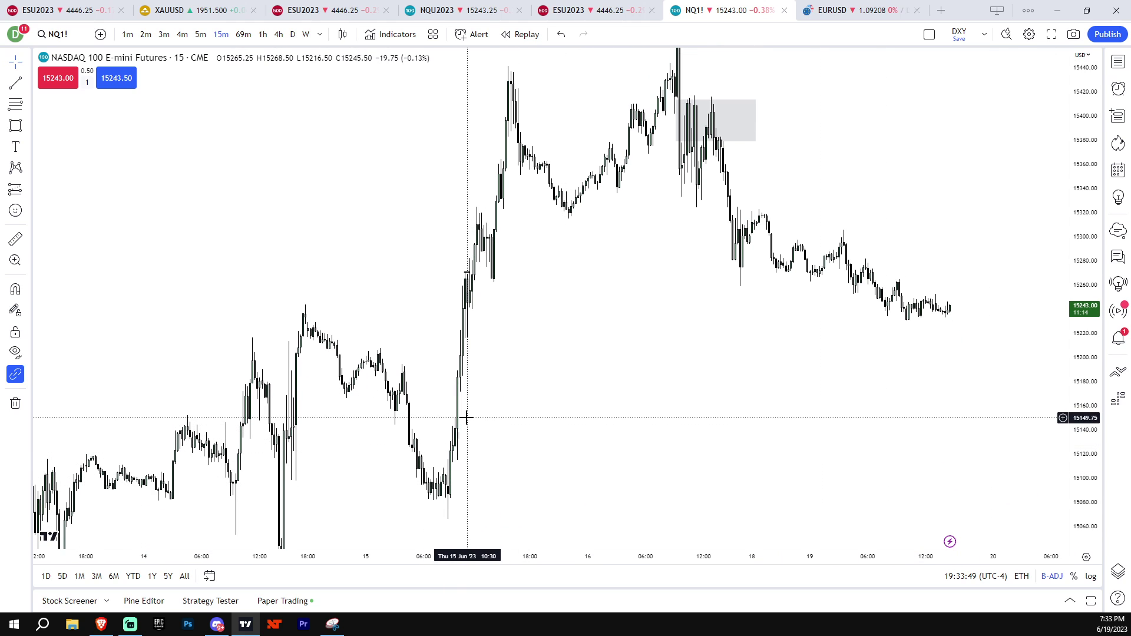
left_click_drag(475, 420, 465, 406)
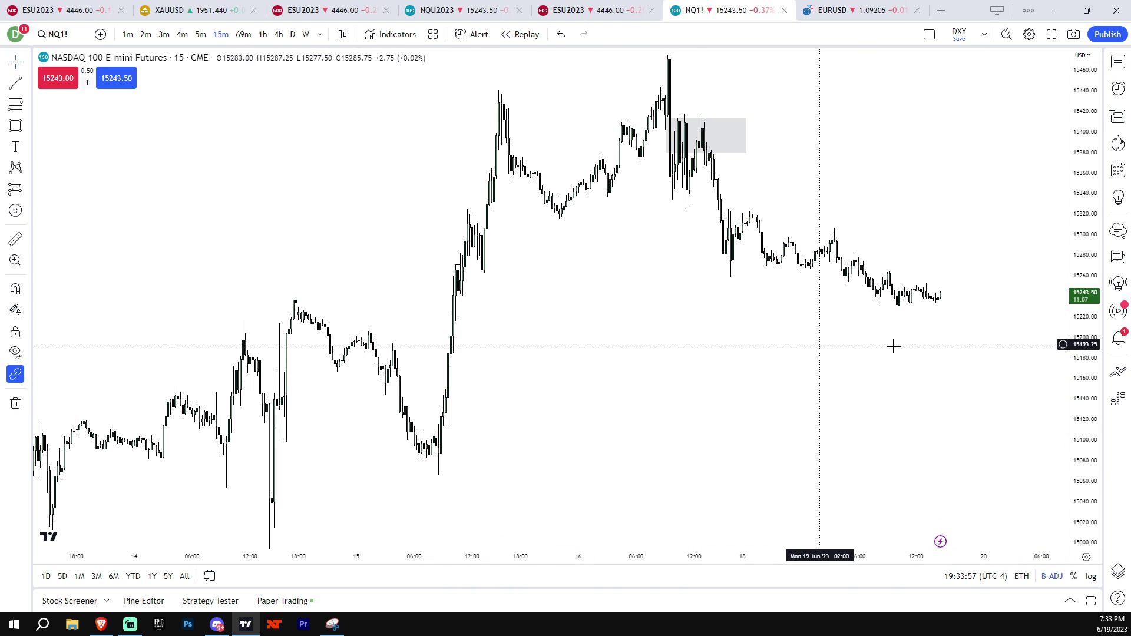
- Delete the rectangle over the 16 June morning drop
left_click_drag(1090, 362, 1087, 341)
scroll(930, 372, "up", 1)
left_click_drag(929, 374, 940, 382)
left_click_drag(1081, 420, 1070, 475)
left_click(718, 182)
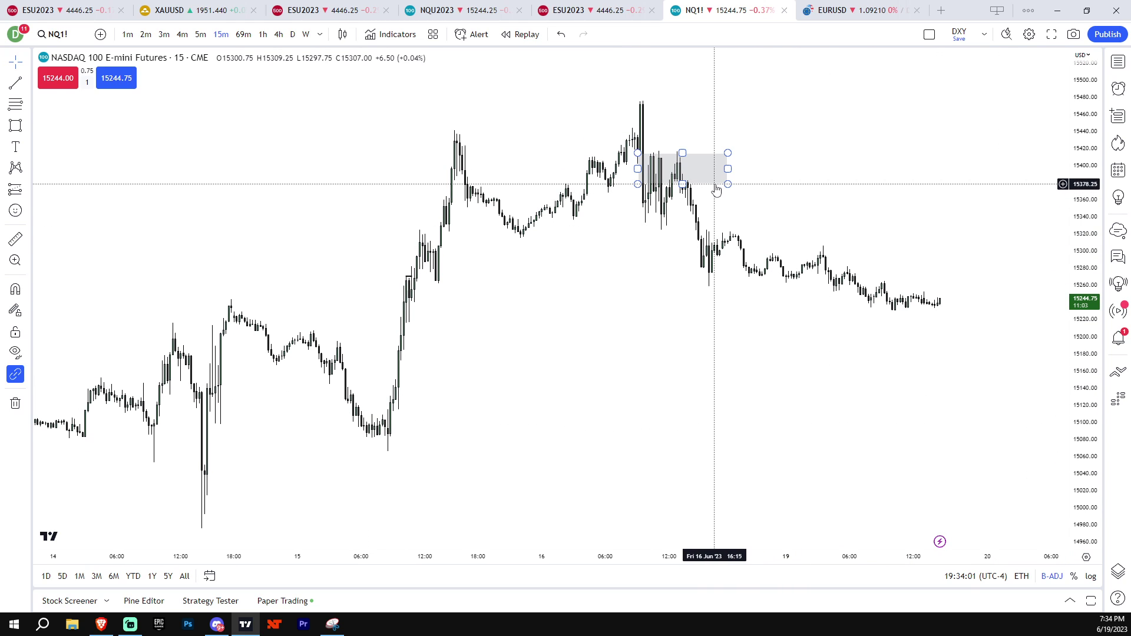
key("Delete")
- Examine the wider 13 to 19 June price swings on the cleared NQ1! chart
left_click_drag(995, 378, 998, 361)
left_click_drag(1082, 363, 1082, 221)
scroll(954, 338, "down", 2)
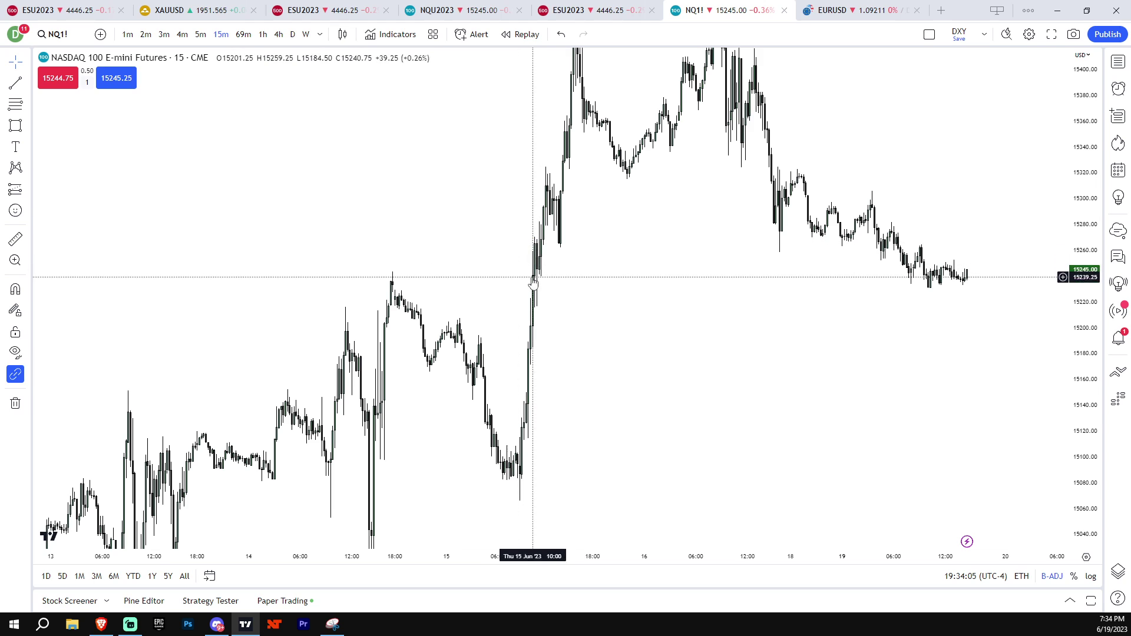
left_click_drag(1082, 310, 1025, 387)
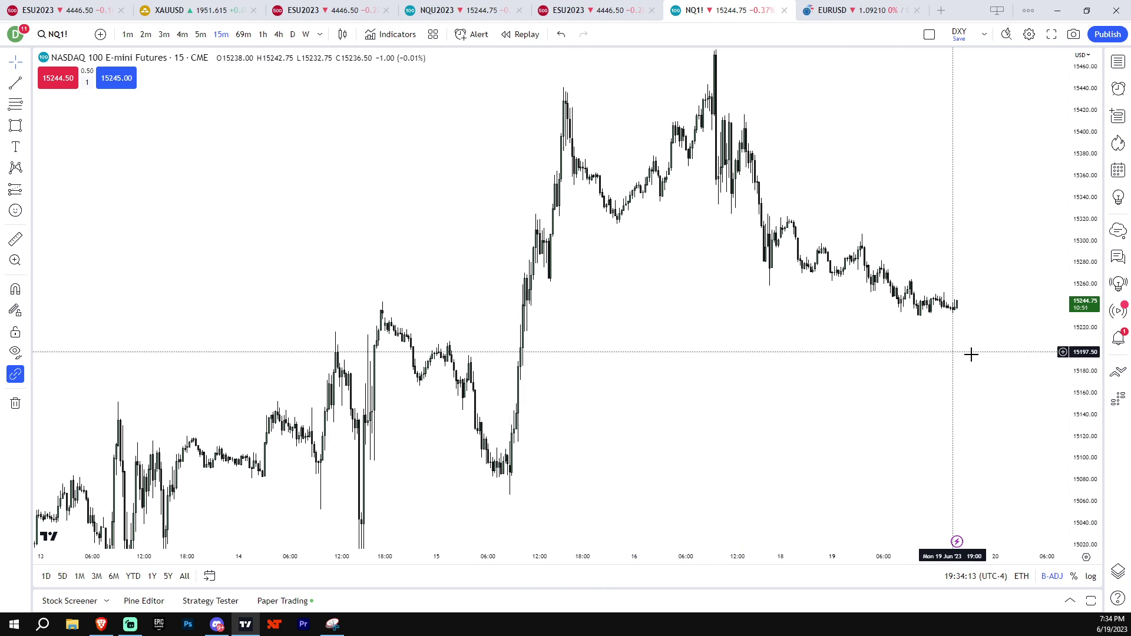
left_click_drag(1082, 359, 1099, 404)
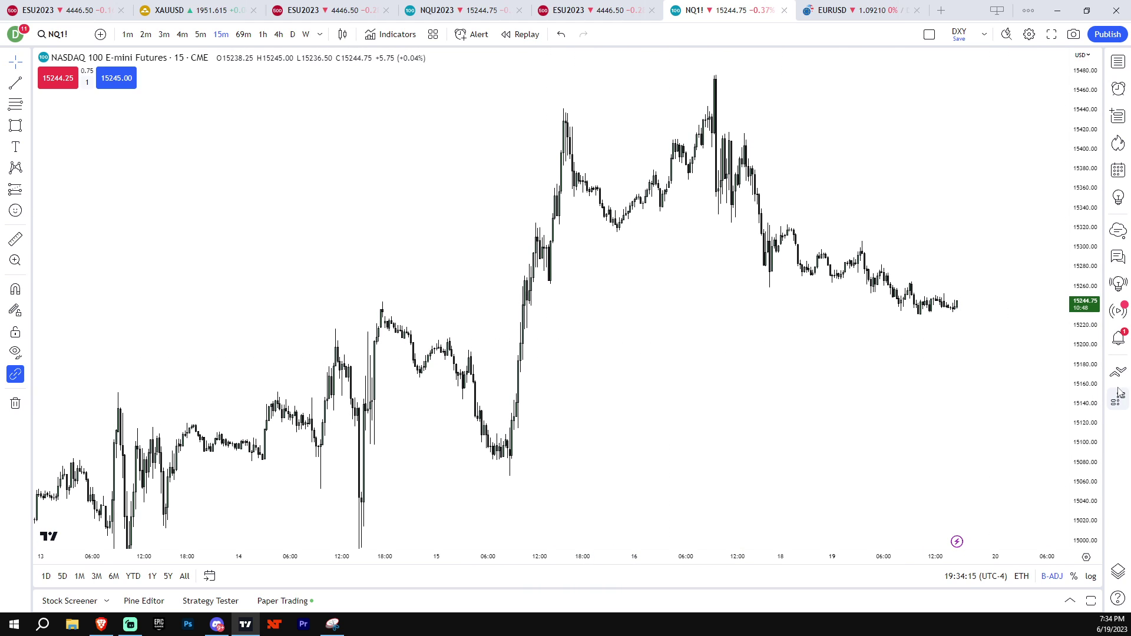
left_click_drag(1087, 407, 1074, 456)
scroll(1042, 399, "down", 1)
left_click_drag(893, 413, 947, 375)
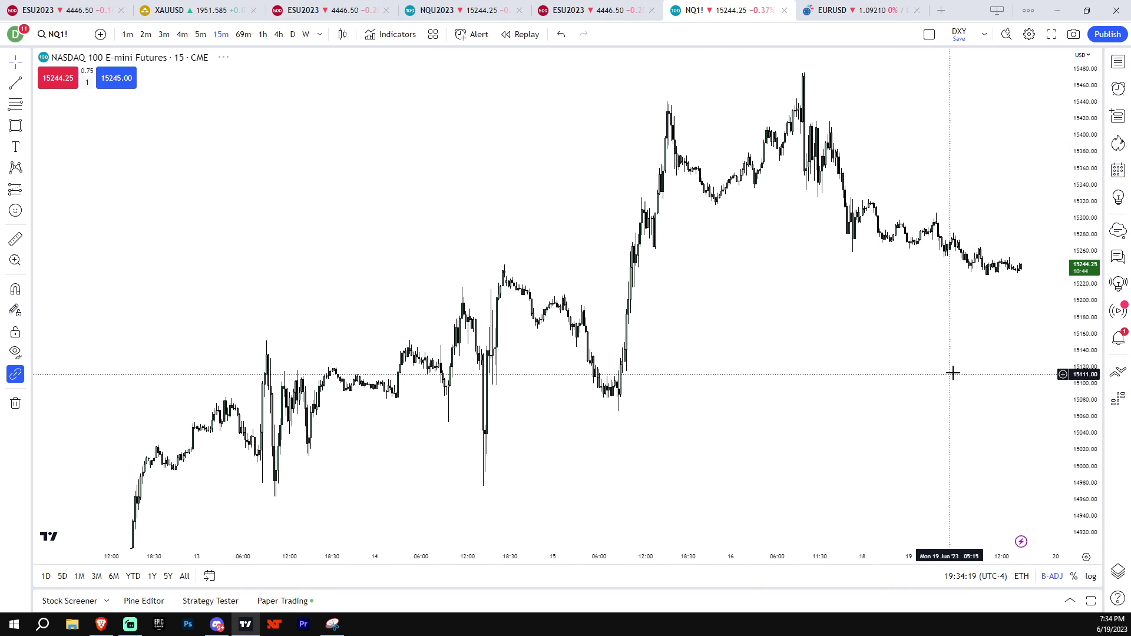